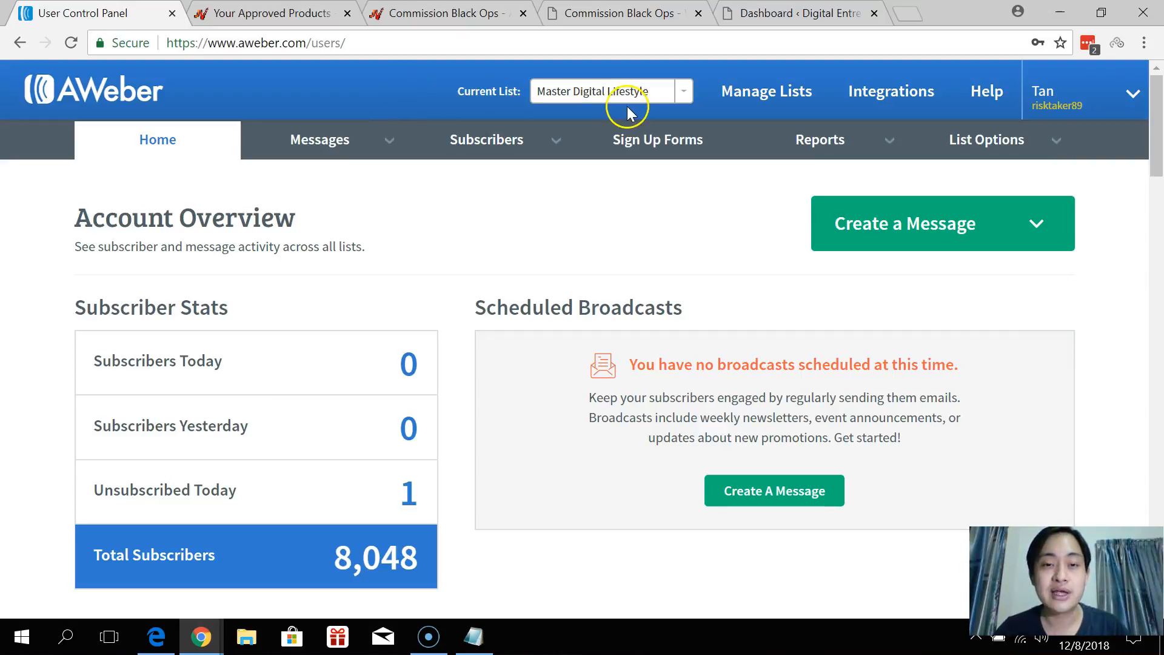
Start a new AWeber list from Manage Lists, then bring up the Commission Black Ops sales page.
click(771, 104)
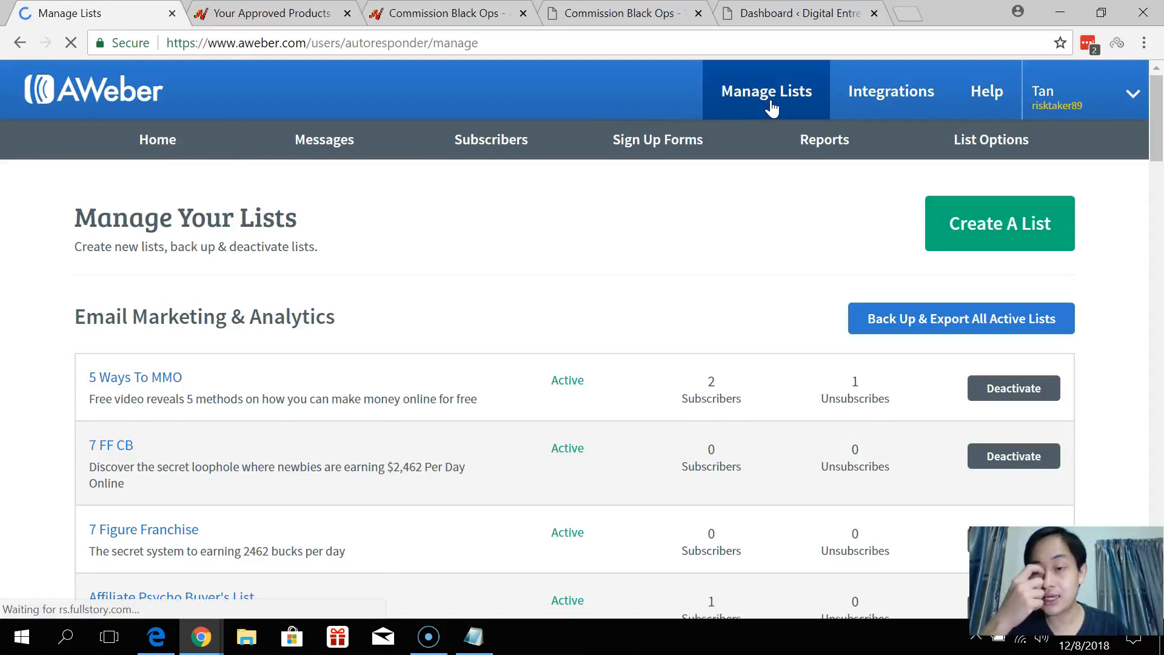
click(975, 220)
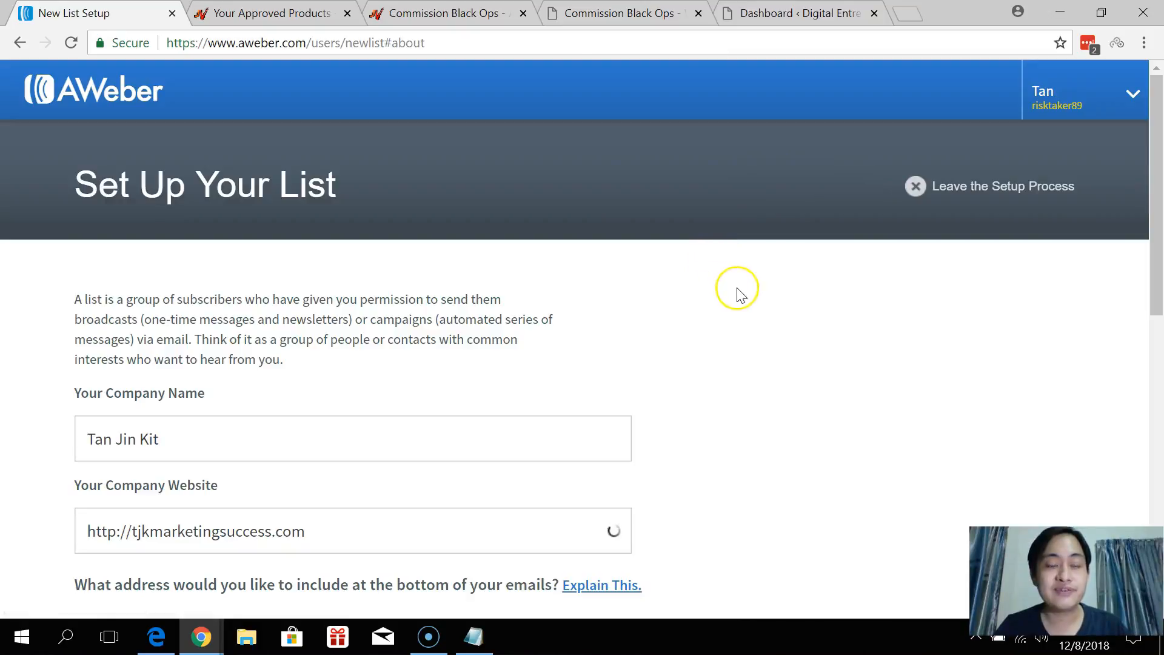
click(618, 13)
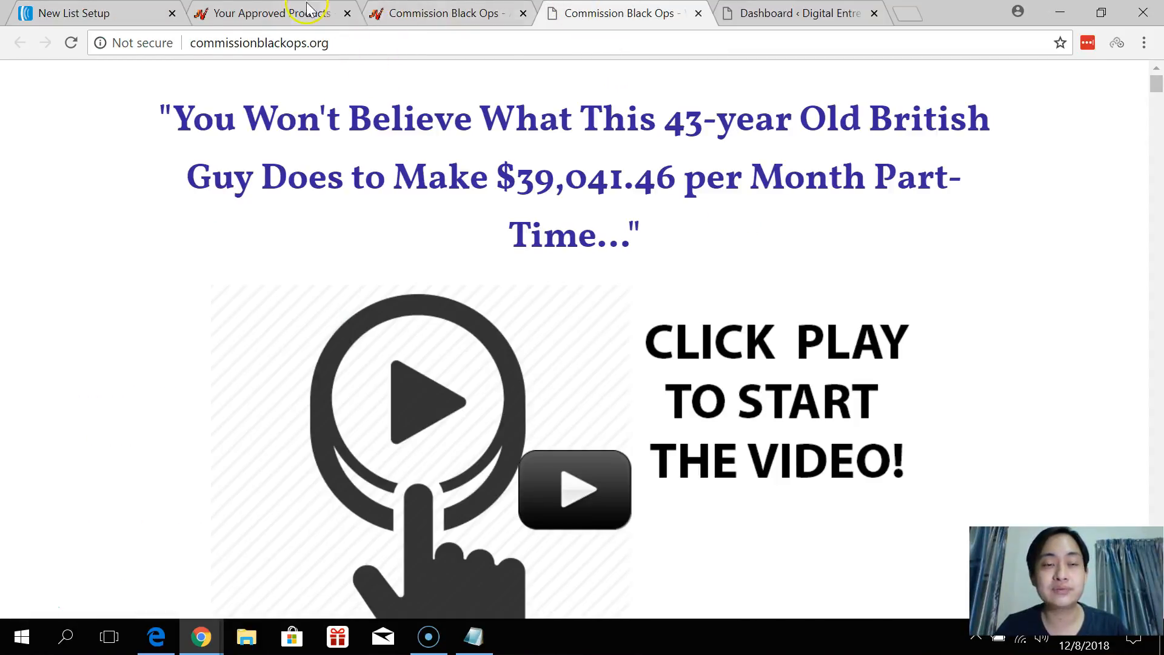
Bring up JVZoo's Commission Black Ops affiliate information page via the approved products list.
click(309, 12)
click(403, 13)
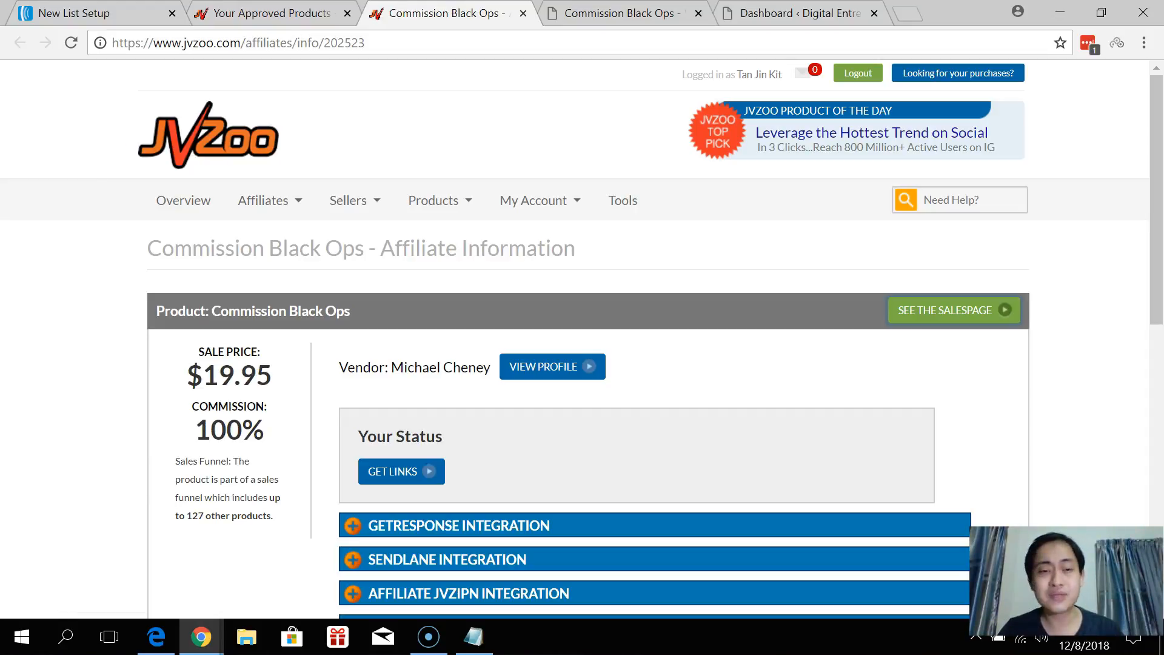
Switch back to the 'Commission Black Ops - Will YOU Be Accepted?' sales page.
click(597, 13)
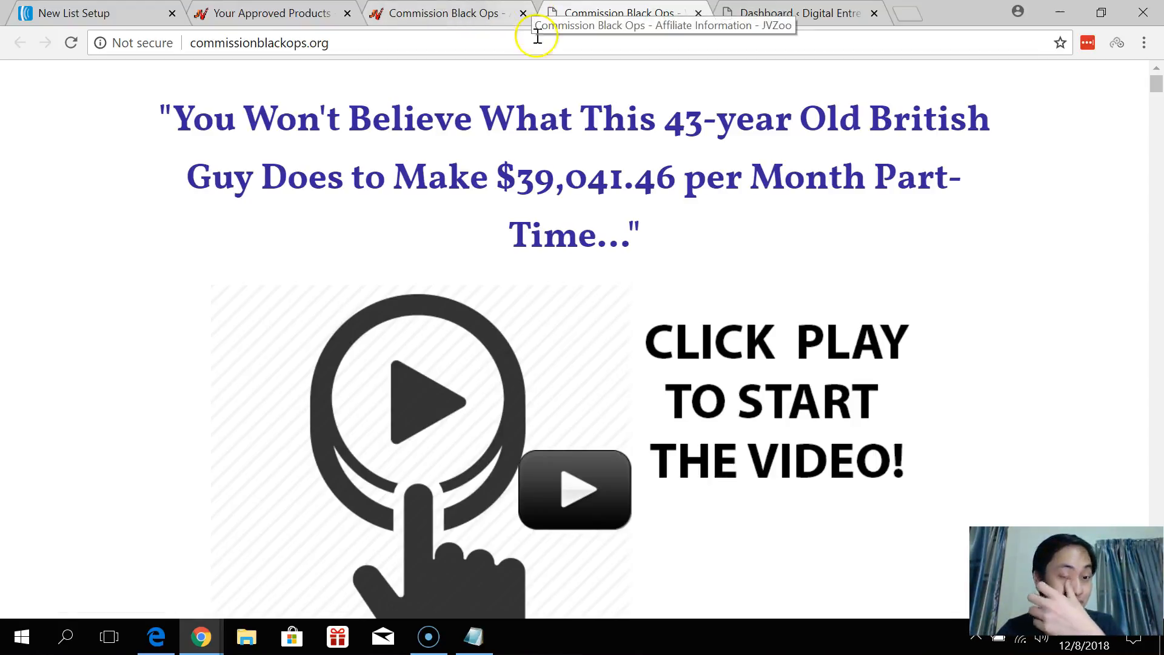
Skim the Commission Black Ops sales page, then switch to the JVZoo approved products list.
scroll(942, 162, down, 10)
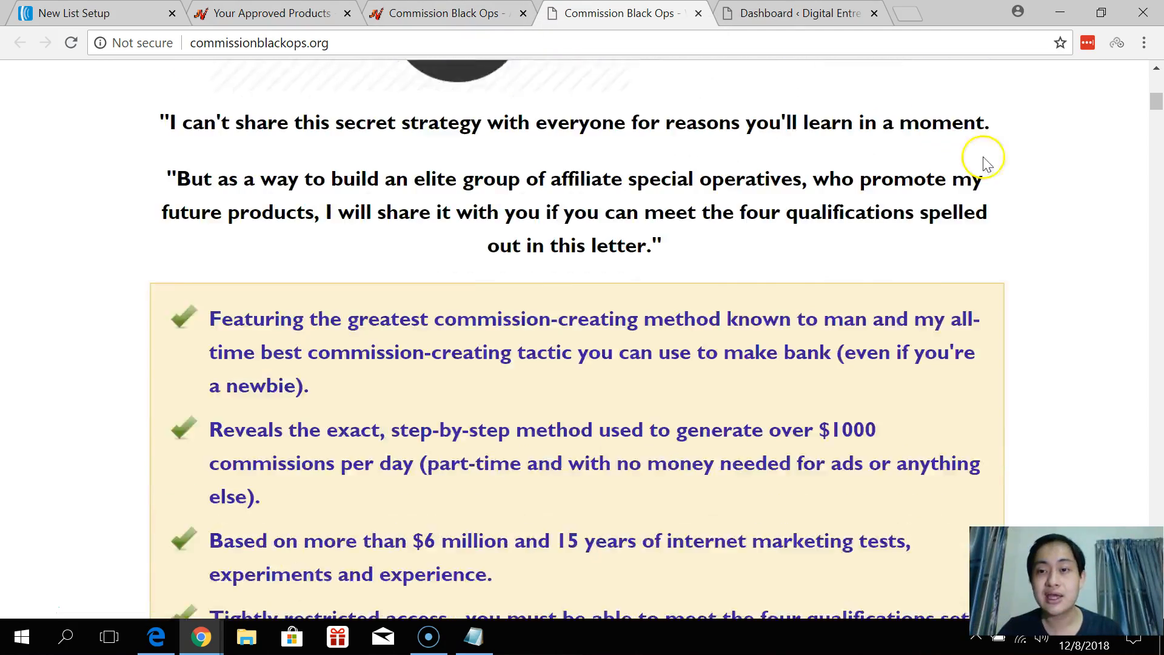
drag(1146, 109, 1160, 85)
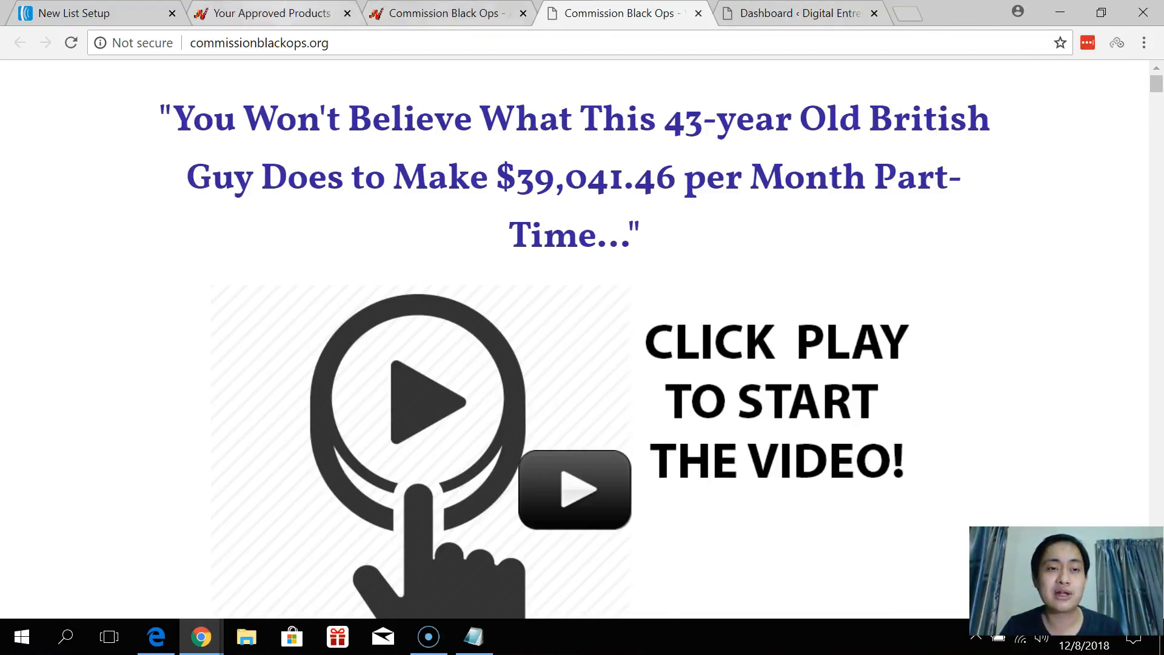
click(286, 7)
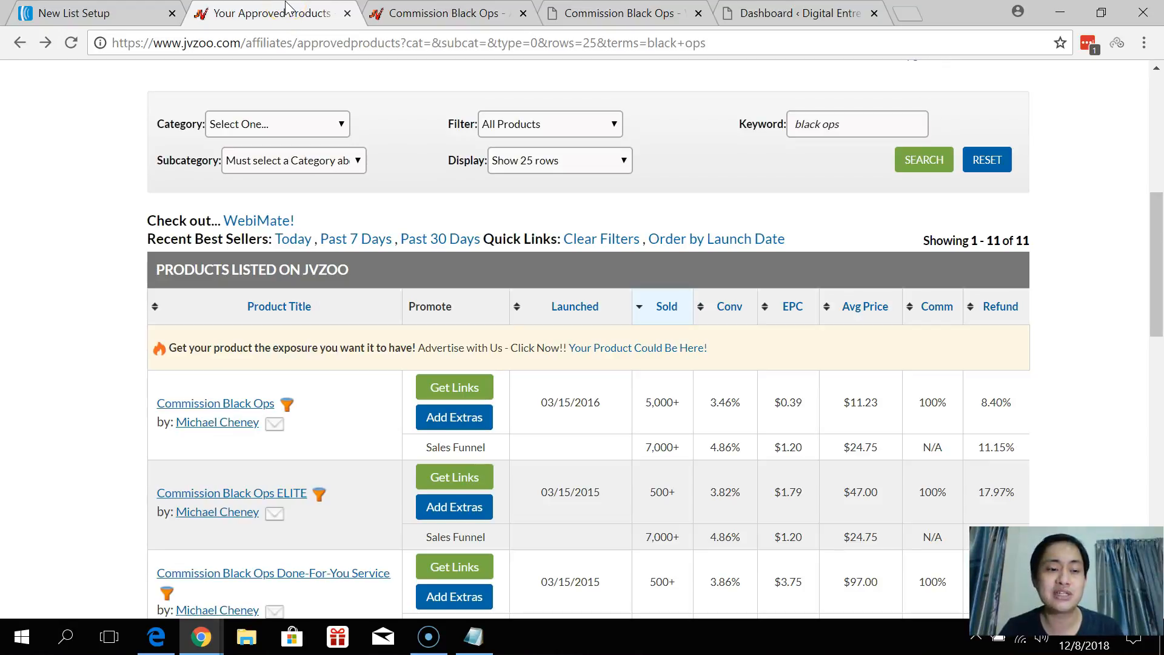
Review the 11 black ops approved products in the JVZoo product table.
click(660, 377)
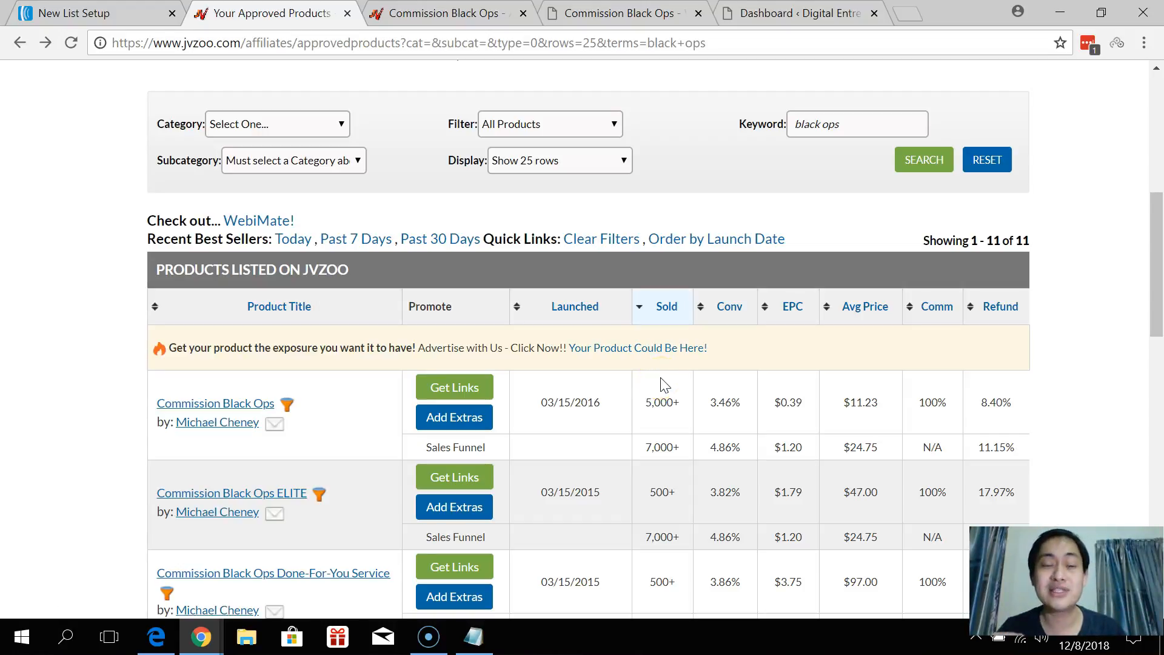
click(701, 330)
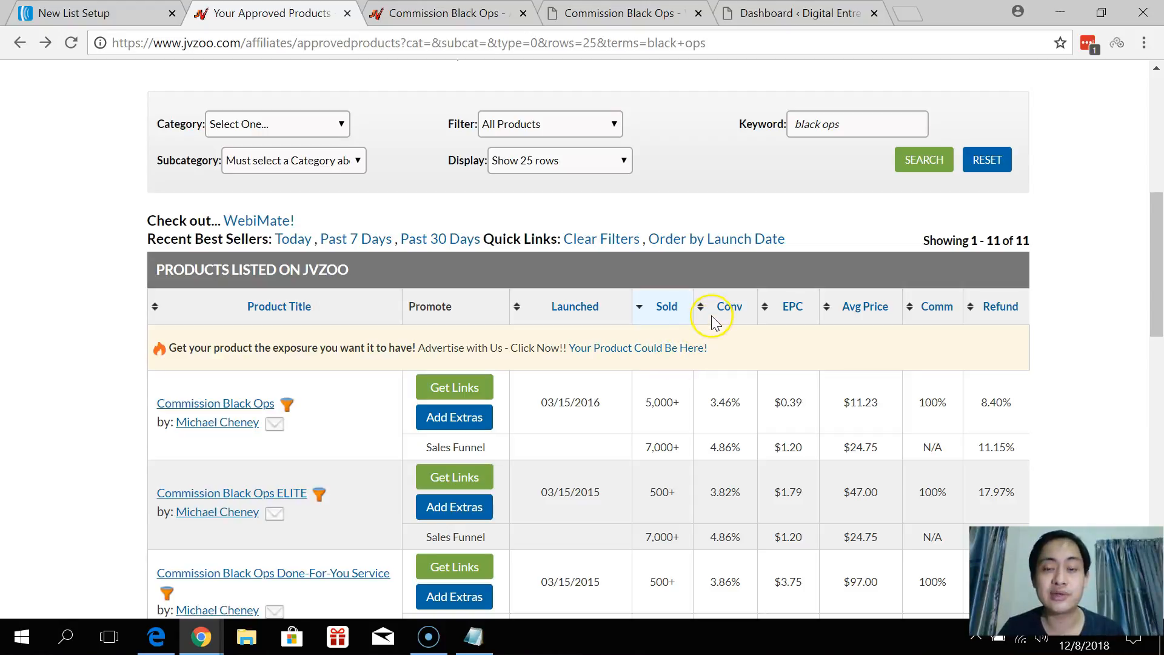
scroll(718, 303, down, 1)
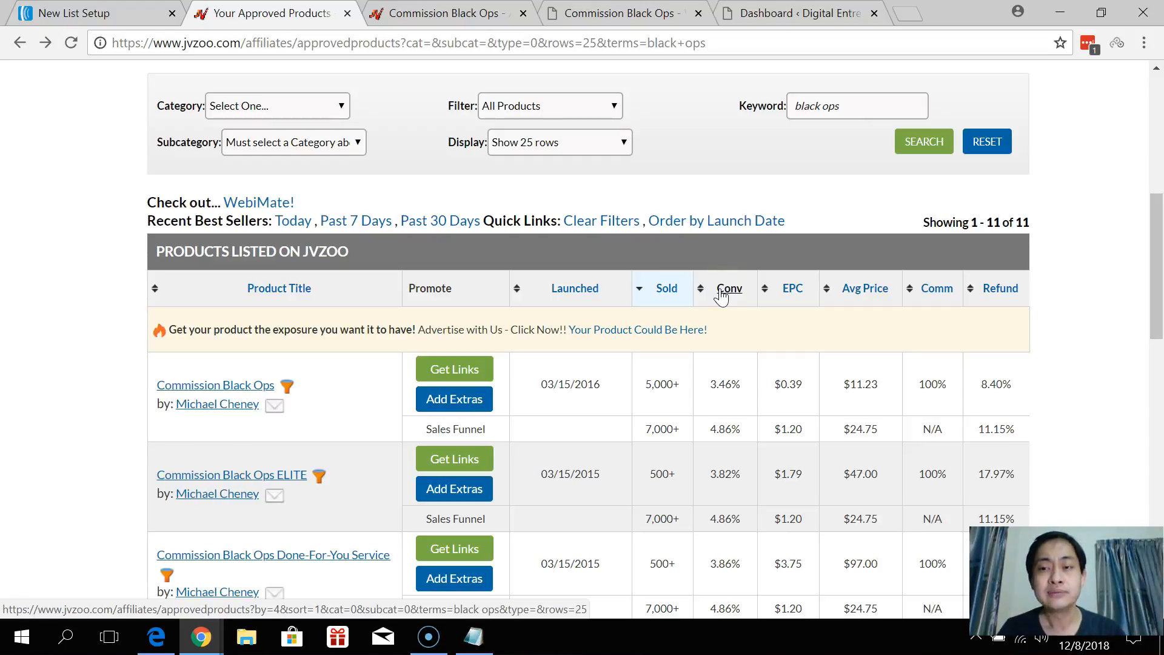
scroll(733, 291, down, 3)
click(440, 248)
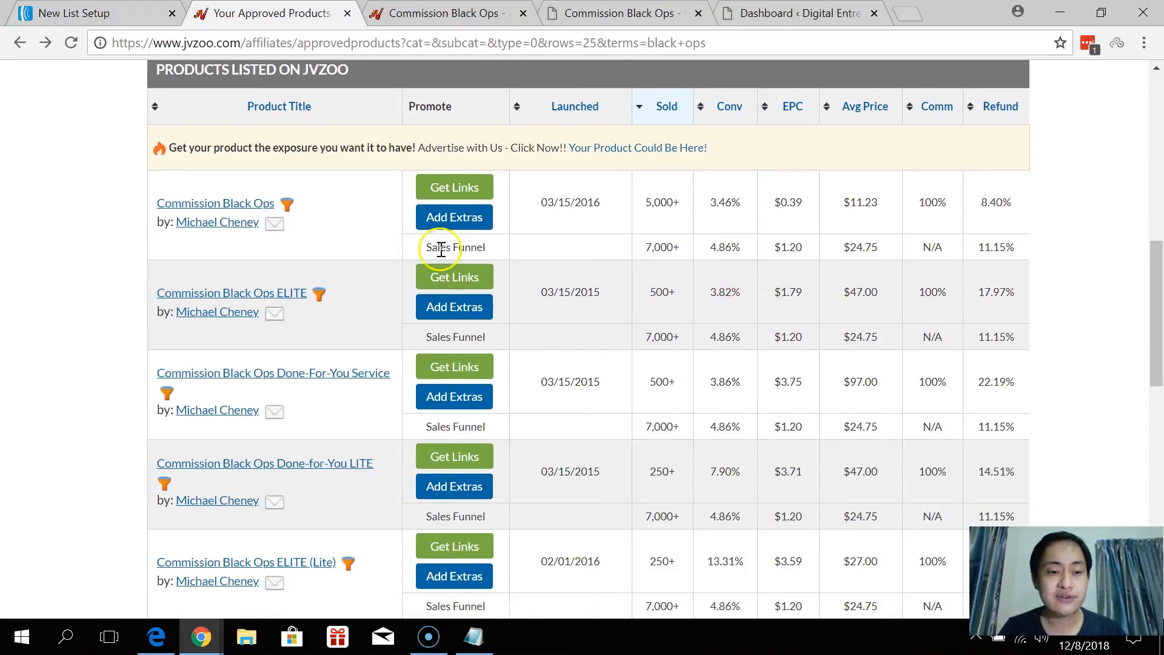
scroll(338, 259, down, 3)
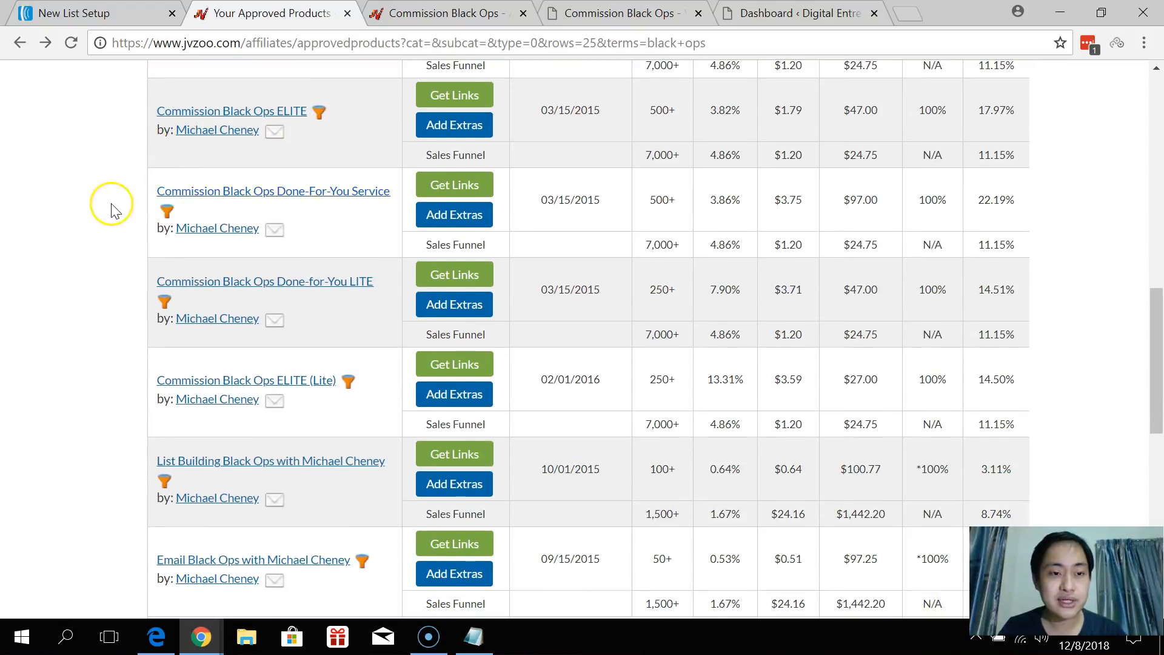
scroll(112, 212, down, 8)
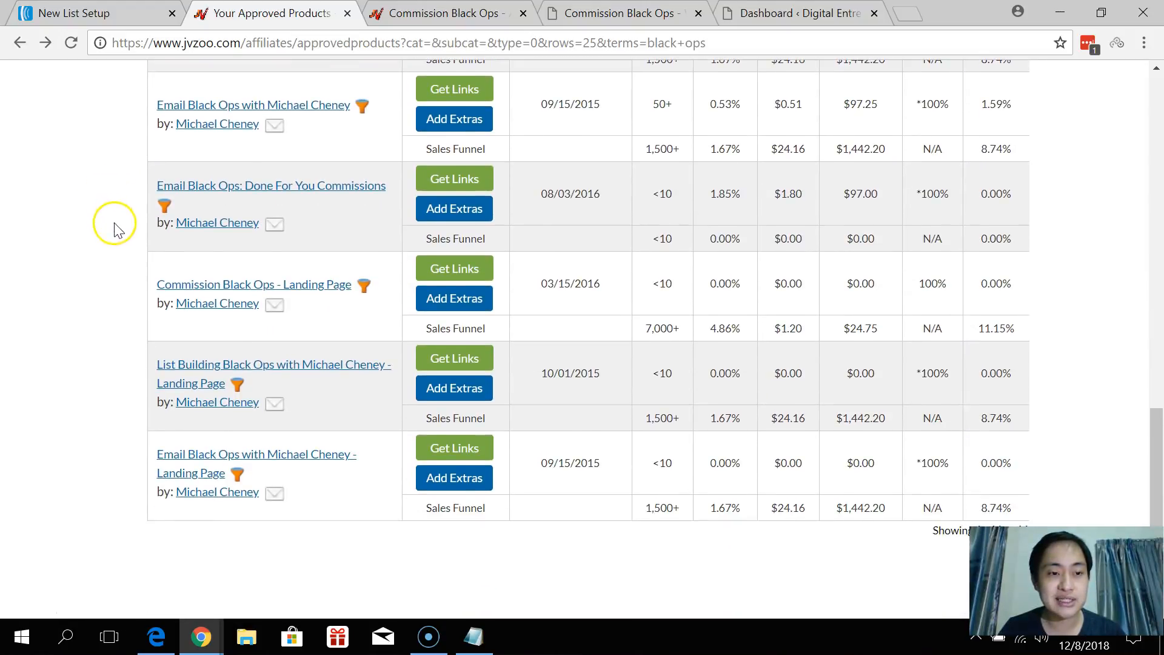
Return to the top and go back to the Commission Black Ops affiliate information.
scroll(119, 230, up, 8)
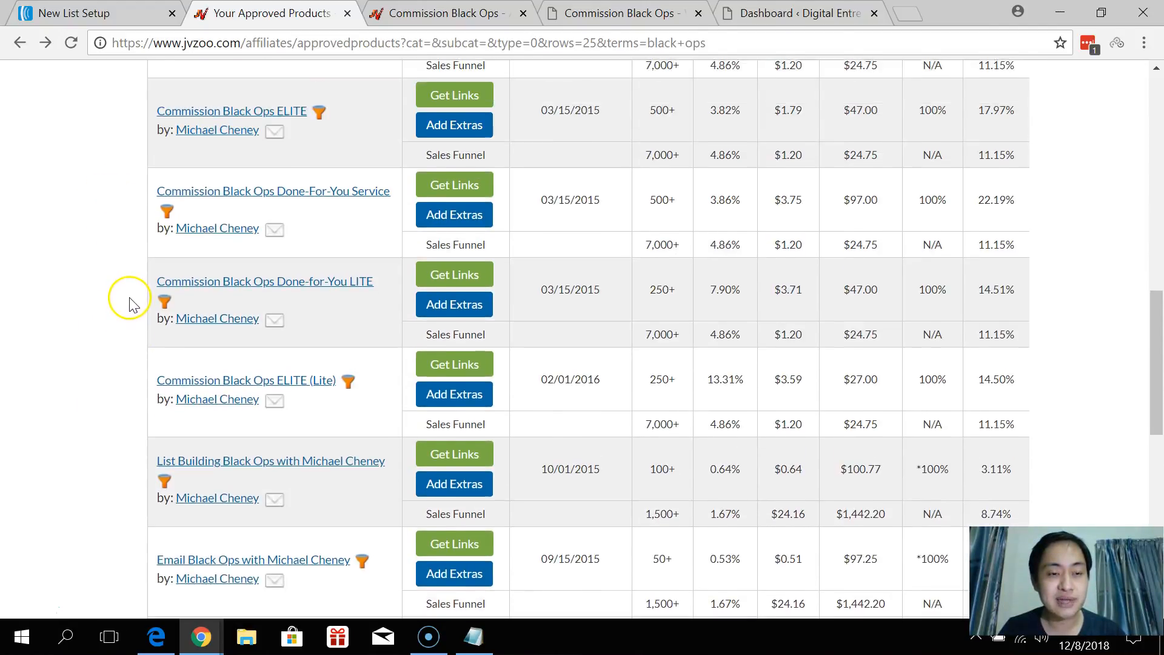
scroll(129, 303, up, 5)
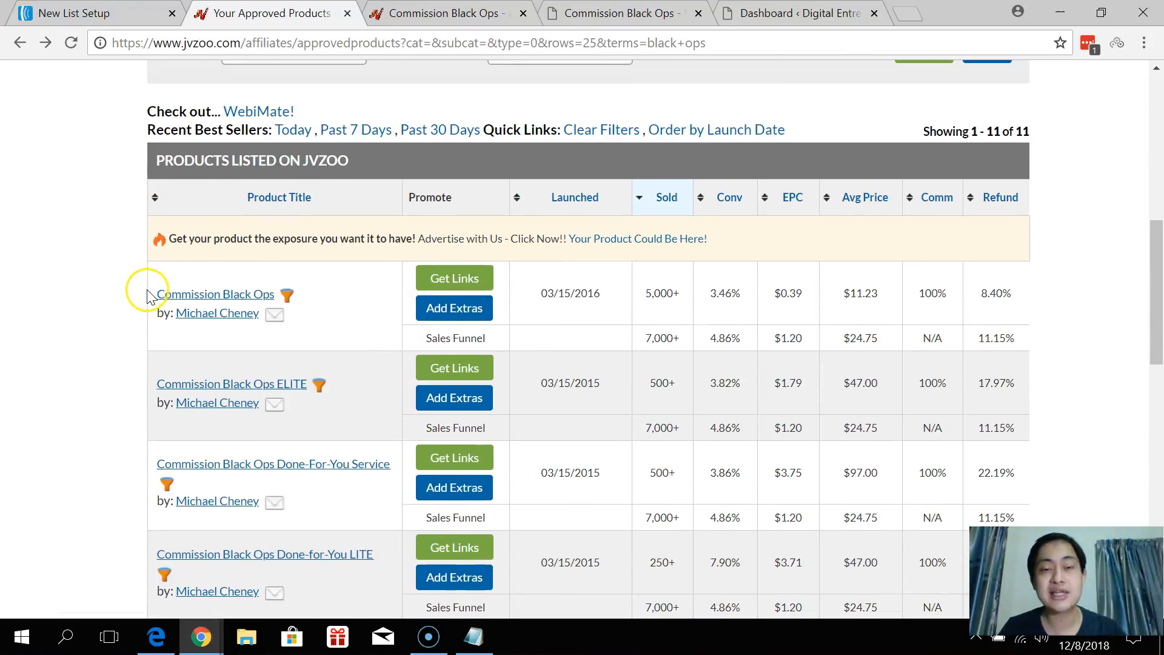
scroll(149, 297, up, 5)
scroll(152, 300, up, 3)
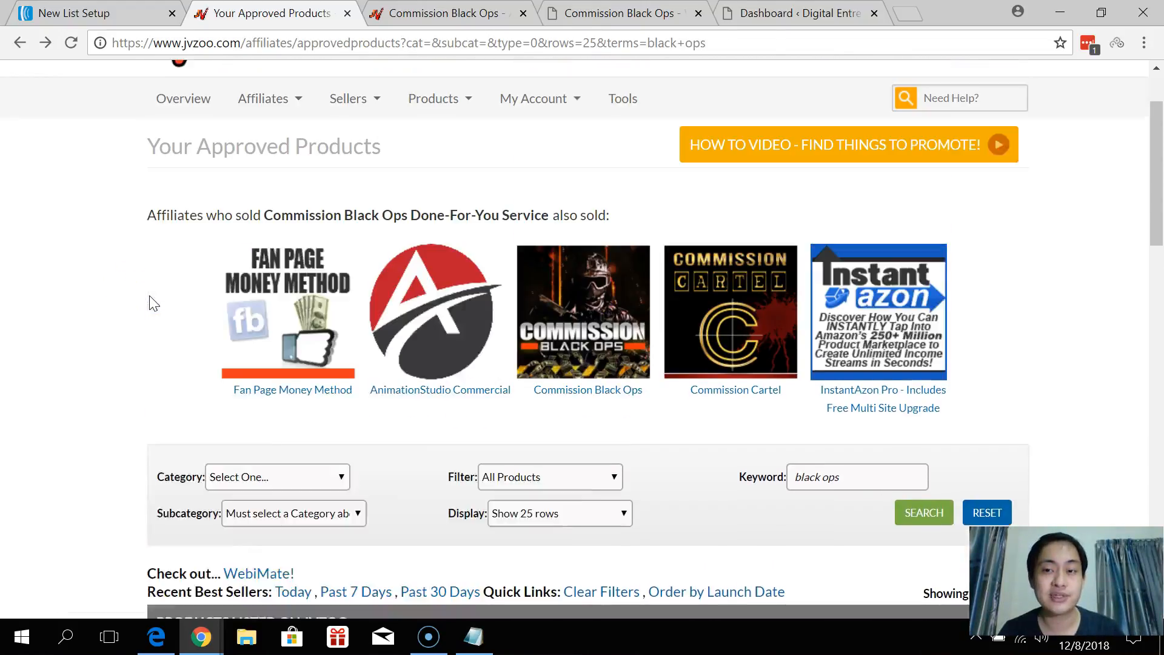
scroll(153, 300, up, 2)
click(456, 13)
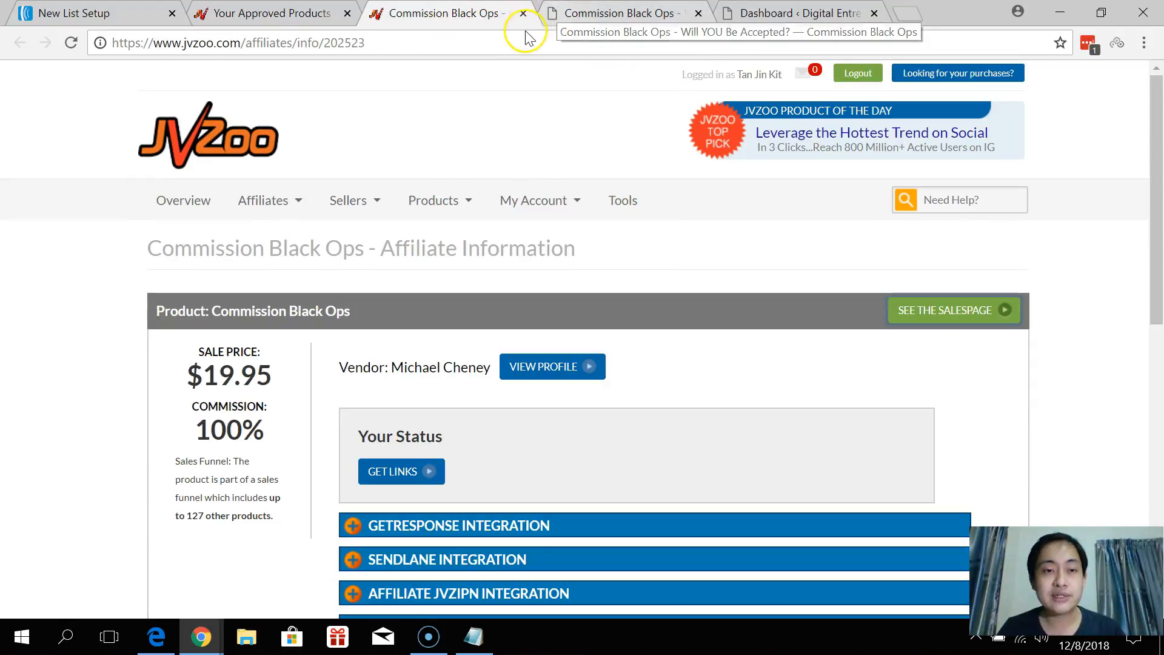
Look over the affiliate details, then switch to the commissionblackops.org sales page.
click(267, 13)
key(ctrl+Tab)
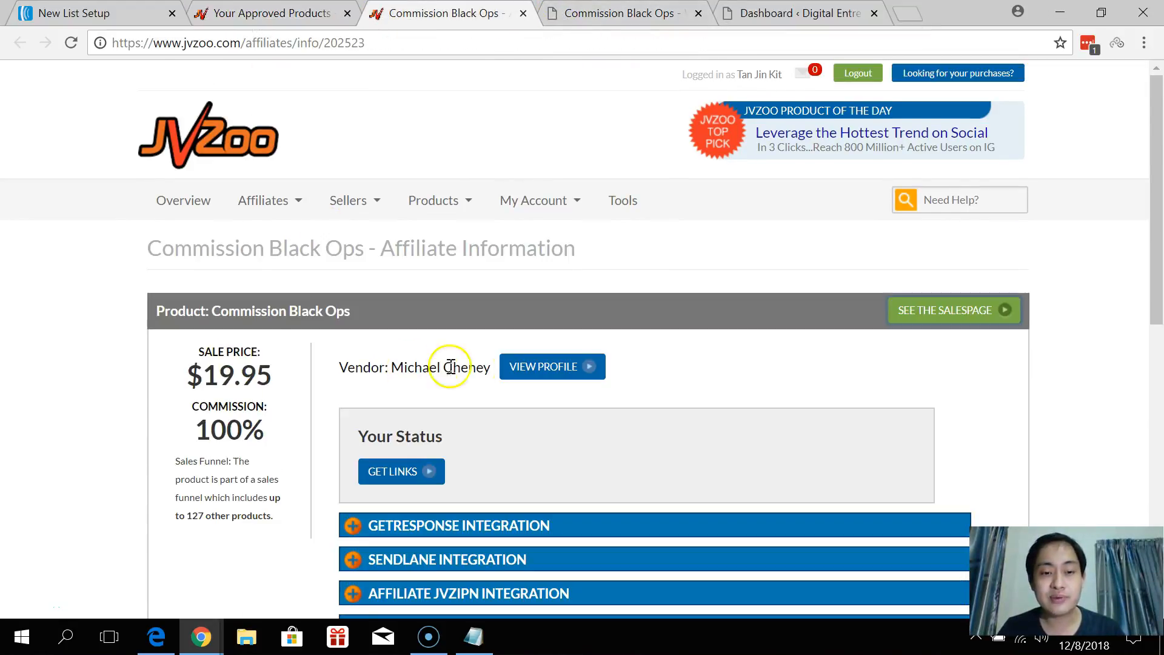
scroll(455, 394, down, 1)
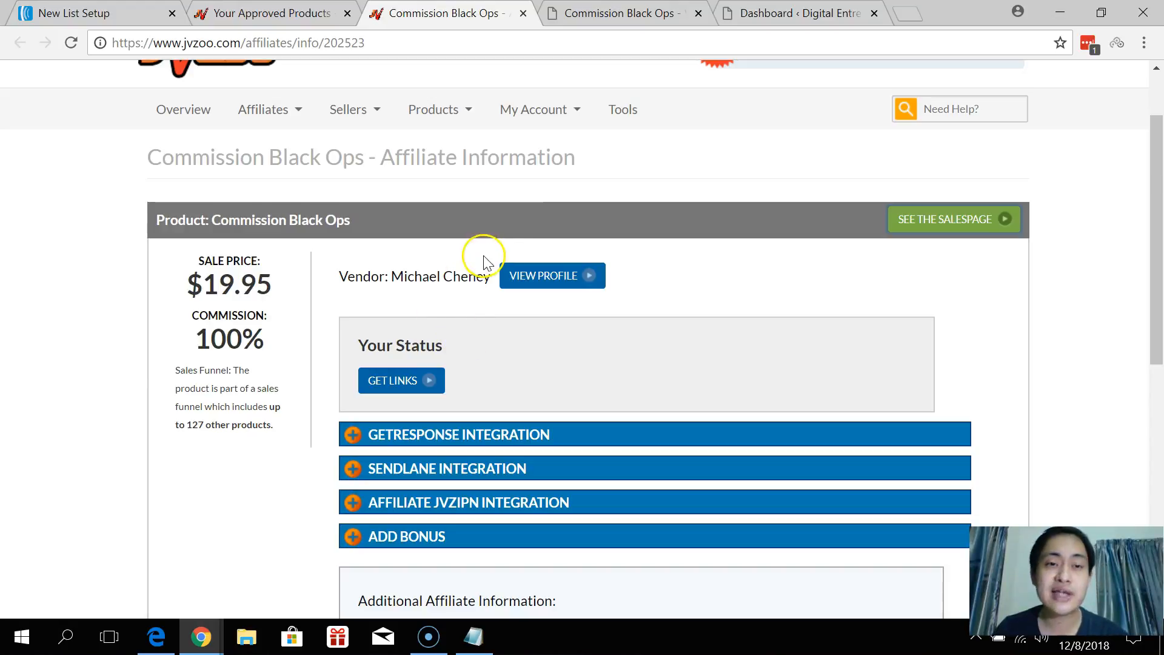
click(652, 13)
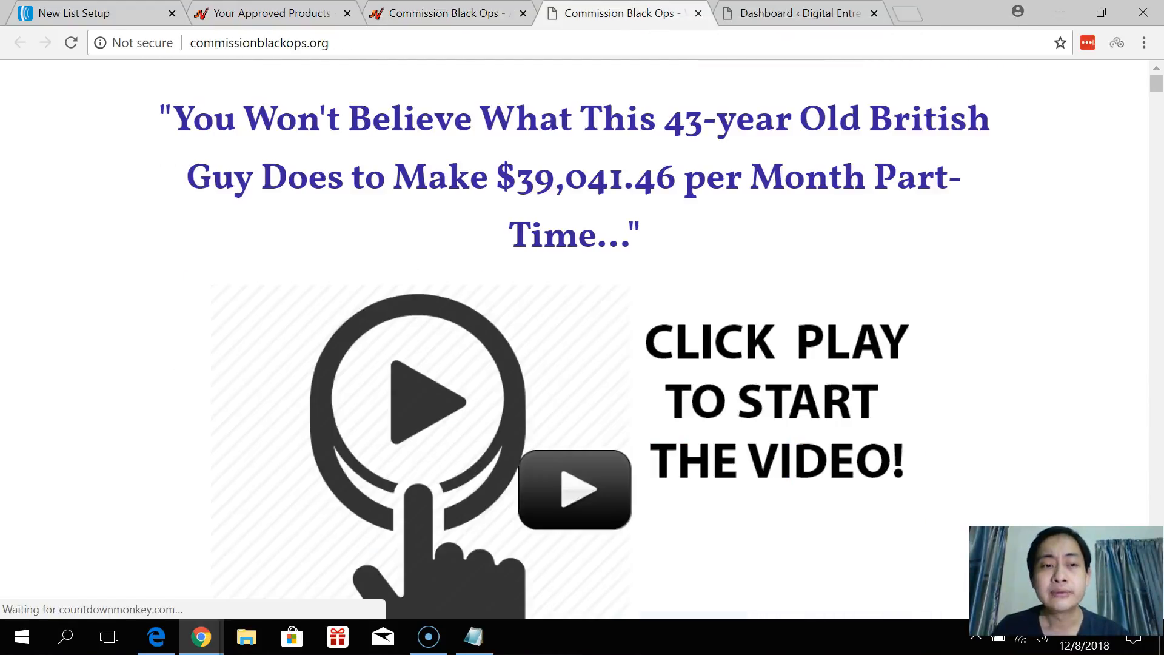
click(599, 162)
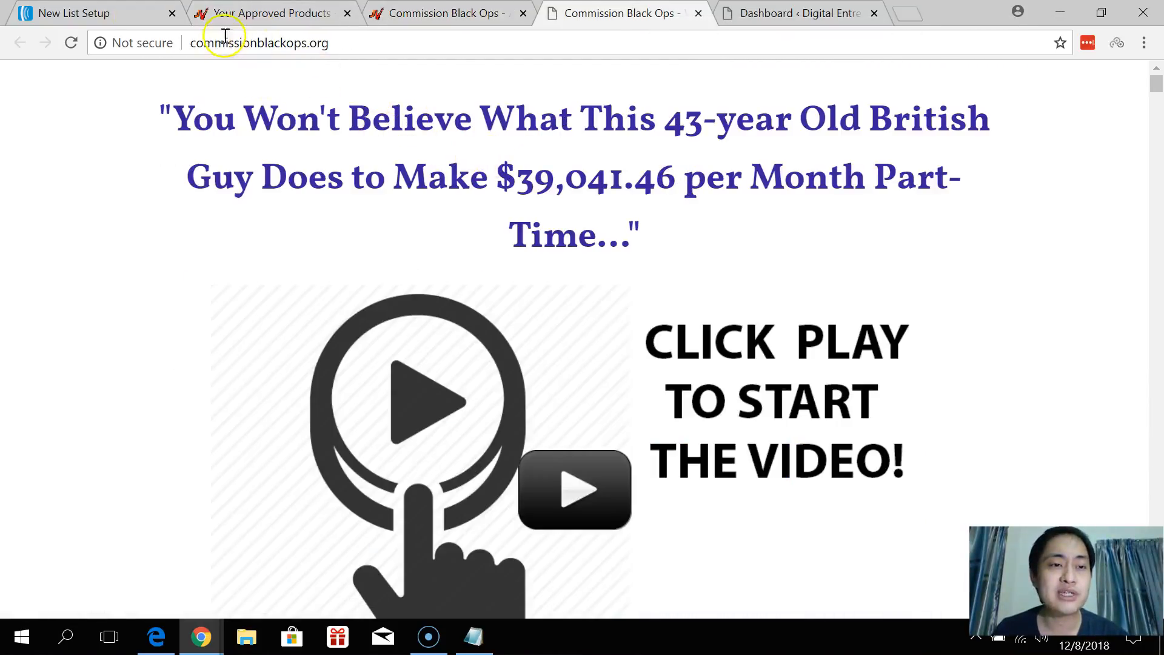
Replace the company name and company details on the new list setup form.
click(121, 13)
scroll(273, 309, down, 3)
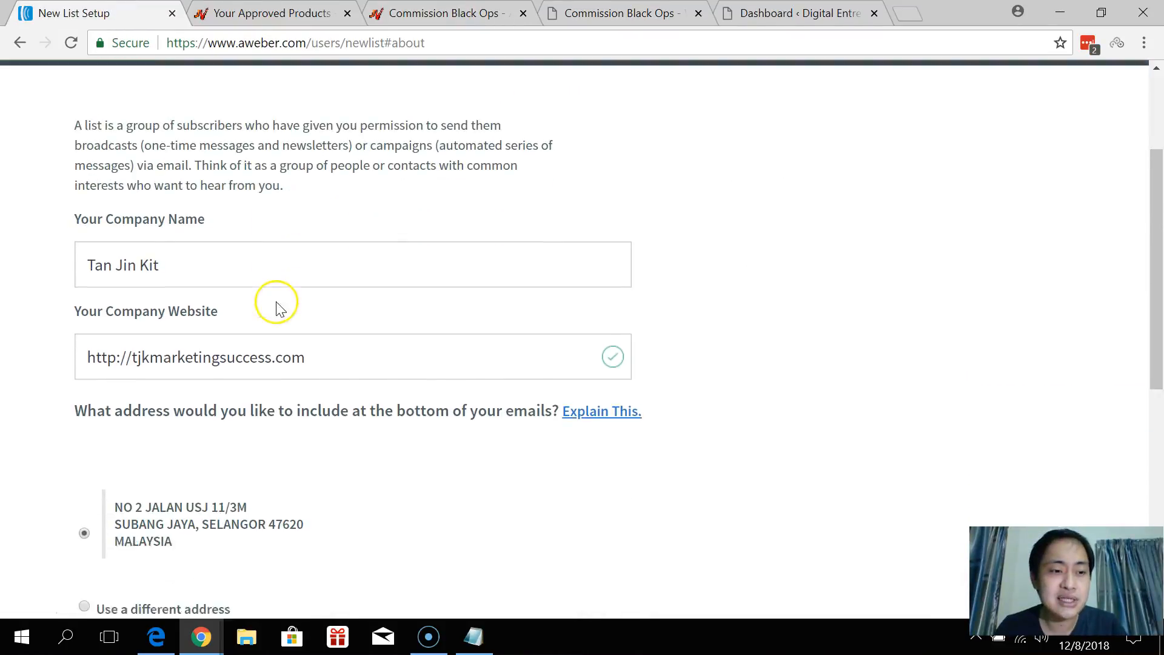
drag(205, 259, 50, 270)
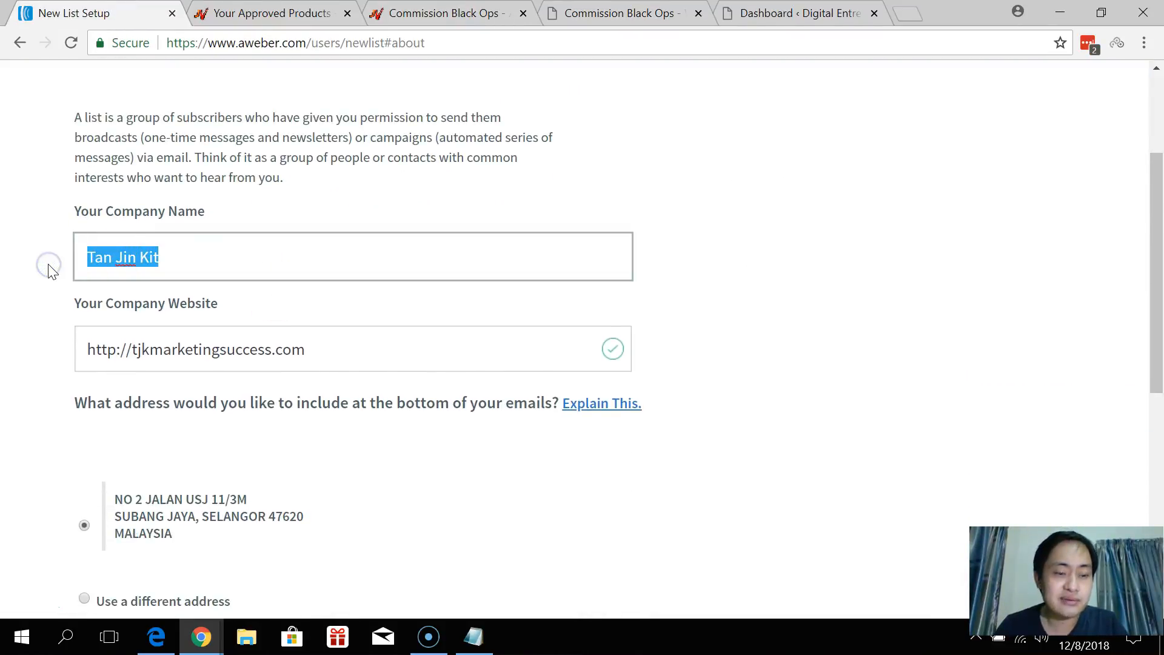
scroll(72, 270, down, 2)
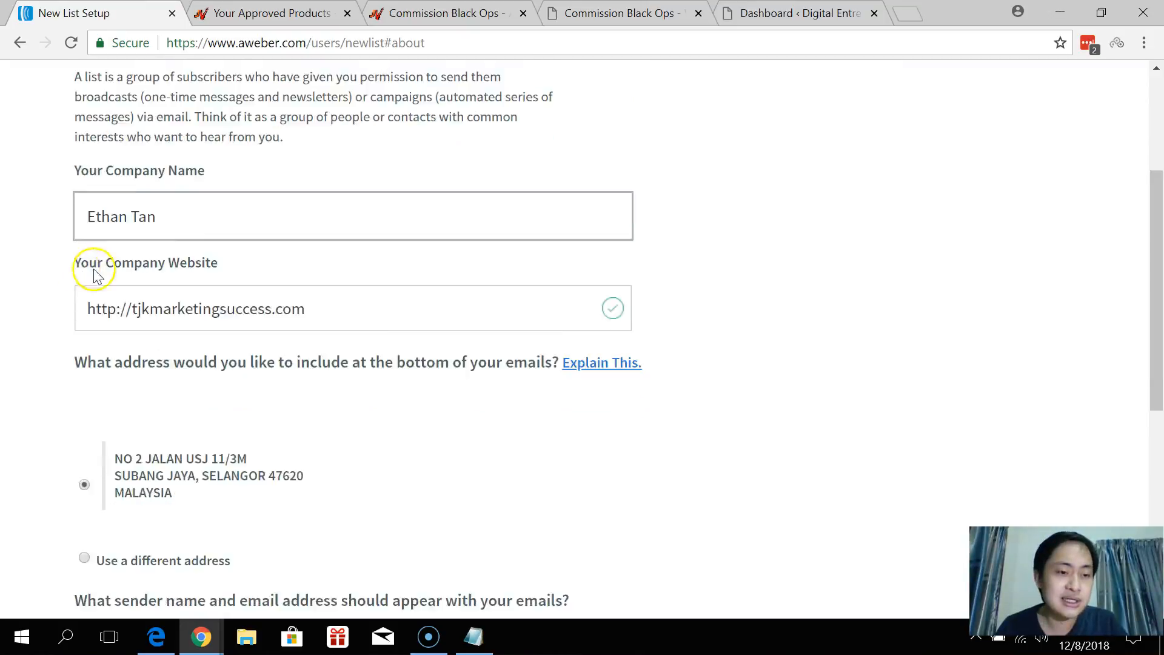
drag(135, 258, 444, 260)
text(de)
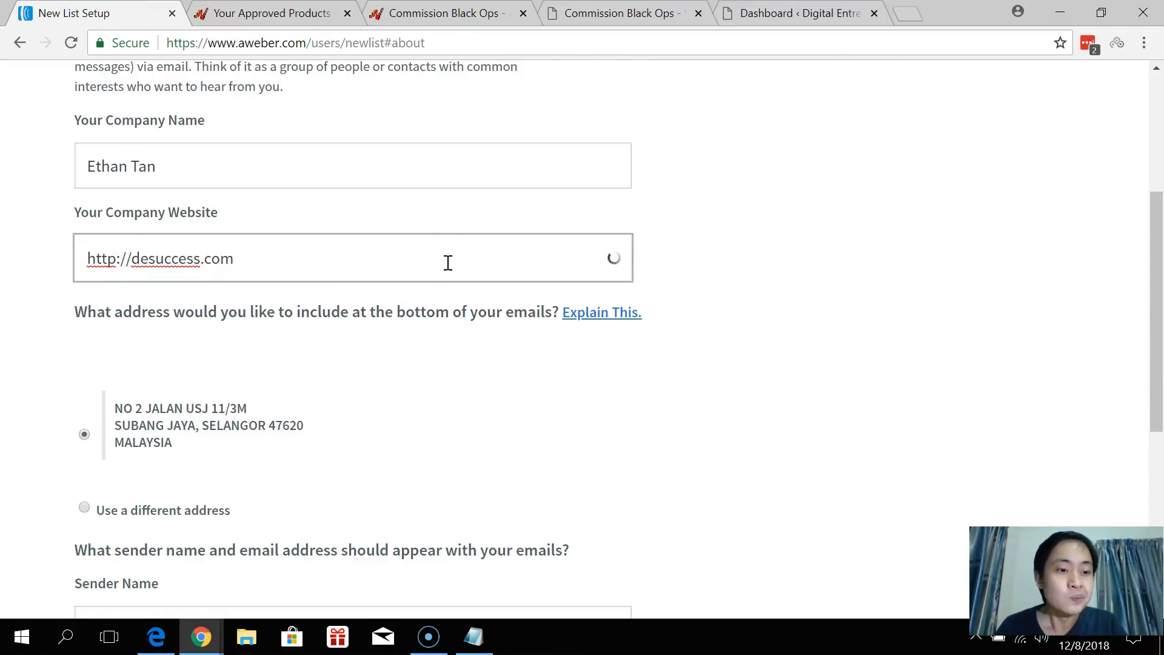
scroll(364, 291, down, 6)
Enter the sender name and sender email, then advance to the Describe Your List step.
click(204, 260)
key(ctrl+a)
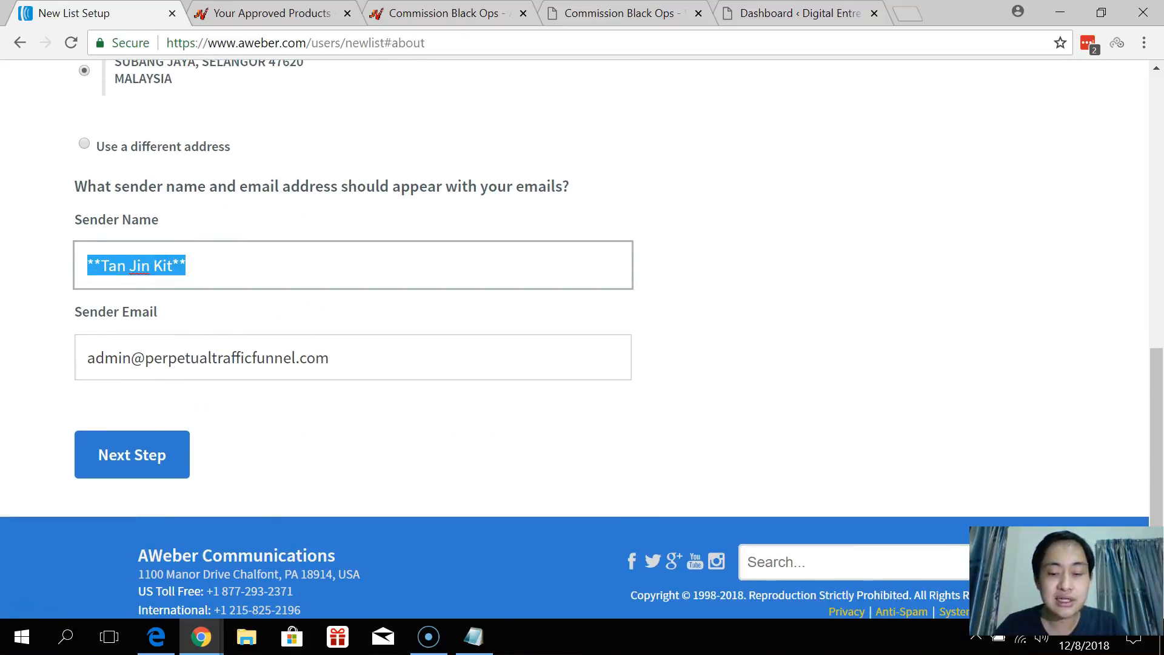
text(*)
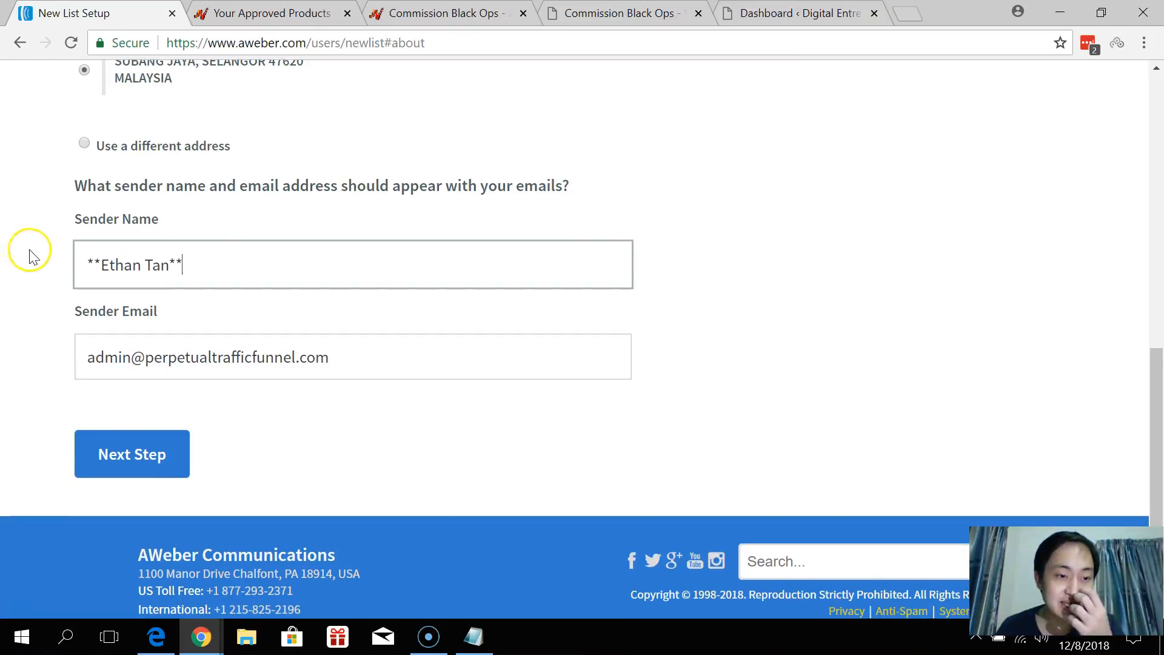
scroll(26, 252, down, 1)
click(302, 333)
key(ctrl+a)
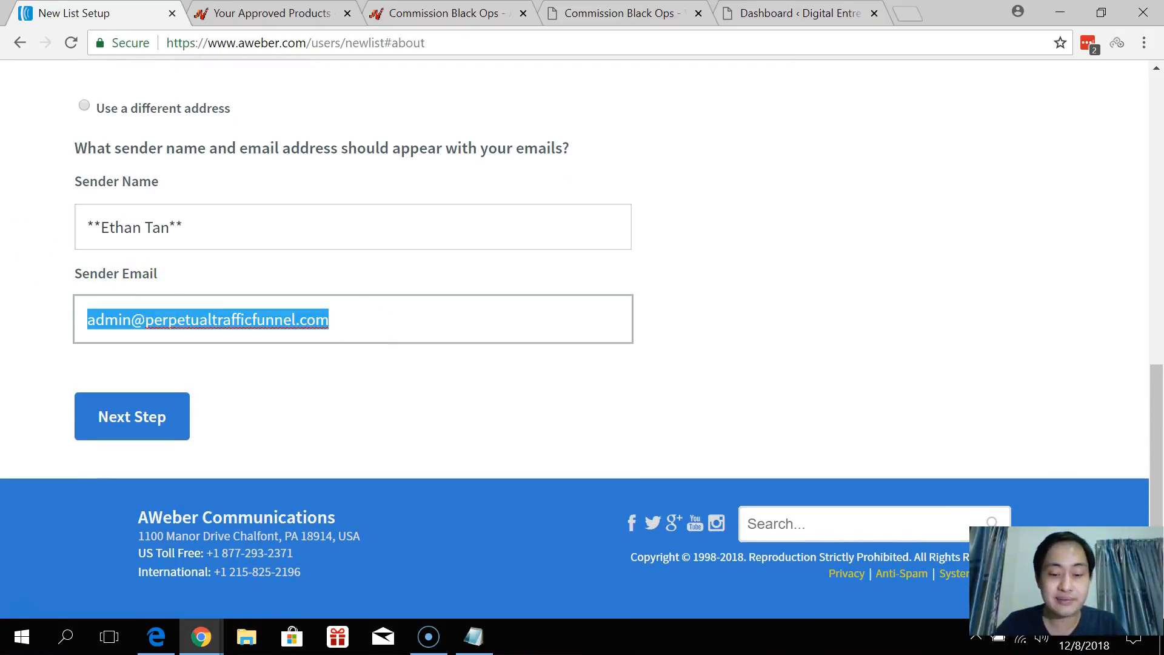
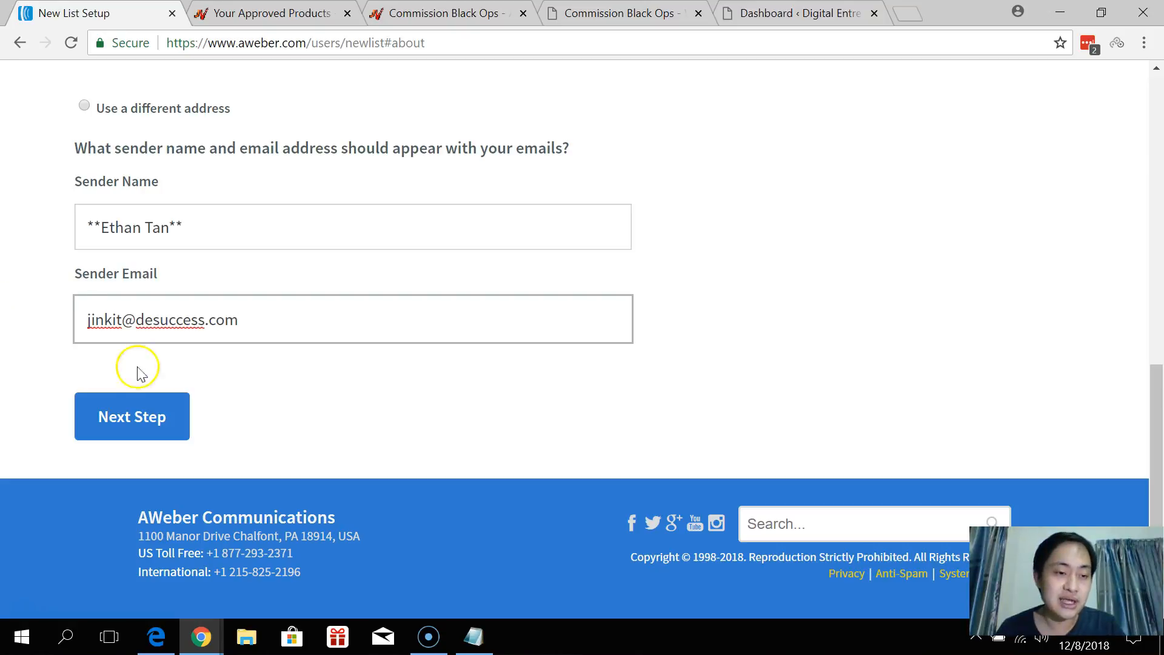
click(139, 415)
click(270, 387)
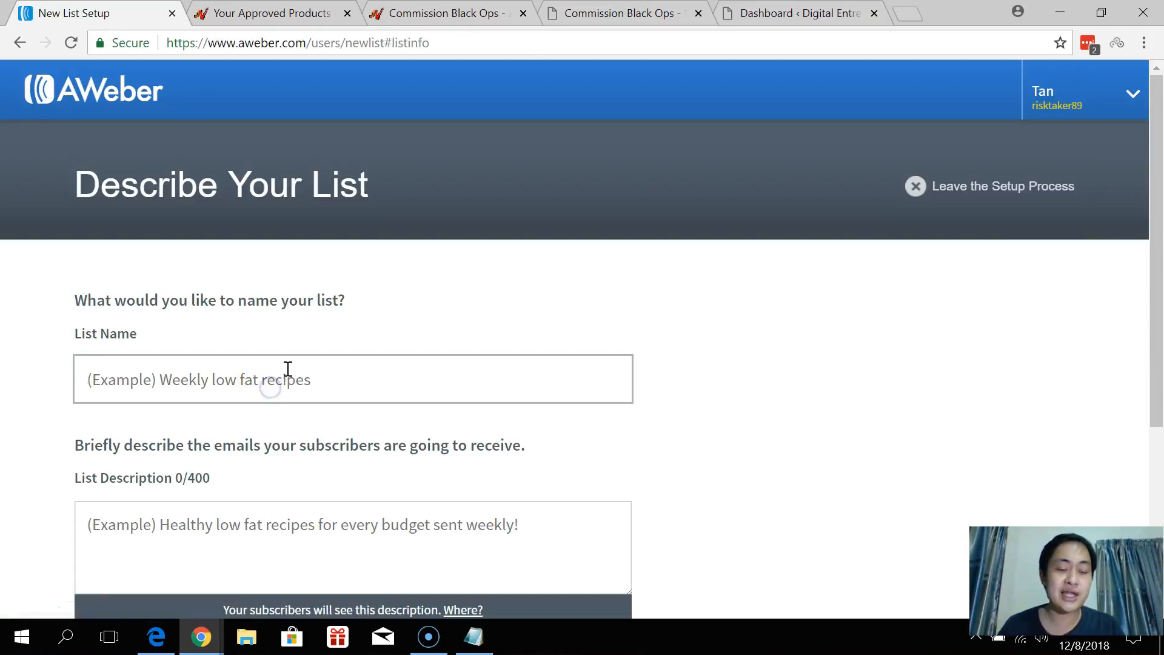
Name the list Commission Black Ops and begin typing its description.
text(Commission Black Ops)
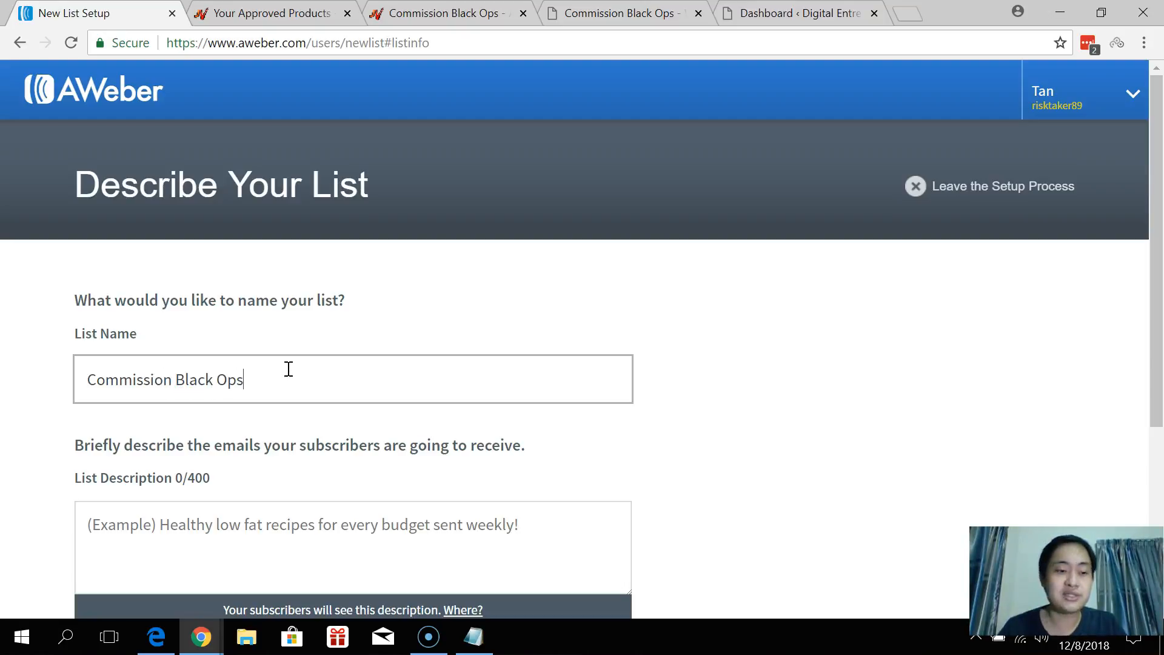
click(317, 536)
scroll(436, 475, down, 1)
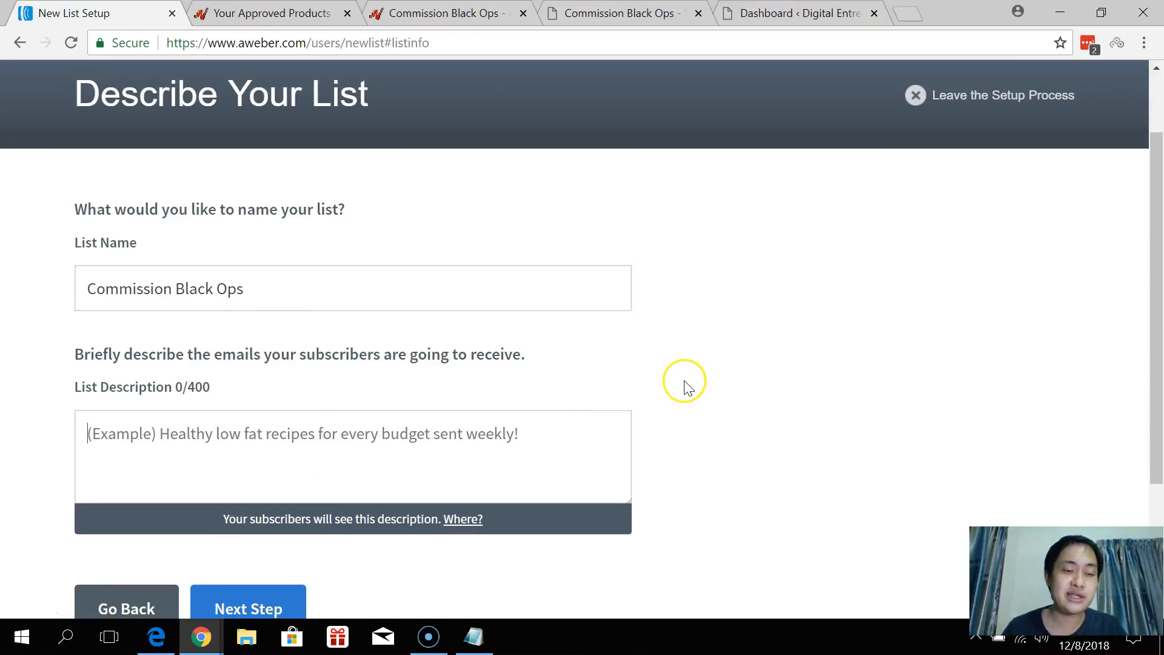
click(655, 15)
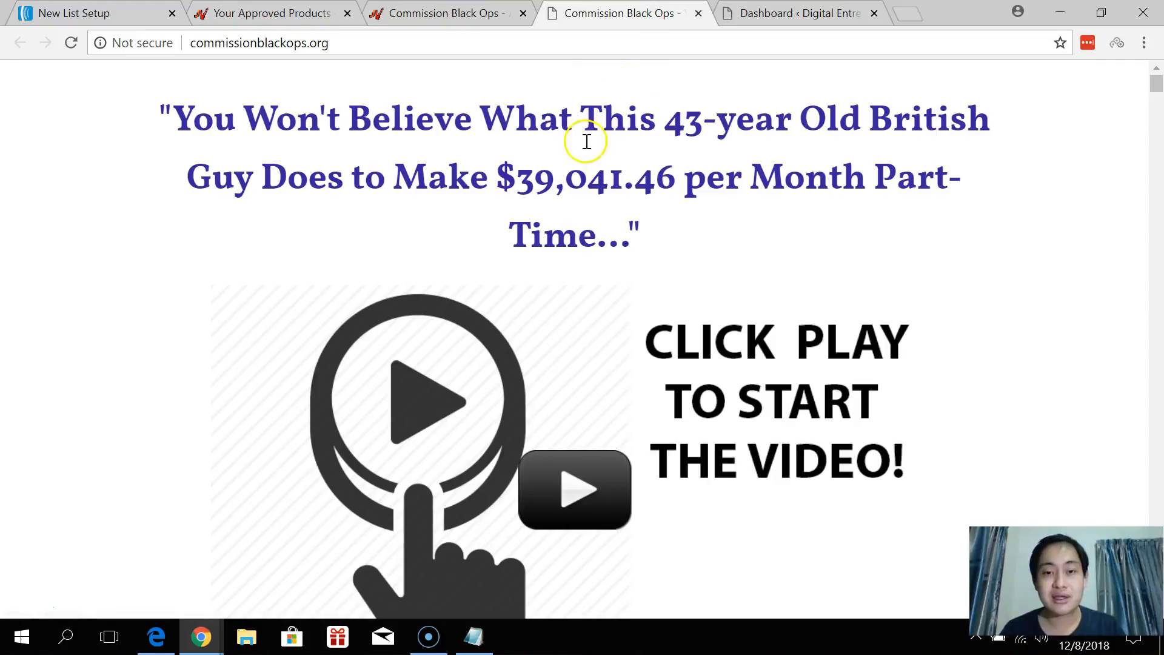
click(91, 13)
text(Simp)
key(BackSpace)
text(Proven Method To Make)
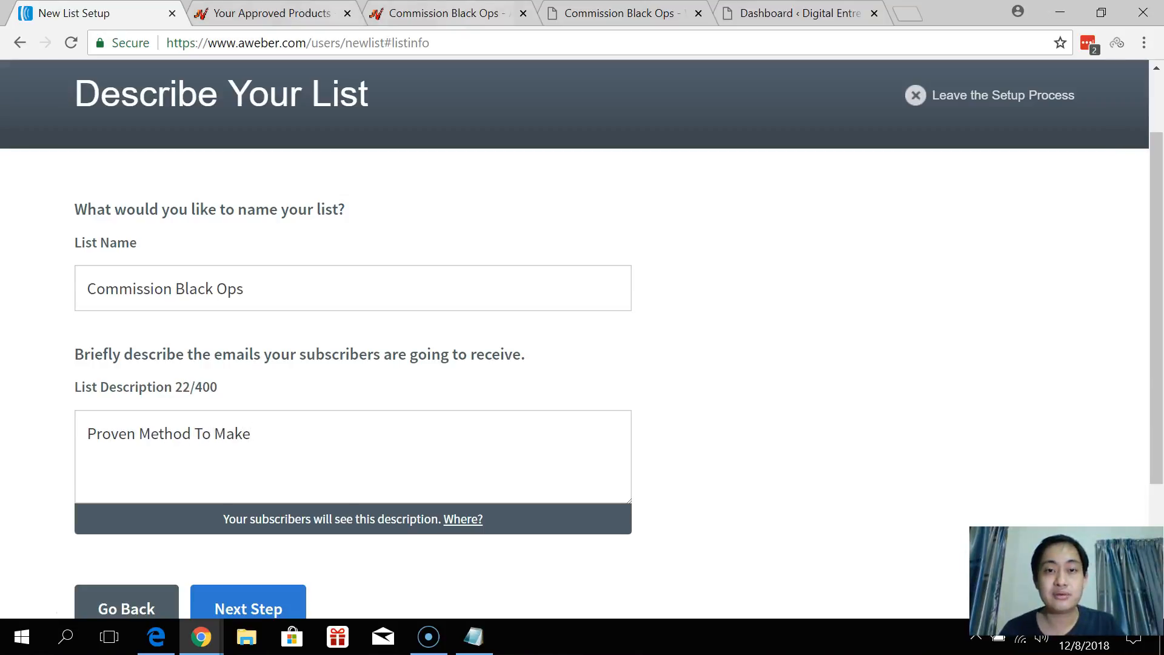
Paste '$39,041.46 per Month Part-Time' from the sales headline into the description and continue.
key(ctrl+4)
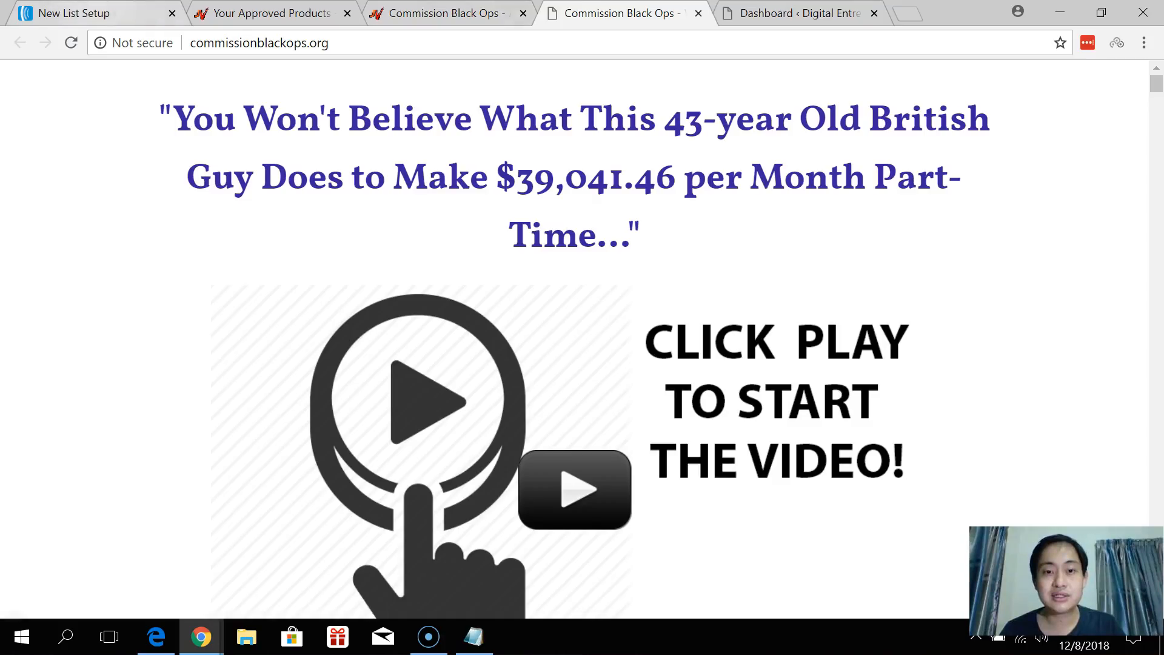
drag(499, 182, 597, 231)
key(ctrl+c)
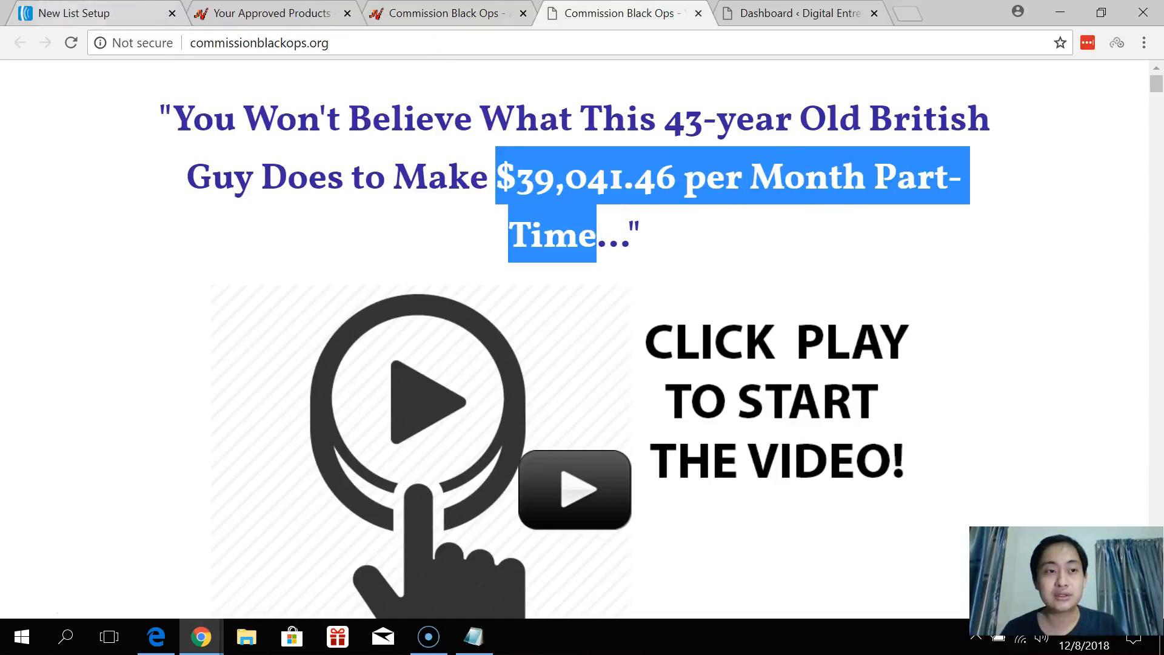
click(108, 13)
key(ctrl+v)
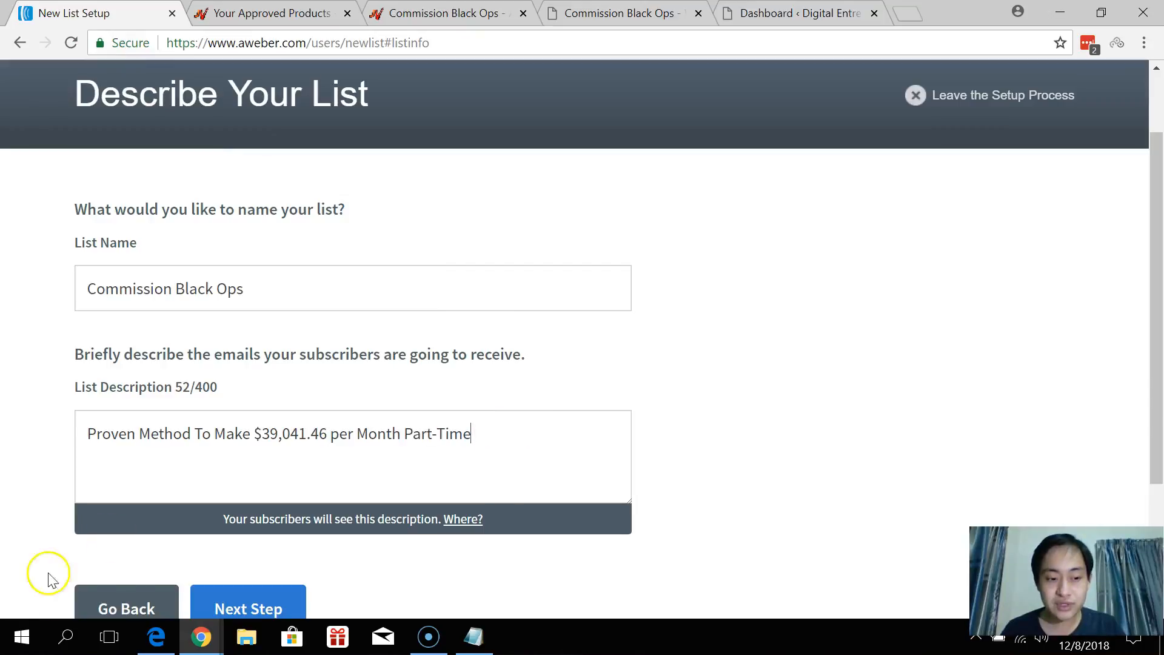
click(232, 605)
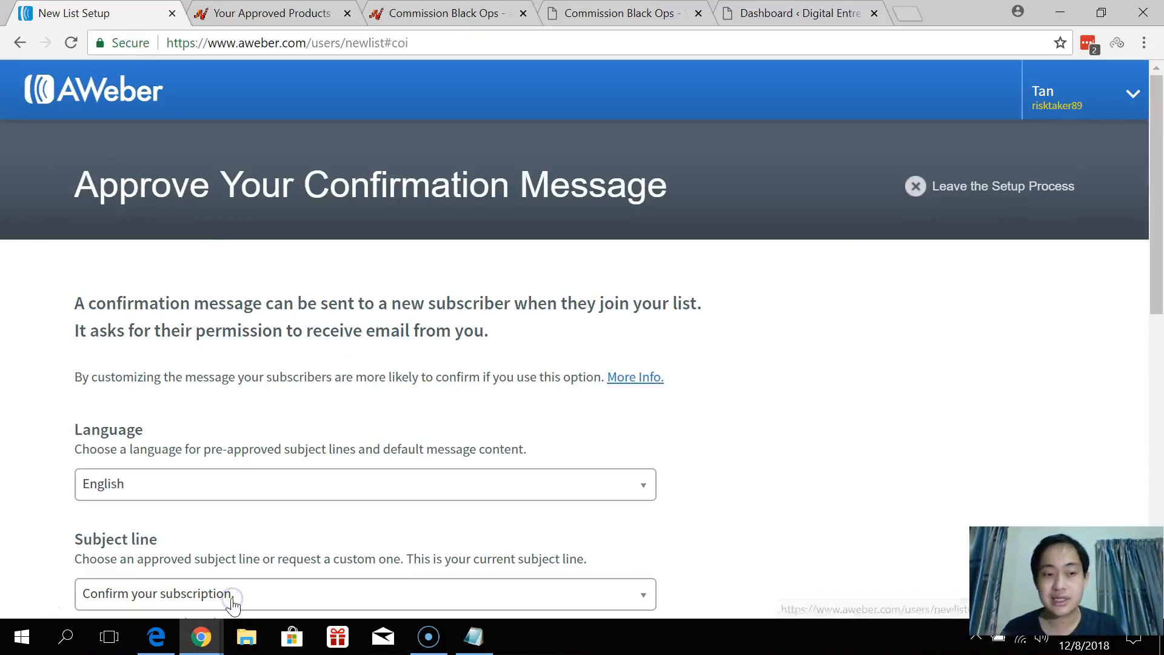
Approve the confirmation message to create the Commission Black Ops list.
scroll(233, 605, down, 7)
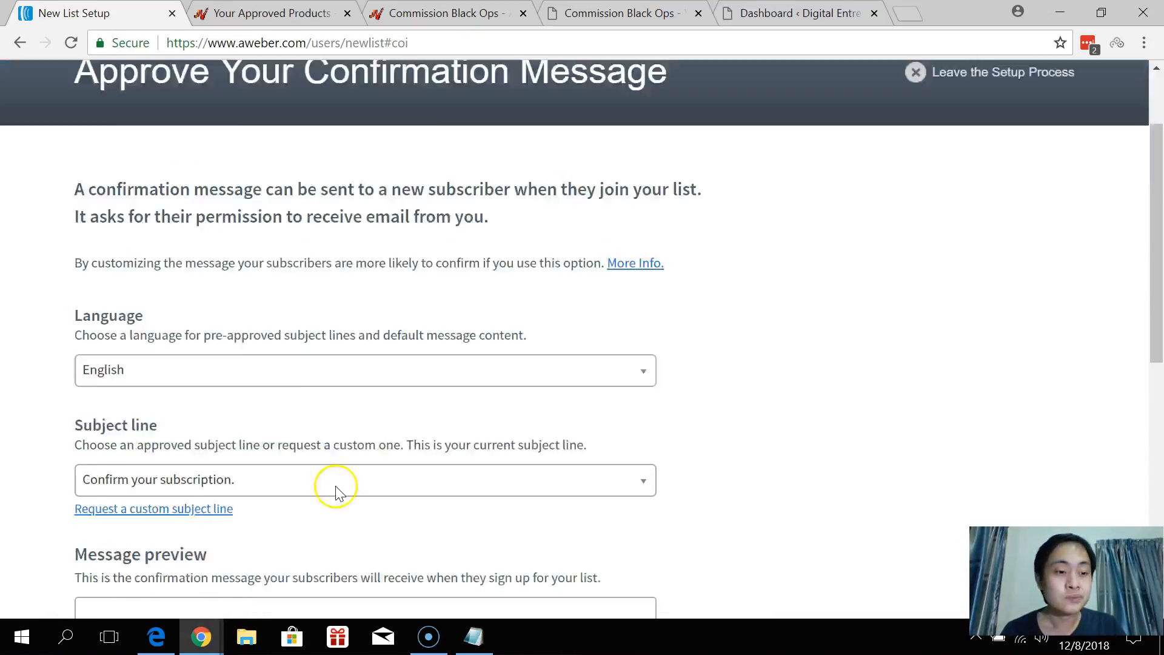
scroll(285, 247, down, 4)
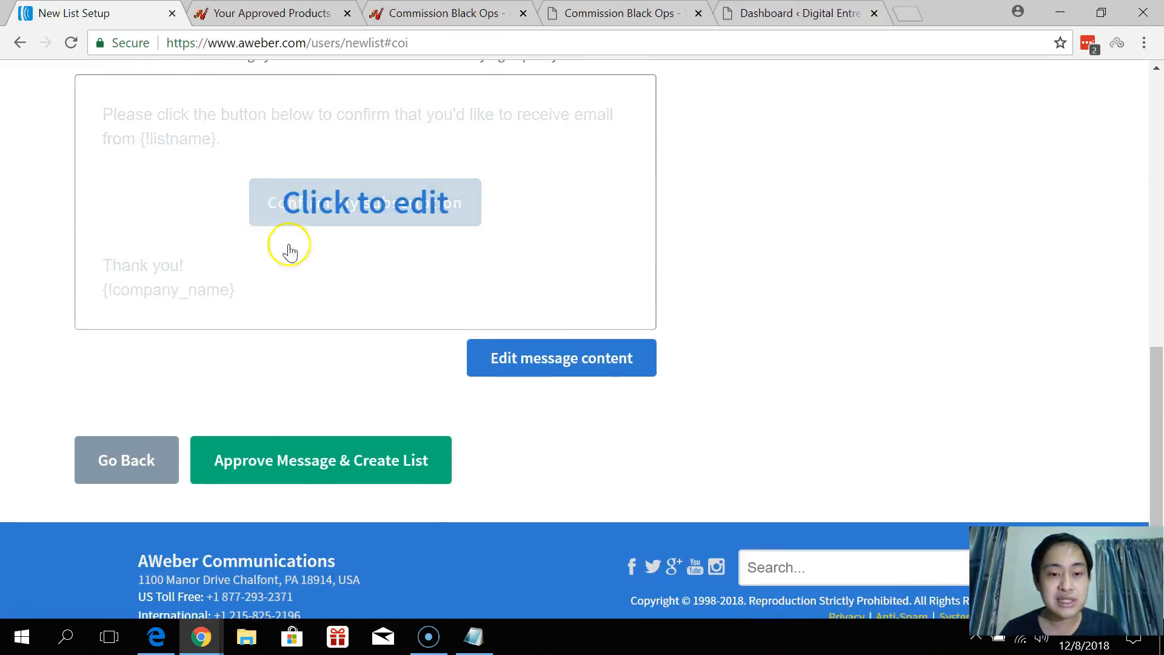
click(293, 412)
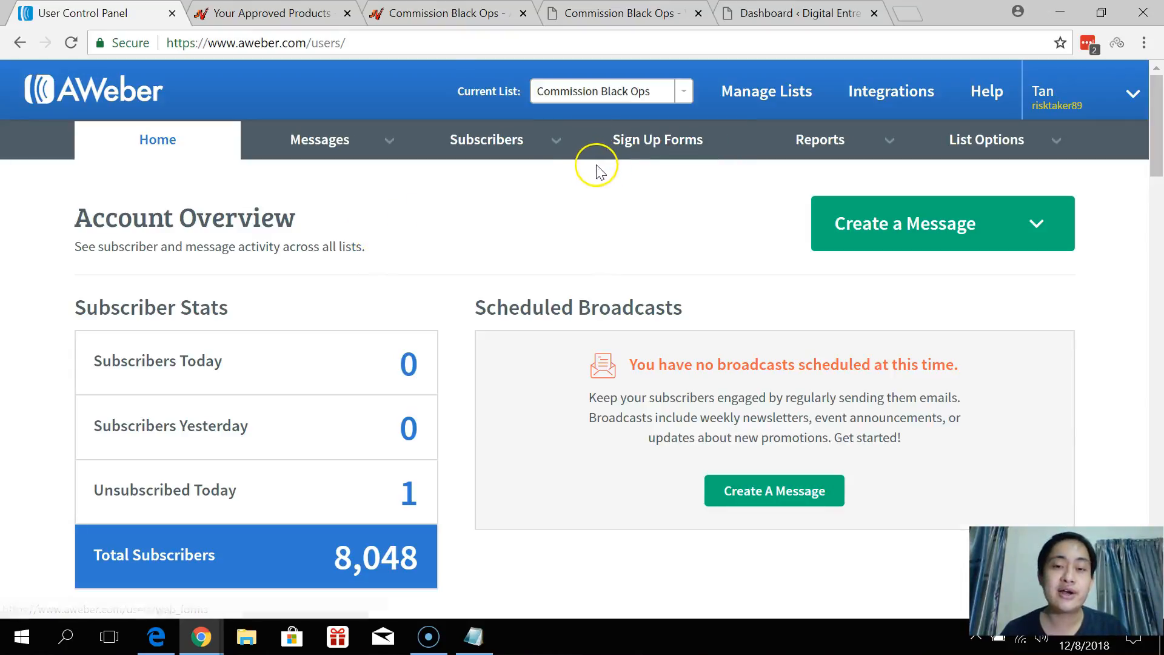
Select Commission Black Ops as the current list on the dashboard.
click(614, 103)
scroll(612, 182, down, 5)
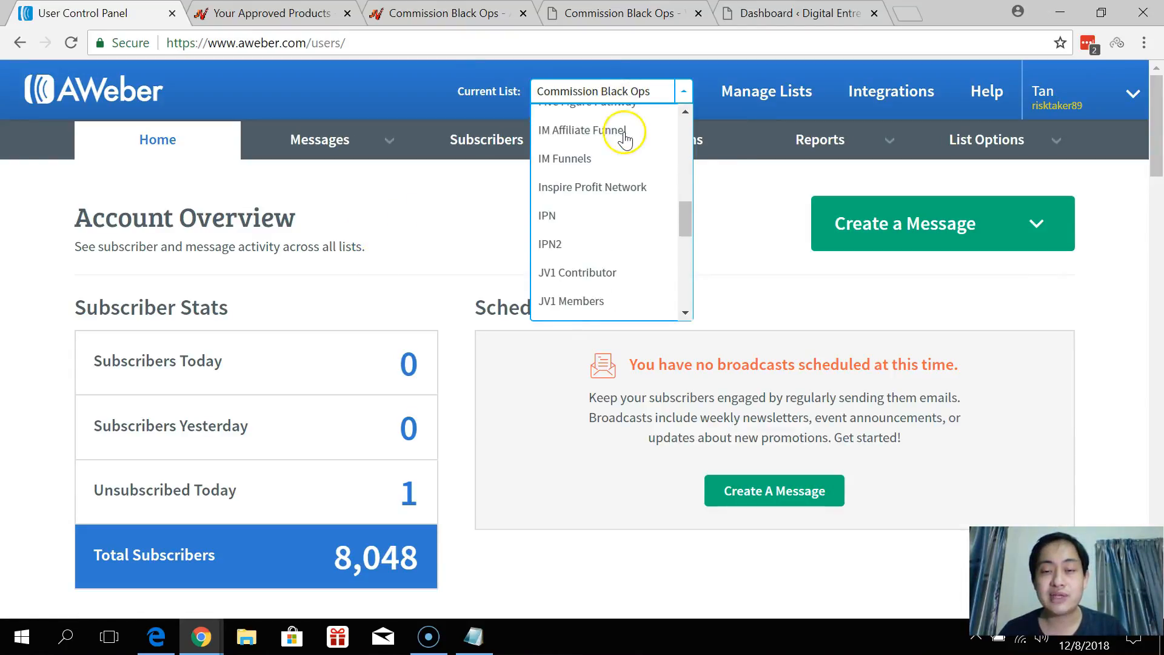
scroll(625, 240, up, 10)
scroll(633, 175, down, 3)
scroll(655, 181, up, 3)
scroll(709, 166, down, 3)
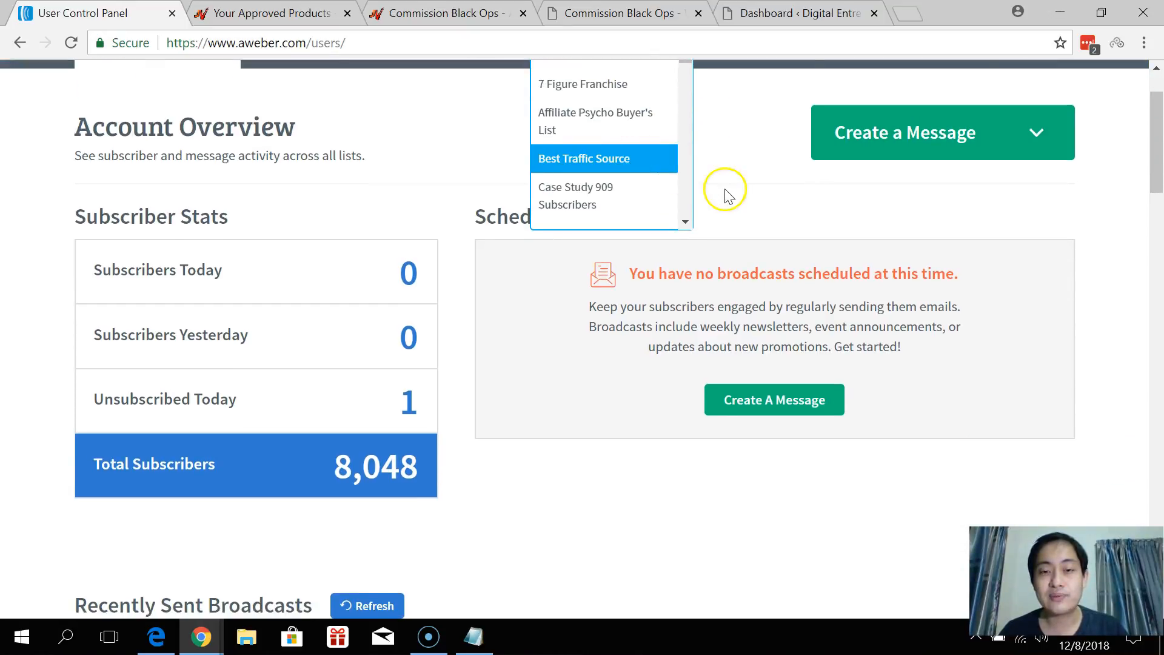
scroll(727, 189, up, 3)
scroll(634, 167, down, 3)
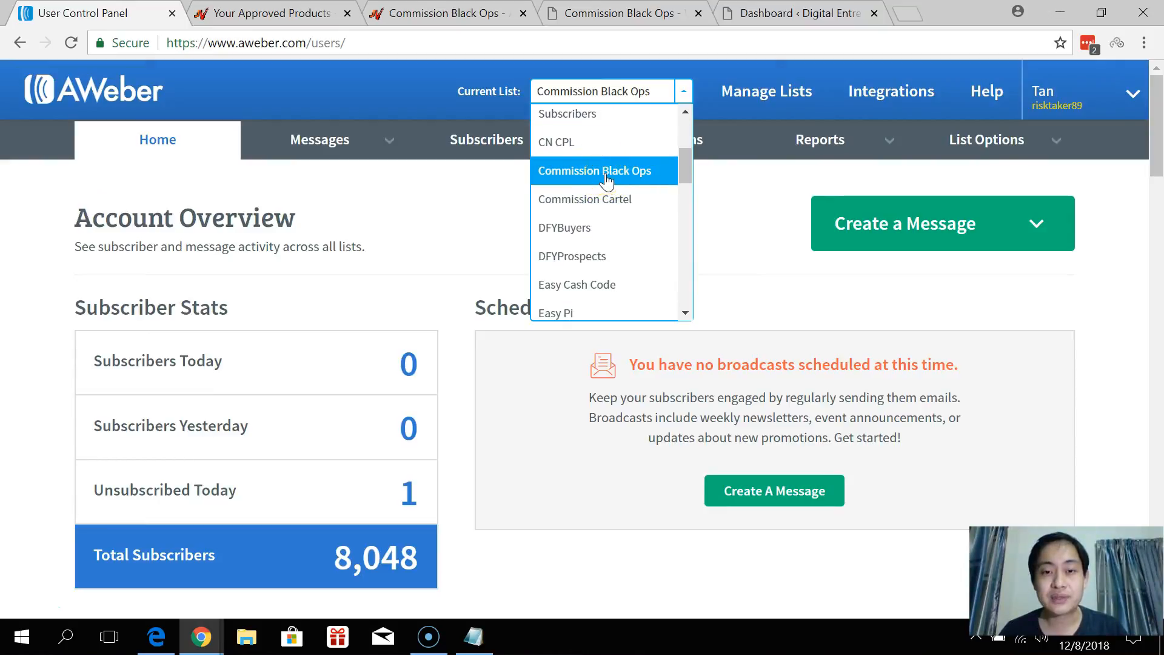
click(607, 173)
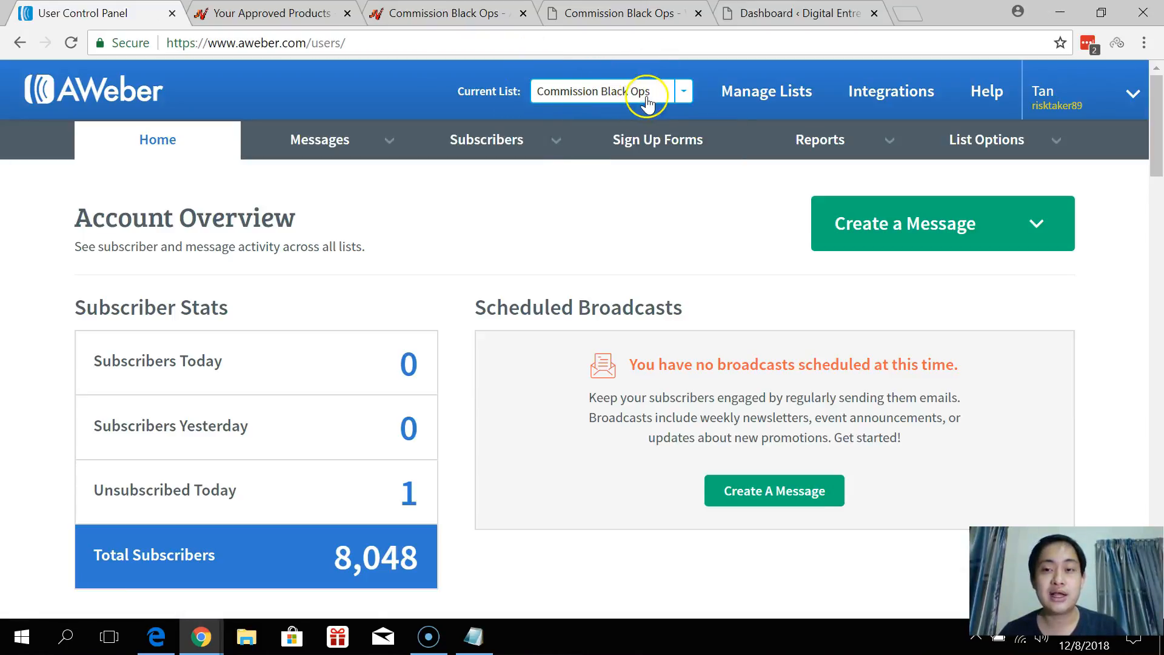
Open List Options for Commission Black Ops on the Confirmation Message settings.
mouse_move(1009, 151)
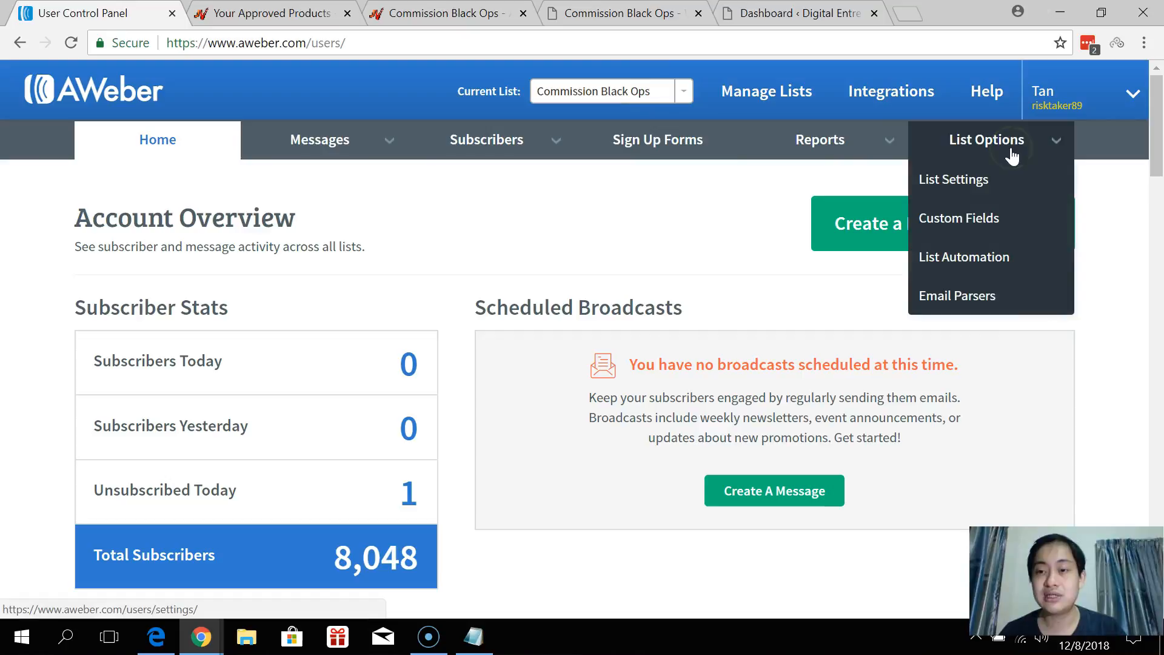
click(981, 179)
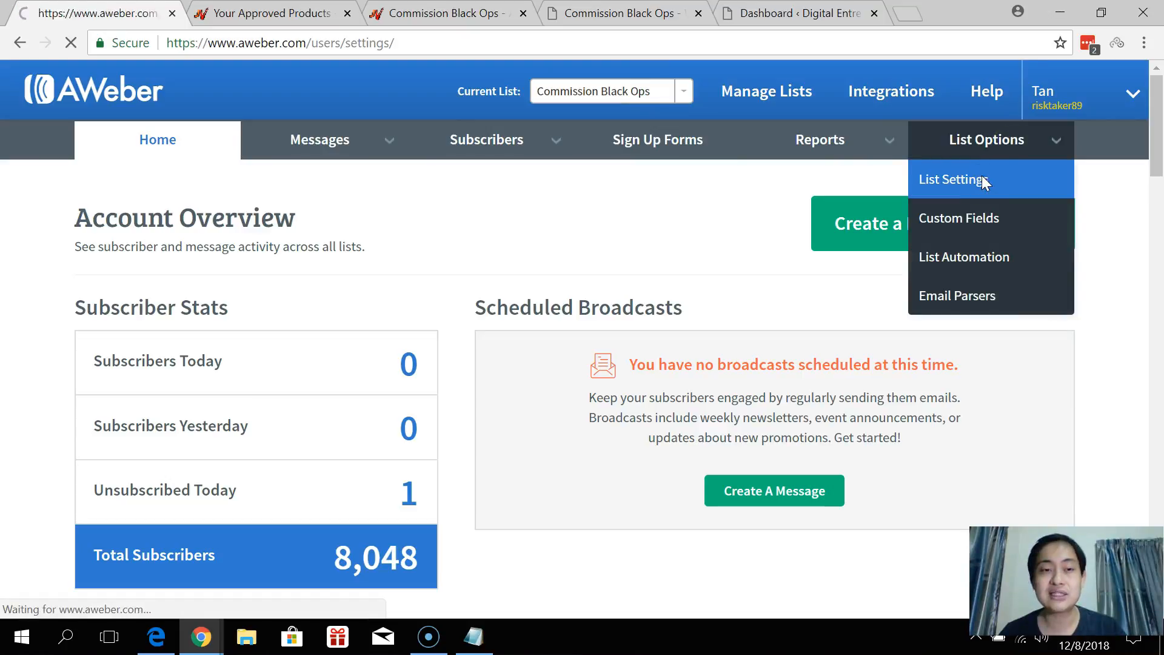
scroll(435, 203, down, 2)
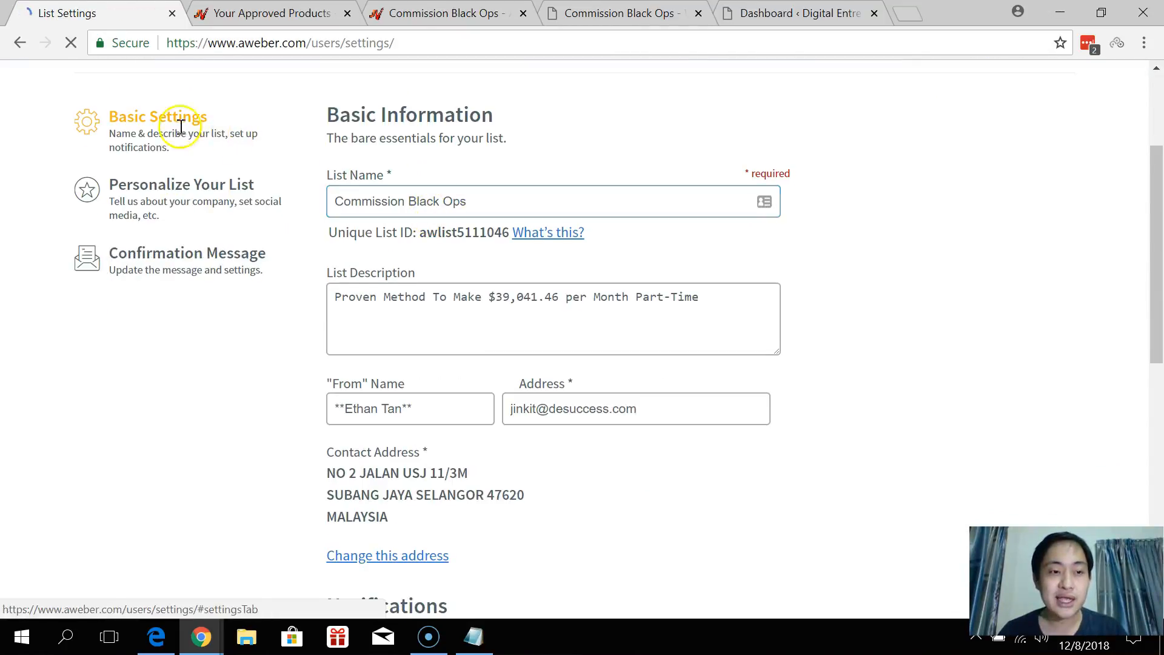
scroll(291, 200, down, 3)
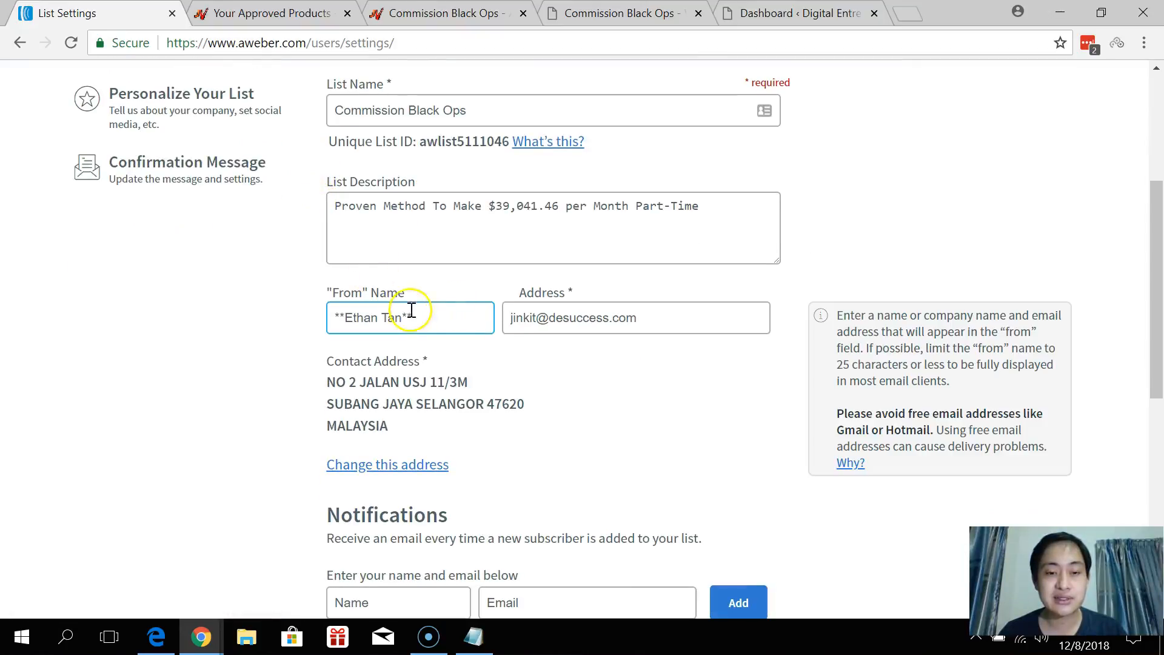
scroll(545, 340, down, 2)
scroll(364, 291, up, 3)
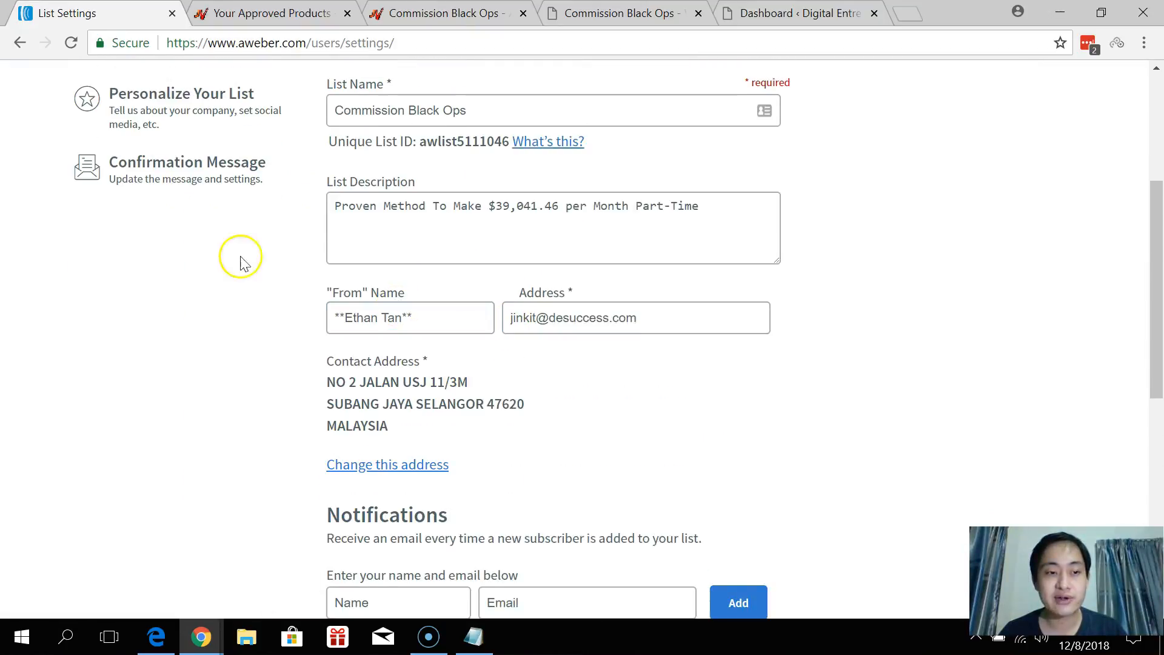
click(183, 180)
Turn off confirmed opt-in for sign up forms and save the list settings.
scroll(194, 193, down, 10)
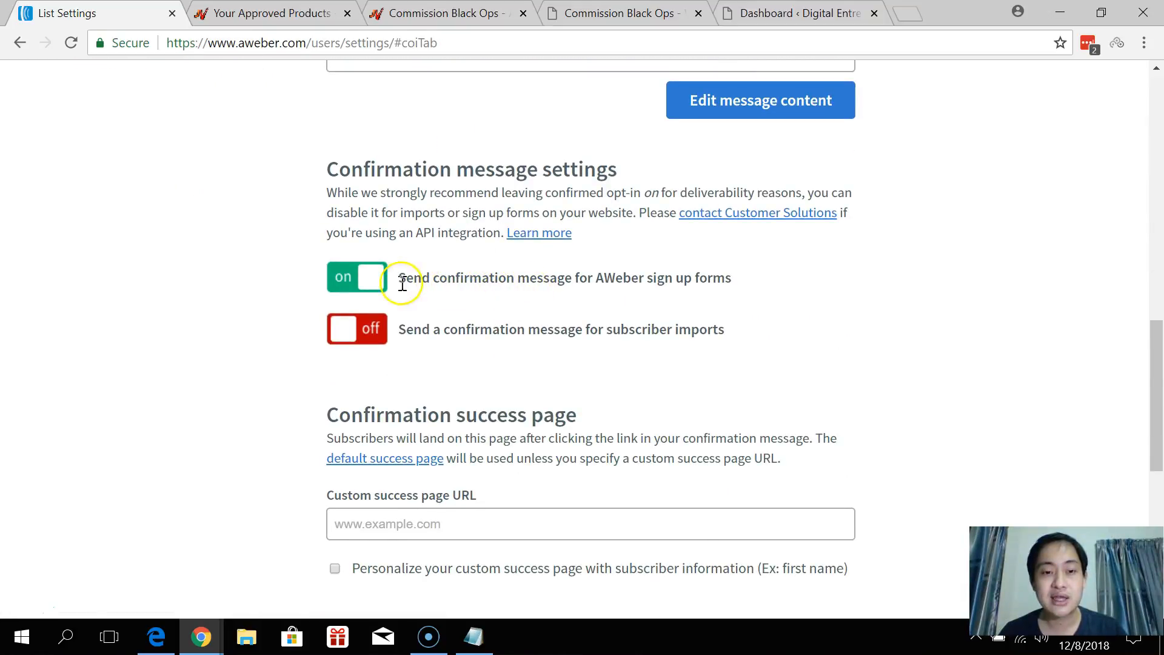
click(376, 280)
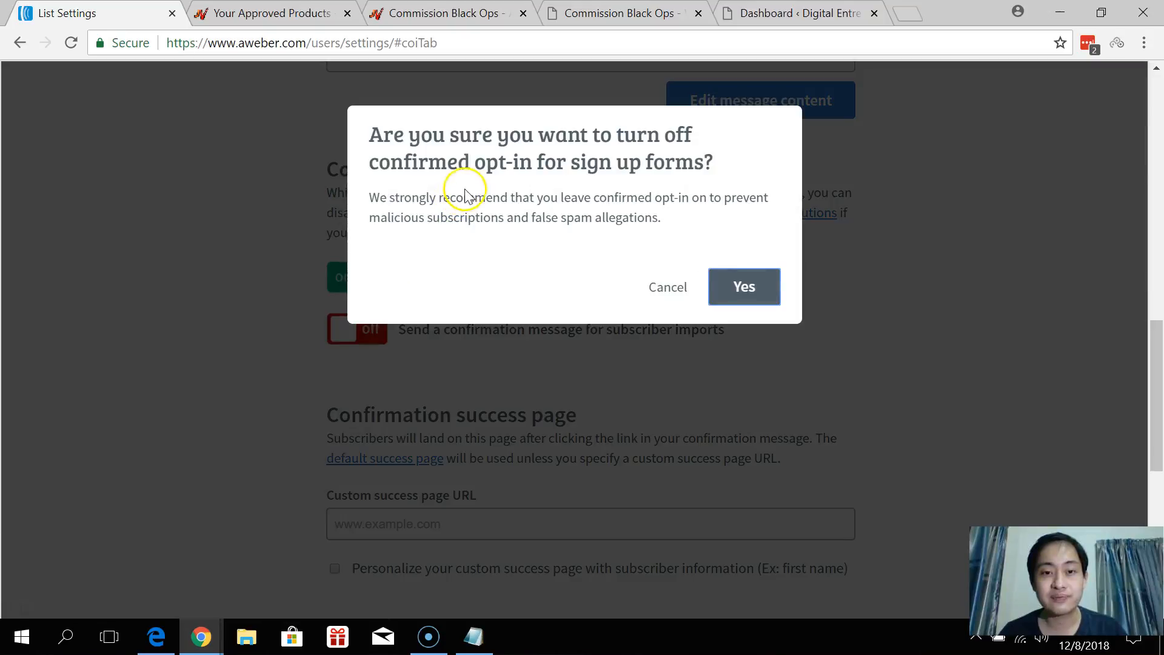
click(761, 289)
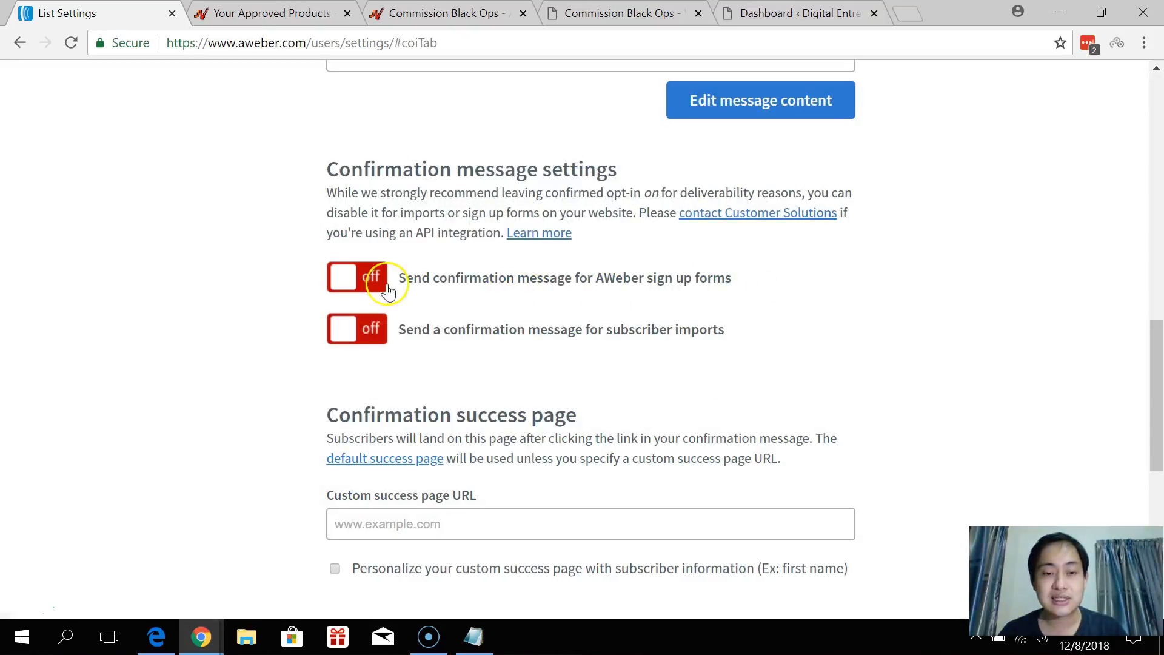
scroll(447, 261, down, 6)
click(412, 299)
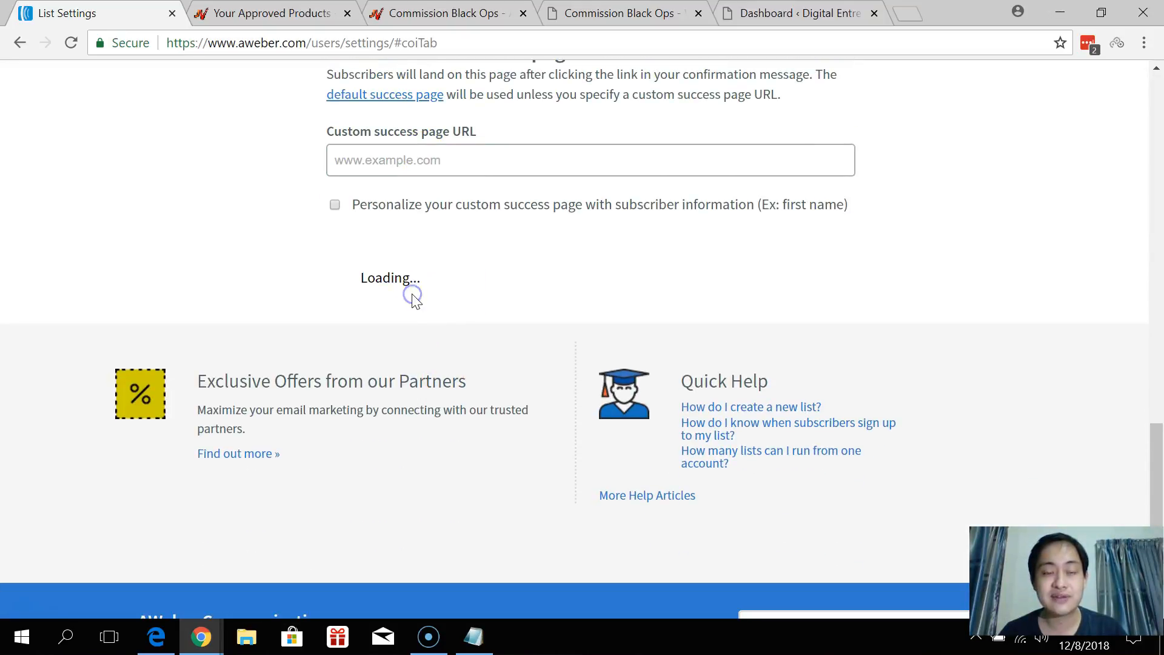
Return to the top of the page and bring up the Messages menu.
scroll(416, 300, up, 4)
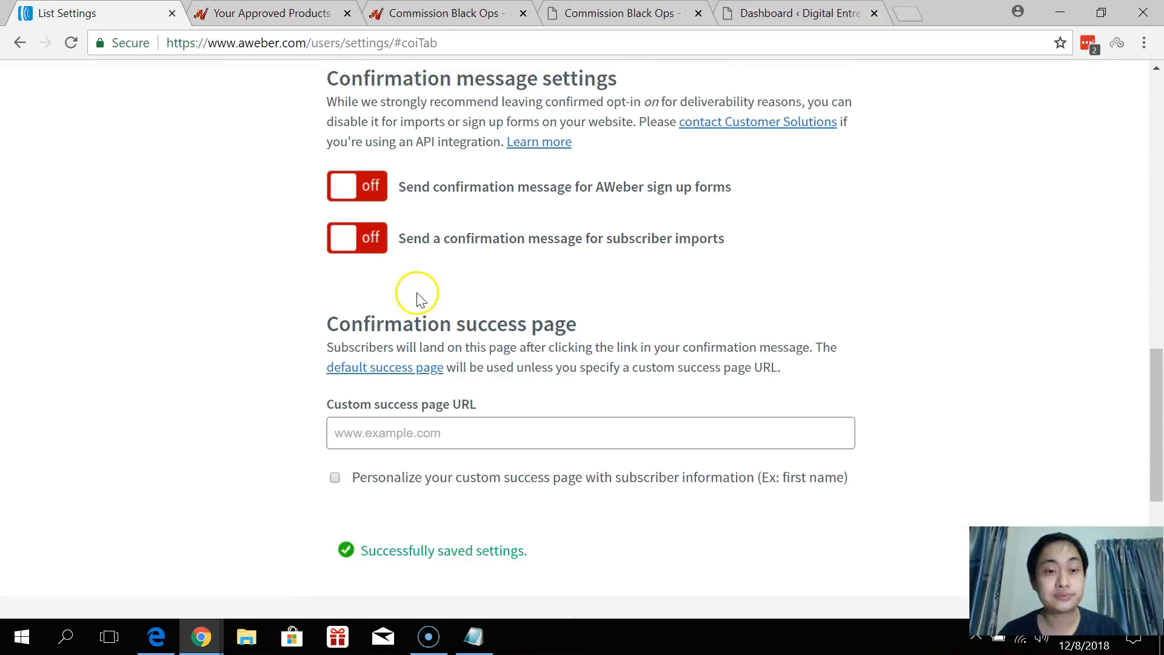
scroll(430, 288, up, 2)
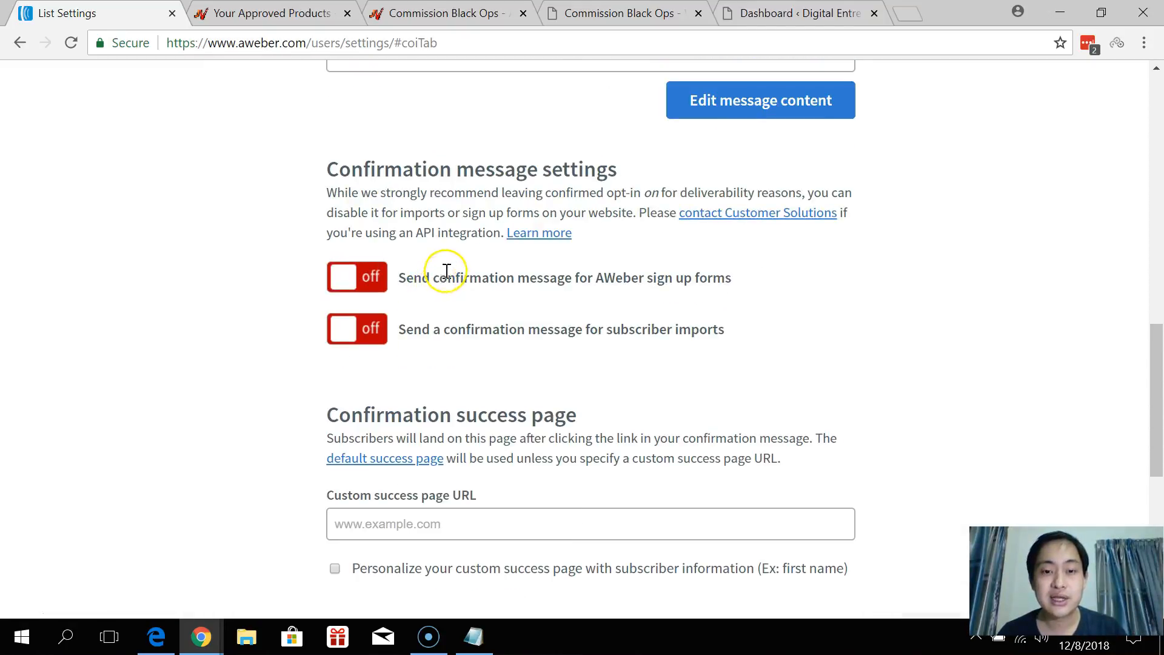
scroll(447, 264, up, 10)
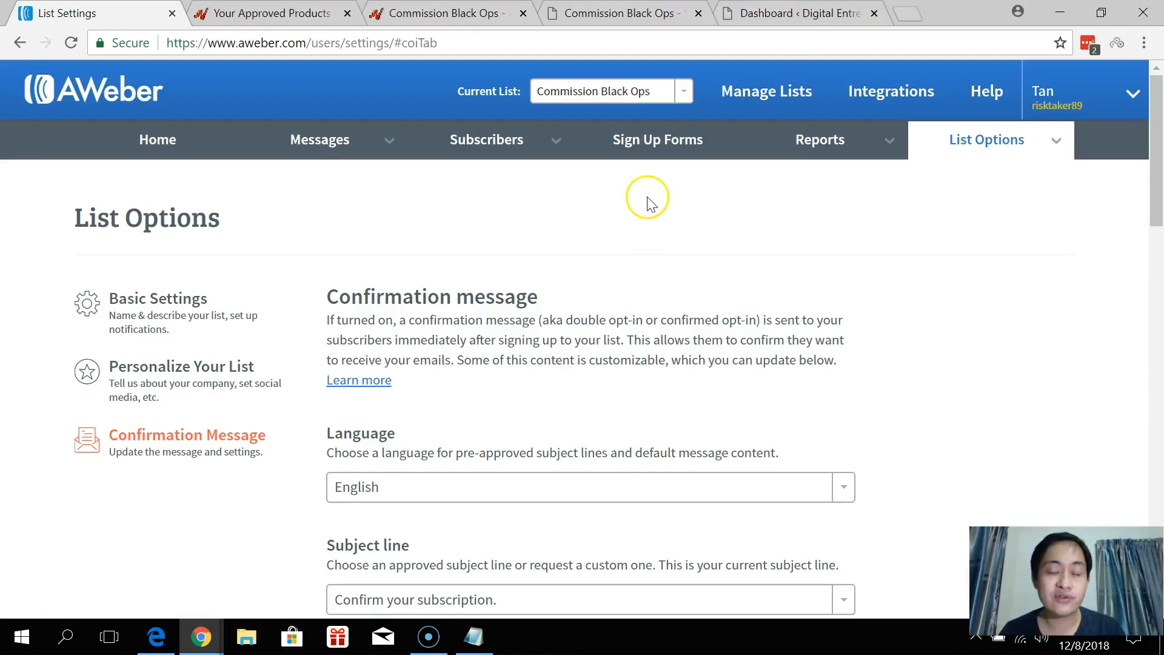
scroll(662, 191, down, 2)
scroll(662, 192, up, 2)
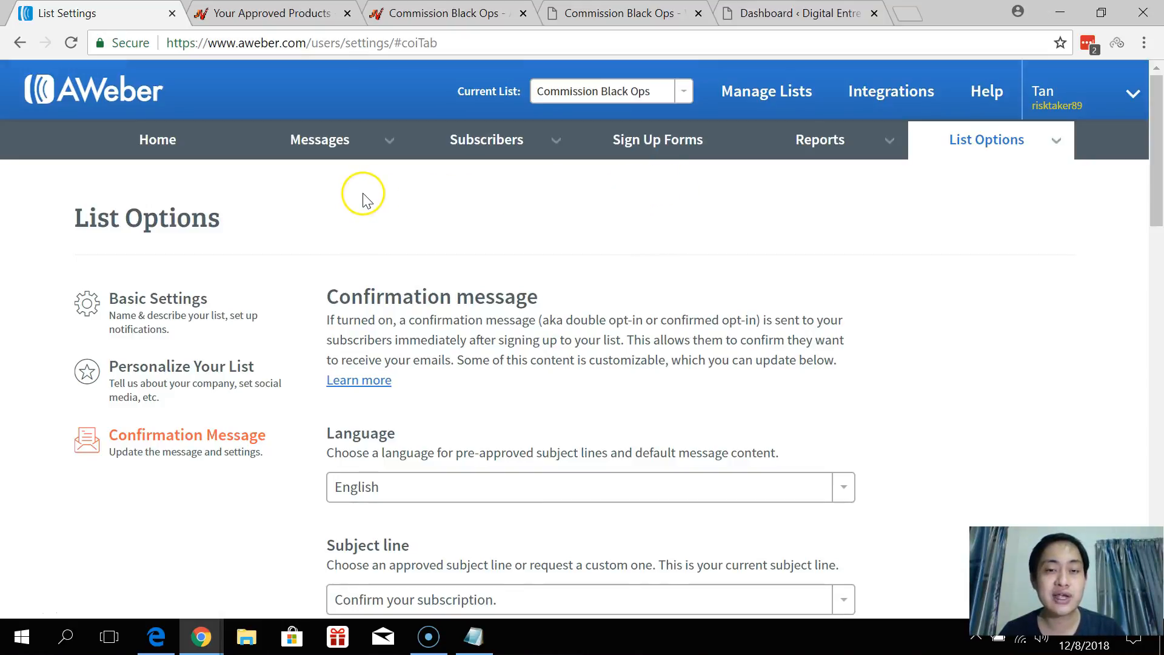
mouse_move(390, 148)
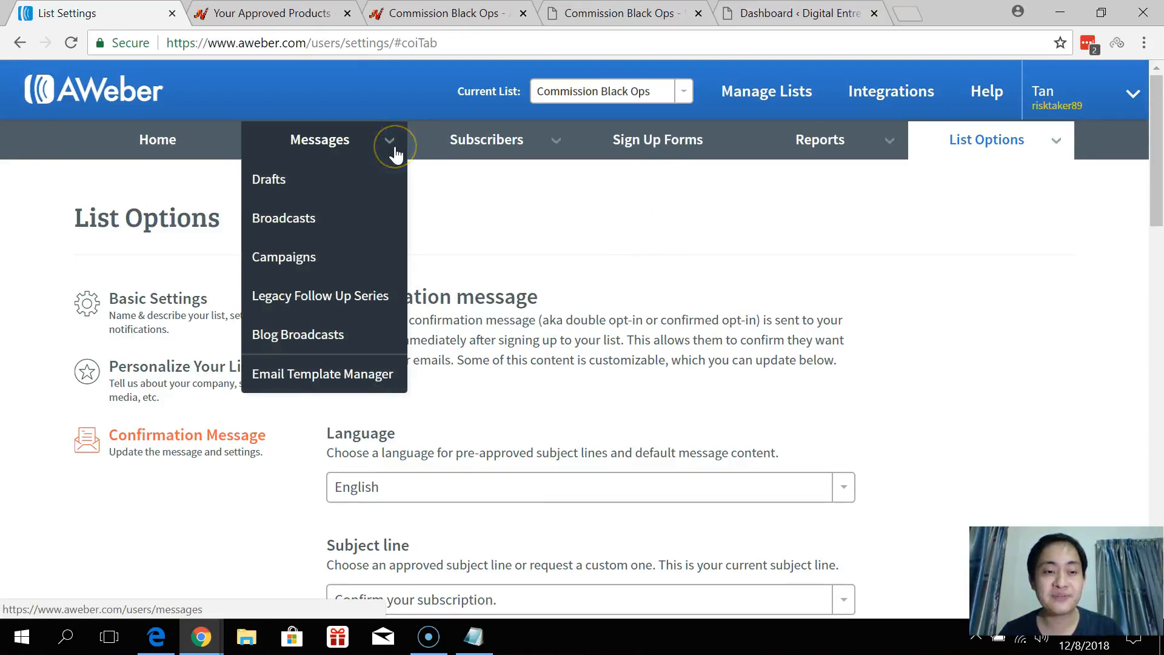
Start a new drag-and-drop message from AWeber's Drafts page.
click(341, 184)
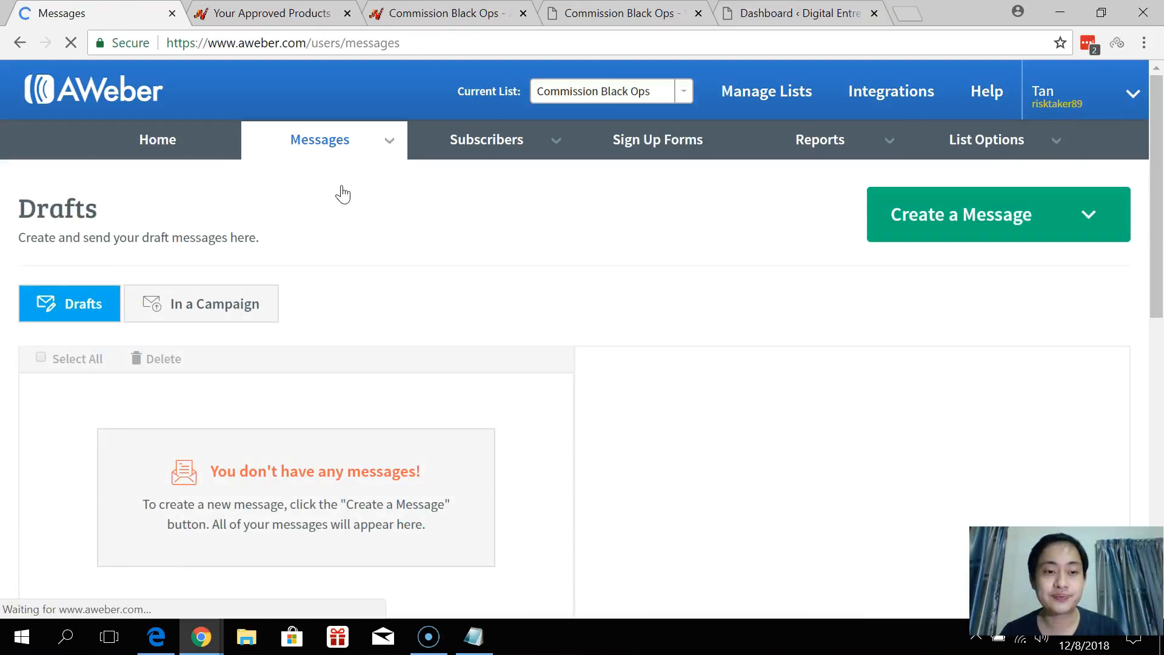
click(967, 219)
click(951, 271)
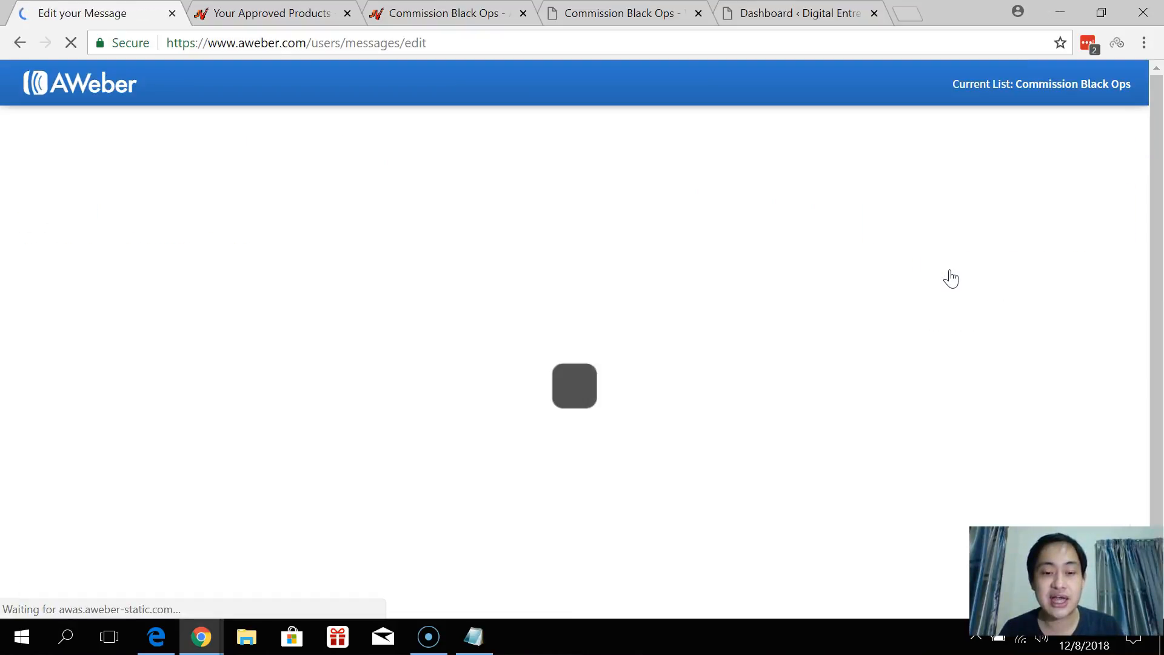
Copy the subject 'Congrats Amigo! Start Your Digital Entrepreneur Journey Here...' from Notepad into the subject field.
click(474, 636)
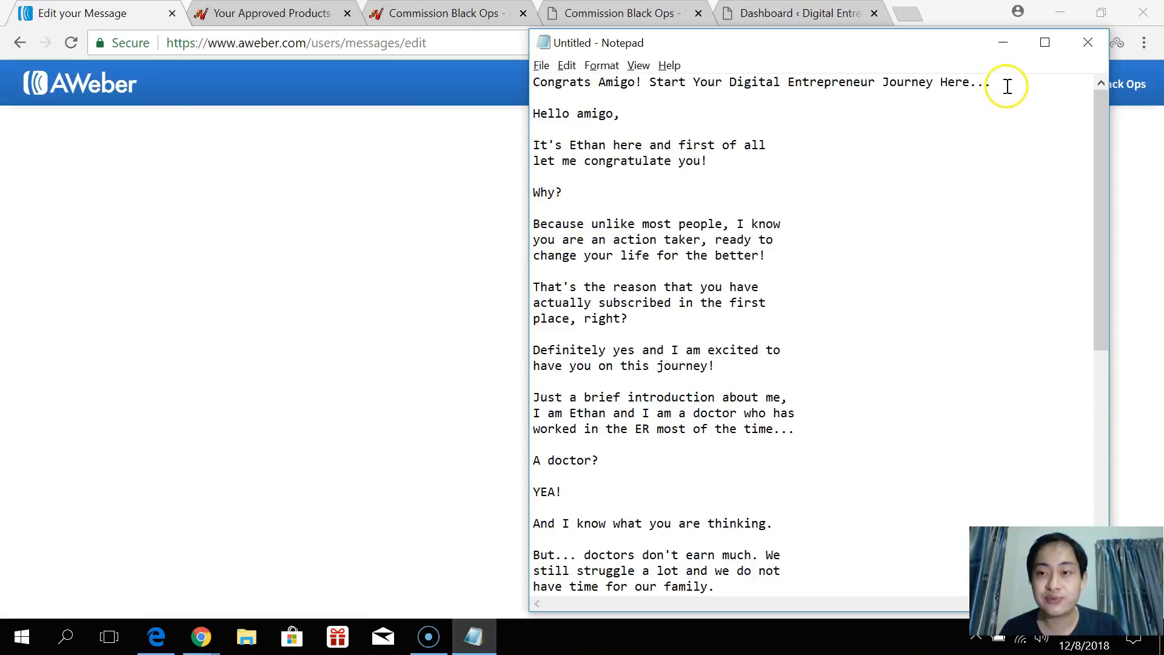
drag(1000, 83, 534, 83)
key(ctrl+c)
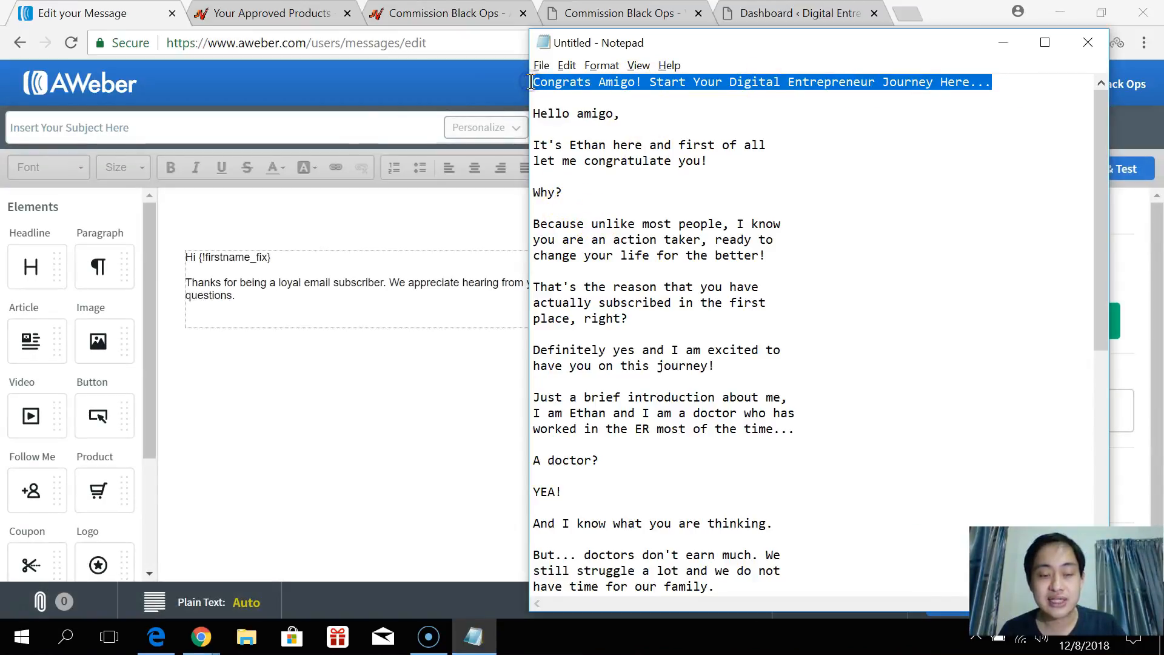
click(352, 137)
key(ctrl+v)
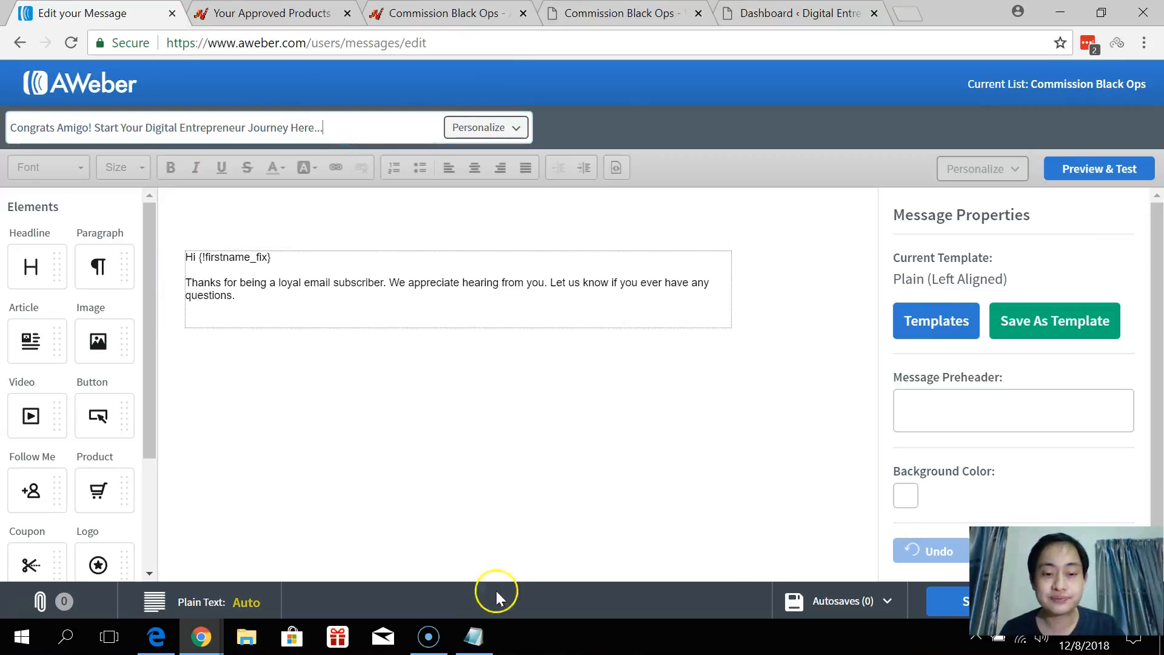
click(473, 636)
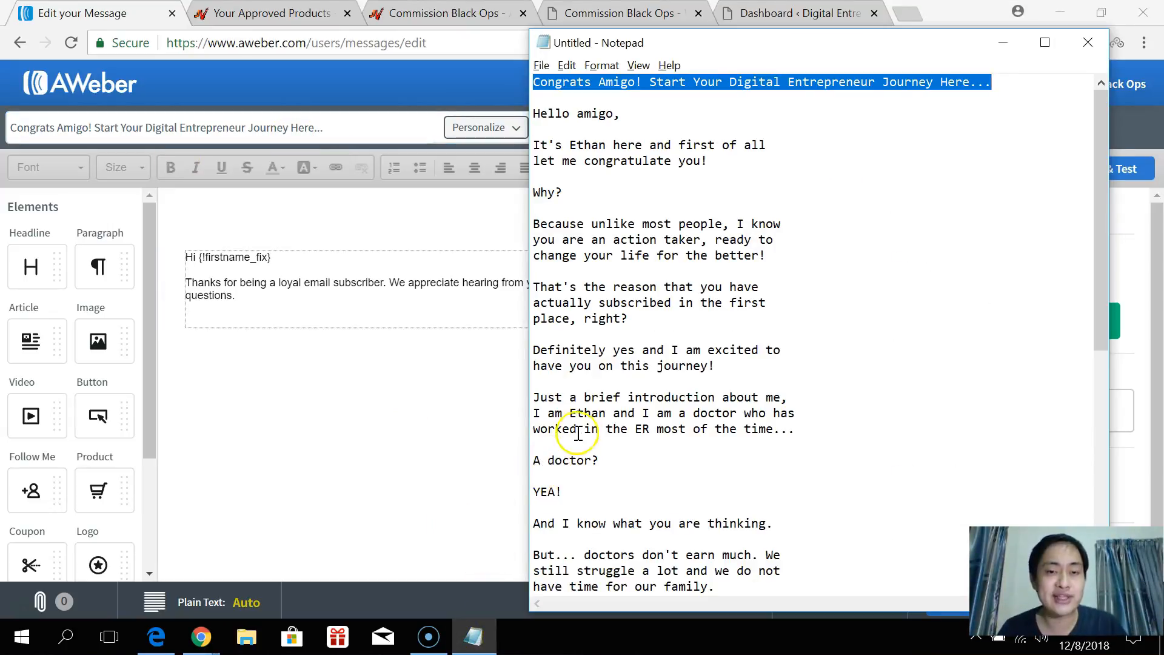
Copy the message body from Notepad and paste it over the email's placeholder text.
click(536, 115)
drag(536, 114, 786, 596)
key(ctrl+c)
click(260, 303)
key(ctrl+a)
key(ctrl+v)
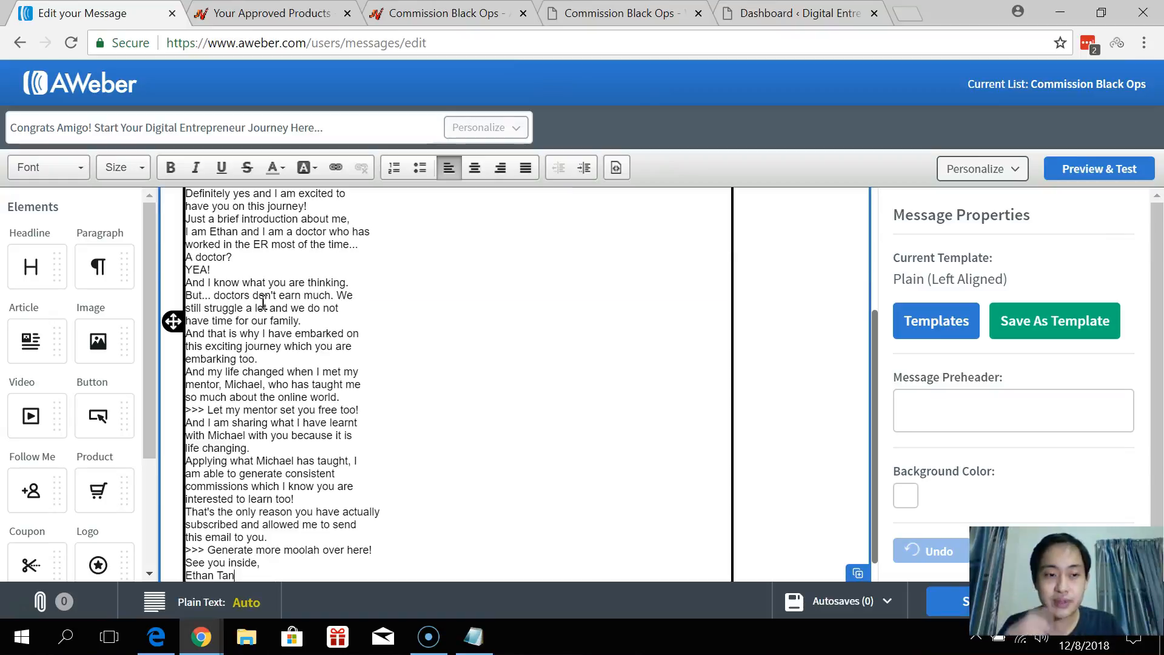
scroll(263, 301, up, 3)
Add blank lines between the opening paragraphs, from 'Hello amigo,' through 'YEA!'.
click(276, 254)
key(Return)
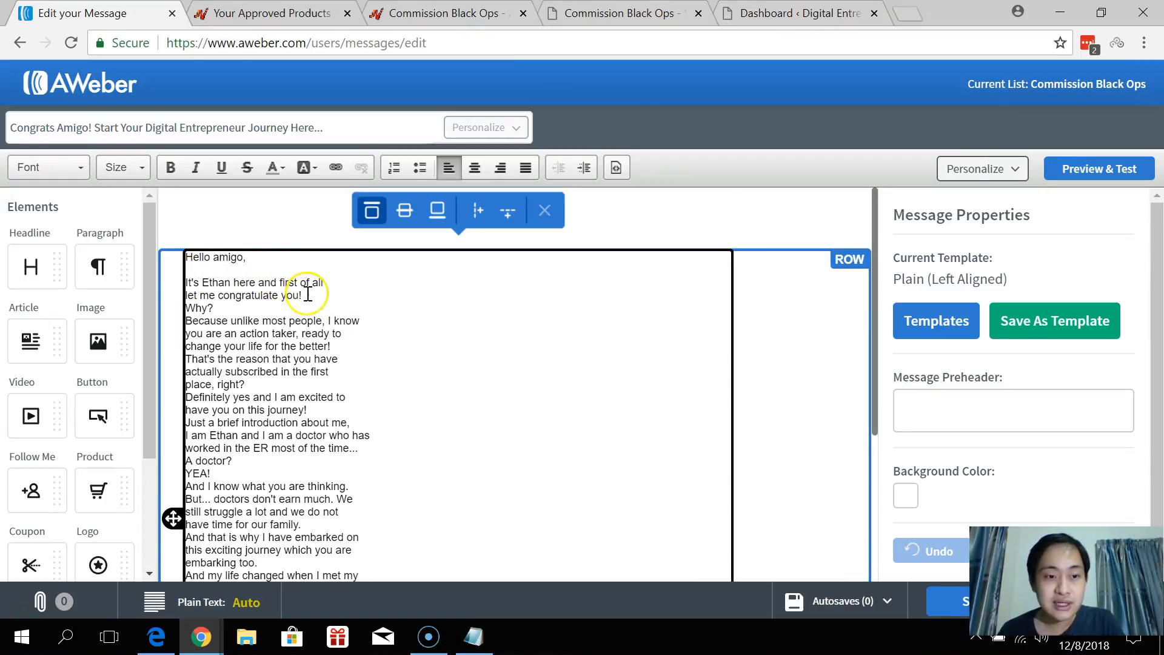
click(308, 295)
key(Return)
click(229, 322)
key(Return)
click(333, 371)
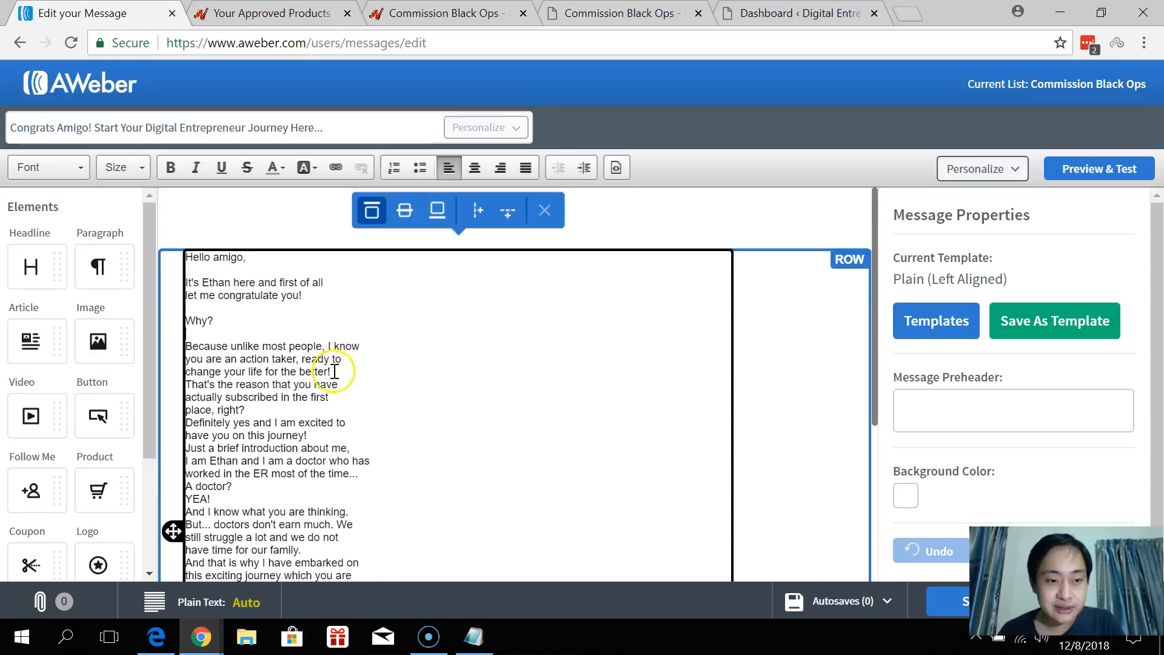
key(Return)
scroll(239, 355, down, 2)
key(Return)
click(319, 371)
key(Return)
scroll(316, 370, down, 2)
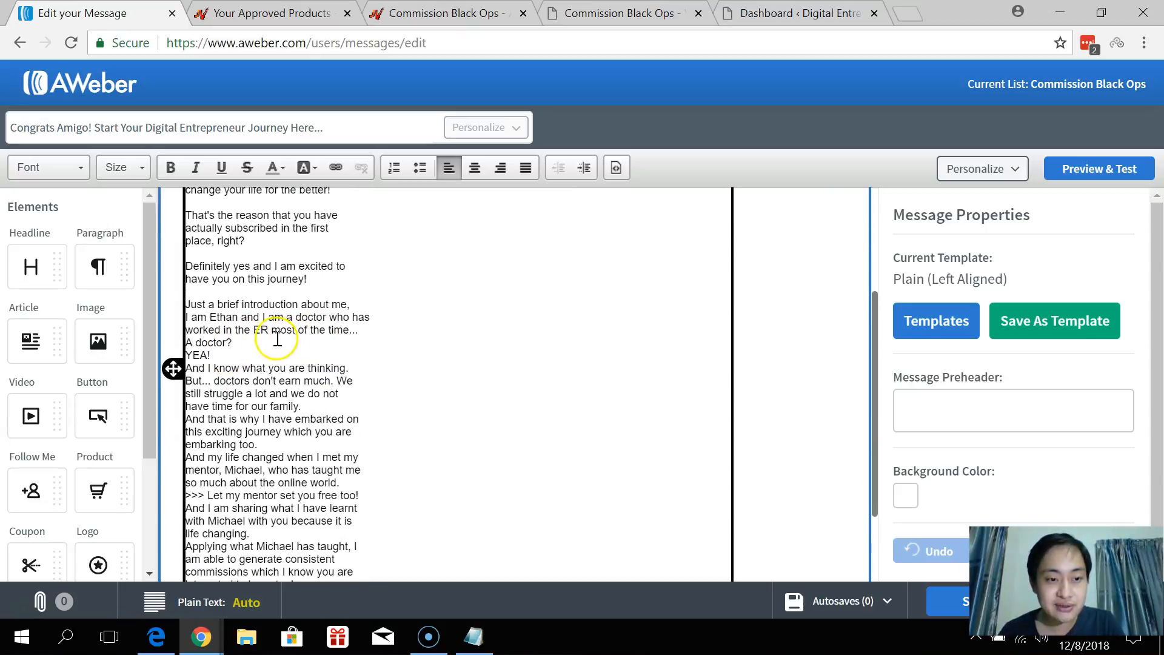
click(365, 330)
key(Return)
click(240, 355)
key(Return)
click(232, 379)
key(Return)
Add blank lines between the remaining paragraphs, down to 'See you inside,' before the signature.
scroll(293, 376, down, 2)
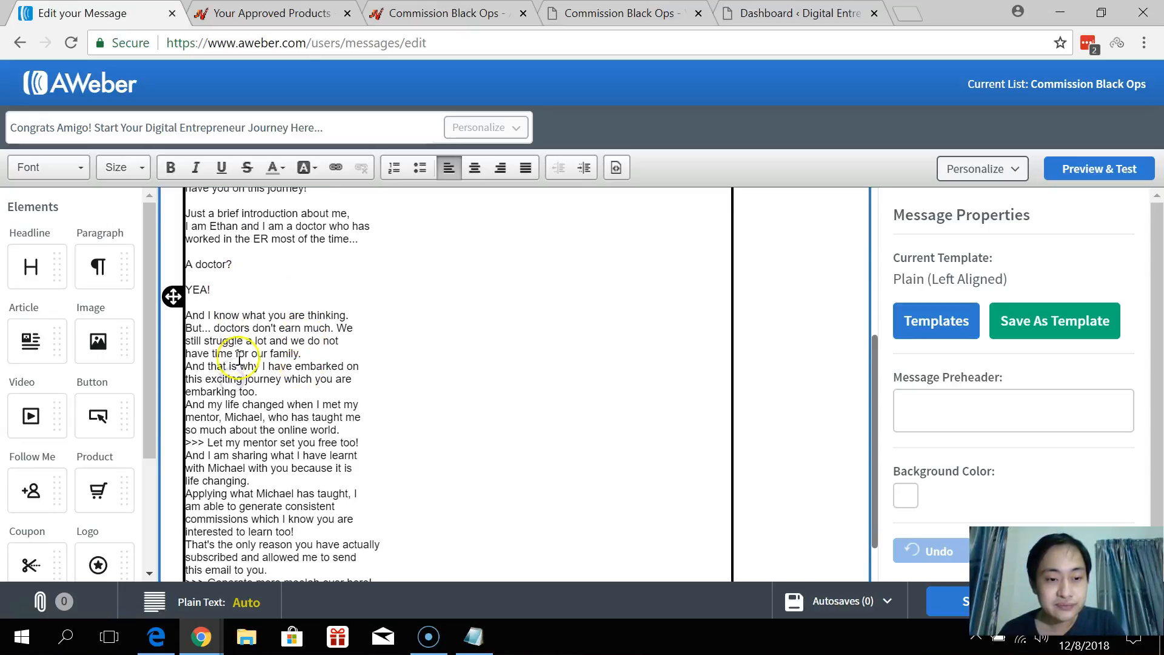
click(360, 314)
key(Return)
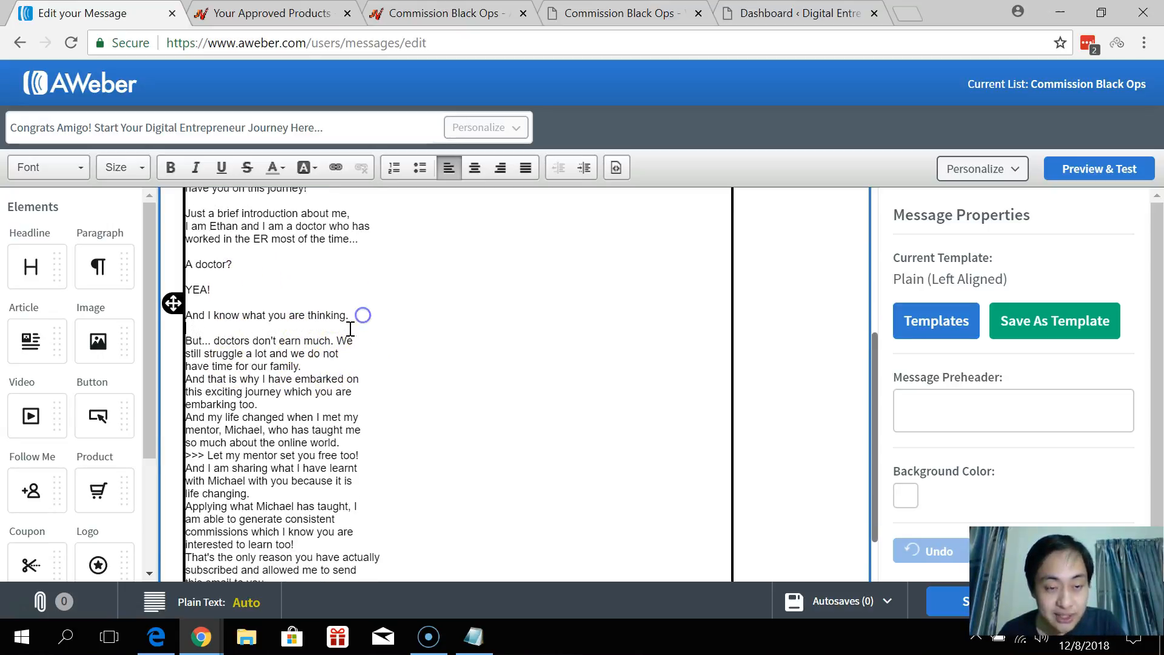
click(323, 365)
key(Return)
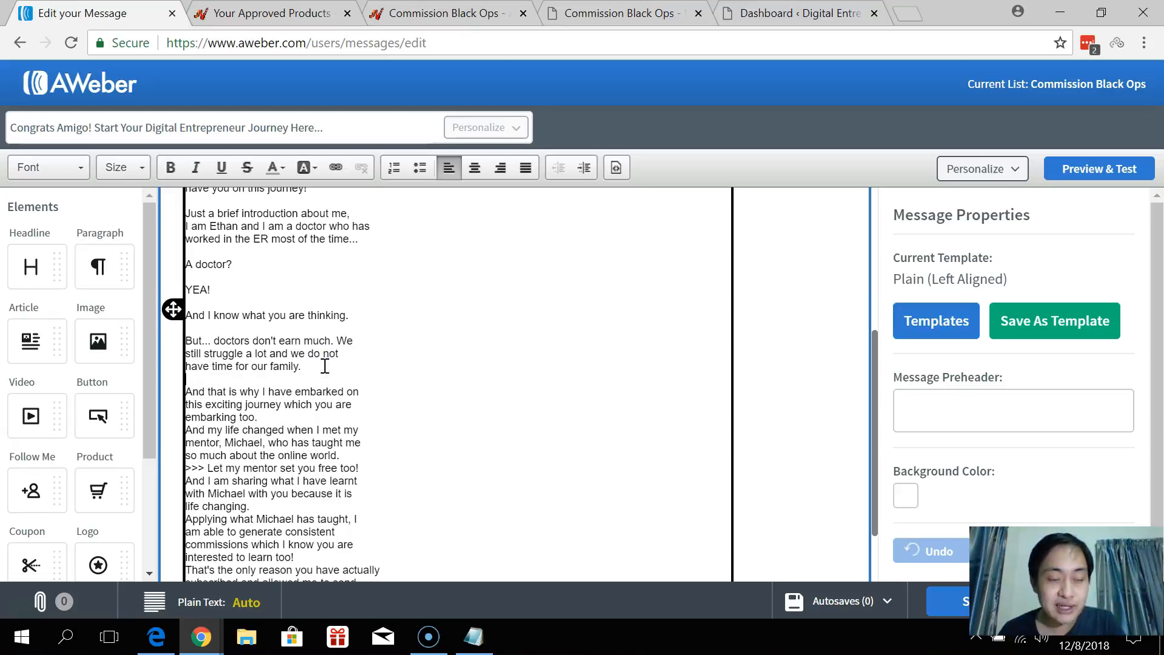
scroll(325, 366, down, 2)
click(297, 349)
key(Return)
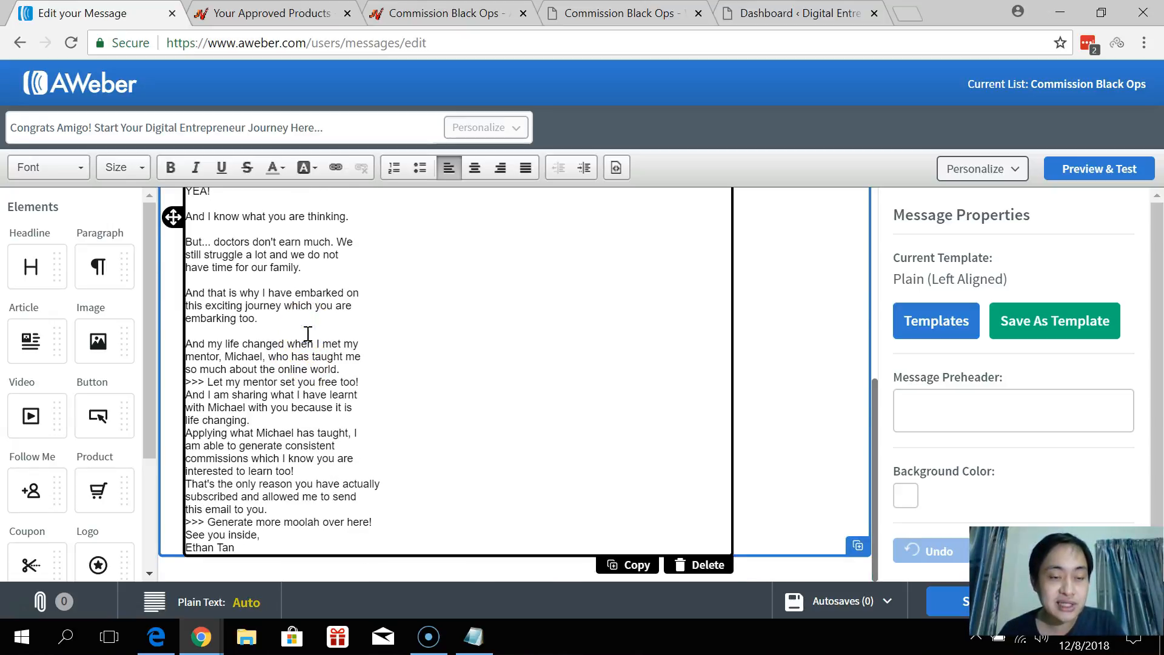
key(Return)
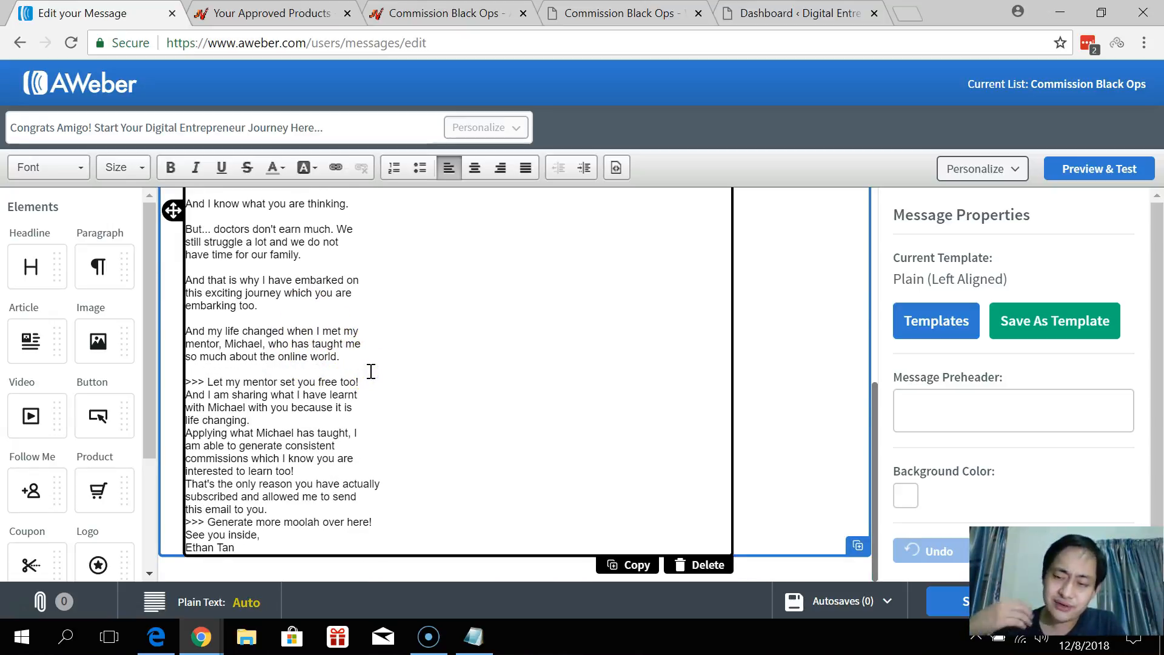
click(736, 446)
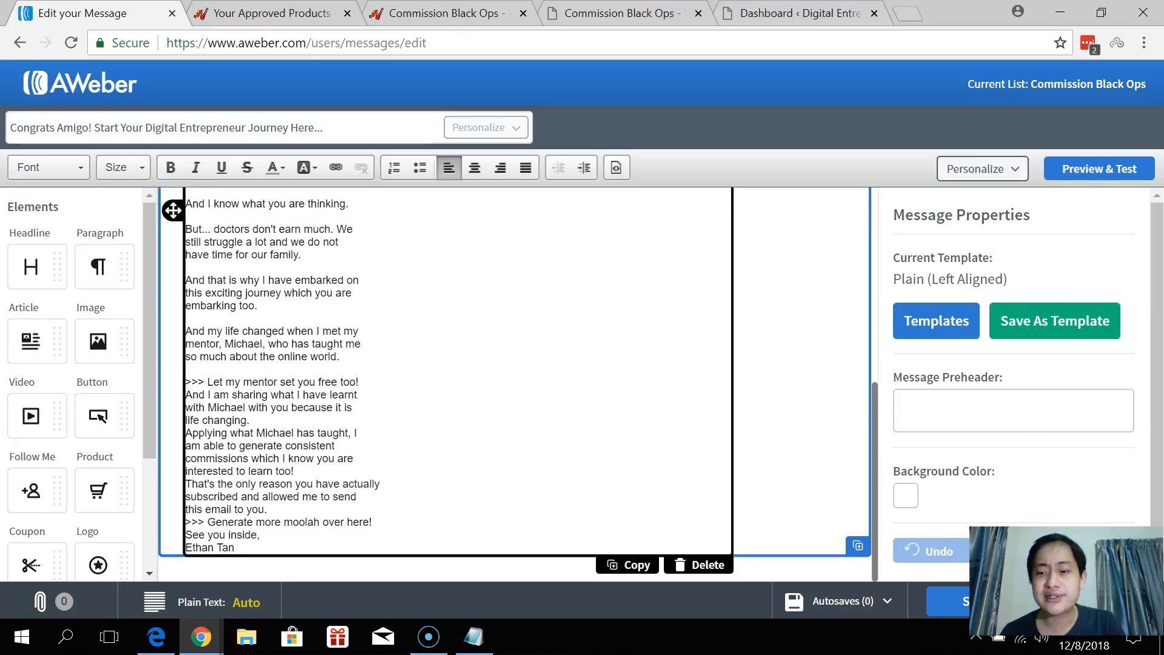
click(380, 381)
key(Return)
click(299, 420)
key(Return)
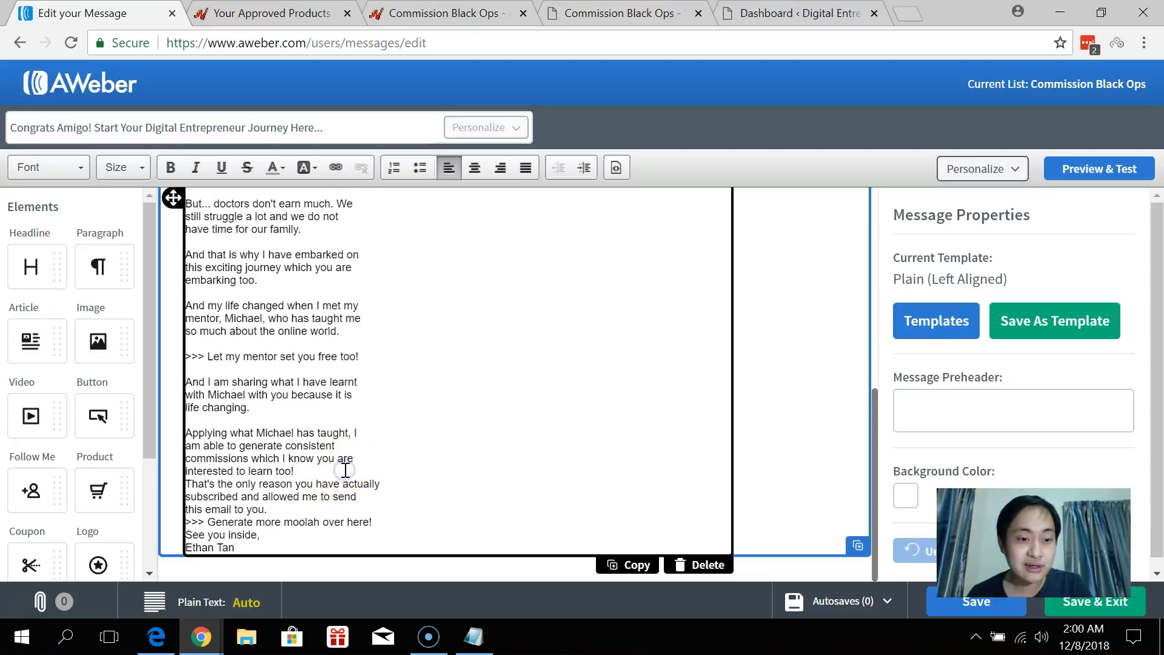
click(345, 470)
key(Return)
click(302, 508)
key(Return)
click(379, 523)
key(Return)
click(303, 538)
key(Return)
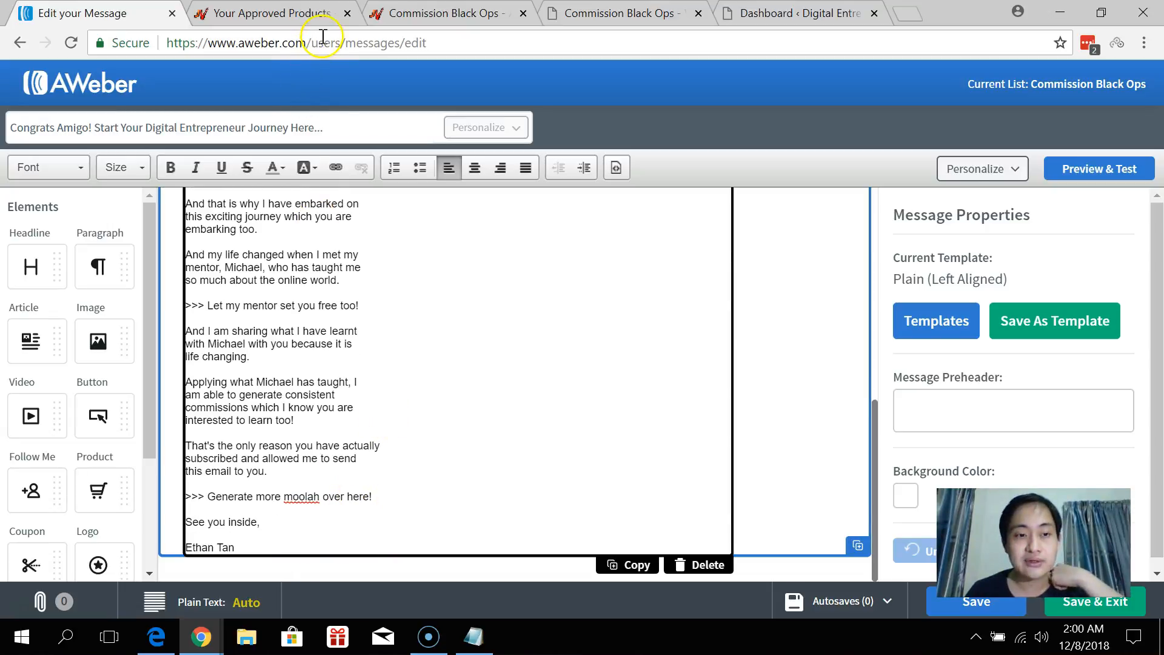
Set the whole email body to Arial, size 15.
key(ctrl+a)
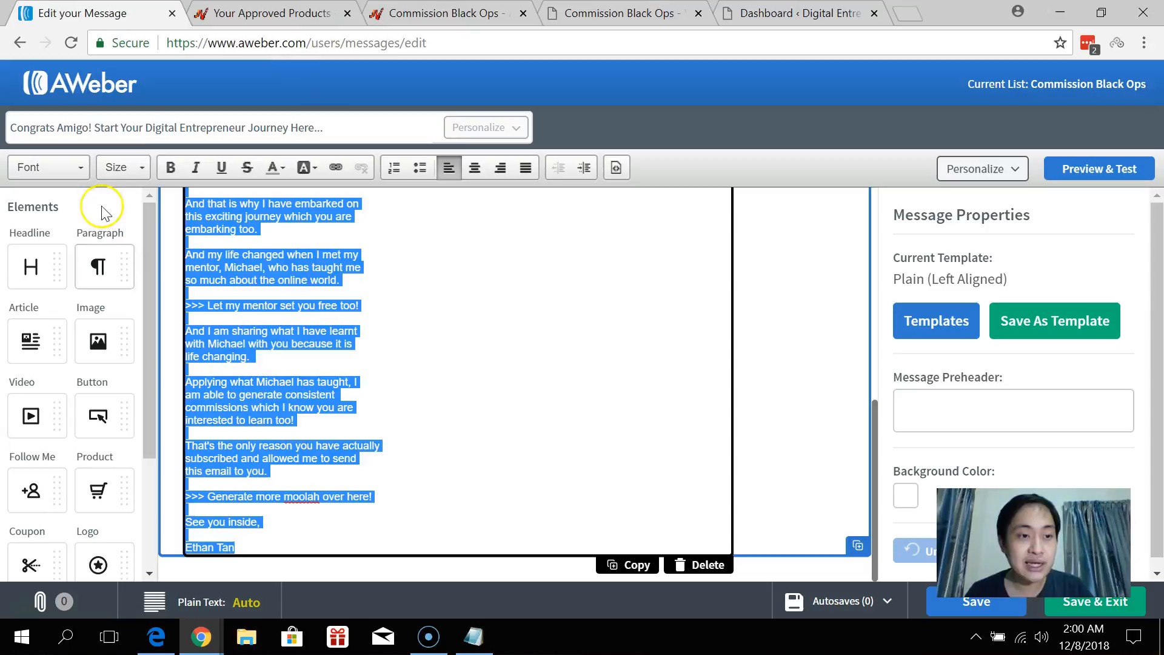
click(138, 169)
scroll(137, 267, down, 2)
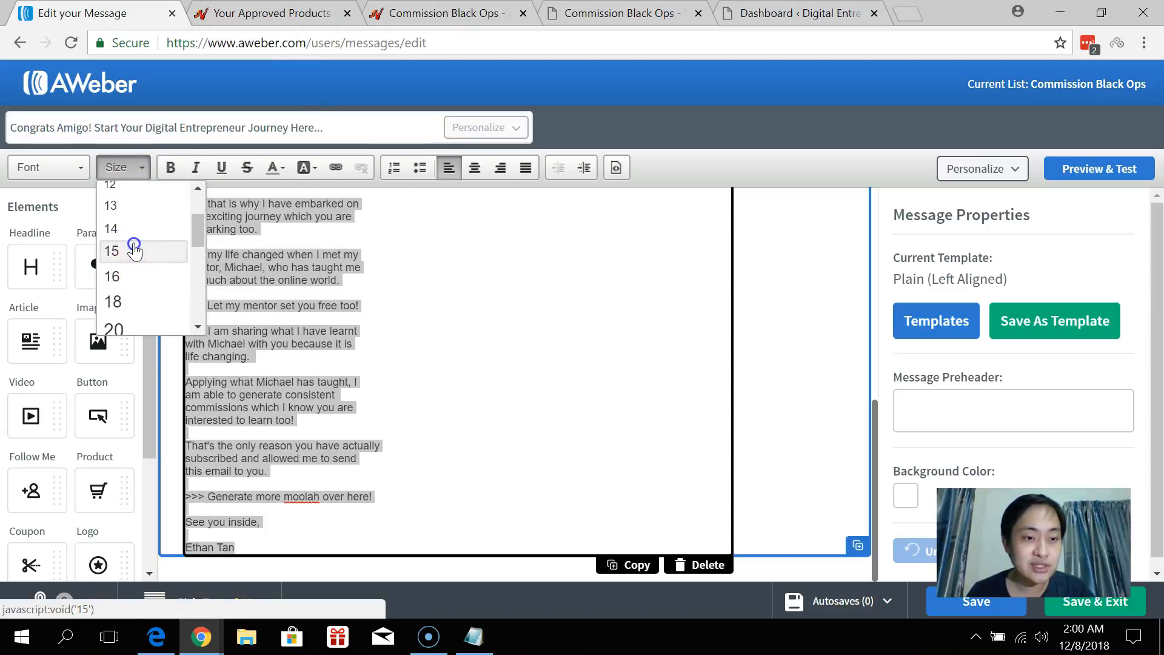
click(134, 250)
click(73, 168)
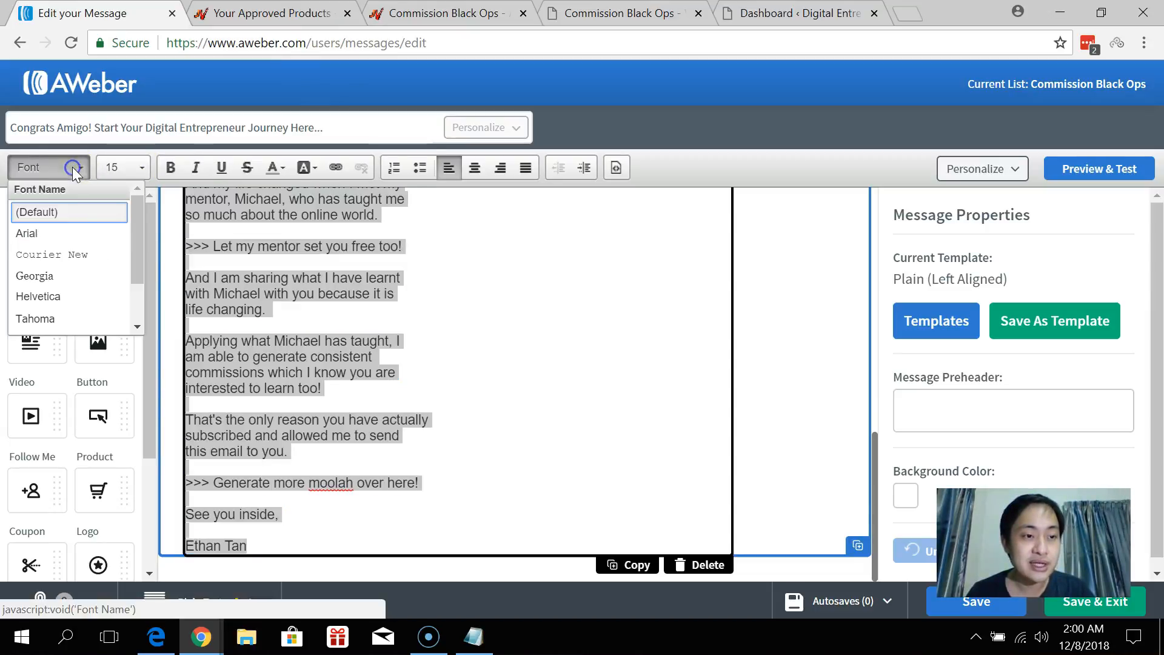
click(47, 232)
click(546, 273)
click(618, 13)
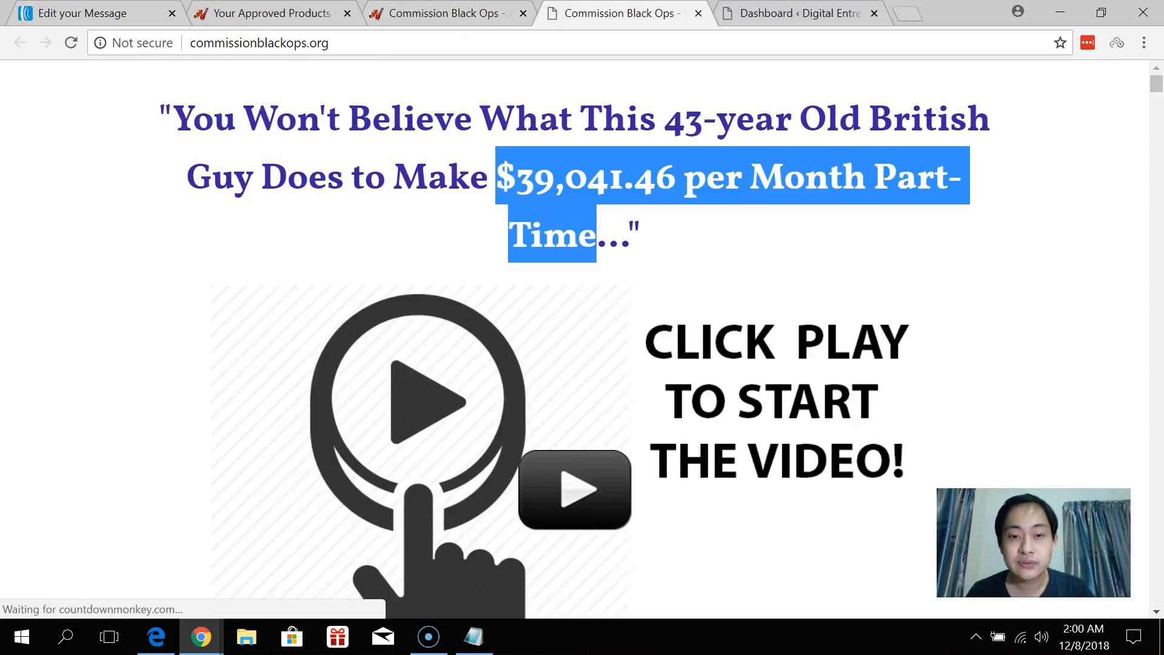
Copy the Commission Black Ops affiliate link from JVZoo's Get Links box and return to the email.
click(446, 13)
scroll(454, 286, down, 2)
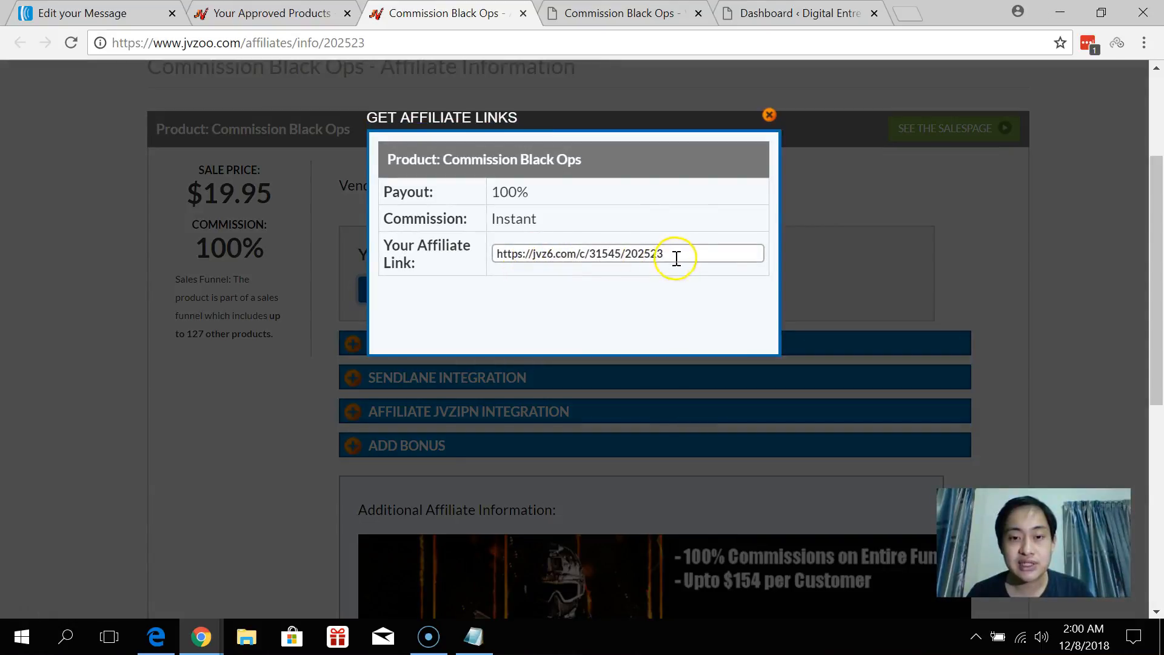
drag(674, 257, 460, 253)
key(ctrl+c)
key(ctrl+1)
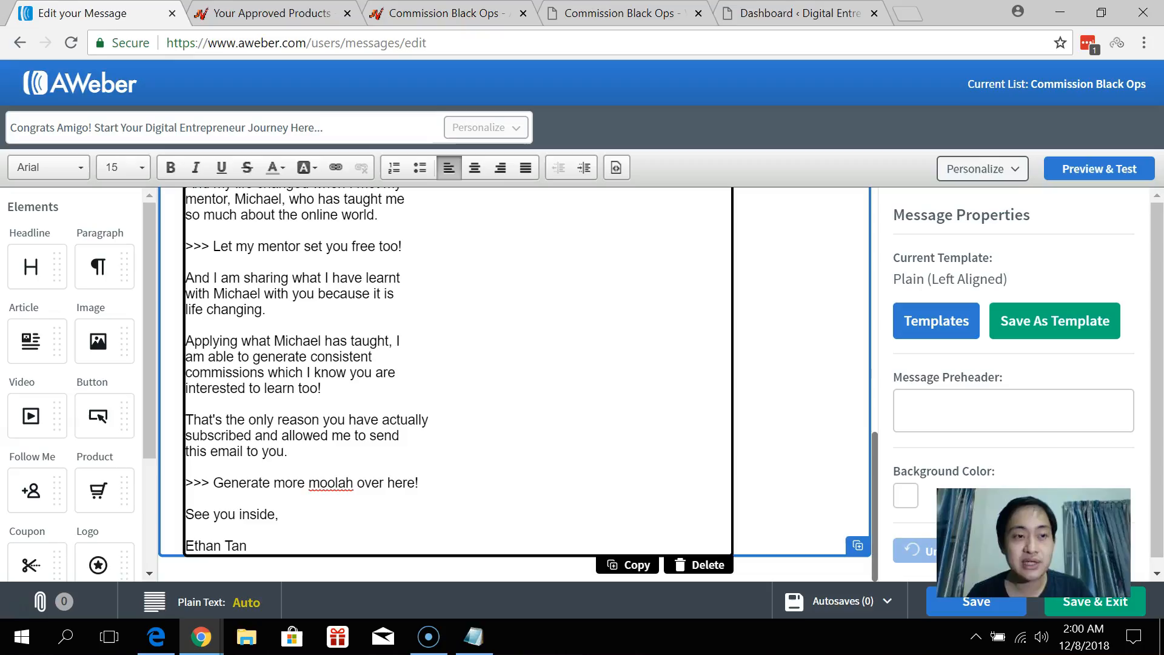
drag(384, 484, 185, 483)
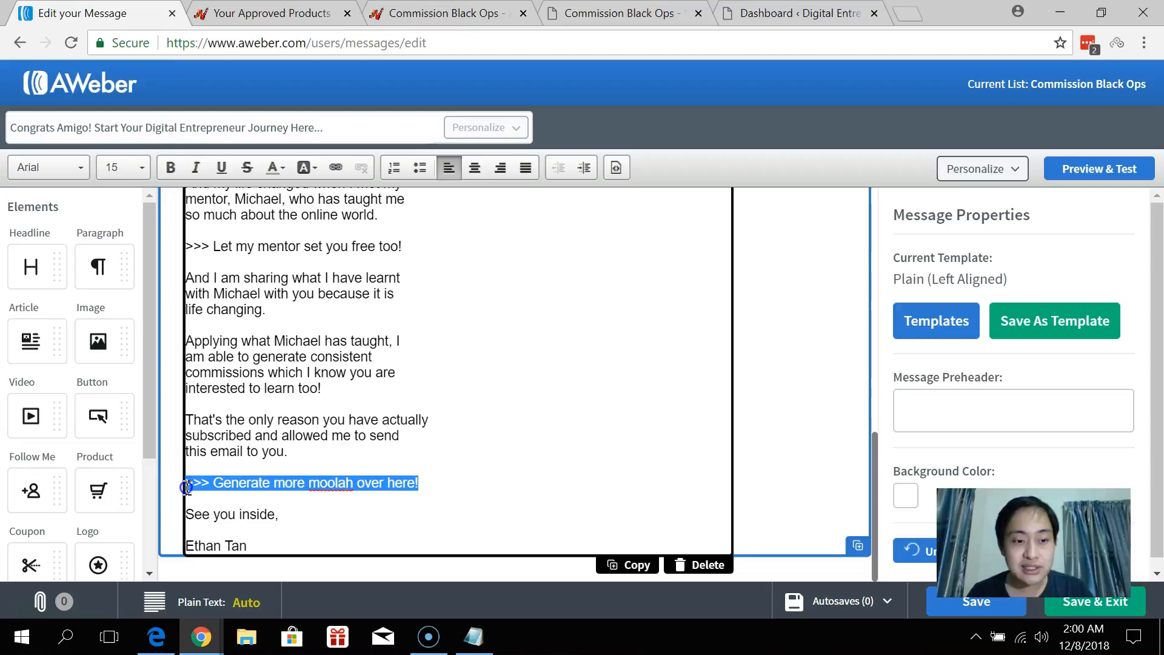
Bold the 'Generate more moolah' line and link it to the pasted affiliate URL.
click(170, 168)
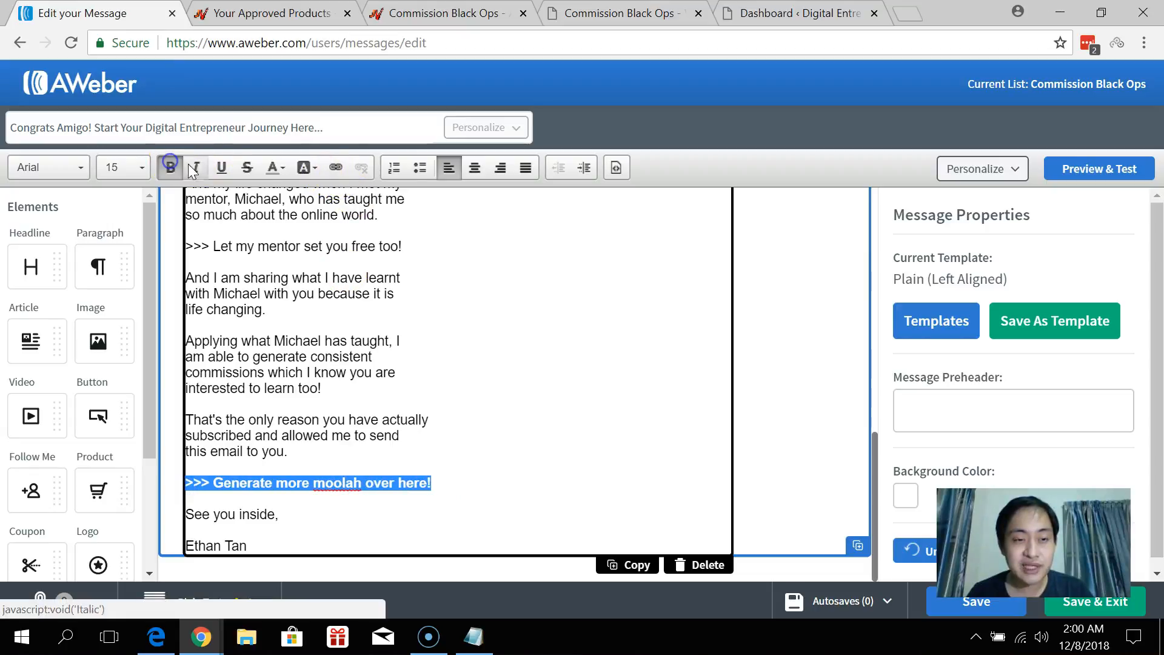
click(340, 169)
key(ctrl+v)
click(648, 472)
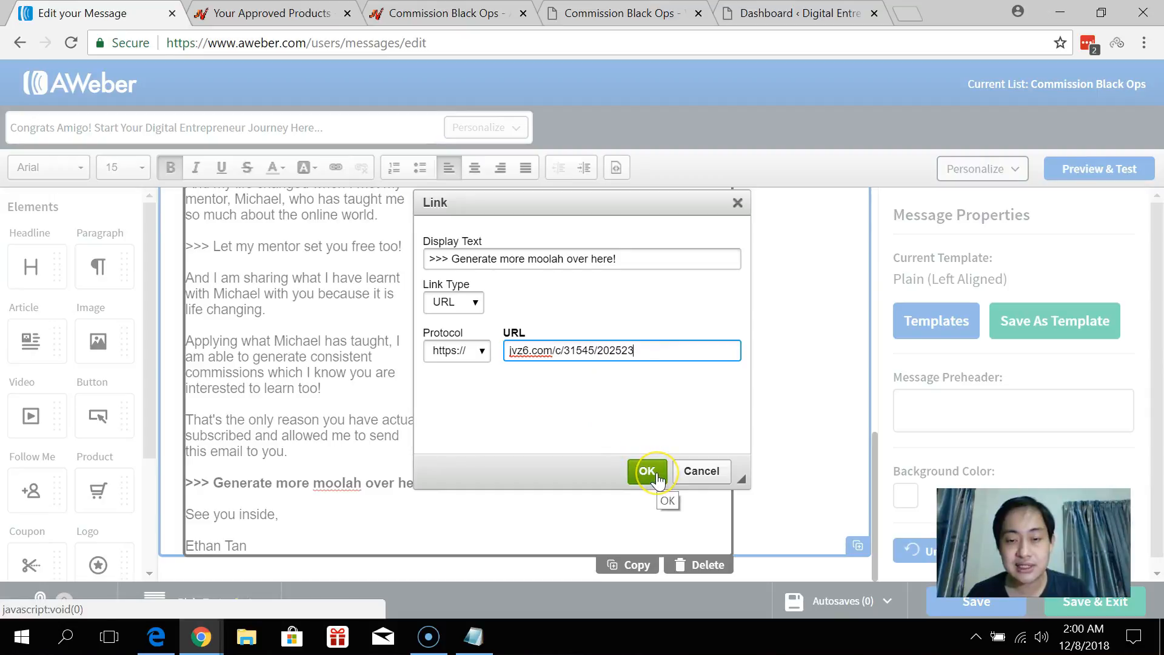
click(648, 472)
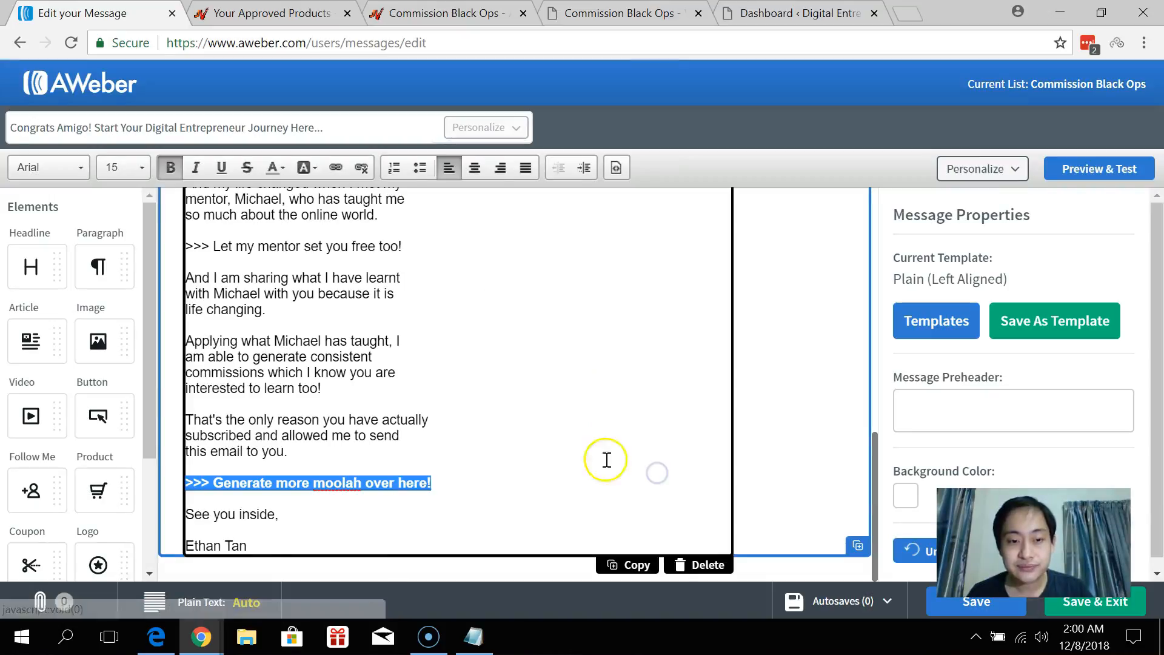
scroll(424, 425, up, 2)
Bold the 'Let my mentor set you free too!' line and link it to the affiliate URL.
drag(411, 348, 182, 338)
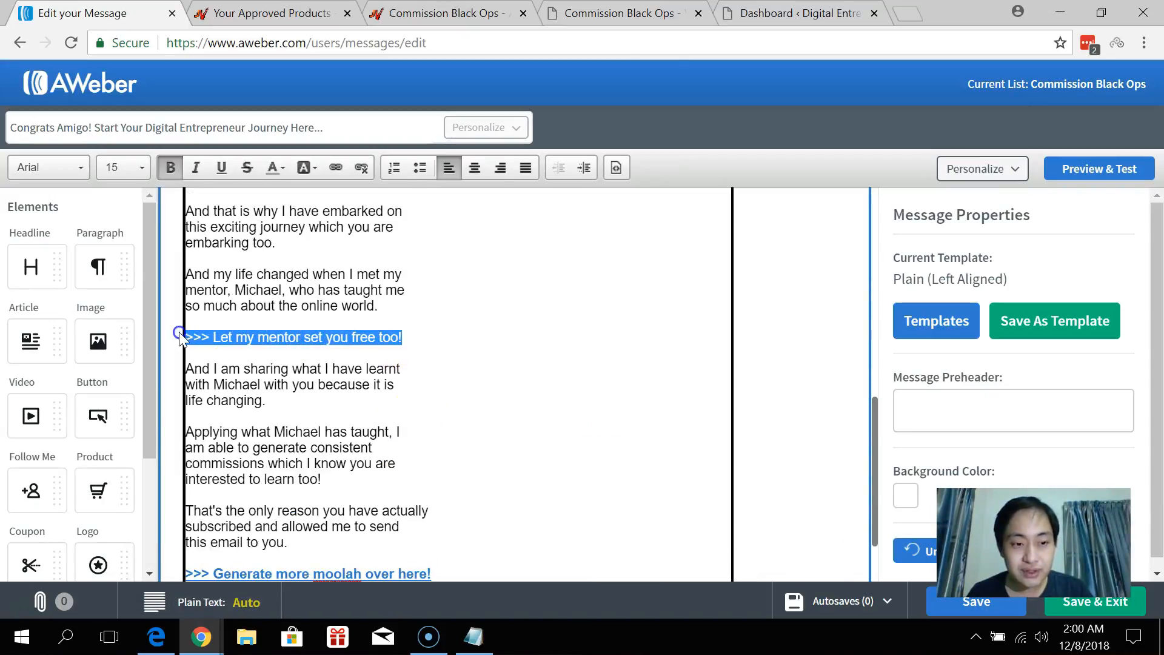
click(176, 173)
click(335, 167)
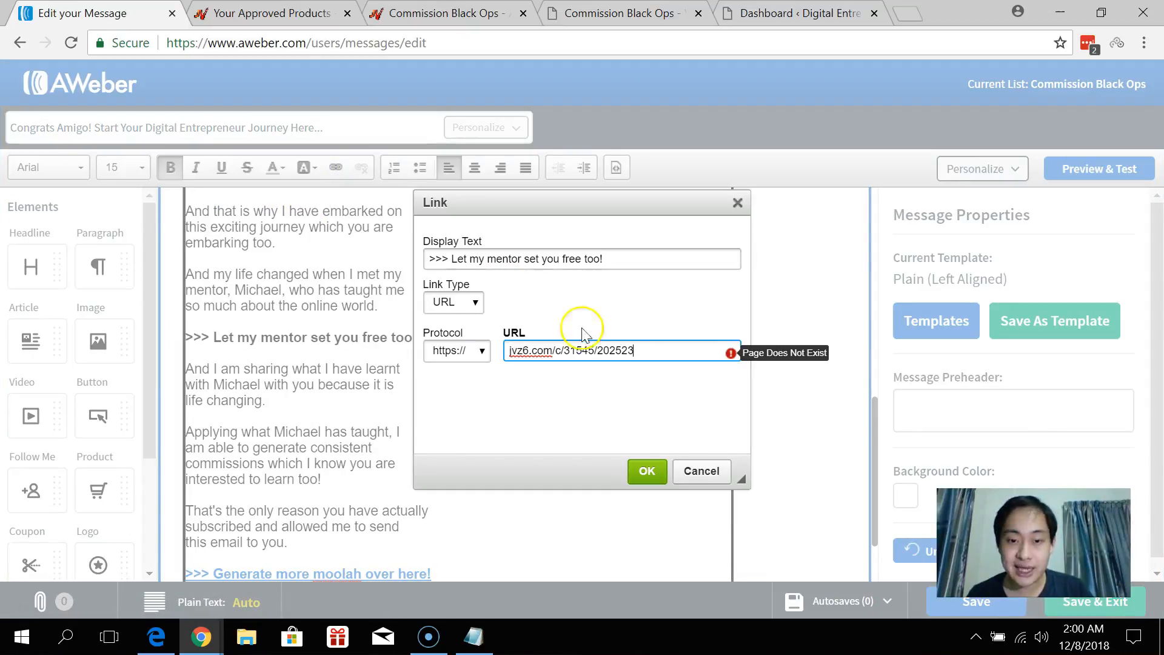
click(646, 471)
Review the finished email, then save it and exit the editor.
click(520, 403)
scroll(533, 395, down, 3)
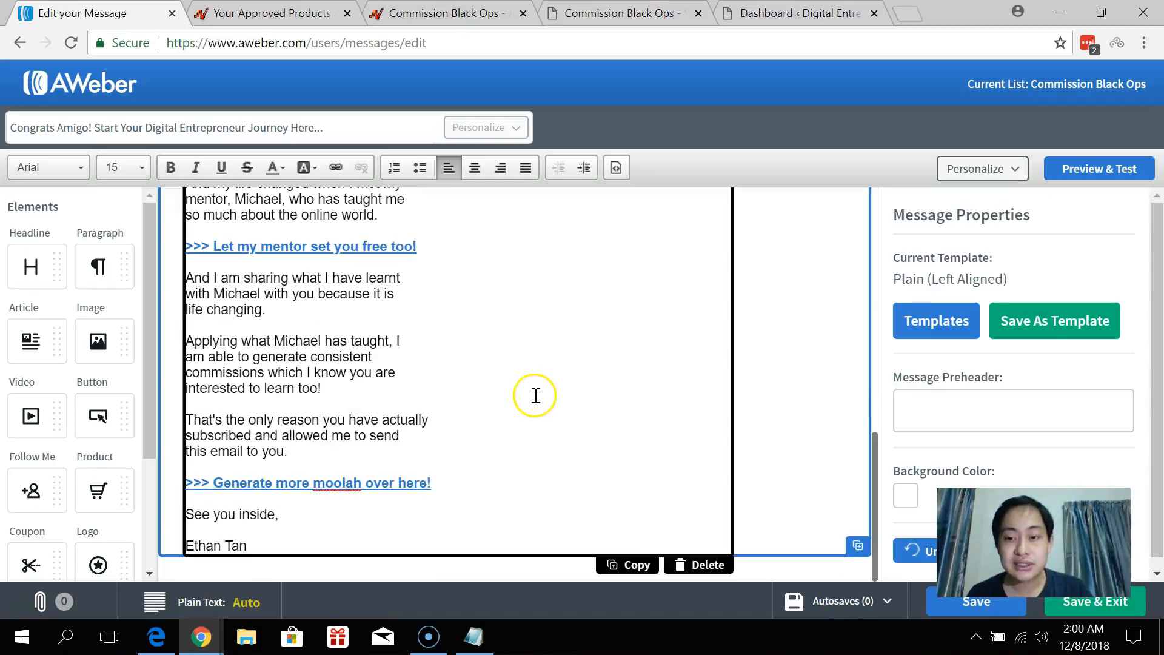
scroll(489, 333, up, 10)
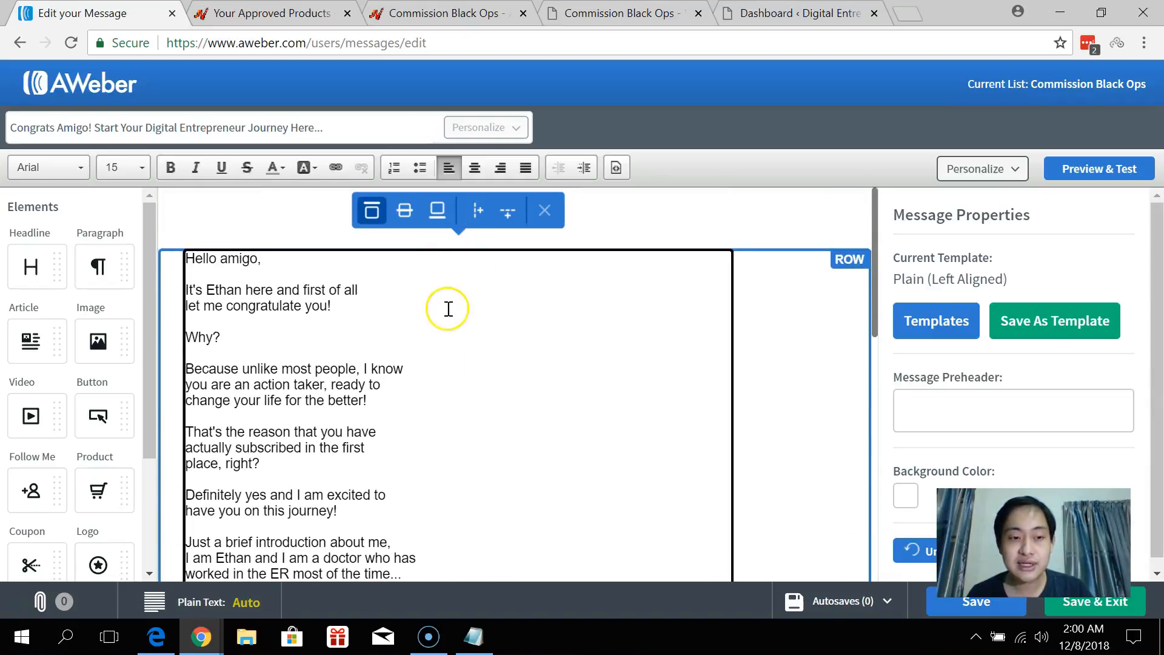
scroll(442, 328, down, 10)
click(1112, 615)
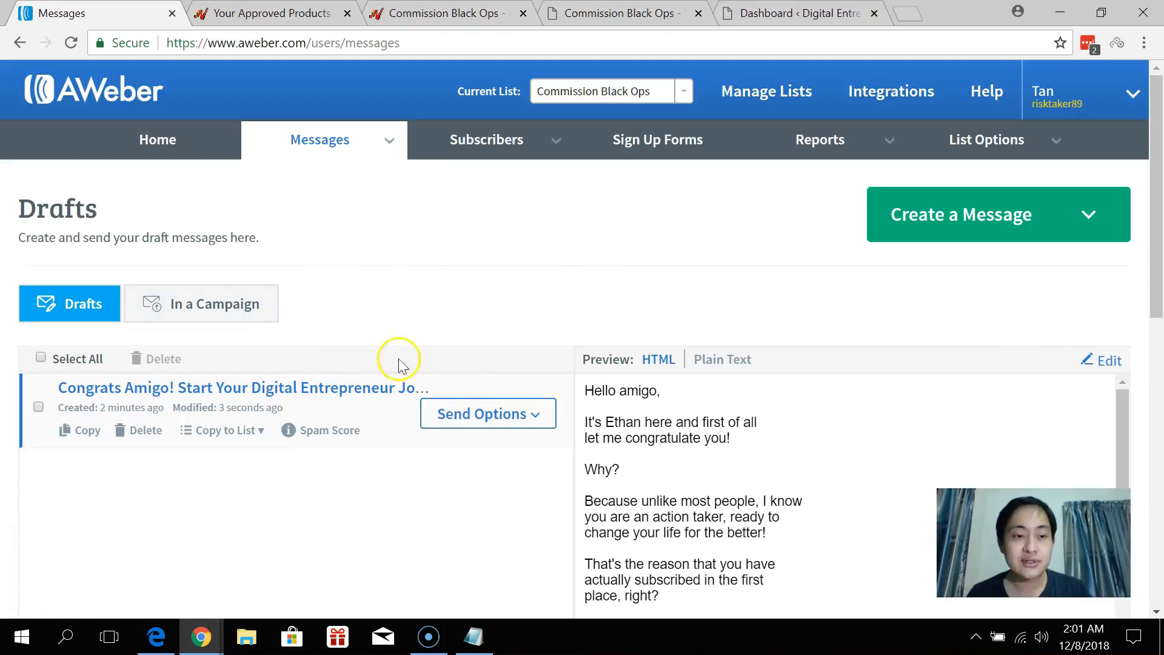
Add the Congrats Amigo draft to the follow-up series through Send Options, as message #1 sent immediately.
scroll(475, 402, down, 2)
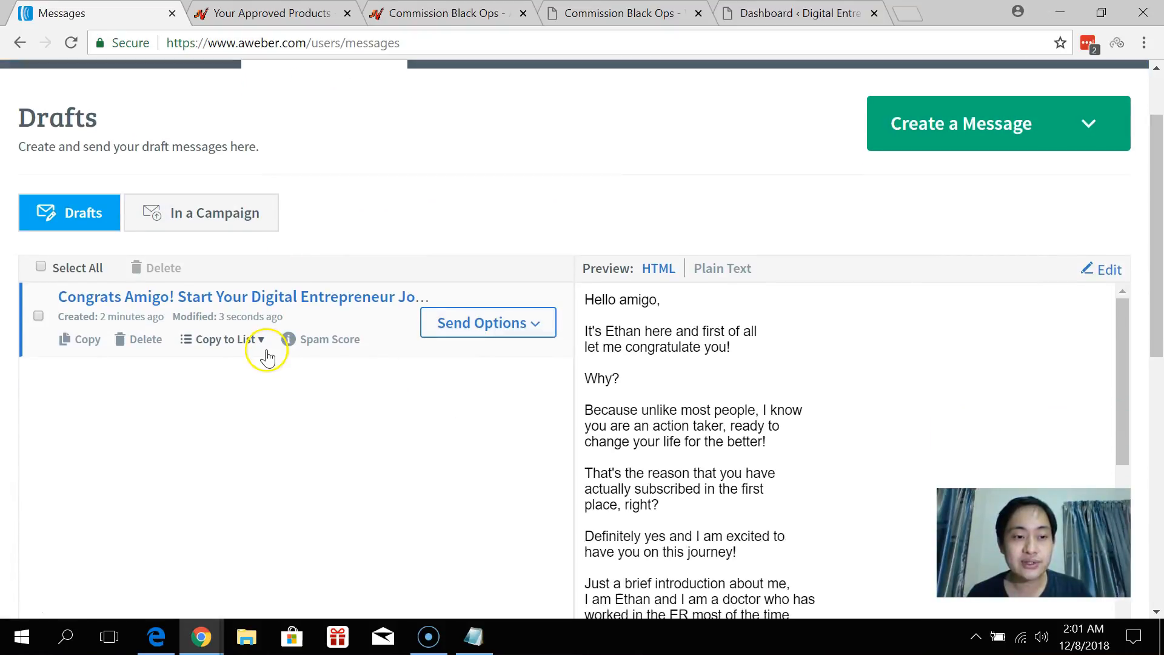
click(507, 330)
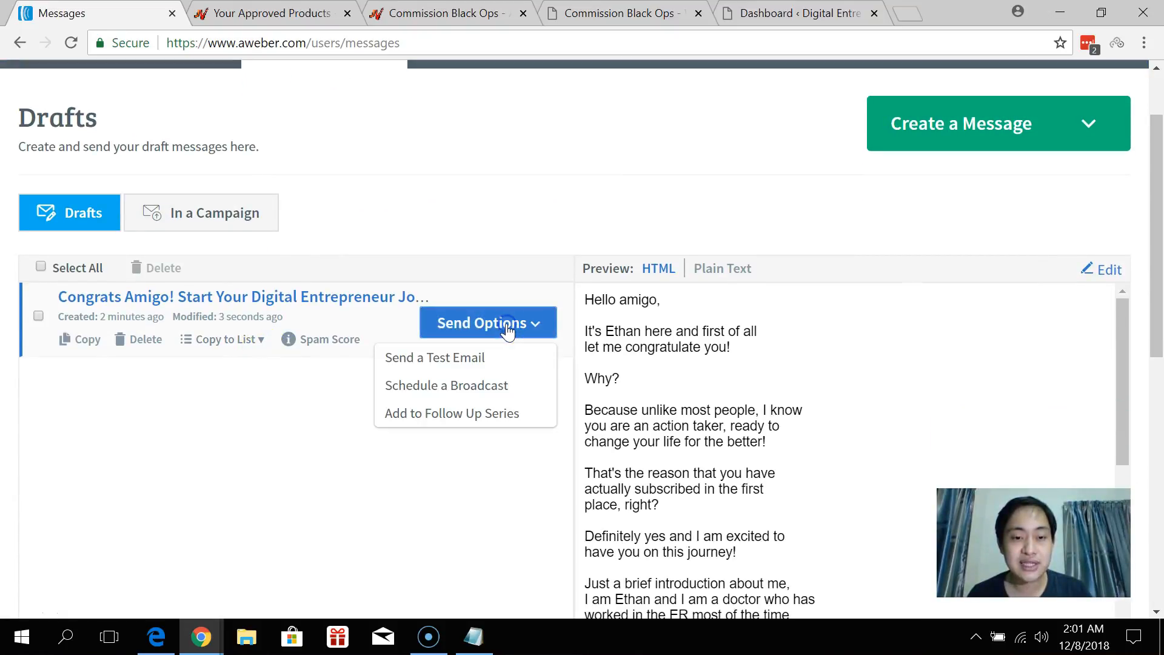
click(448, 419)
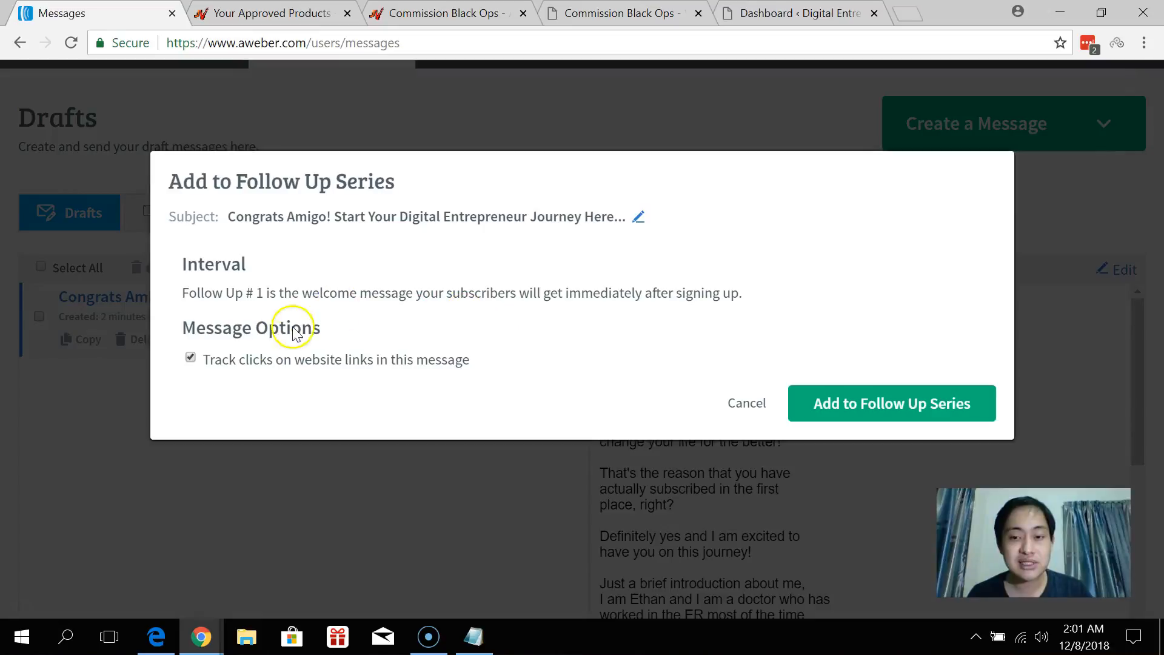
click(868, 406)
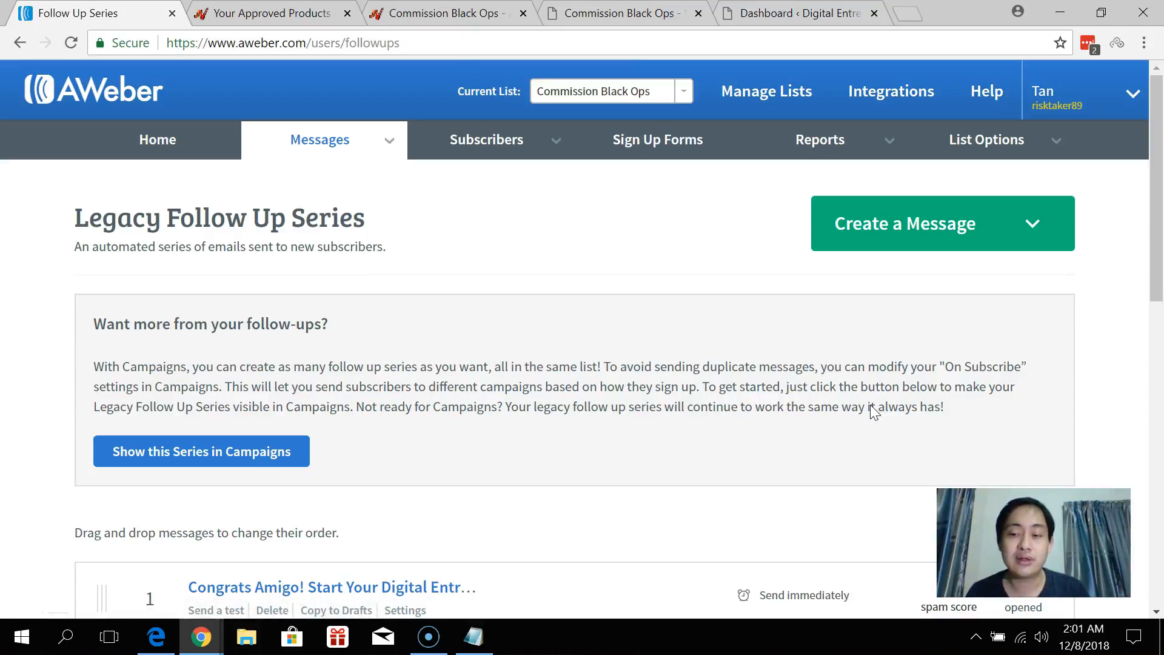
Go to the Legacy Follow Up Series page and bring up the Create a Message choices.
scroll(874, 412, down, 3)
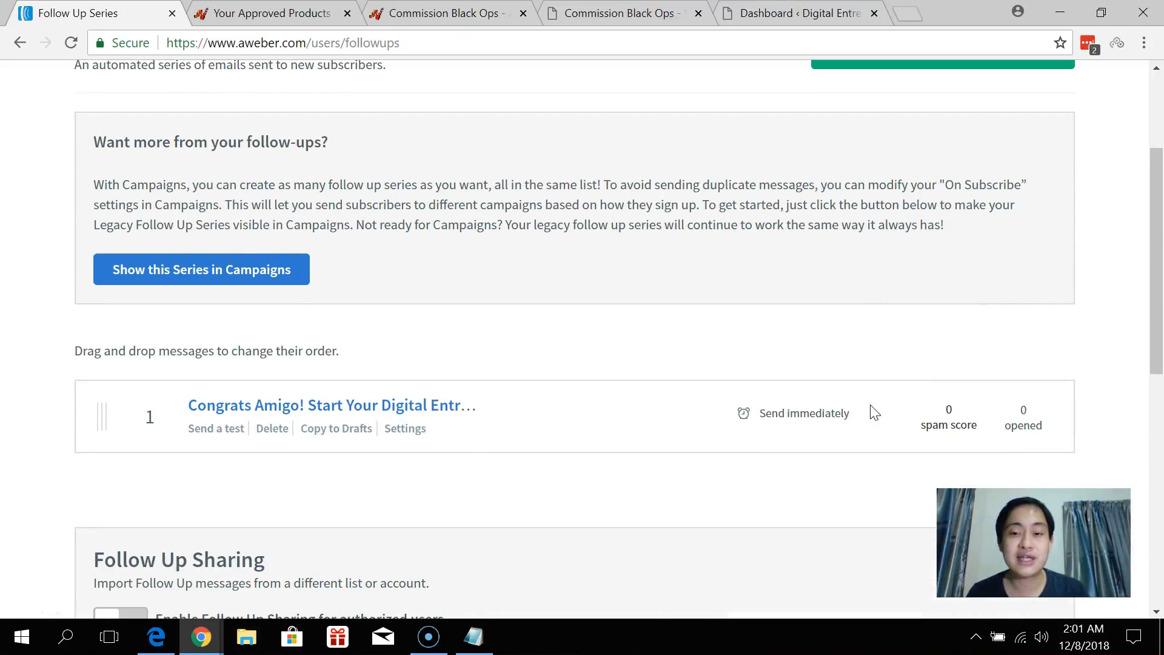
scroll(874, 412, down, 3)
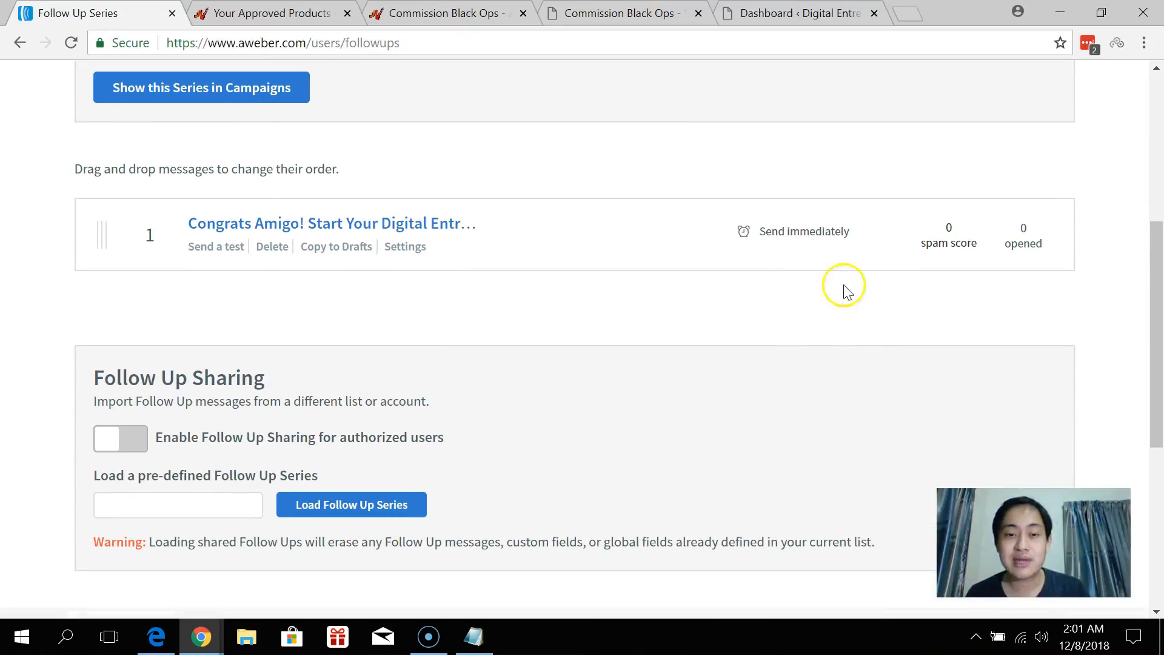
scroll(753, 279, up, 6)
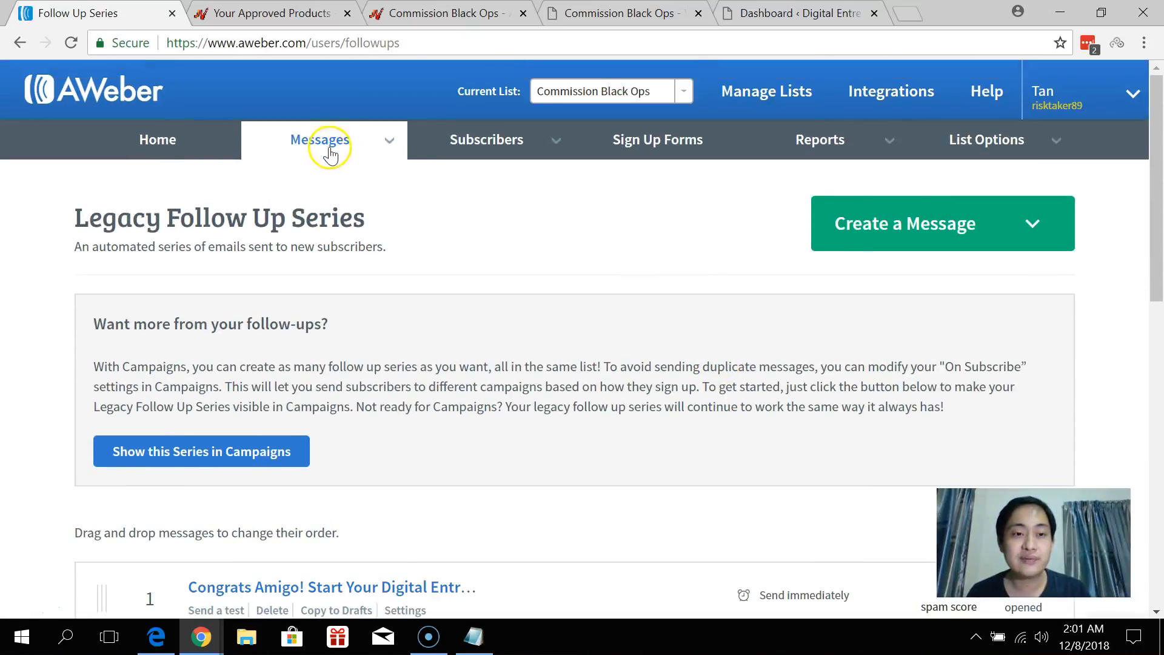
mouse_move(333, 146)
click(305, 300)
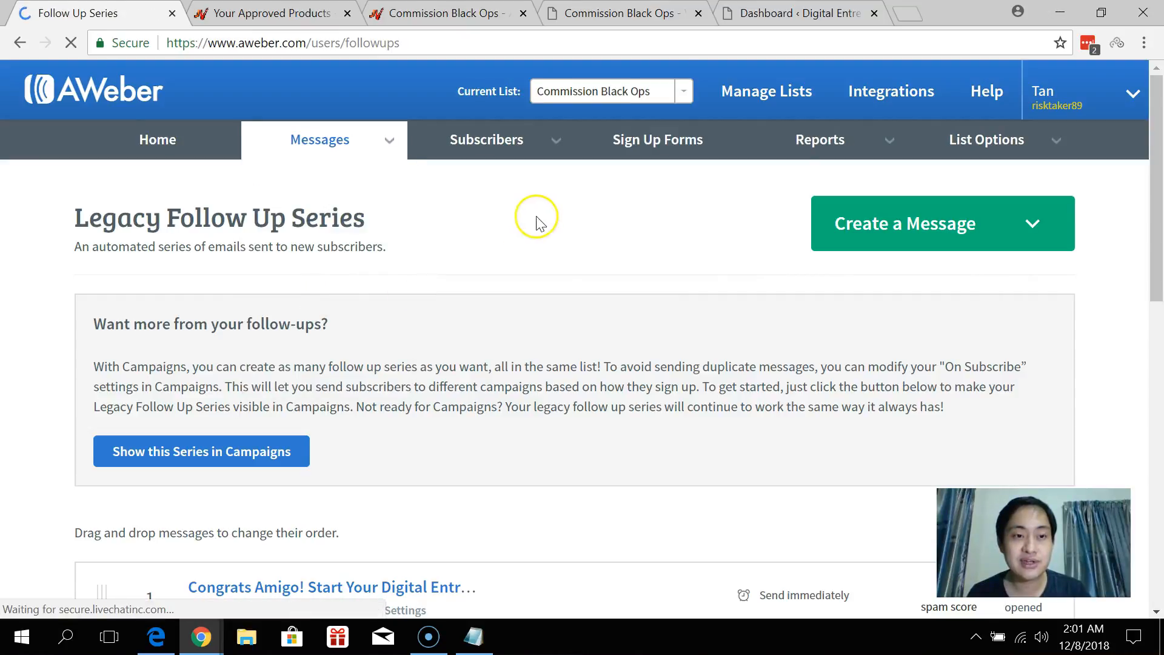
scroll(326, 262, down, 5)
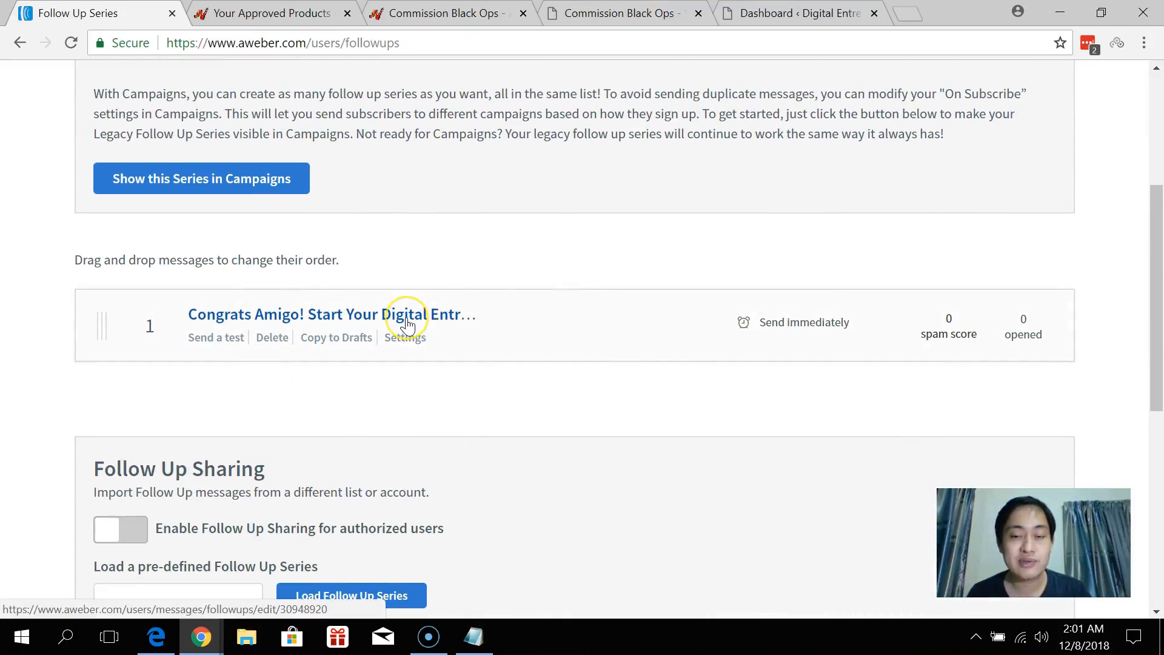
scroll(407, 325, up, 5)
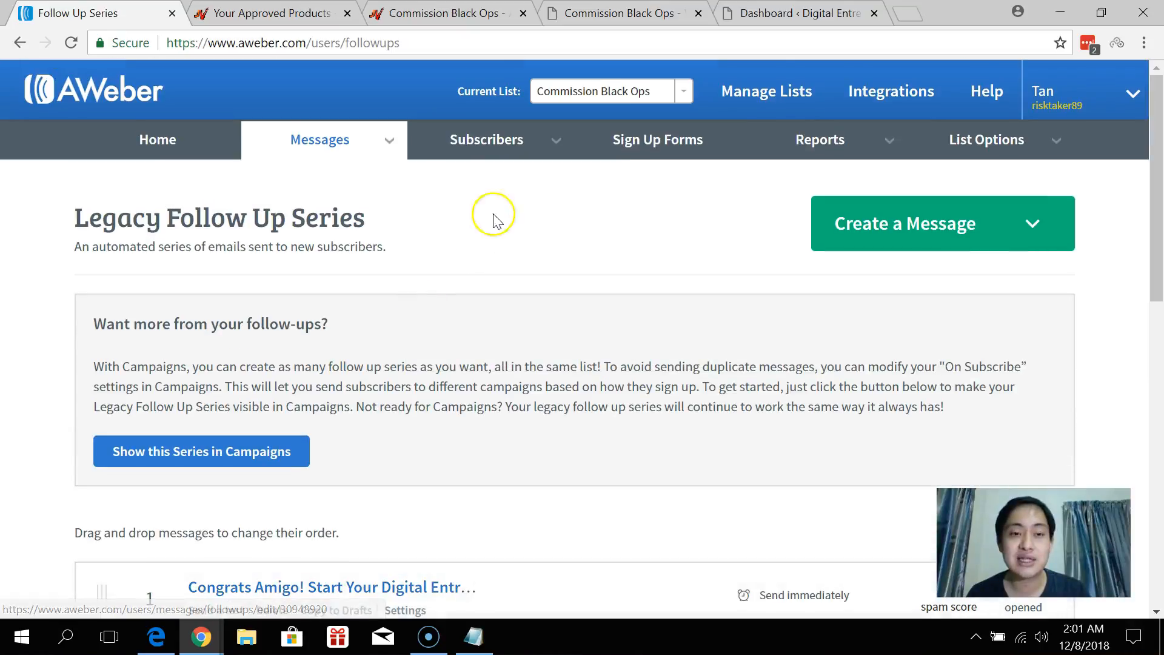
click(924, 225)
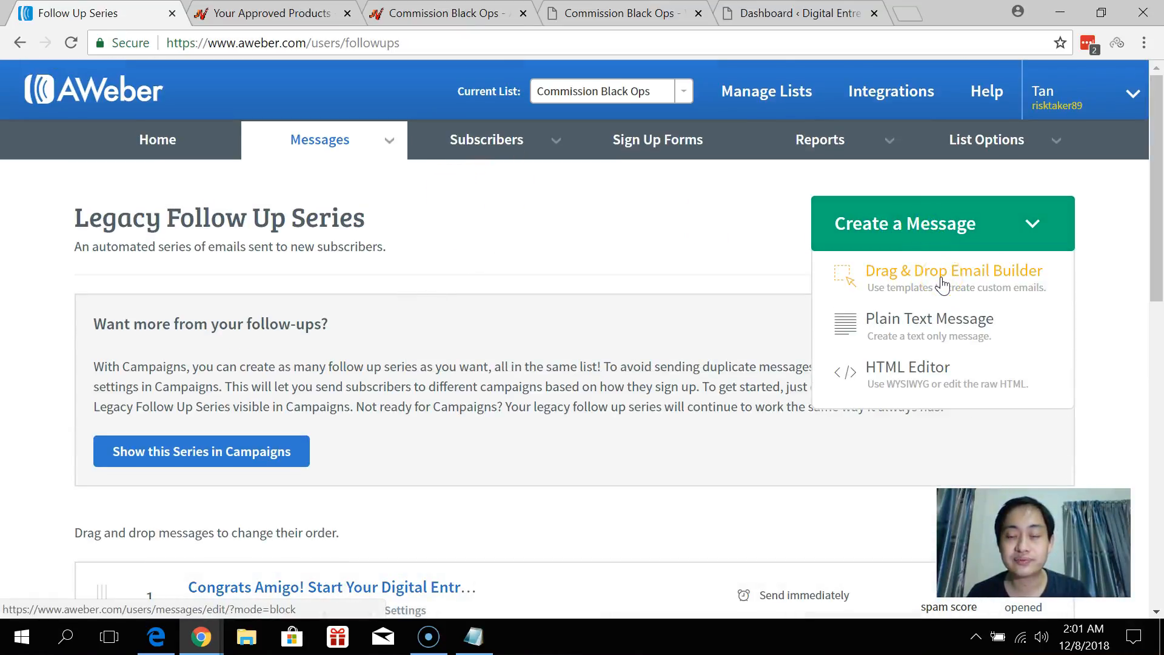
Create a drag-and-drop email with subject 'This is the second message which will be sent out on the second day...' and save it.
click(941, 285)
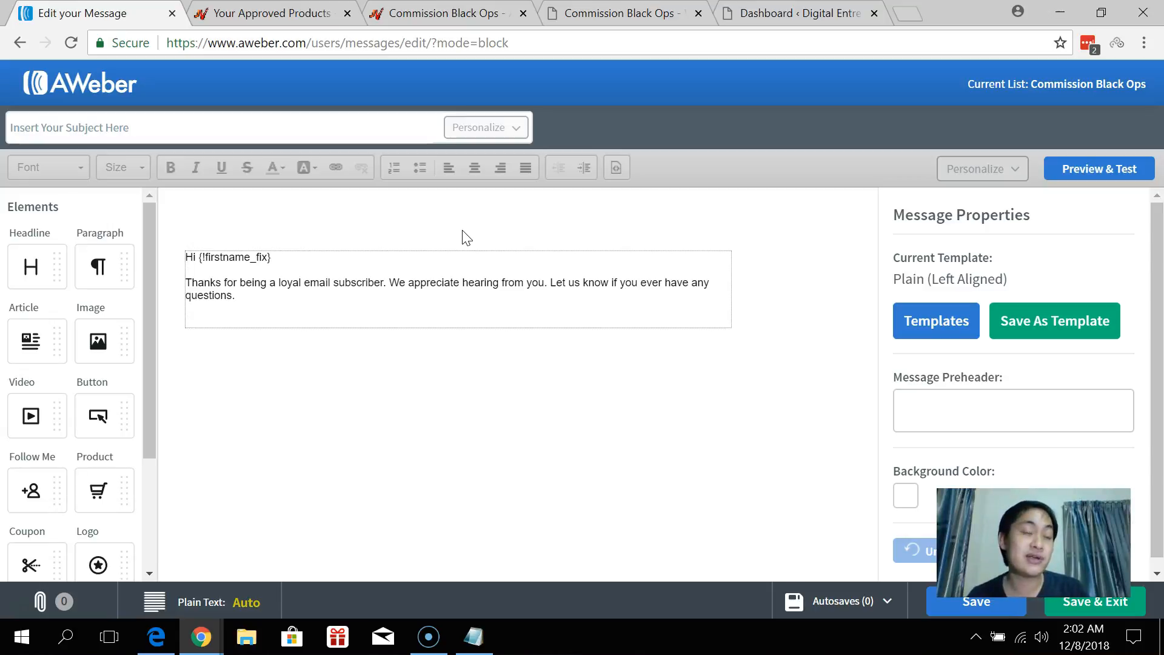
click(337, 131)
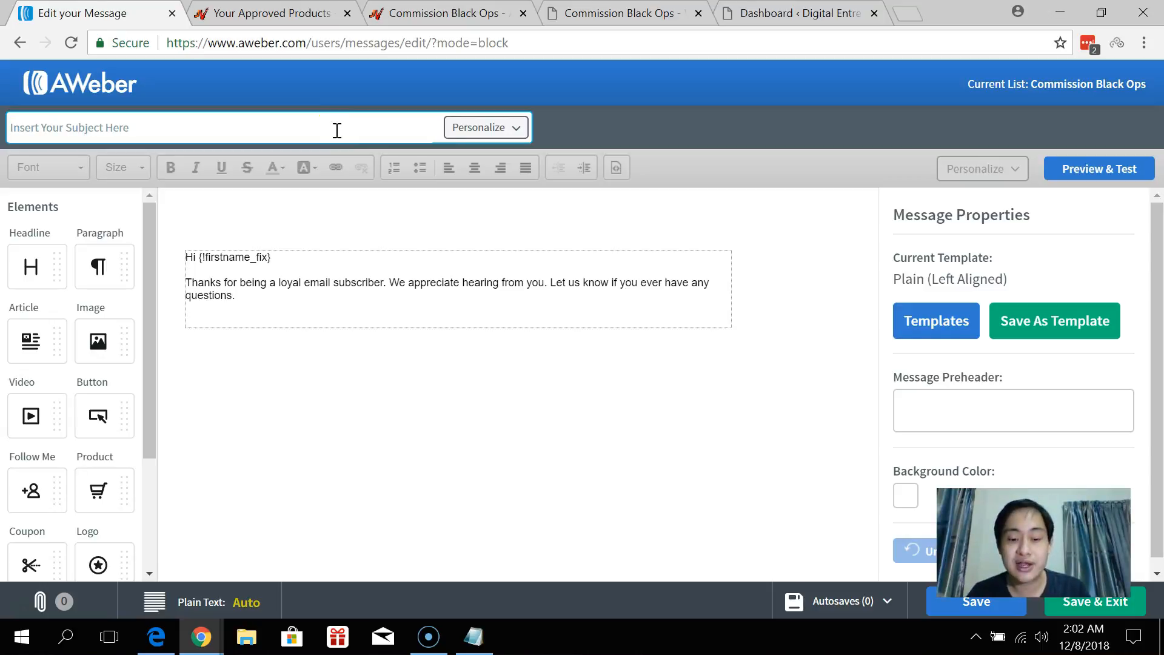
text(Thi)
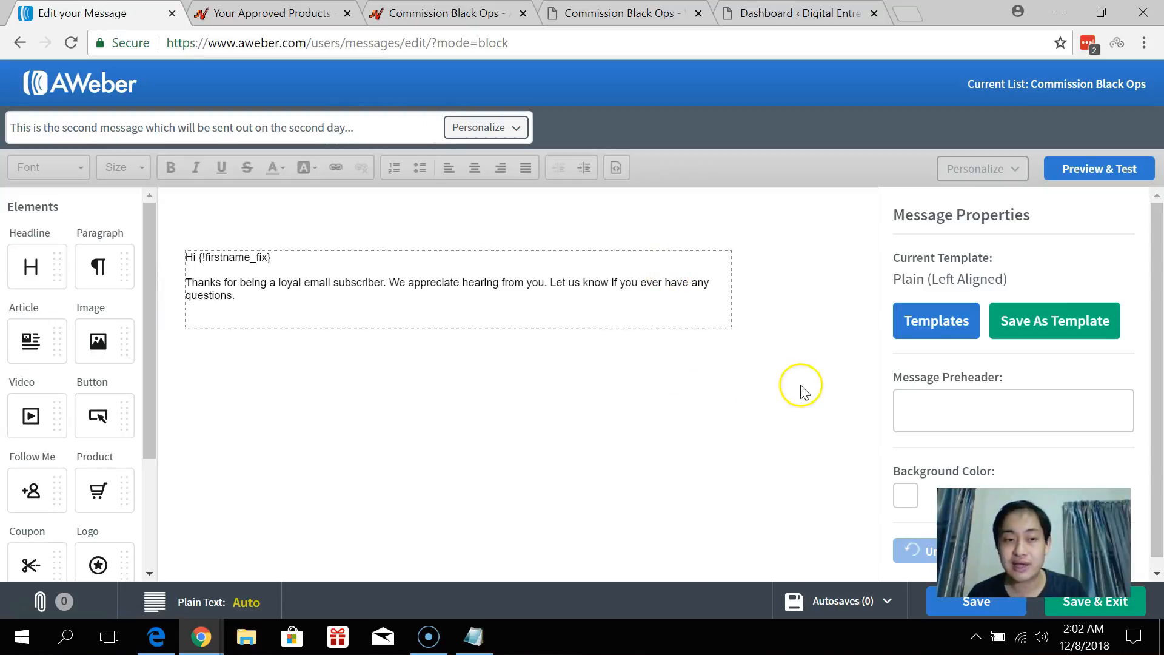
click(1083, 605)
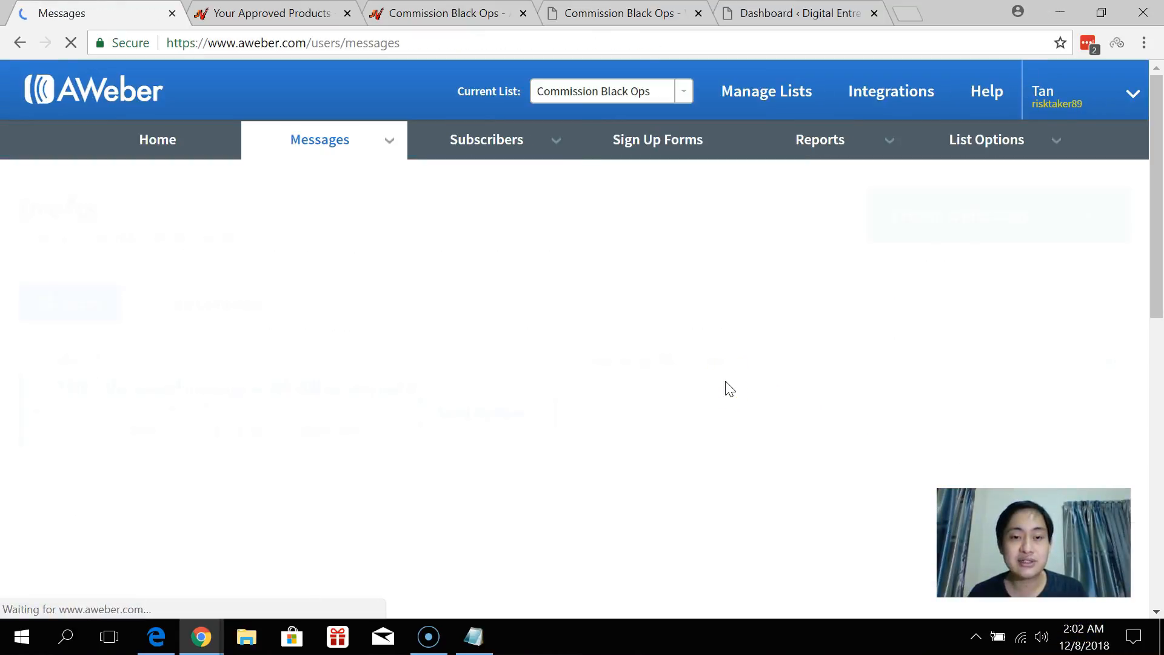
Add the second draft as follow-up #2, sent 1 day after the previous message in subscribers' local time.
scroll(600, 309, down, 1)
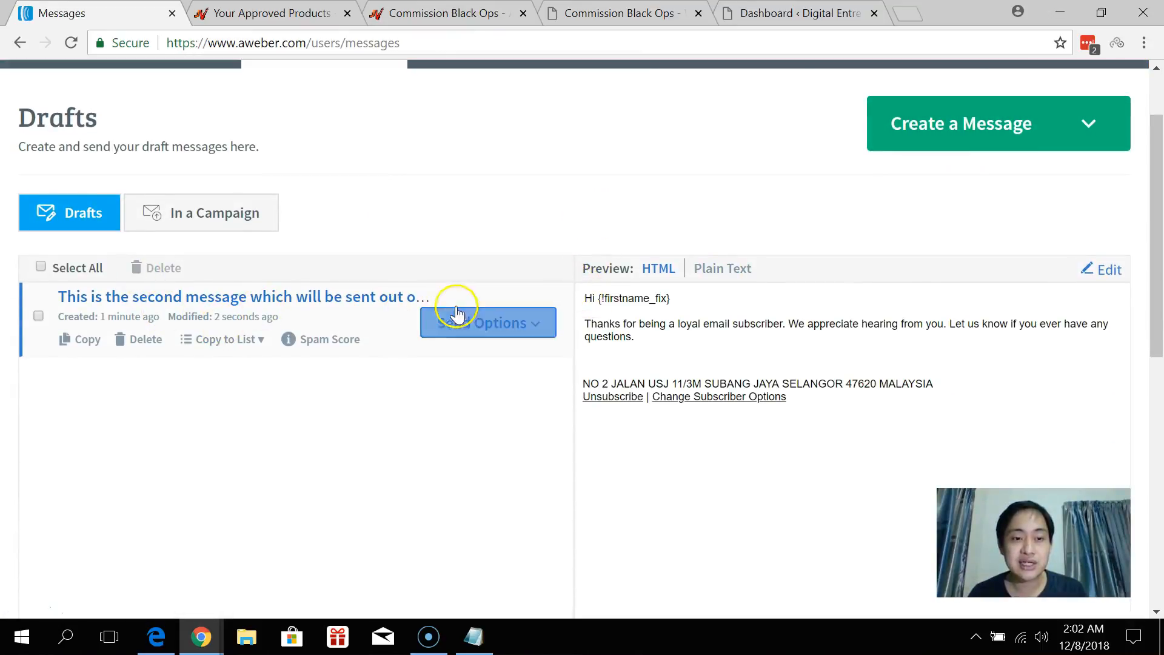
click(488, 335)
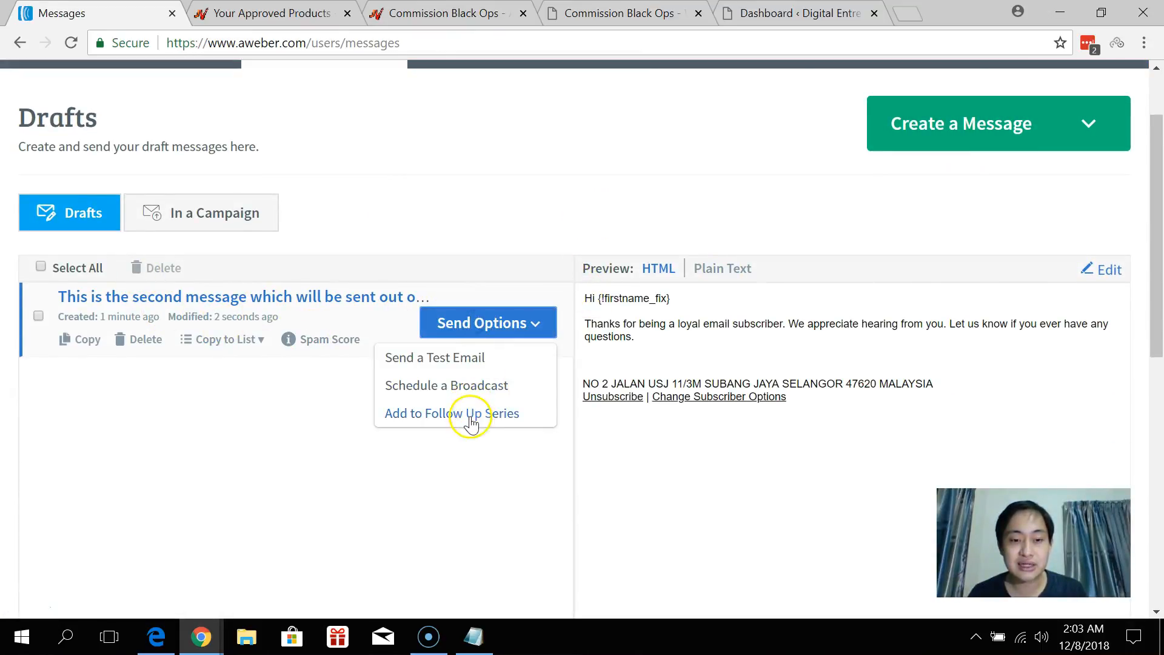
click(470, 410)
double_click(328, 299)
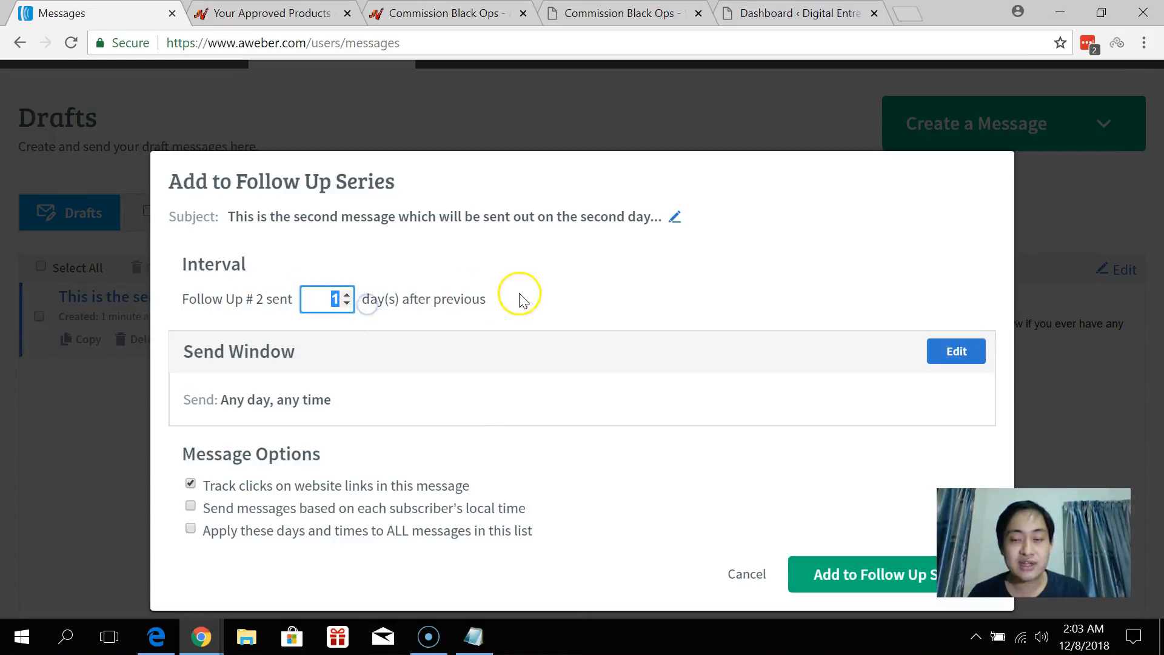
click(328, 508)
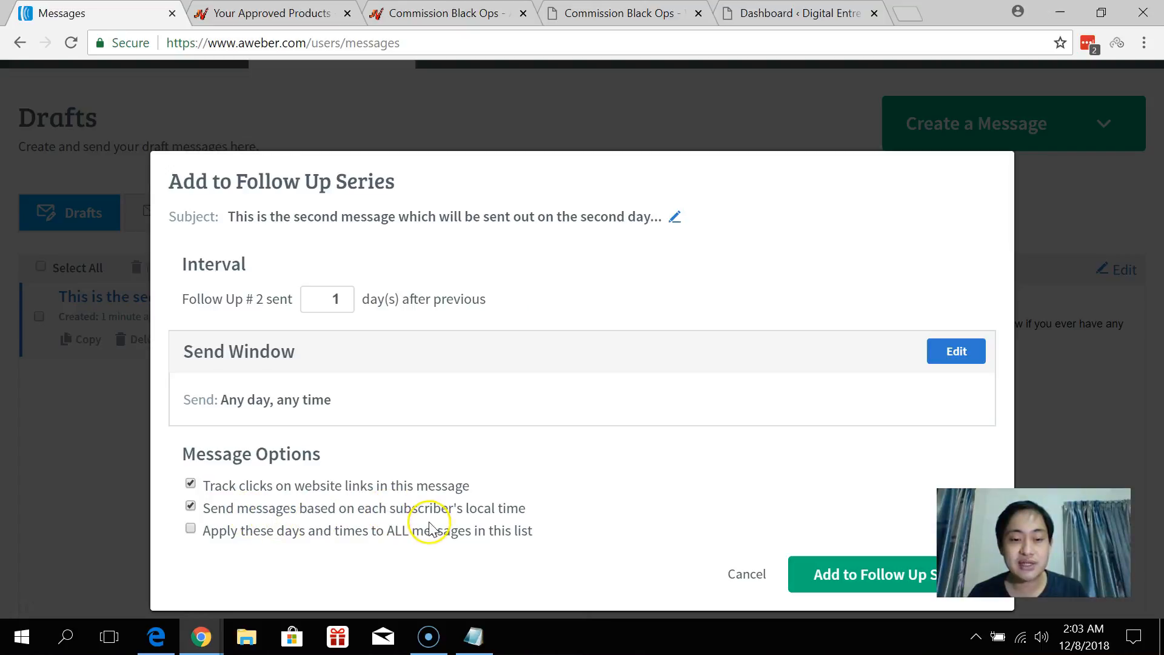
click(841, 575)
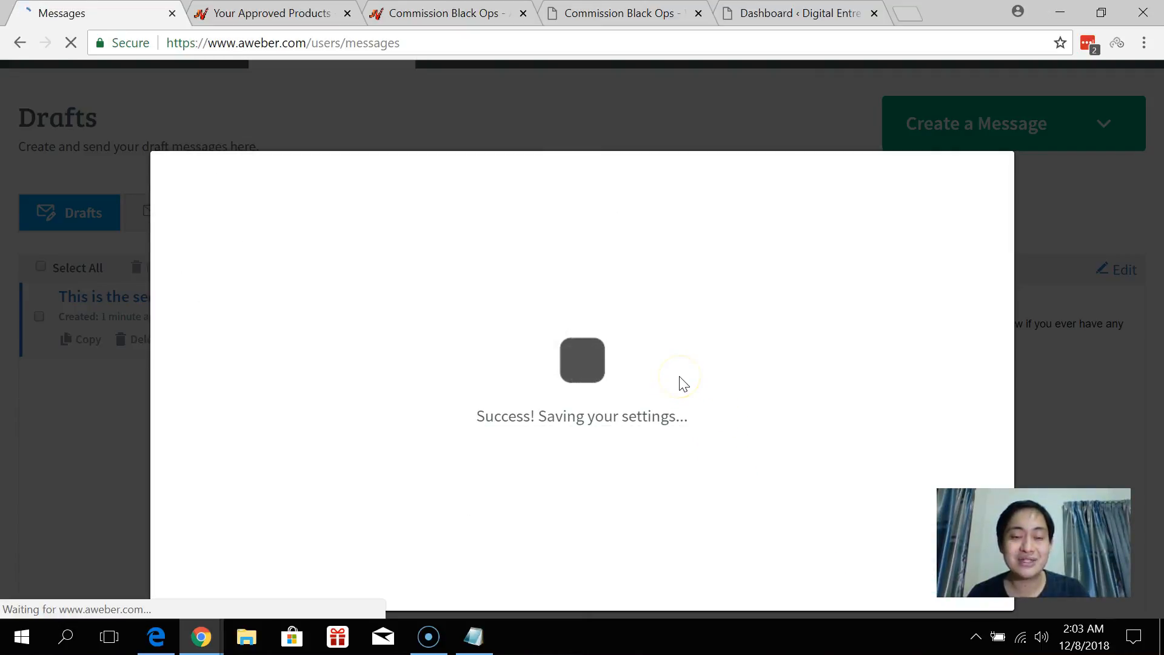
scroll(672, 379, down, 4)
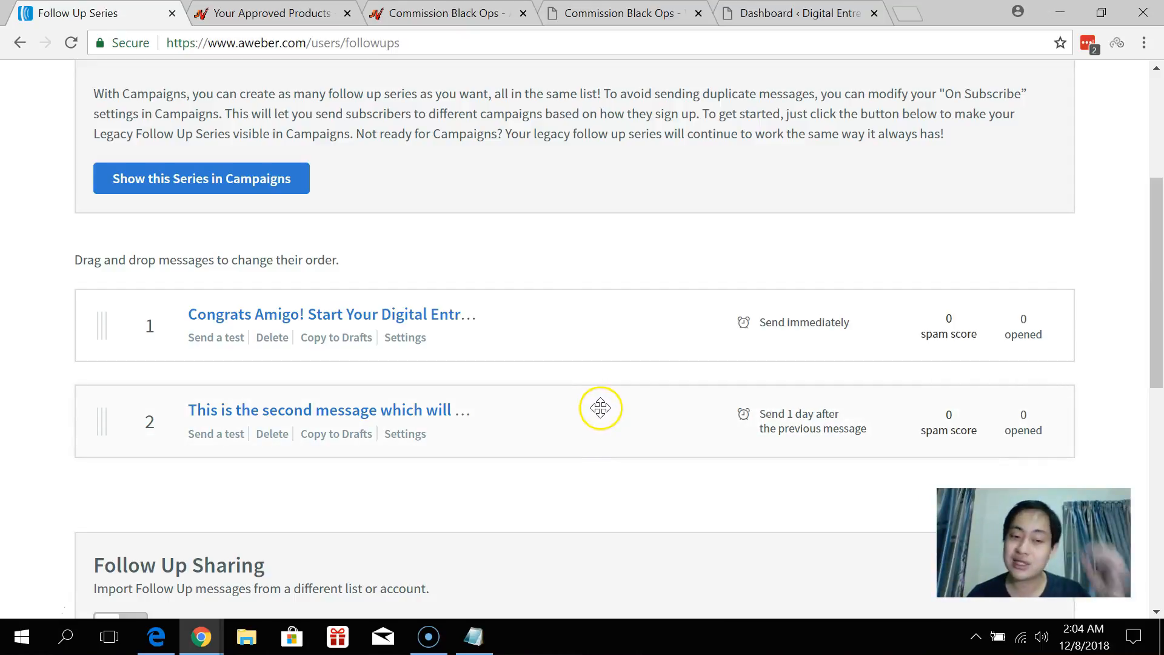
Delete follow-up message #2, leaving the Congrats Amigo email as #1 sent immediately.
click(274, 436)
click(763, 367)
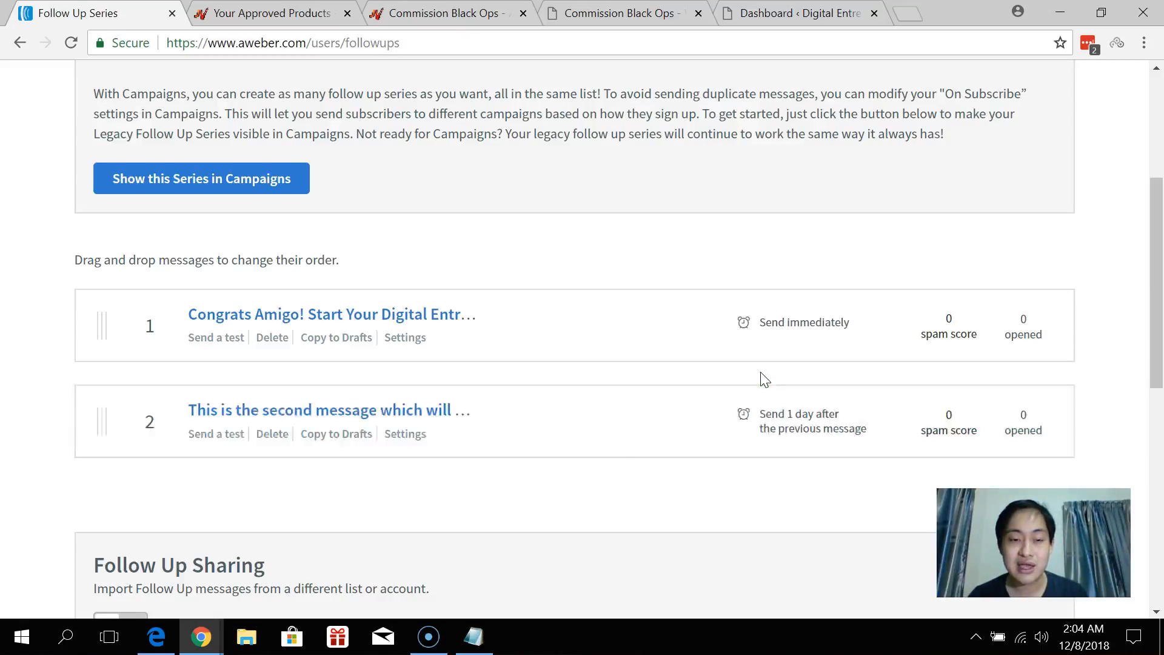
scroll(651, 336, up, 3)
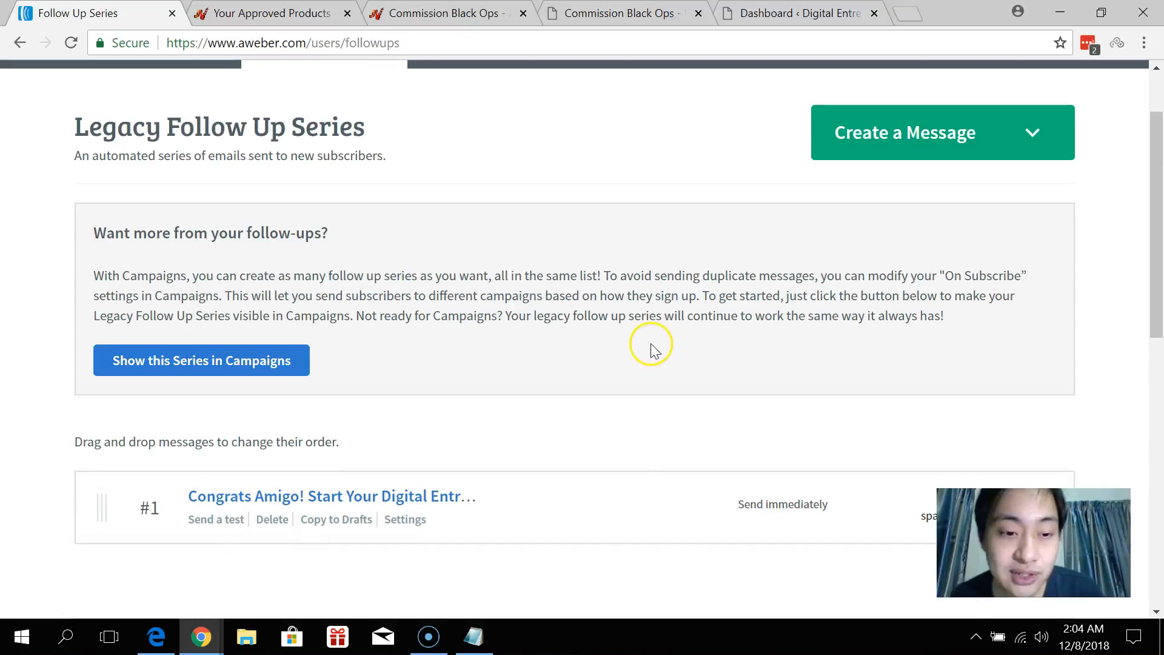
scroll(650, 328, up, 1)
scroll(650, 330, down, 1)
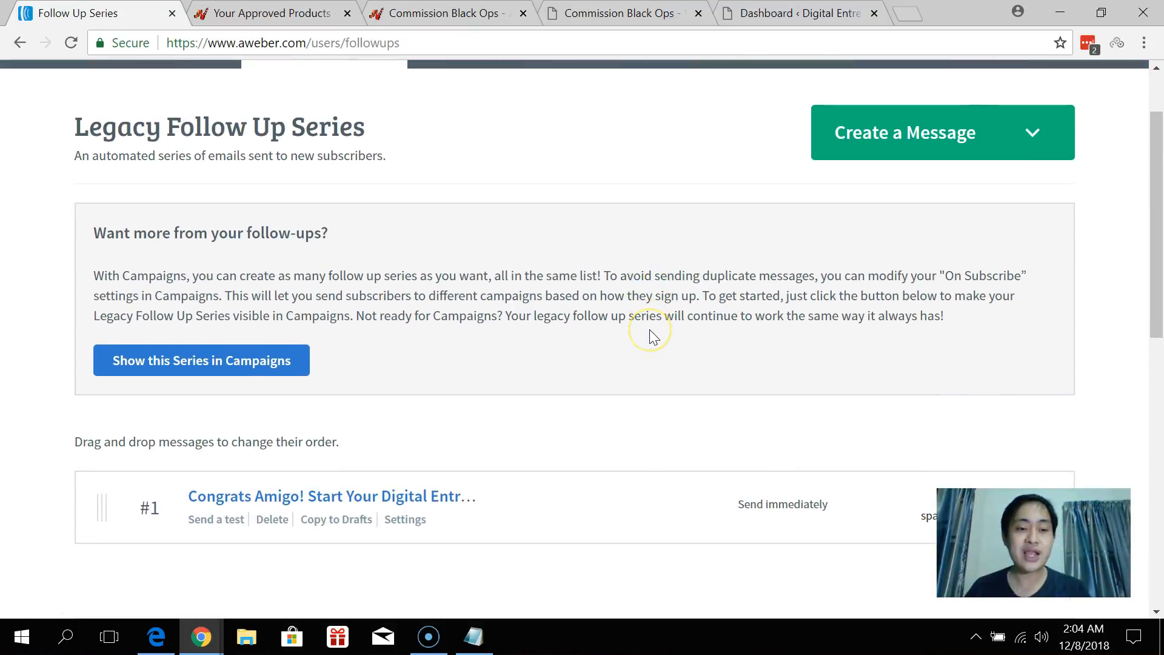
click(652, 320)
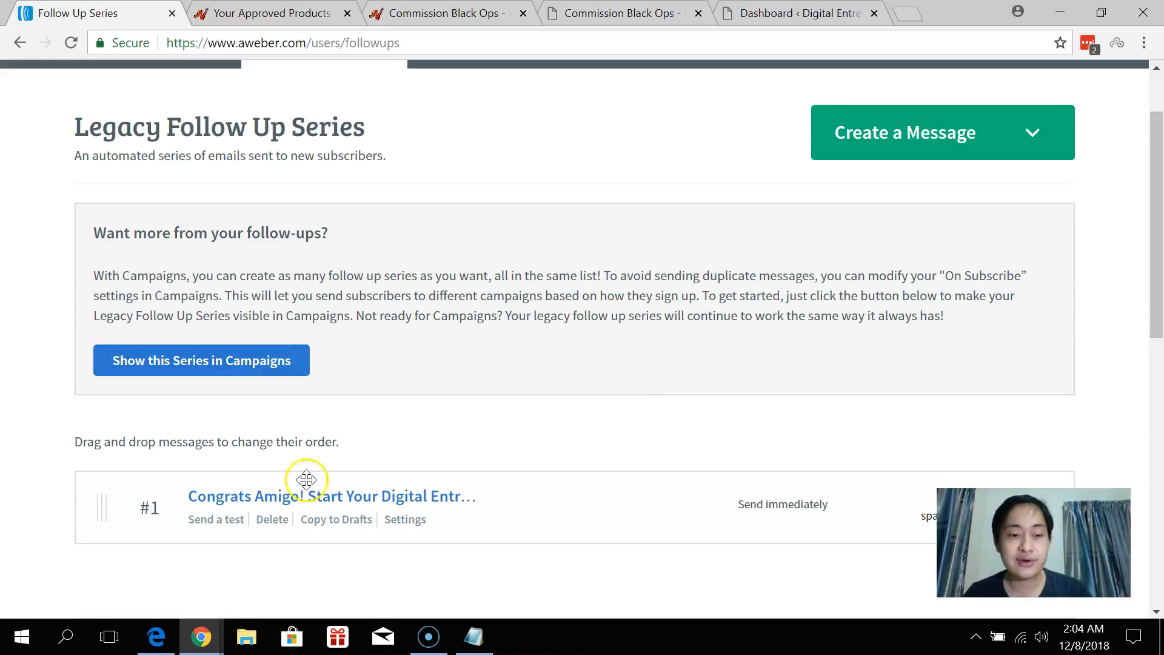
scroll(449, 442, up, 1)
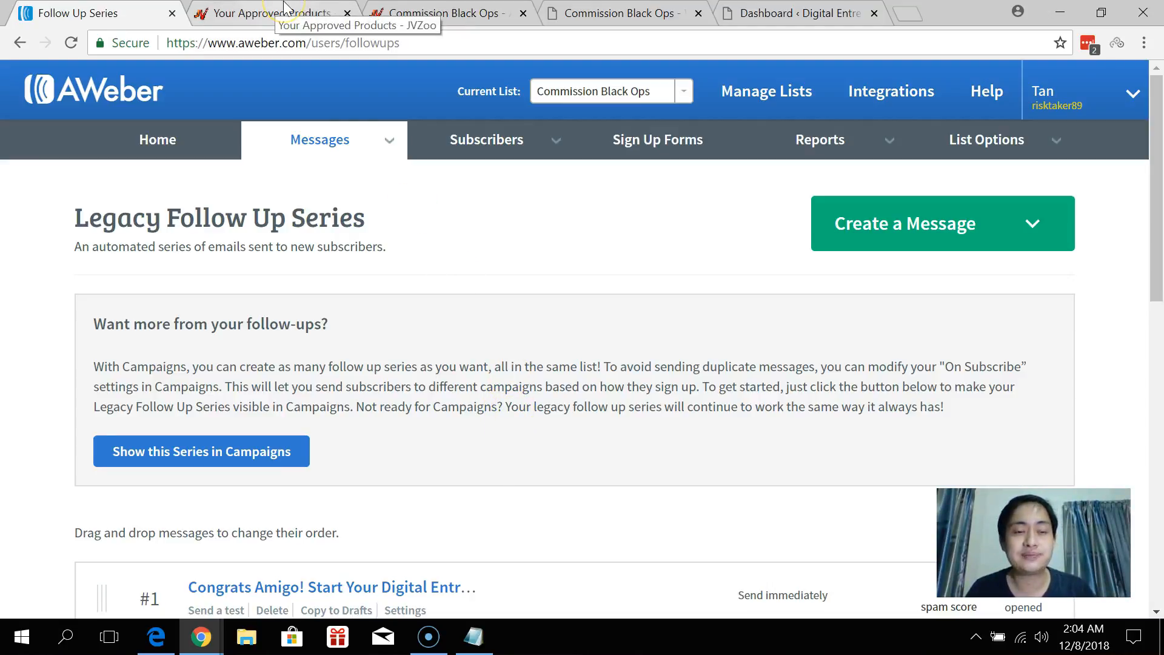
Open the InstaBuilder 2.0 dashboard from the WordPress sidebar and start a new page.
drag(849, 13, 321, 13)
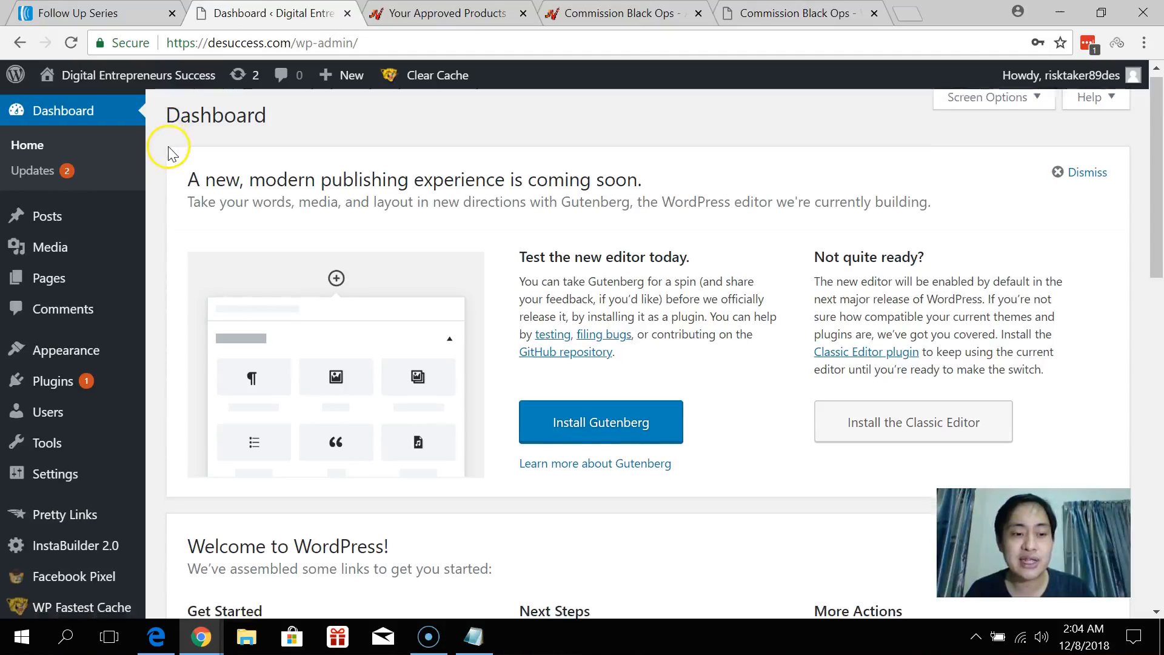
scroll(166, 145, down, 1)
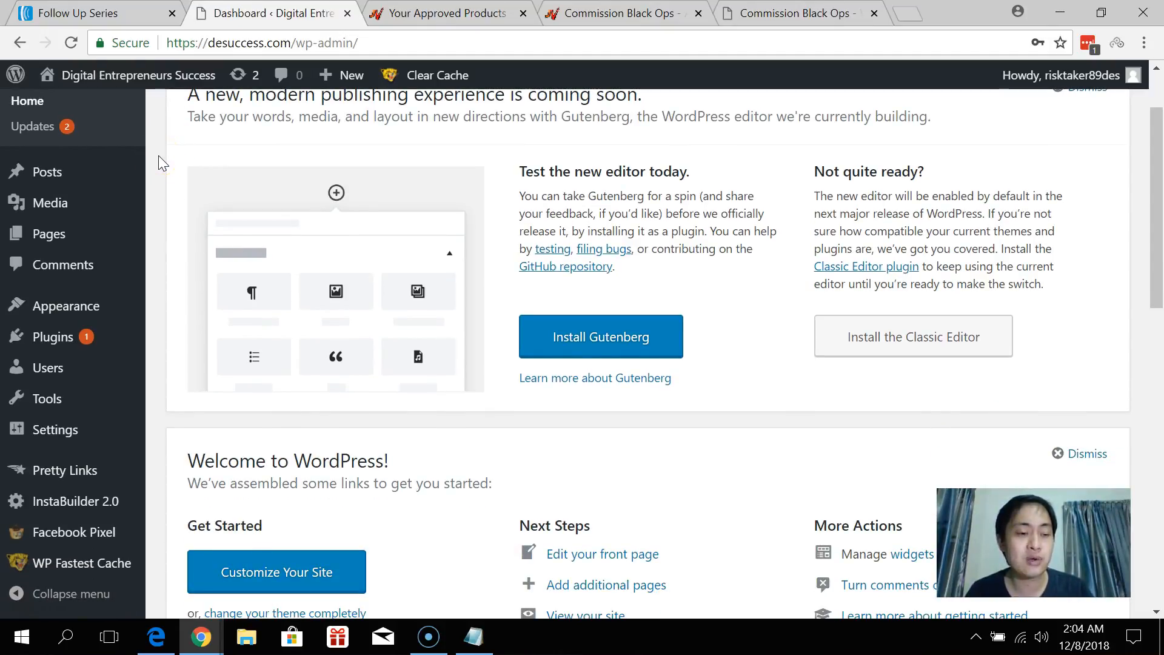
mouse_move(73, 508)
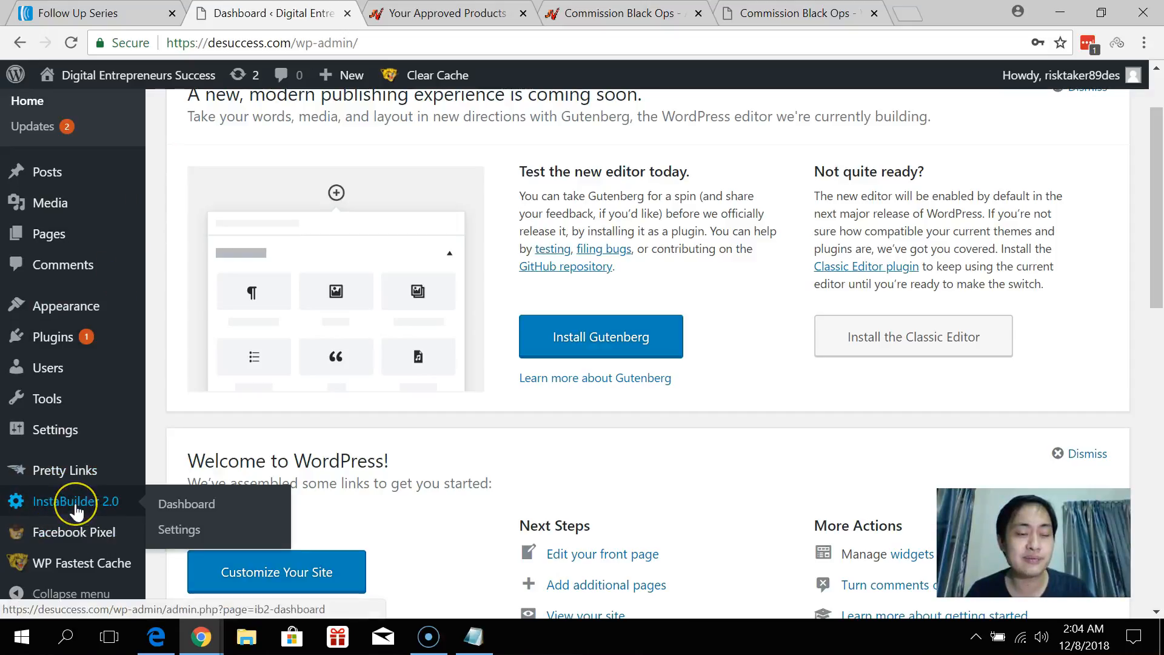
click(75, 504)
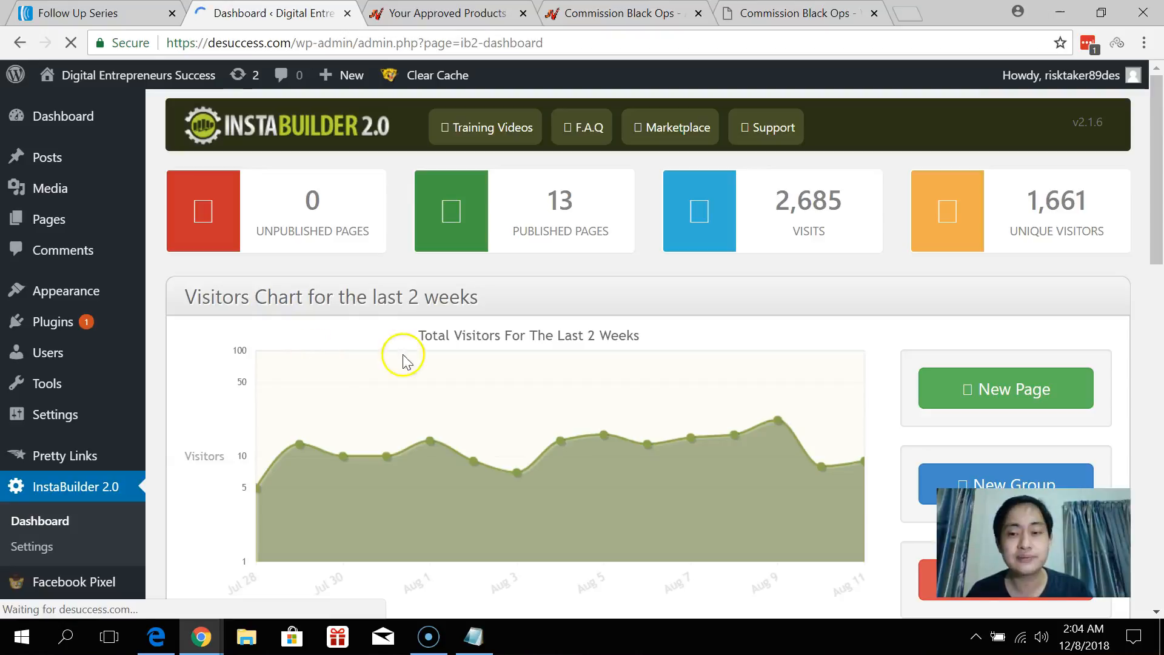
scroll(988, 294, down, 1)
click(987, 296)
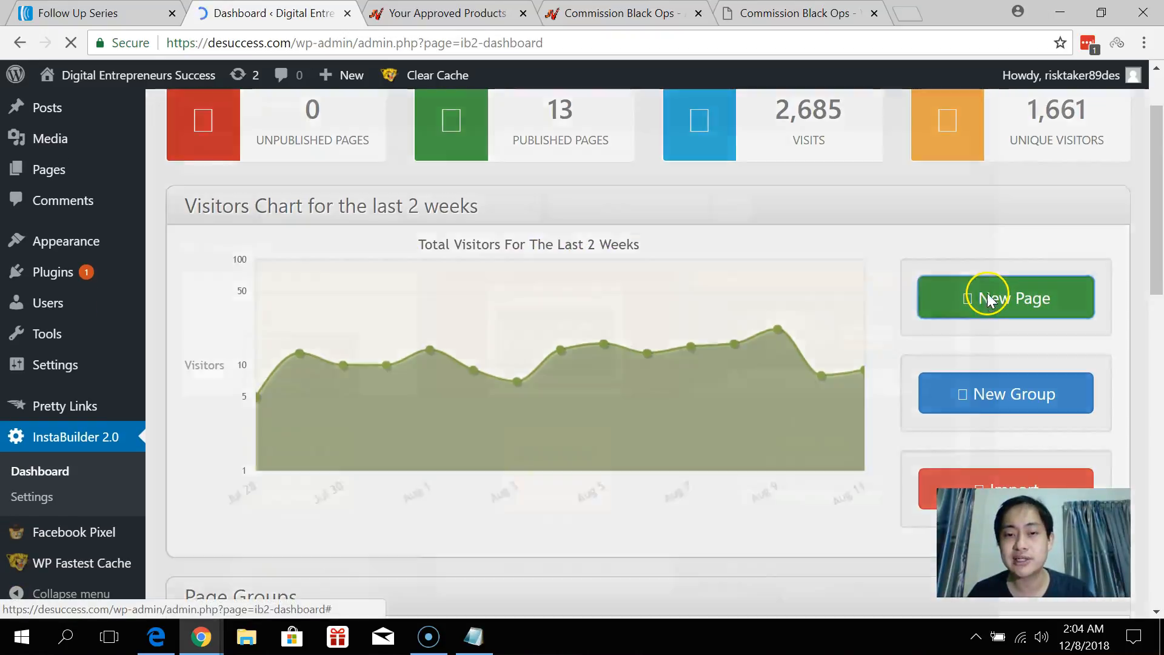
Browse the Text Squeeze, Video Squeeze, Mini Squeeze and 2 Steps Opt-In template sub-types.
scroll(533, 190, down, 1)
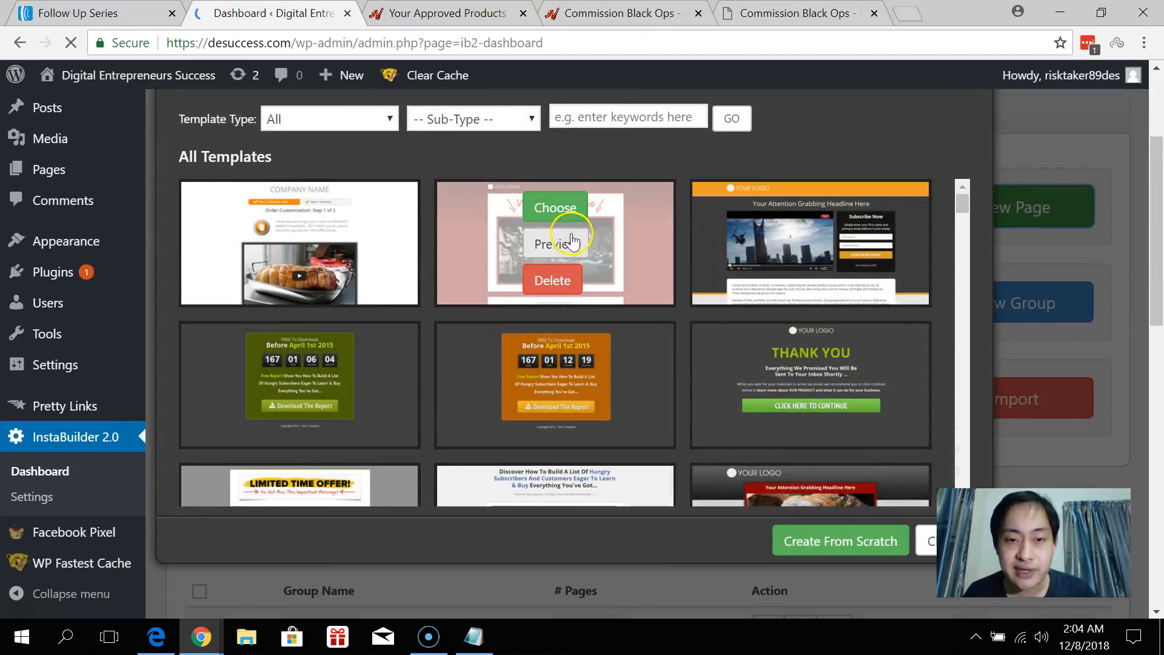
scroll(657, 224, down, 2)
scroll(657, 228, down, 8)
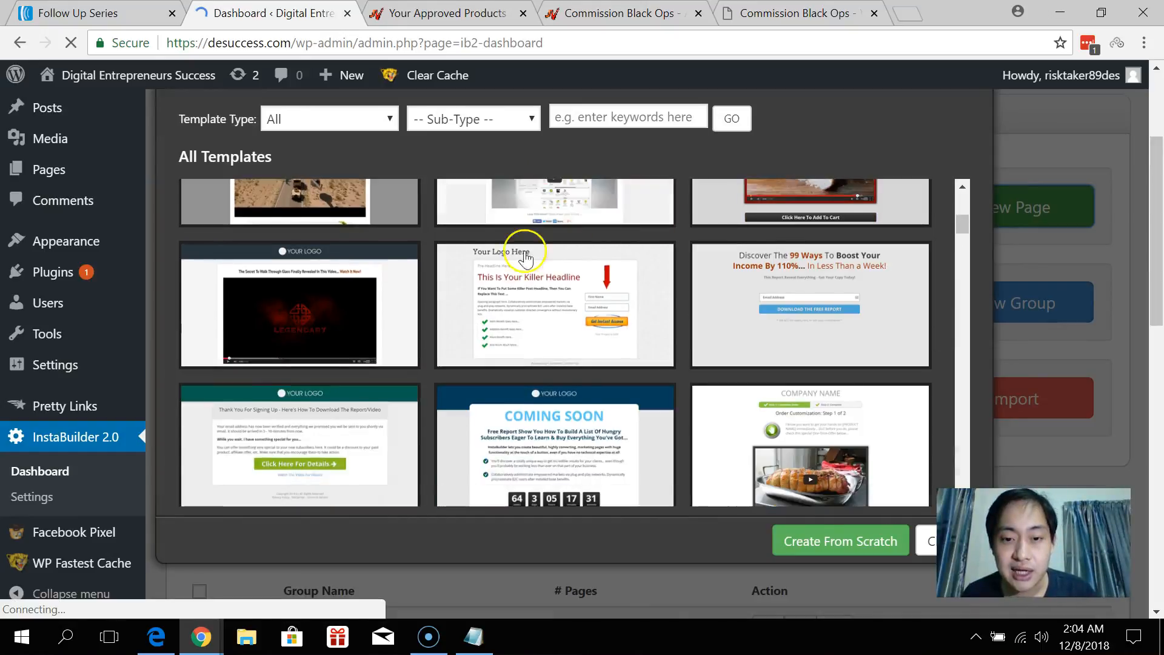
scroll(624, 328, up, 5)
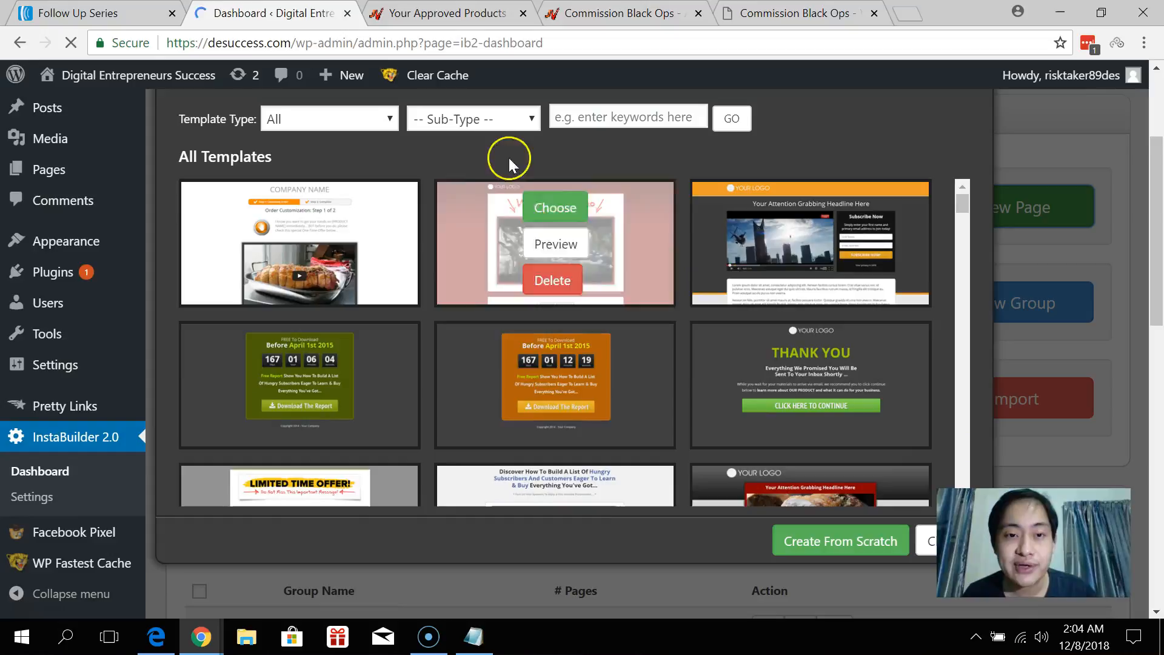
click(523, 120)
click(504, 158)
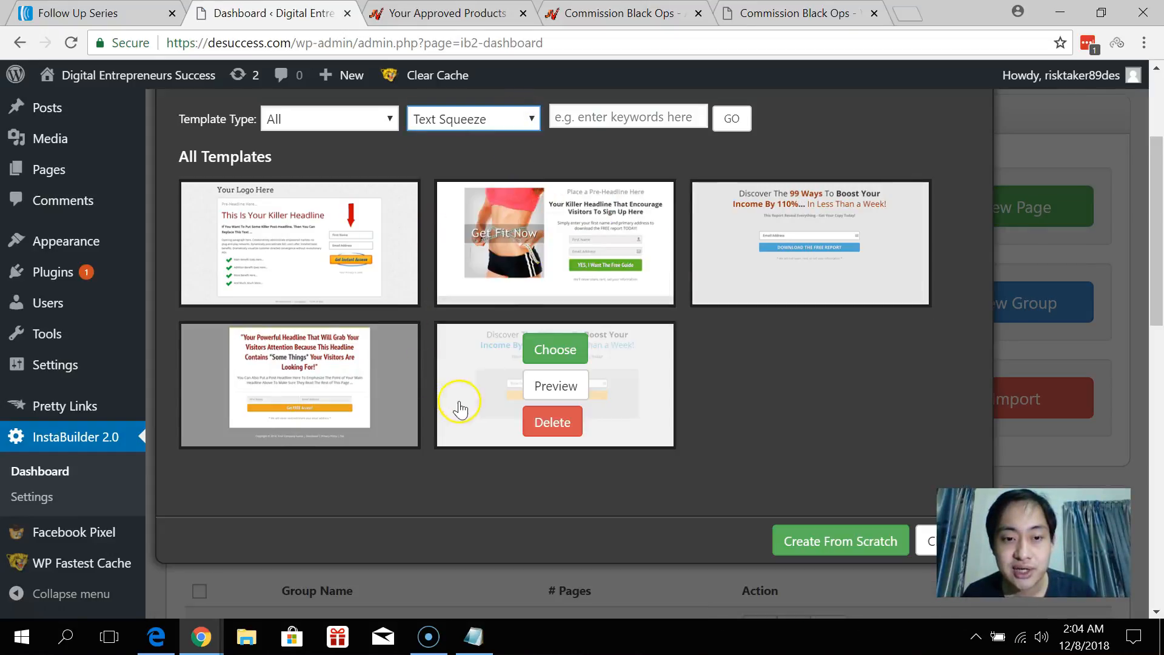
click(504, 121)
click(493, 176)
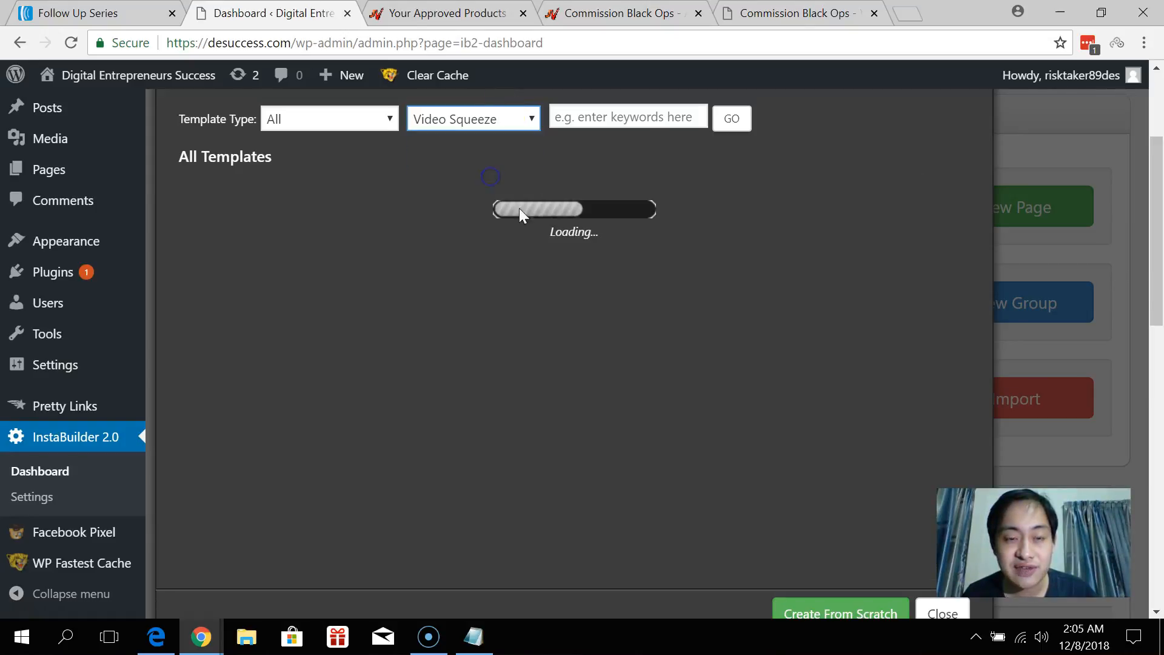
scroll(610, 247, down, 2)
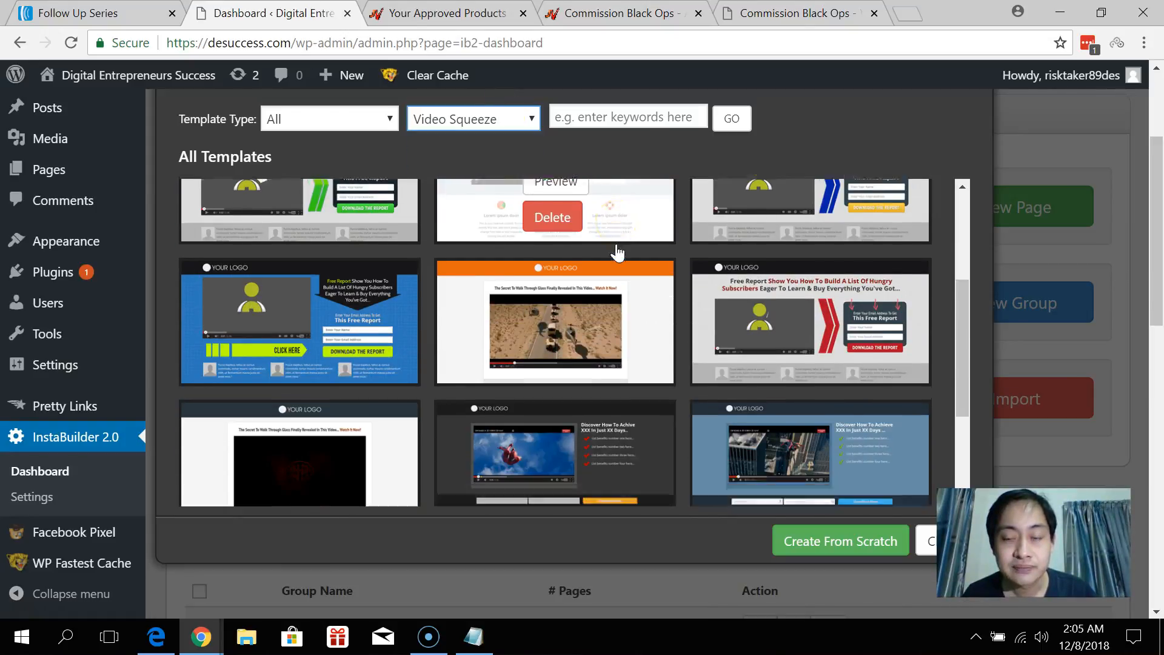
scroll(598, 247, down, 2)
scroll(597, 247, up, 4)
click(528, 120)
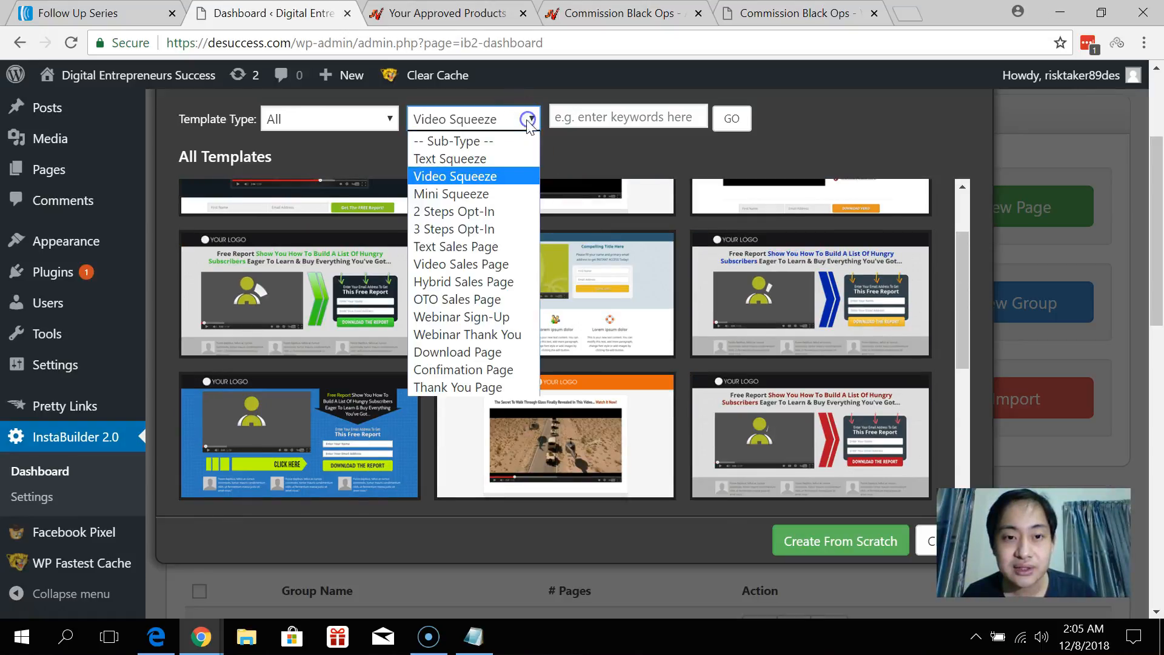
click(486, 193)
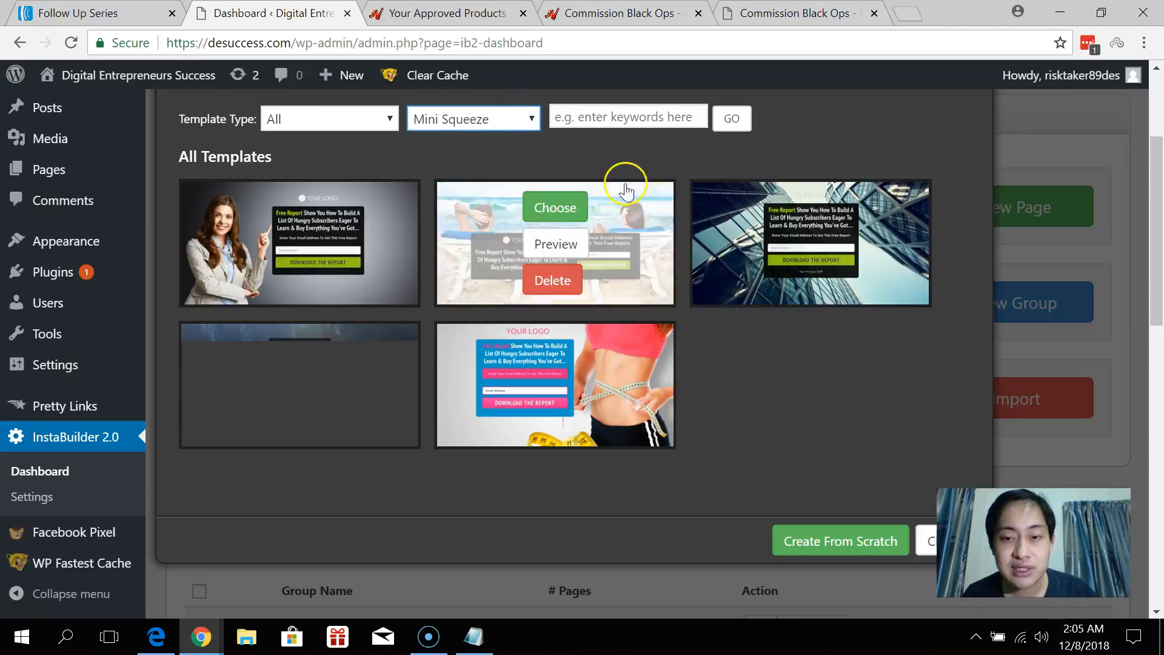
click(513, 119)
click(487, 213)
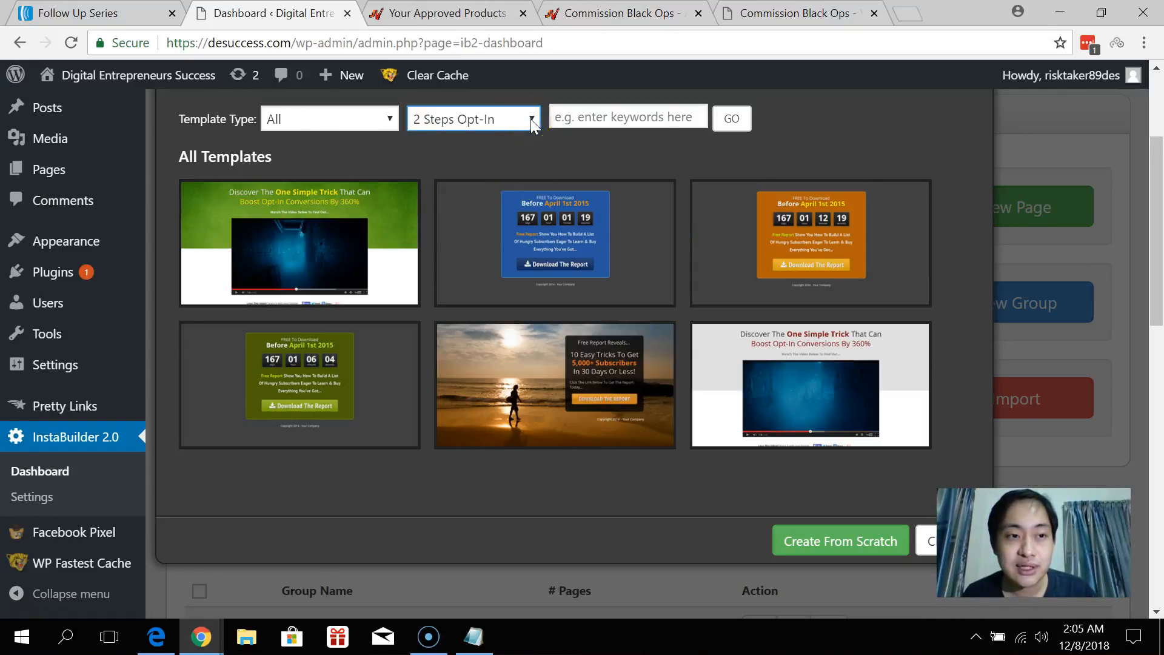
Open the live site in a background browser tab.
mouse_move(70, 76)
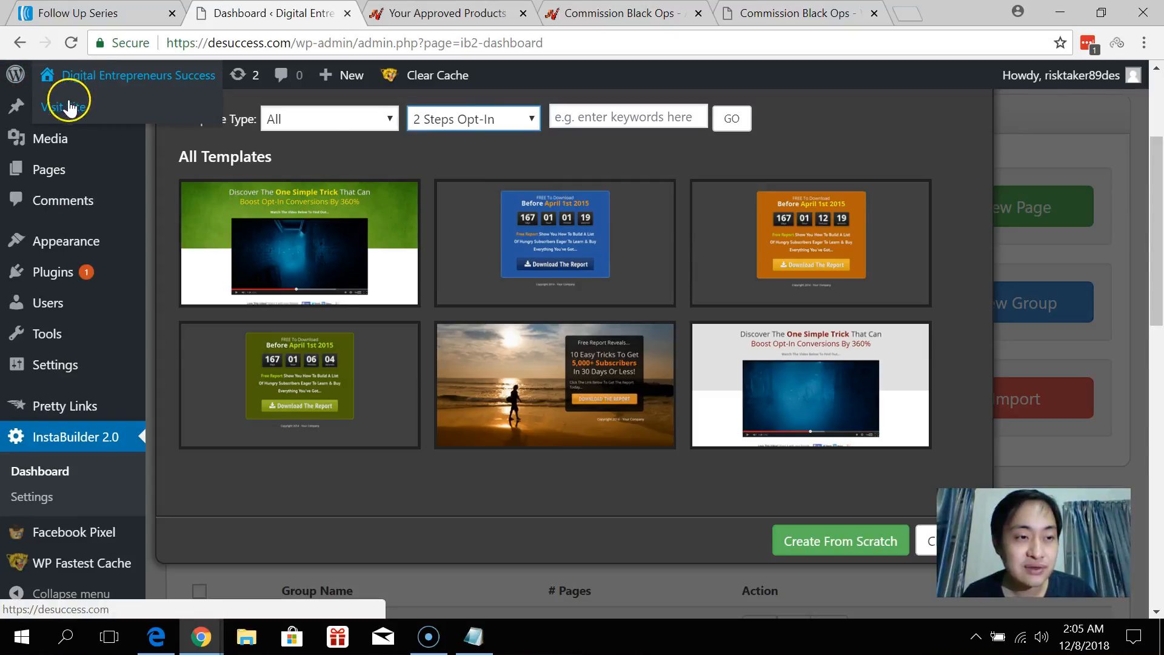
scroll(57, 156, up, 3)
middle_click(52, 122)
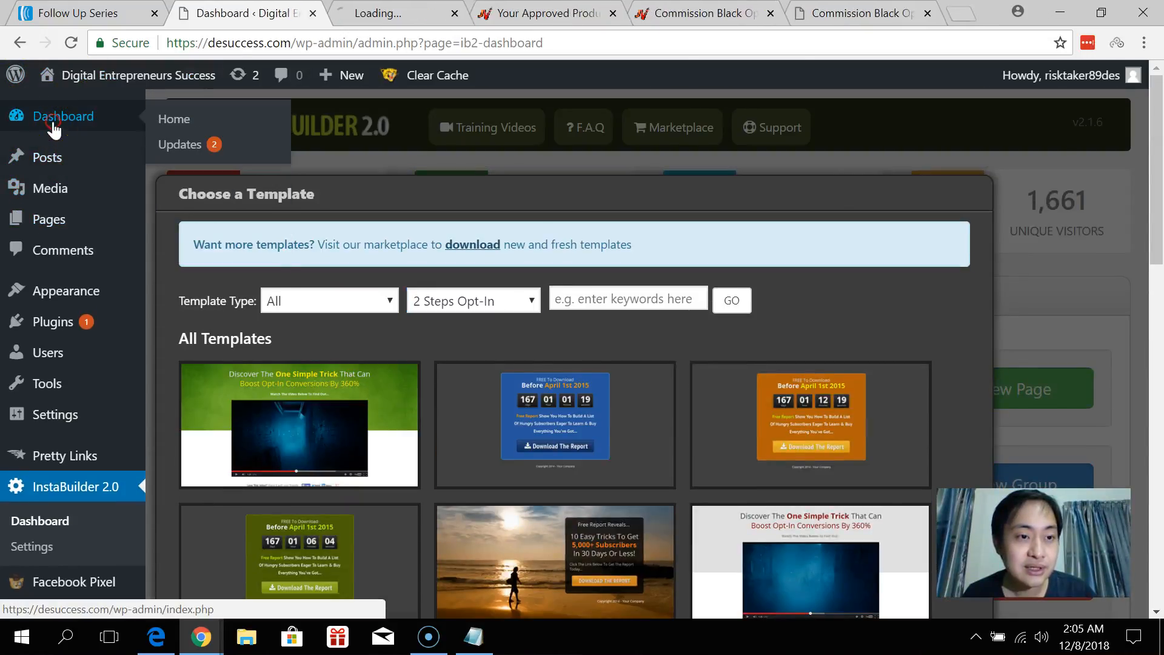
Filter back to Mini Squeeze and build the page from the glass-skyscraper template.
scroll(529, 249, down, 2)
scroll(529, 243, down, 1)
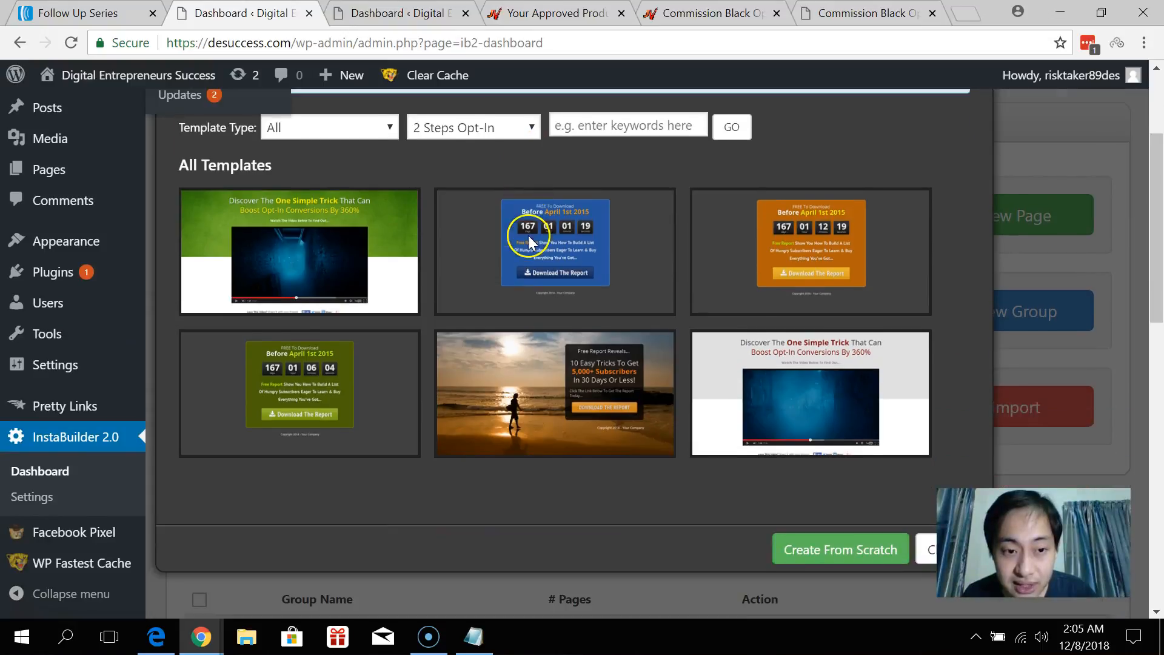
click(522, 119)
click(480, 192)
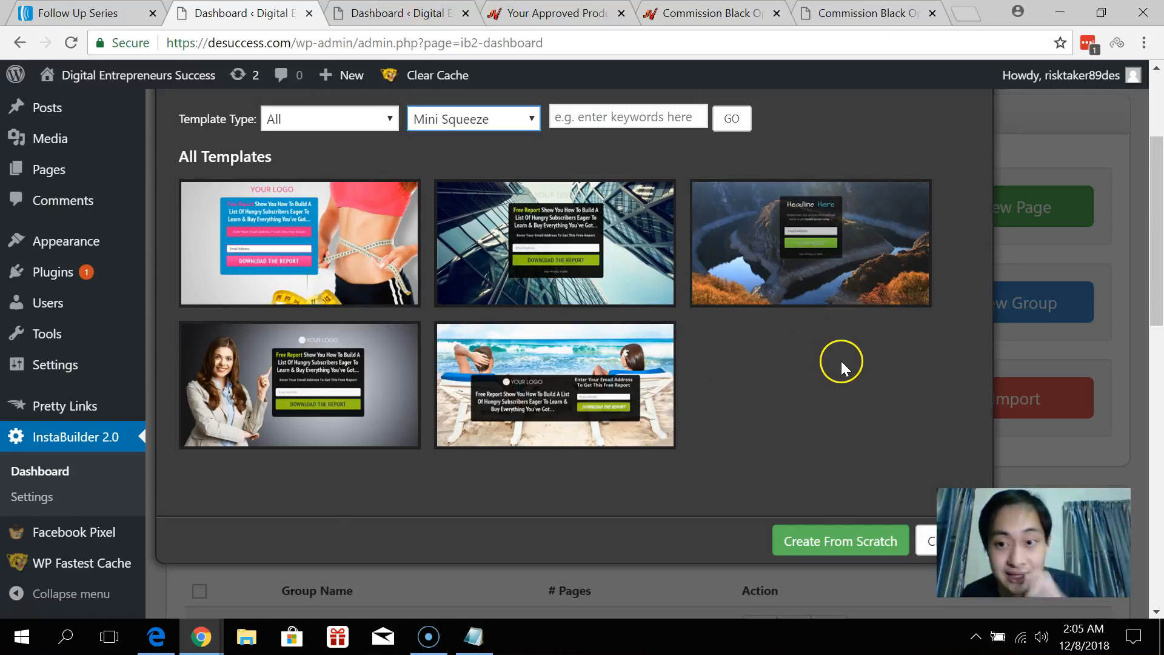
mouse_move(573, 215)
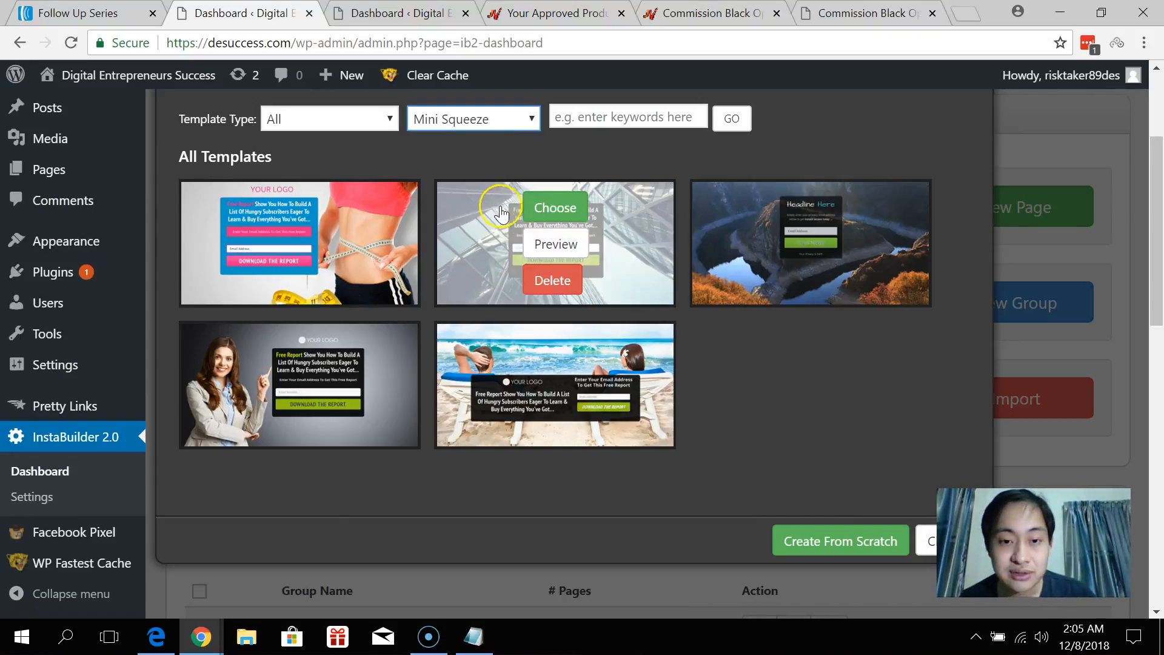
click(576, 213)
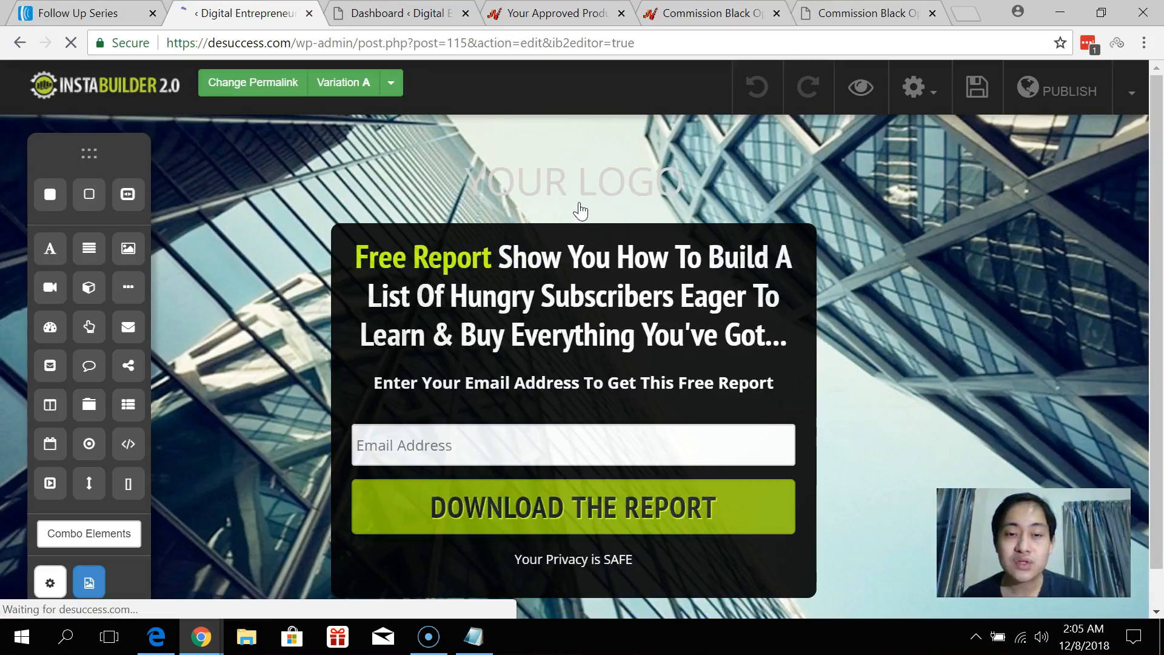
Delete the section holding the logo, then restore it and try repositioning the logo block.
click(587, 180)
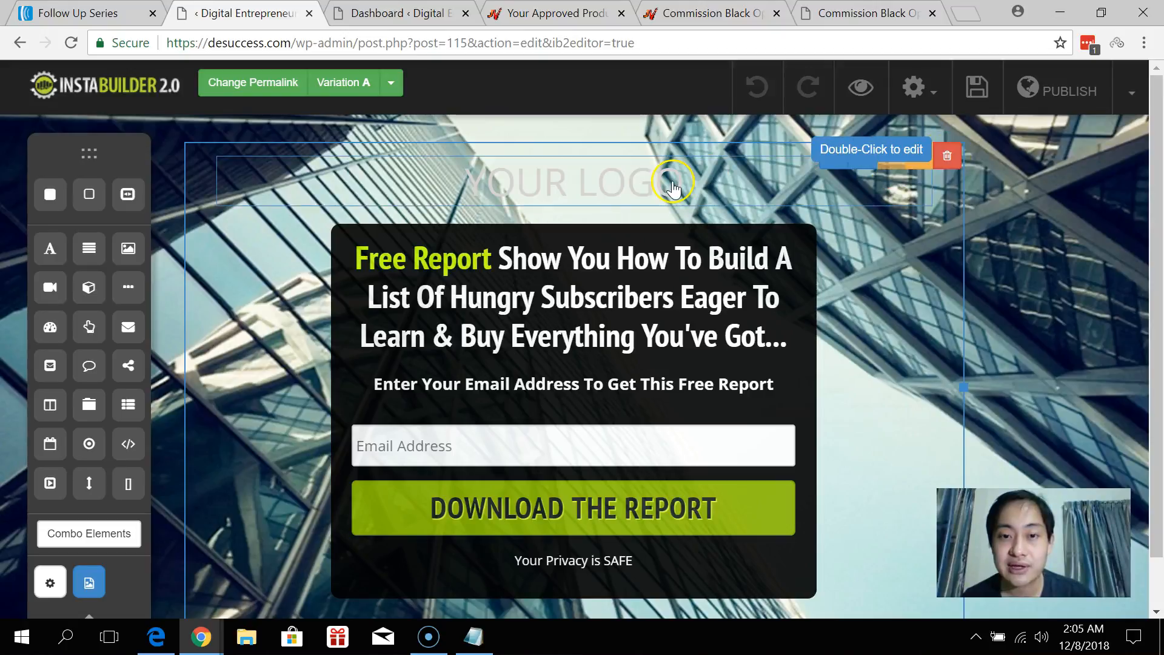
click(947, 156)
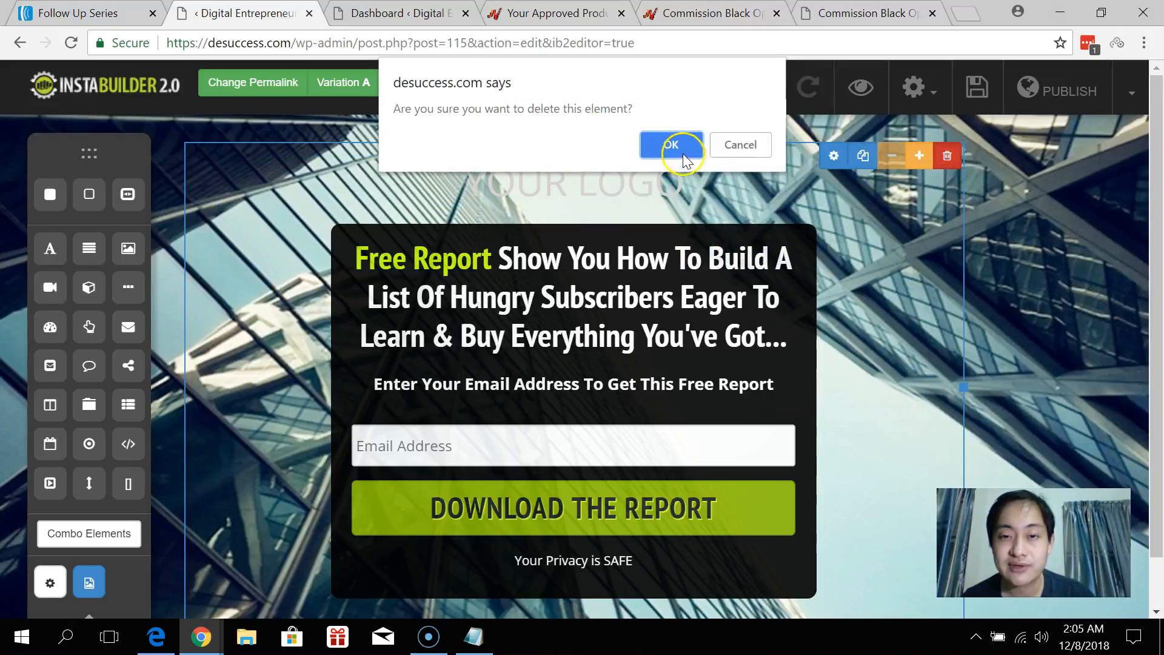
click(674, 143)
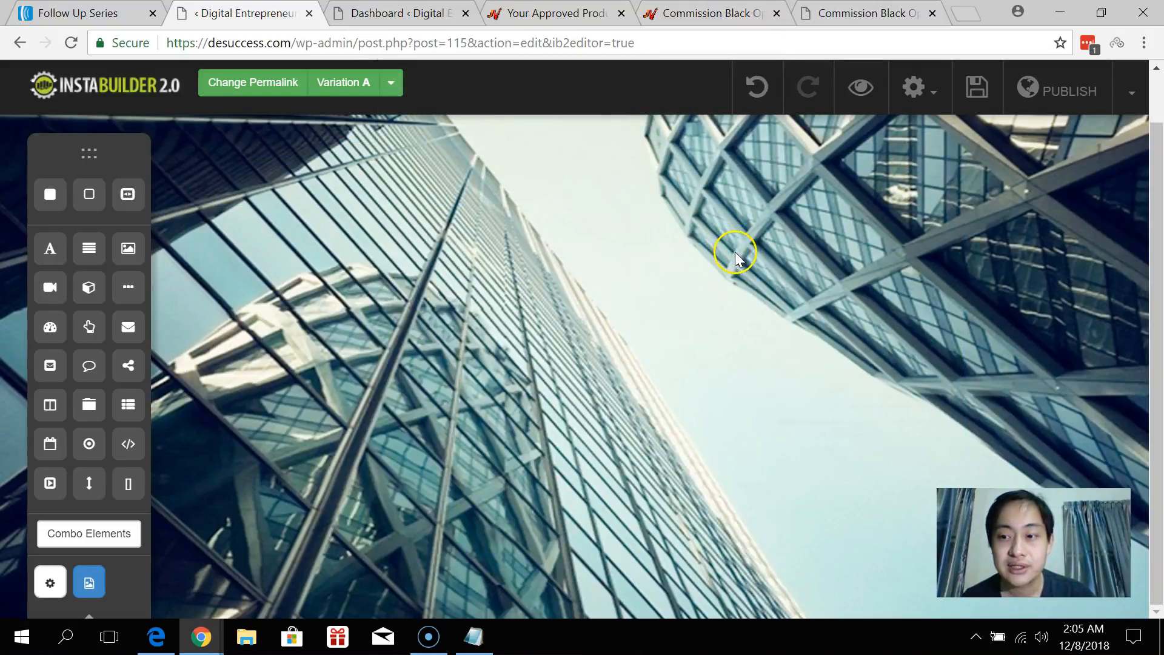
click(758, 87)
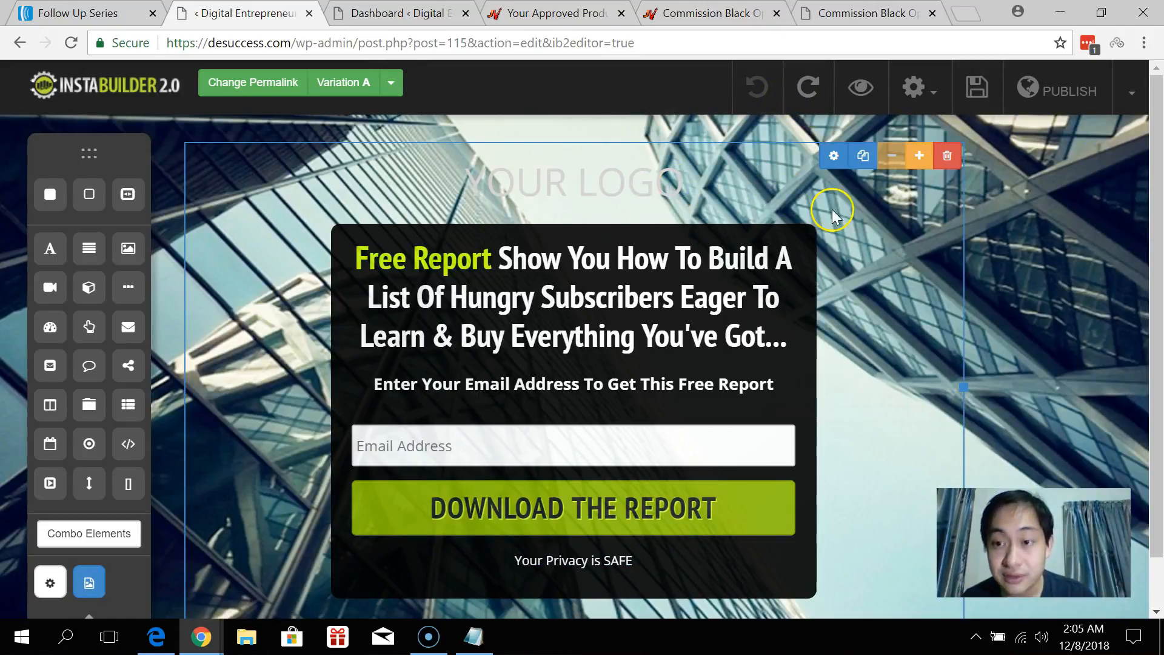
drag(634, 175, 667, 204)
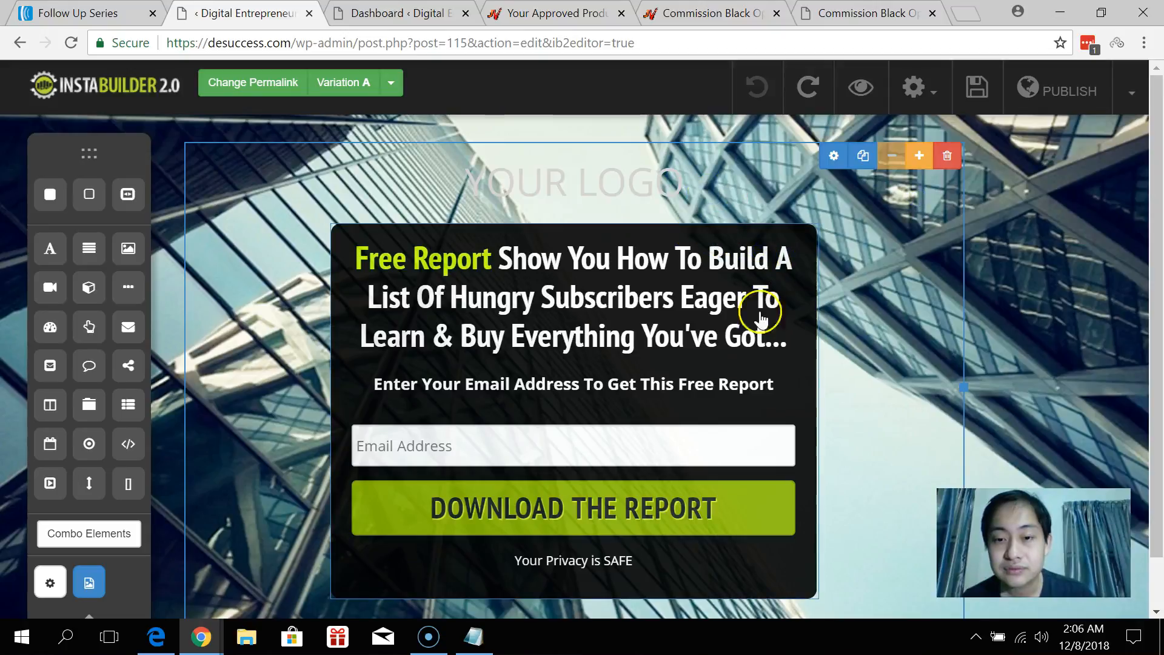
Delete the email-and-download opt-in section, then undo the deletion.
click(674, 441)
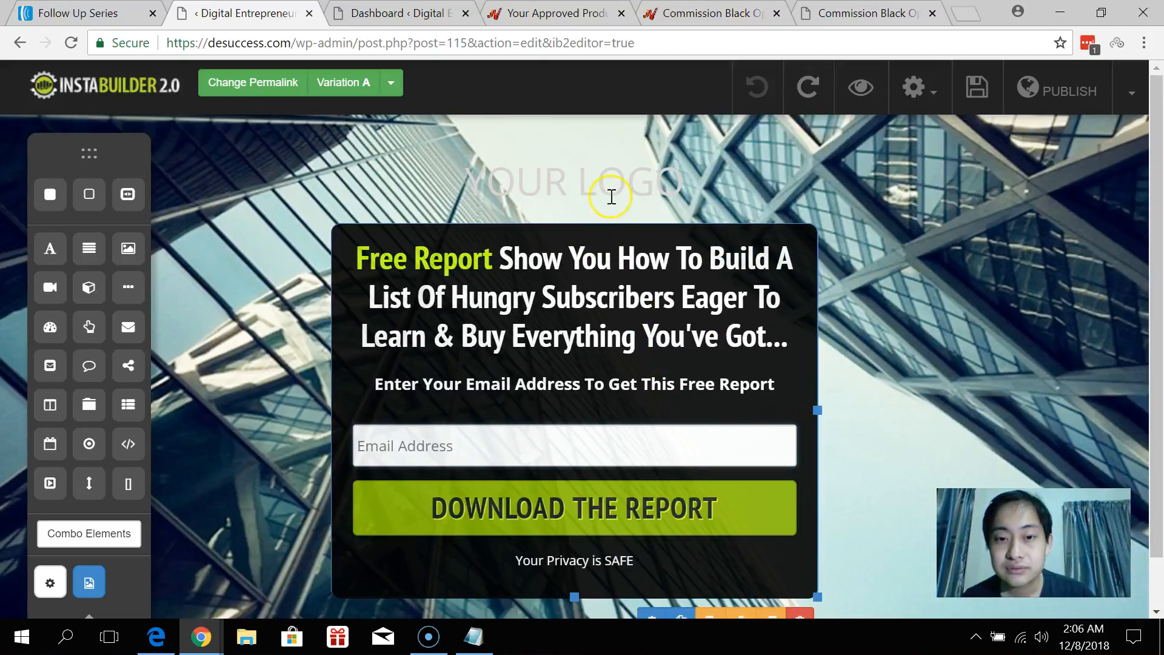
click(947, 155)
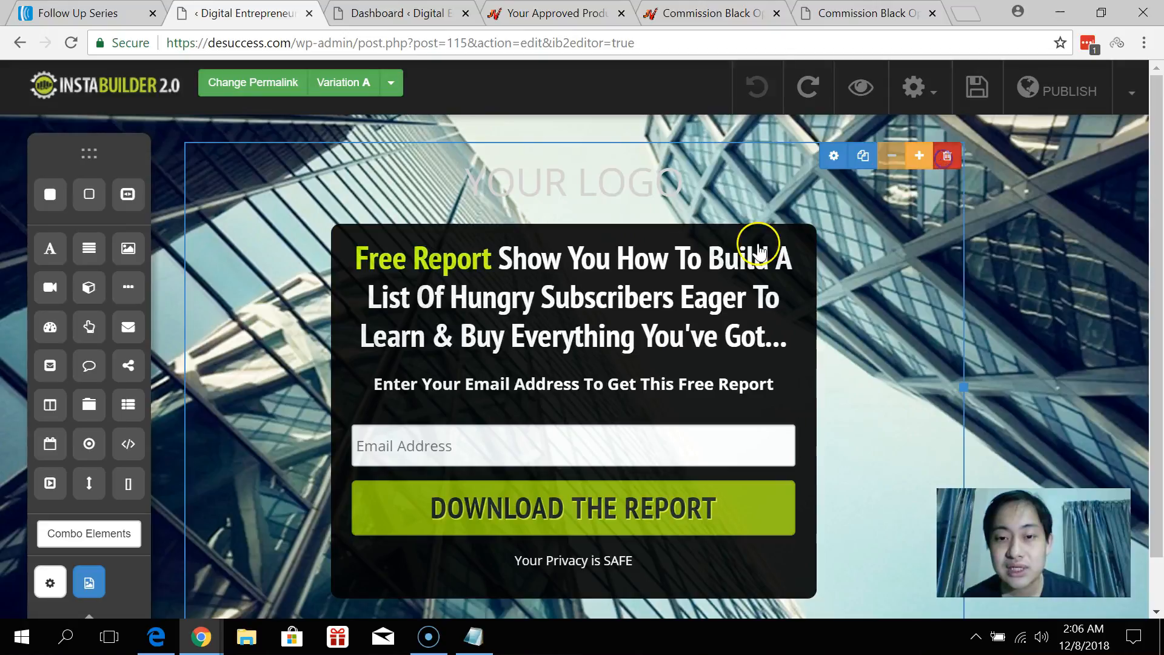
click(672, 144)
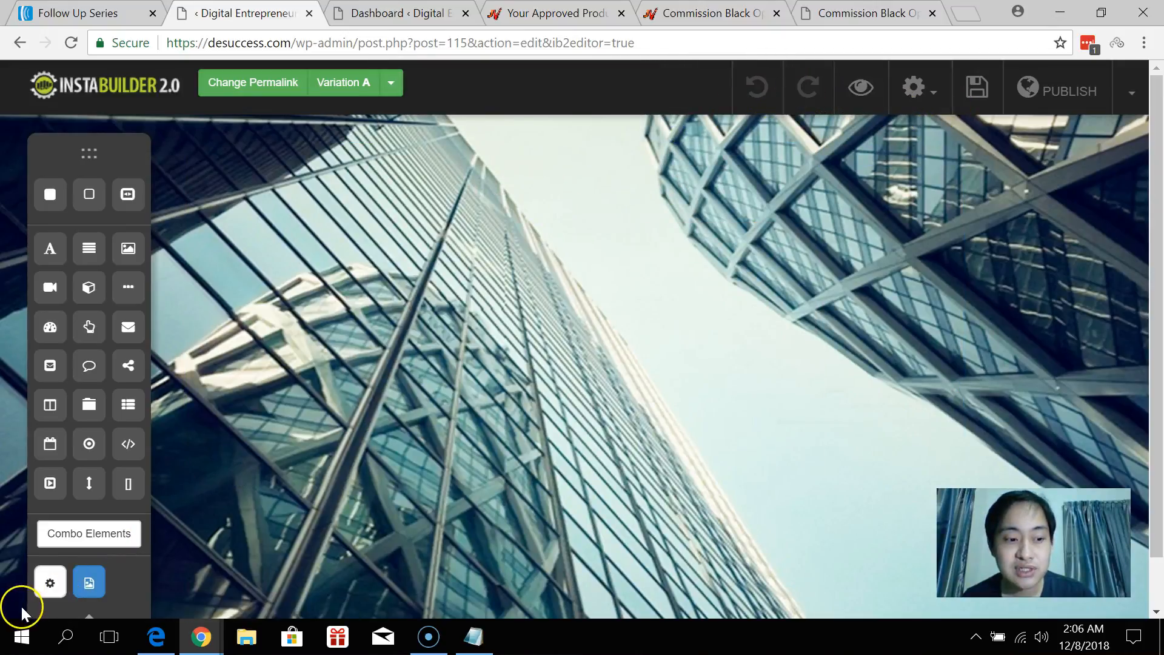
key(ctrl+z)
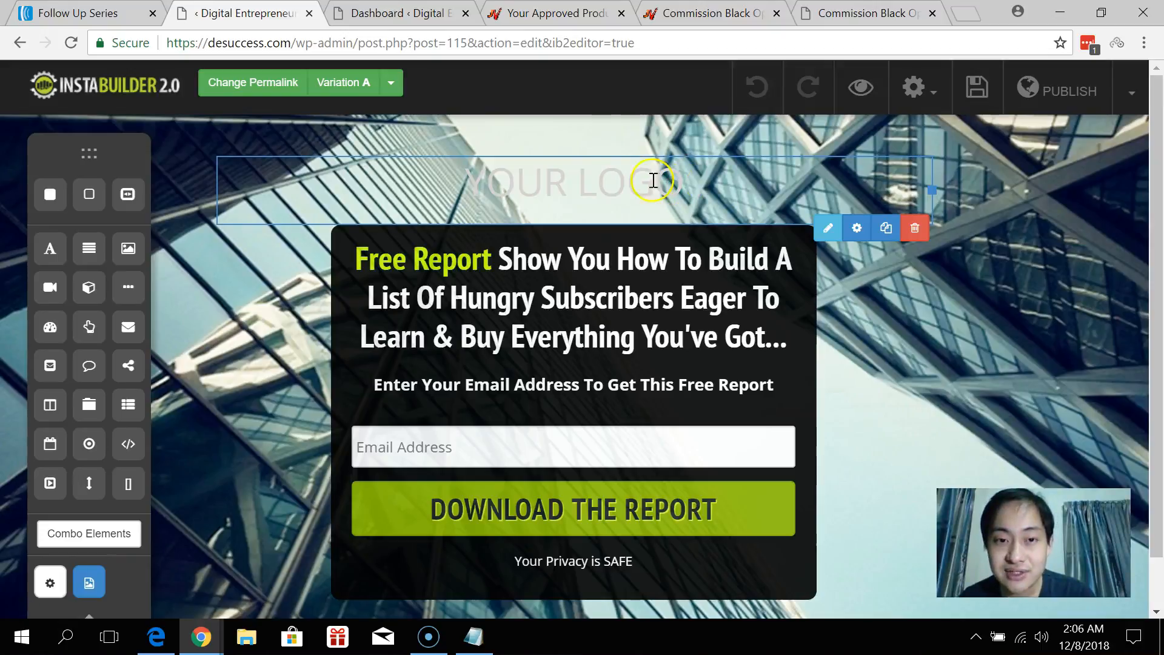
Remove the YOUR LOGO placeholder from the page.
click(915, 228)
click(671, 155)
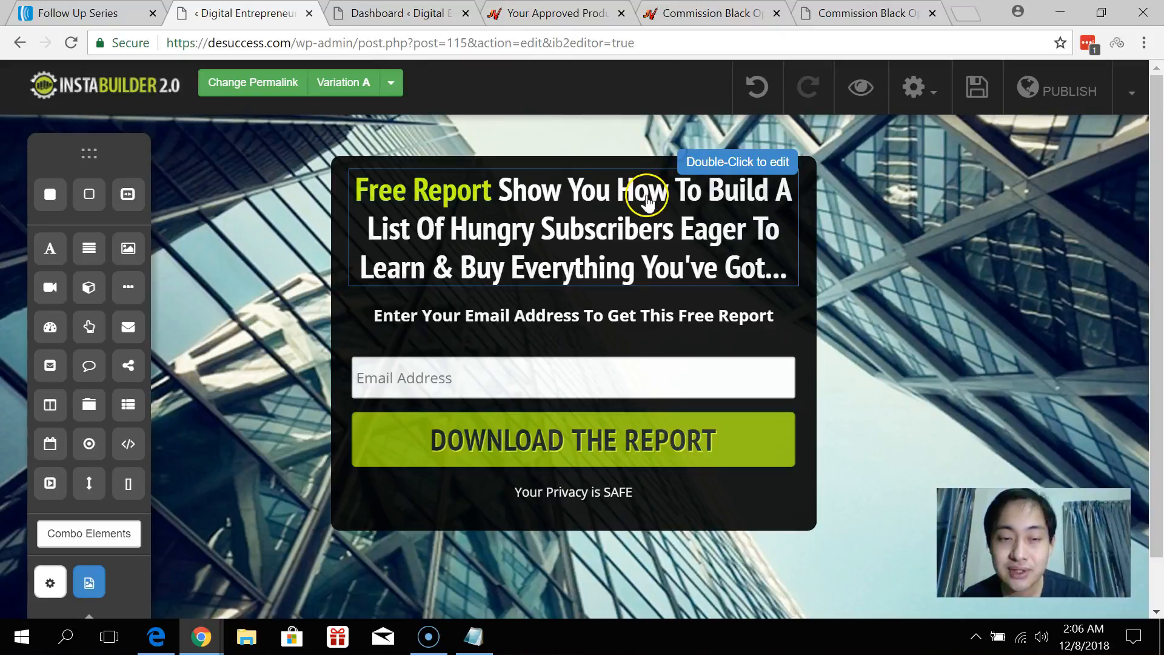
scroll(767, 503, down, 1)
scroll(614, 531, up, 1)
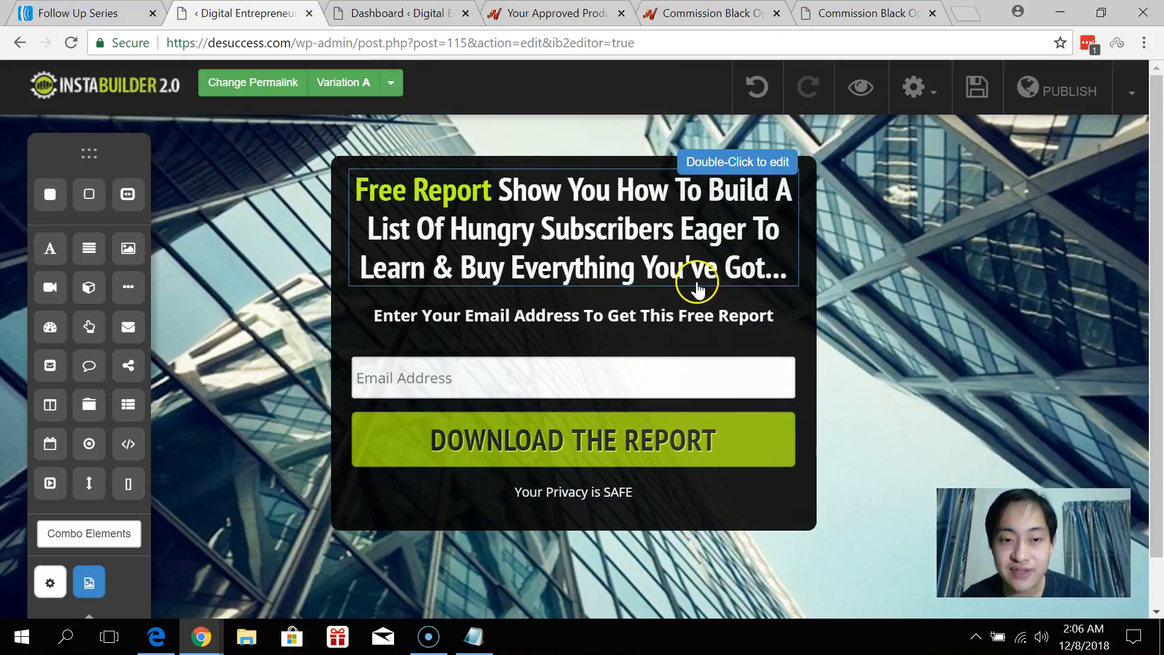
Edit the headline inline, select the wording after Free Report, then switch to the Dashboard page.
click(684, 194)
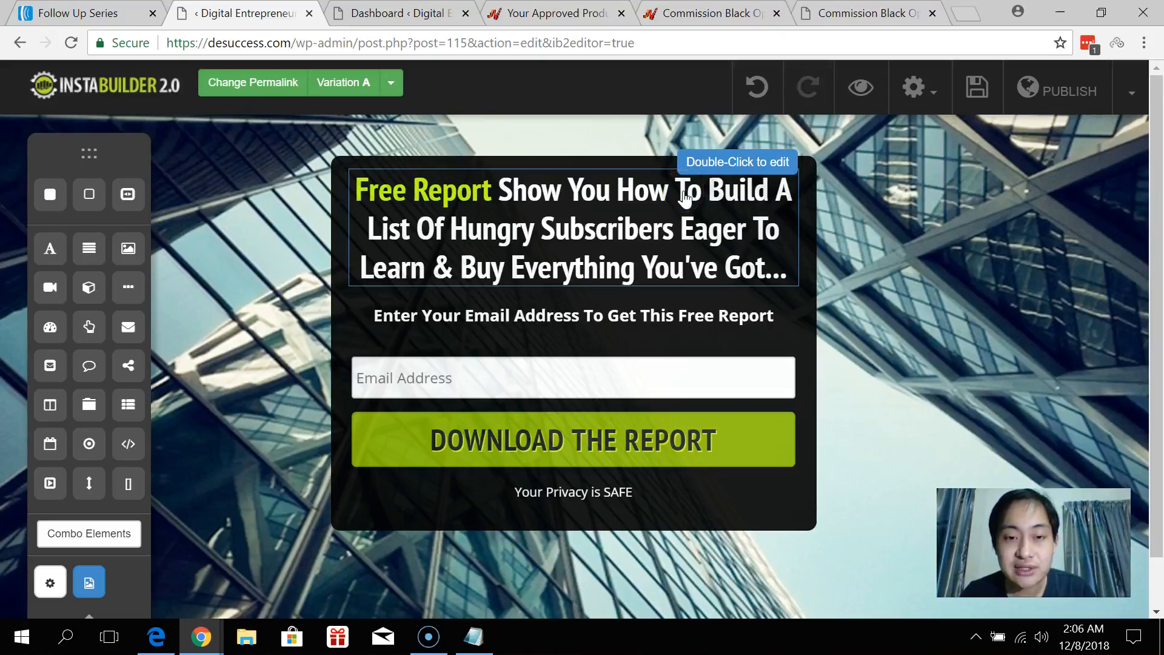
double_click(684, 194)
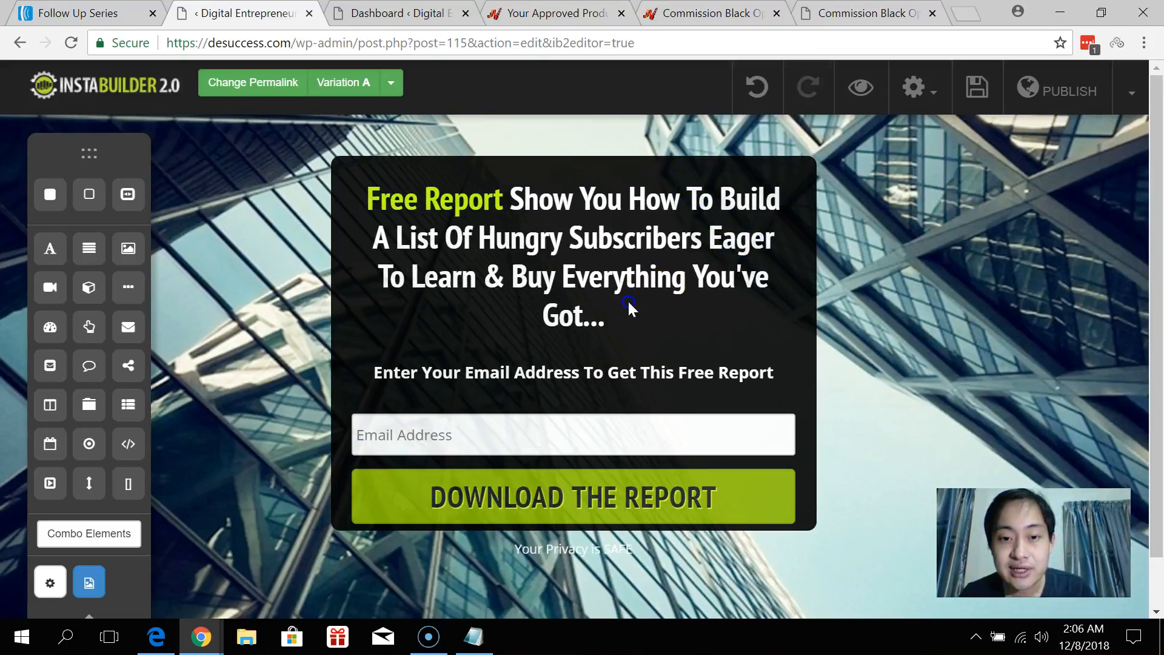
drag(609, 319, 539, 205)
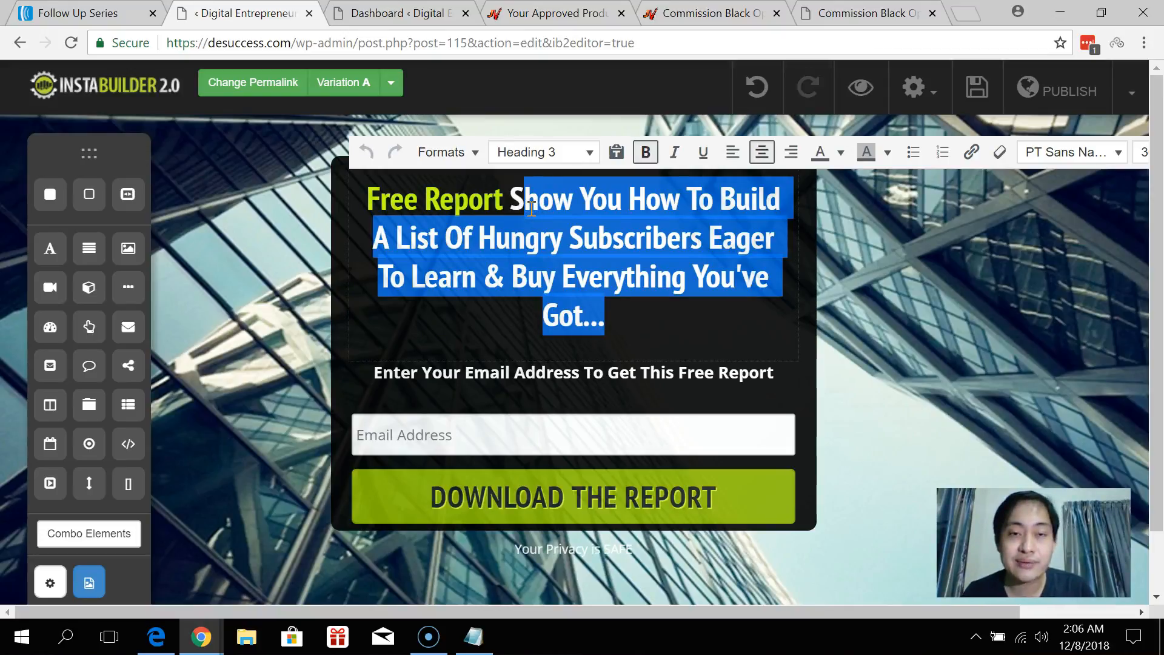
click(432, 19)
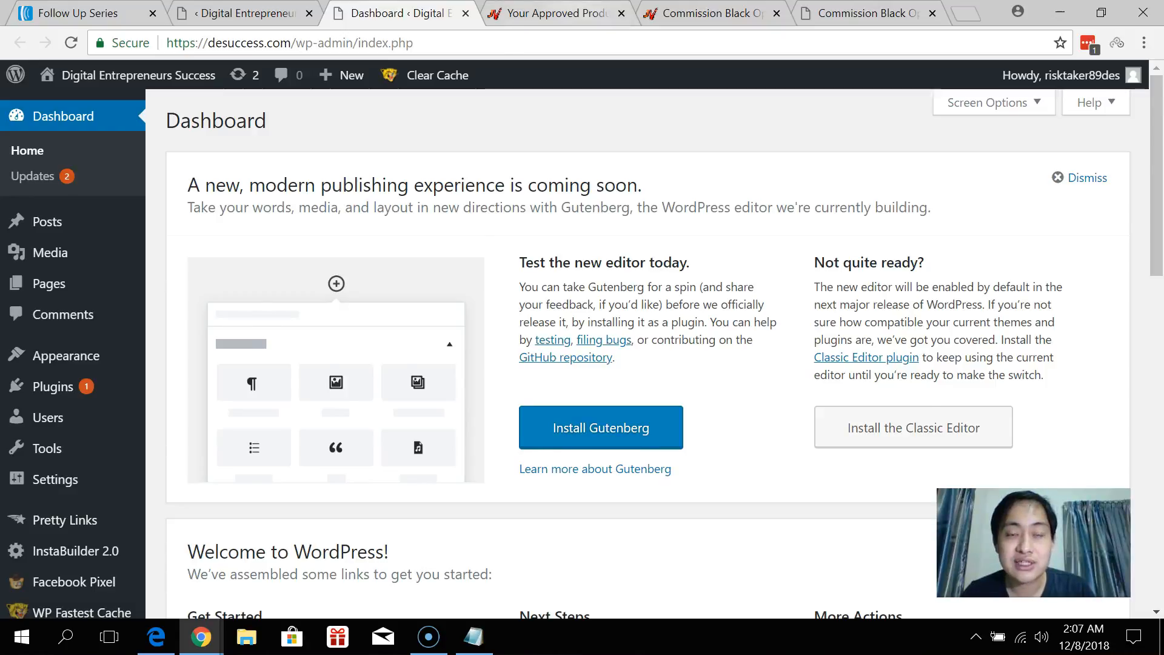
Bring up the Commission Black Ops sales page and move its tab beside the editor.
click(584, 17)
click(856, 17)
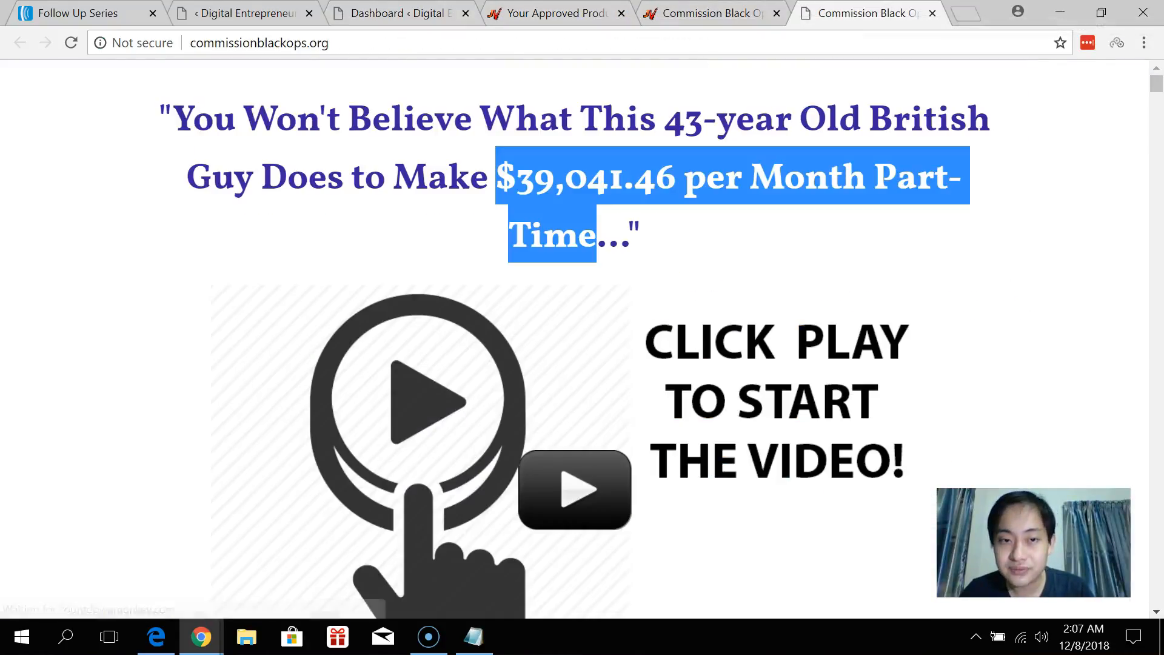
click(845, 162)
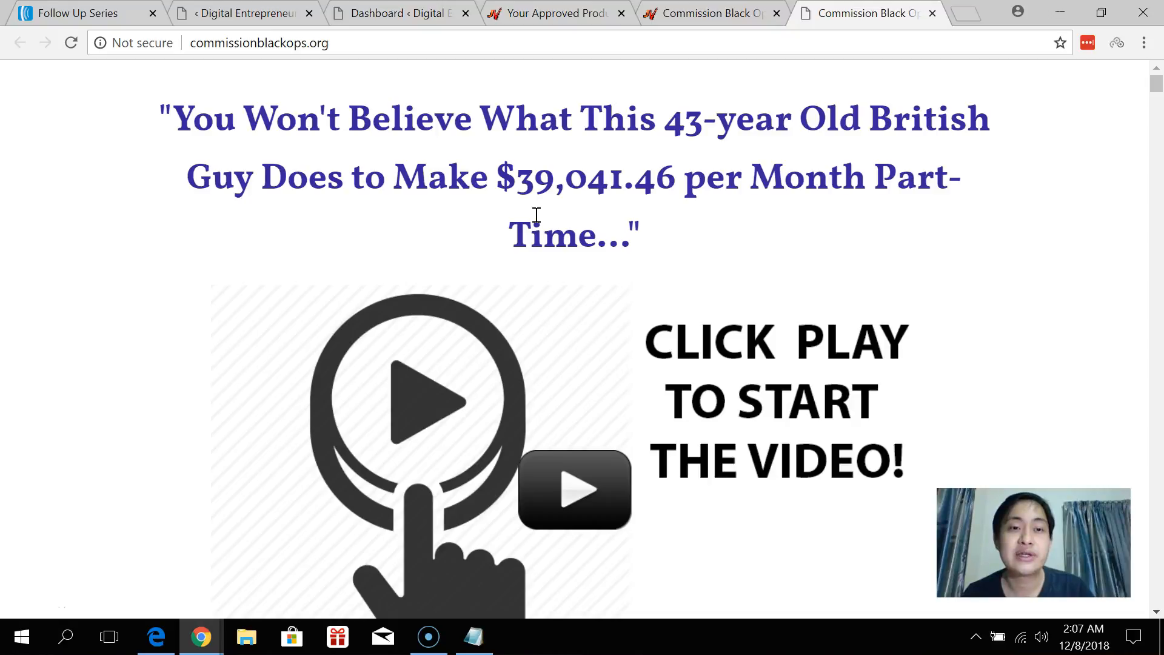
drag(827, 9, 376, 12)
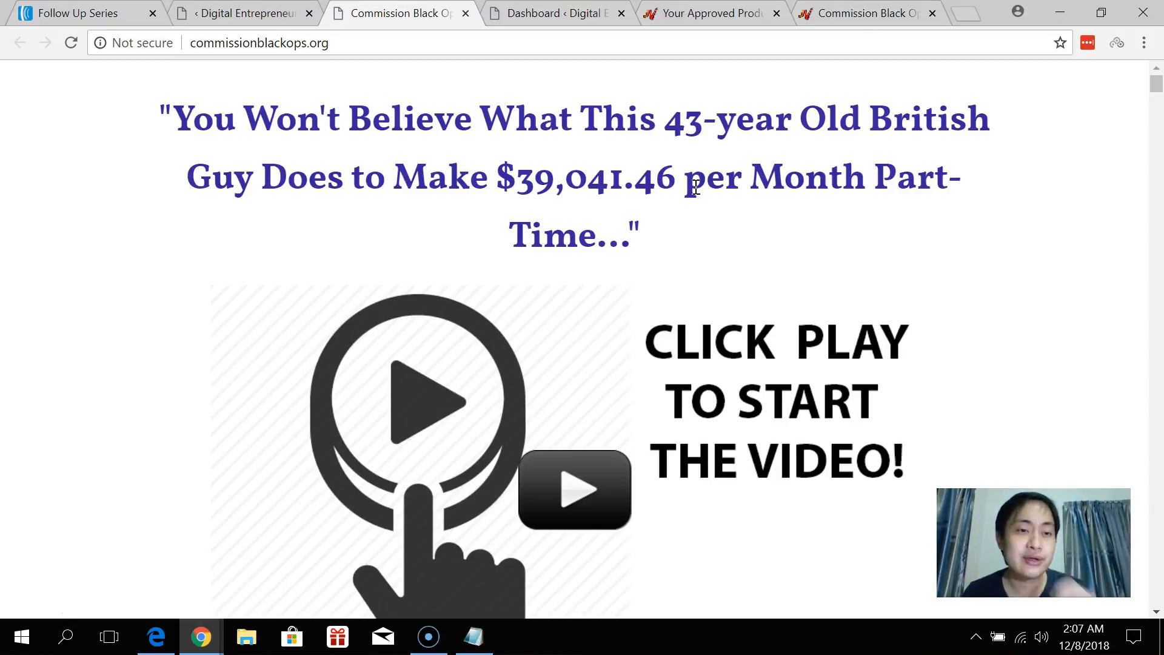
Select the sales page's entire headline for reference, then go back to the editor.
drag(673, 231, 331, 127)
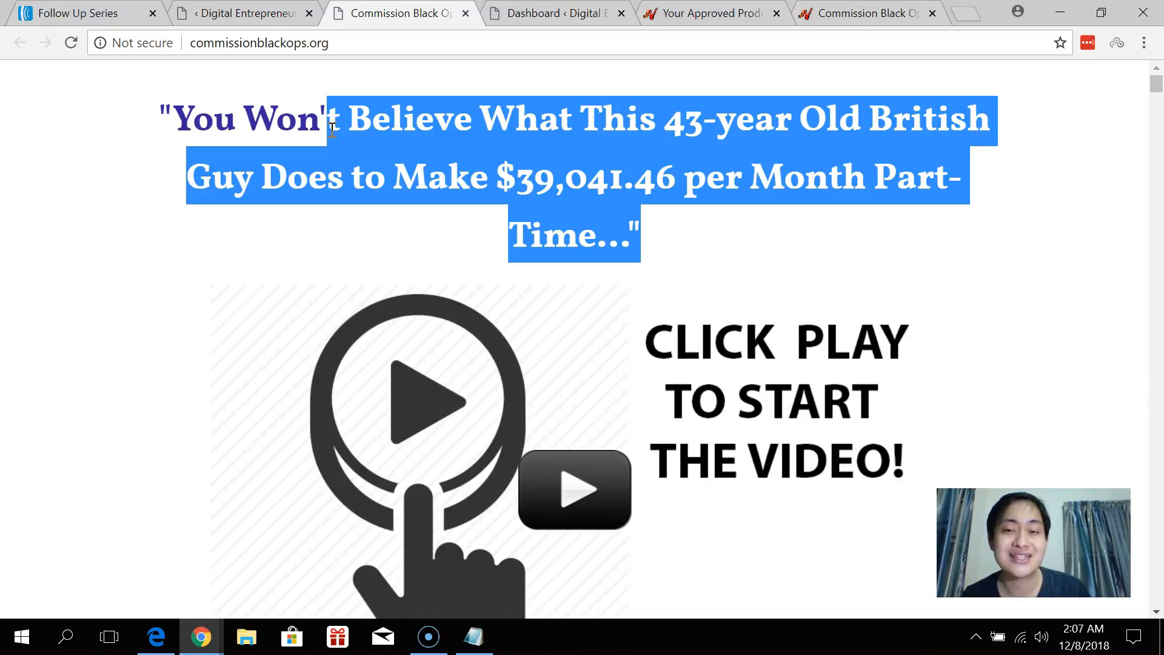
click(599, 183)
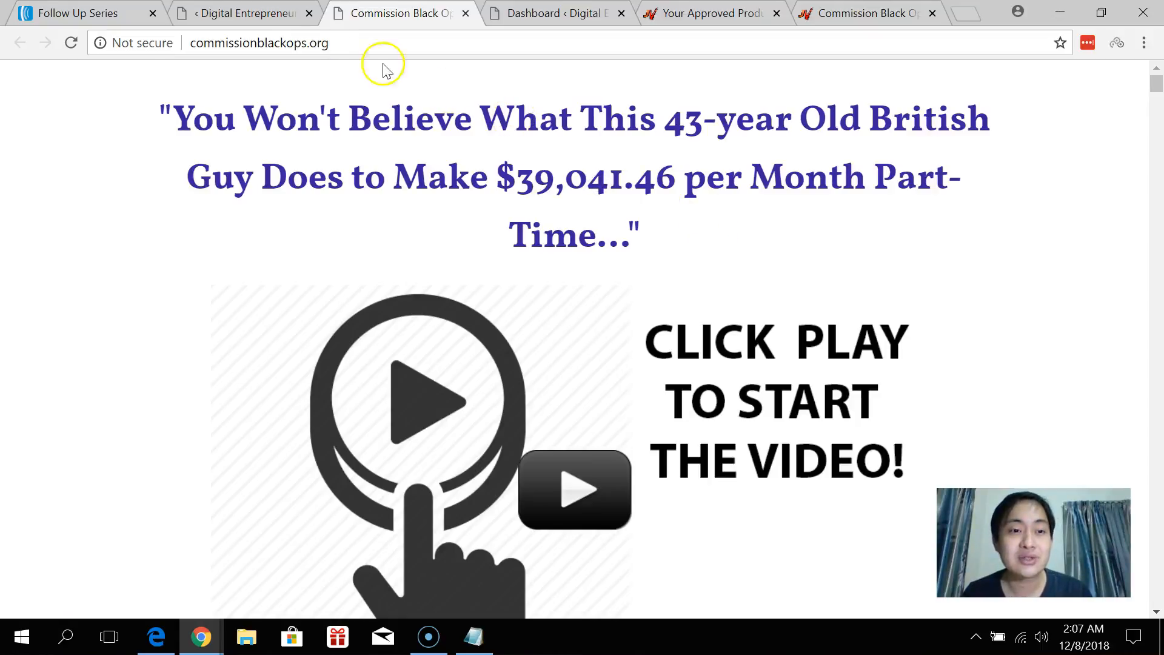
drag(163, 112, 650, 238)
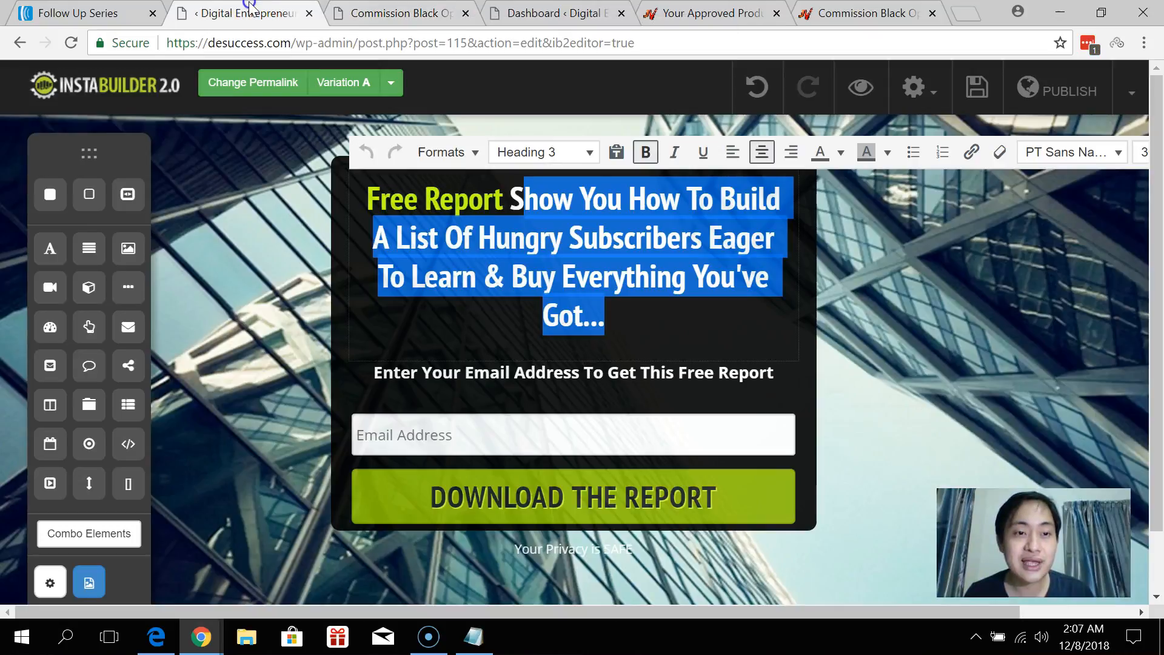
click(246, 12)
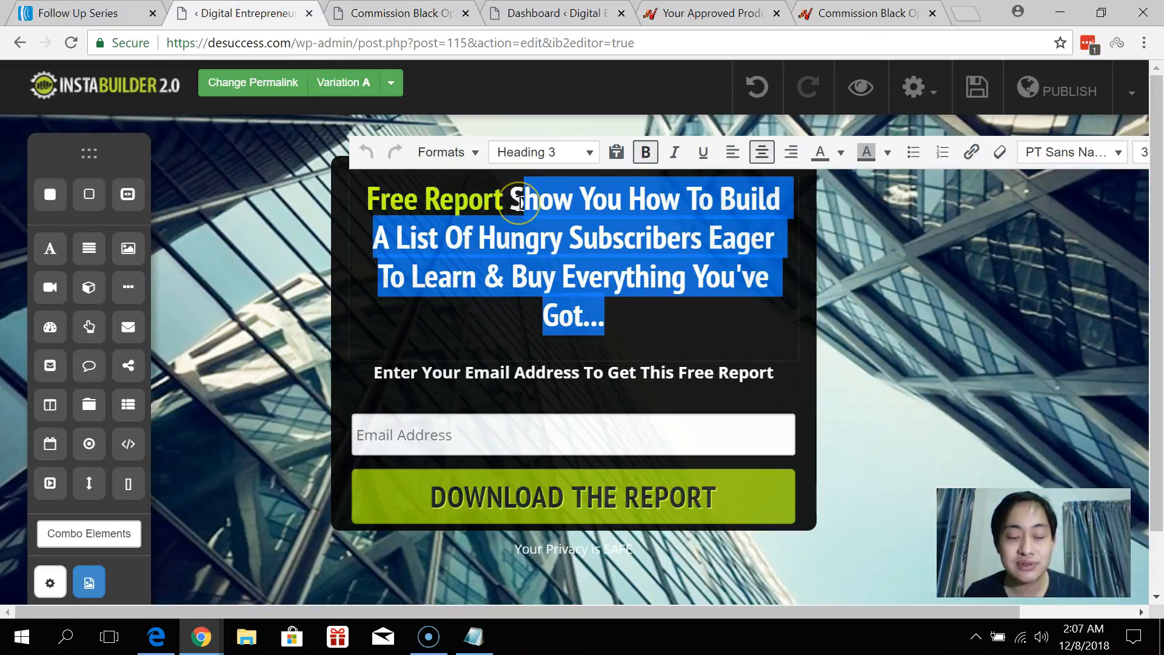
Type the headline opening 'Copy This 43 Year Old British', fixing typos along the way.
text(Copy)
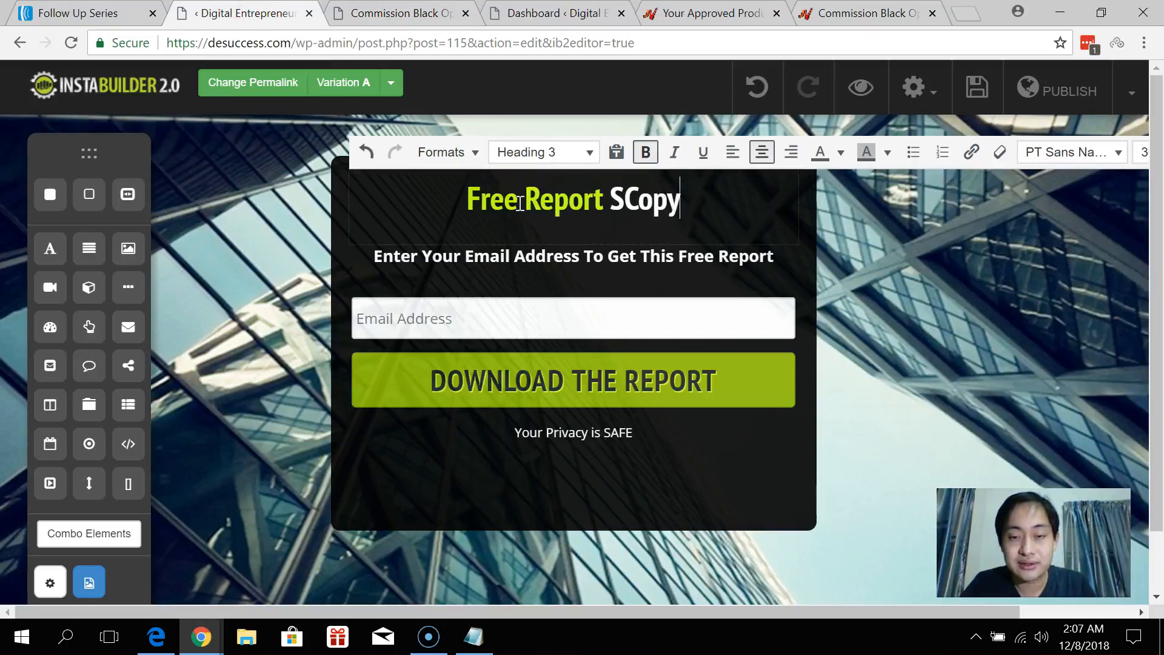
key(BackSpace)
key(BackSpace)
key(BackSpace)
key(BackSpace)
text(")
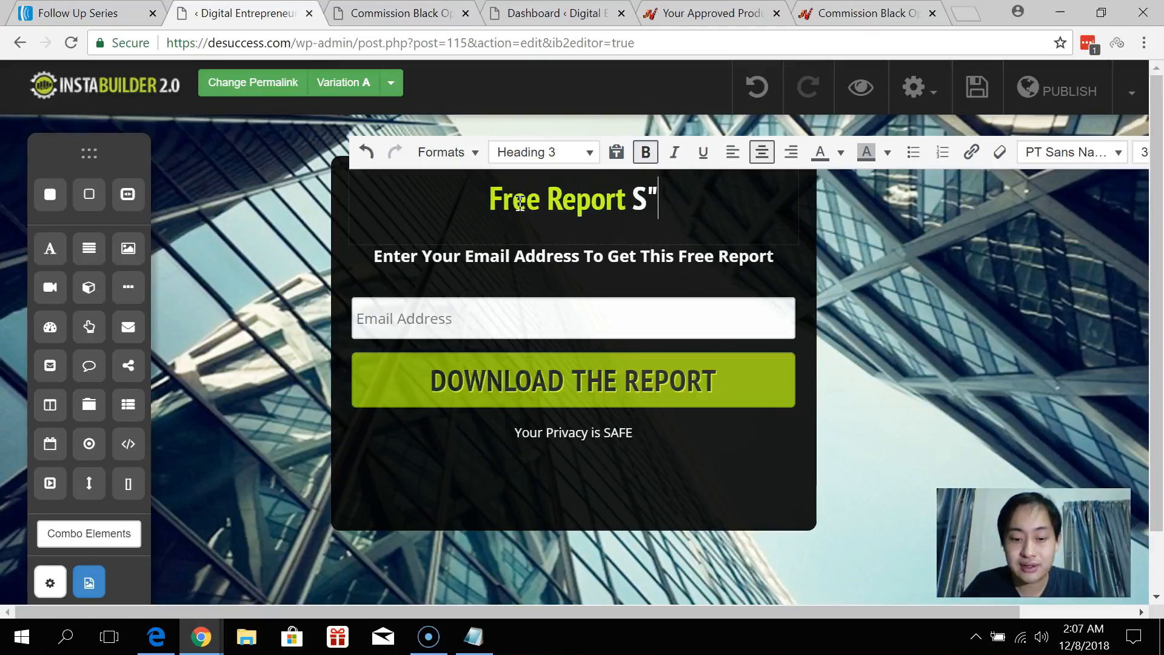
text(Copy This)
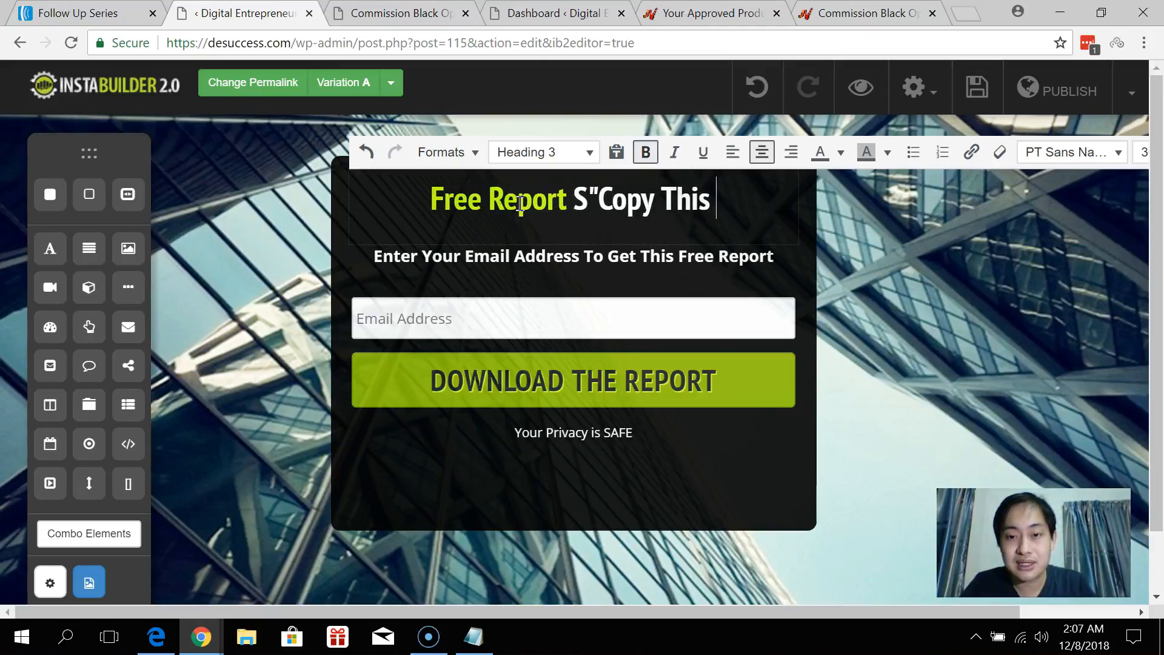
key(BackSpace)
key(BackSpace)
text(s 43 )
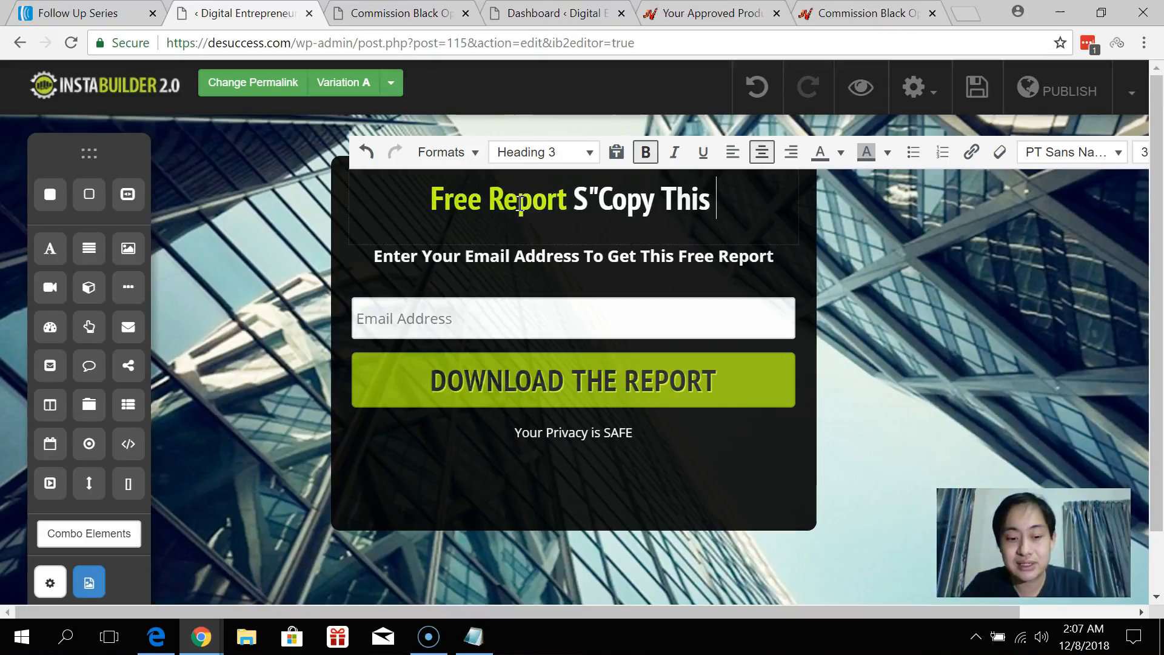
text(Year Old )
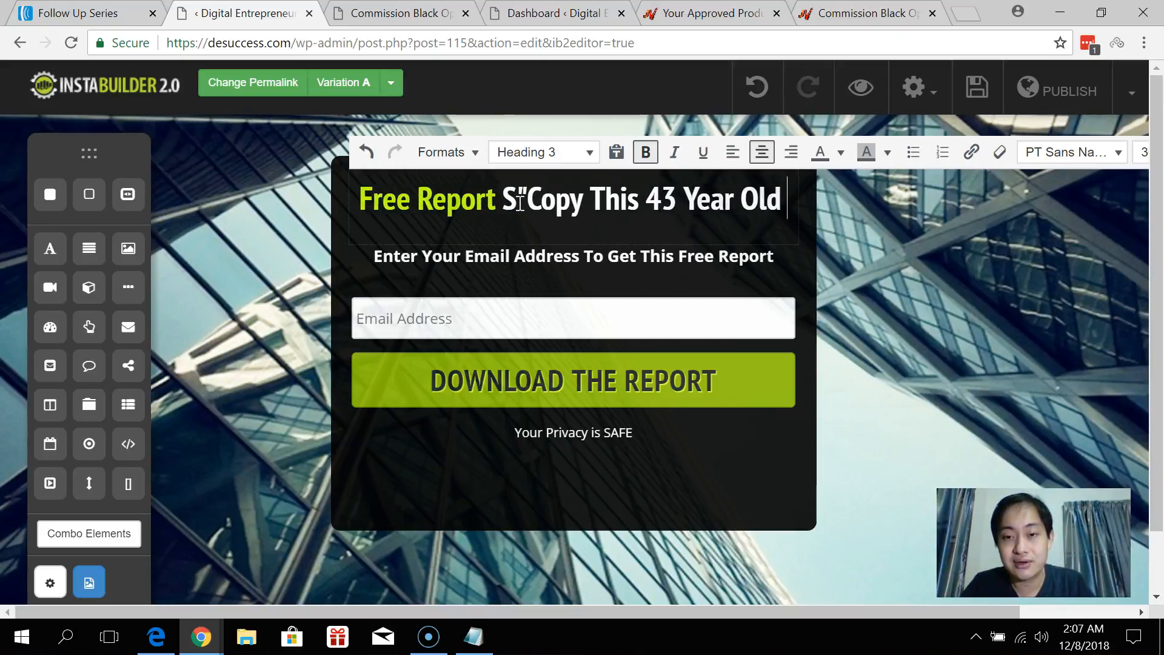
text(Brithi)
key(BackSpace)
key(BackSpace)
text(ish)
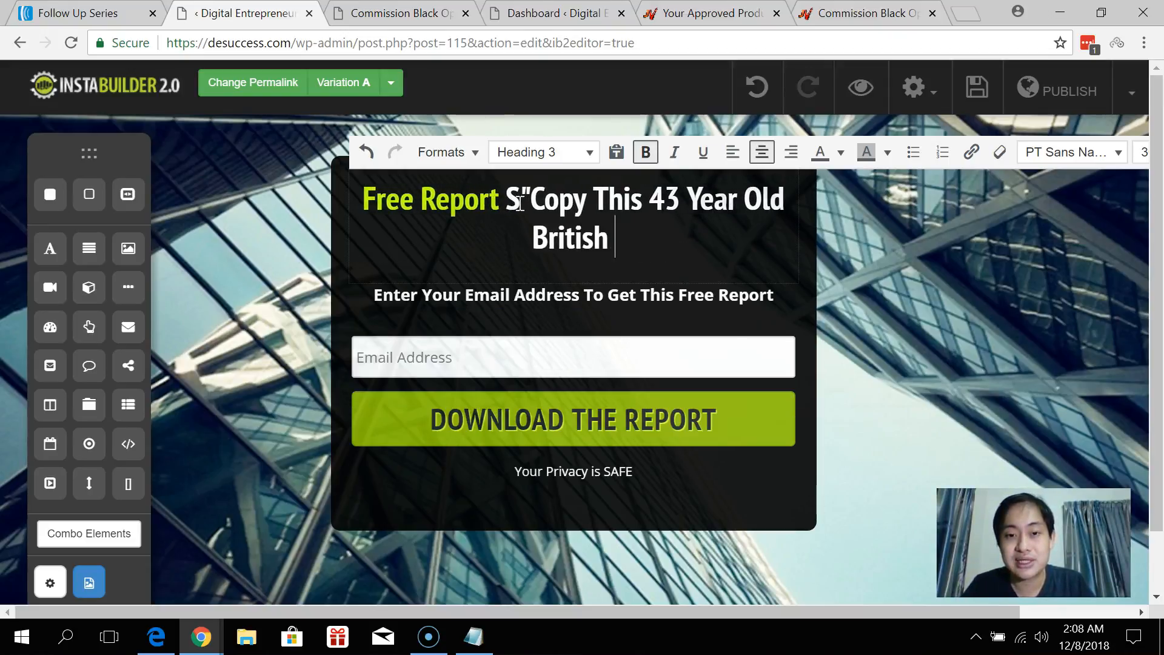
click(393, 15)
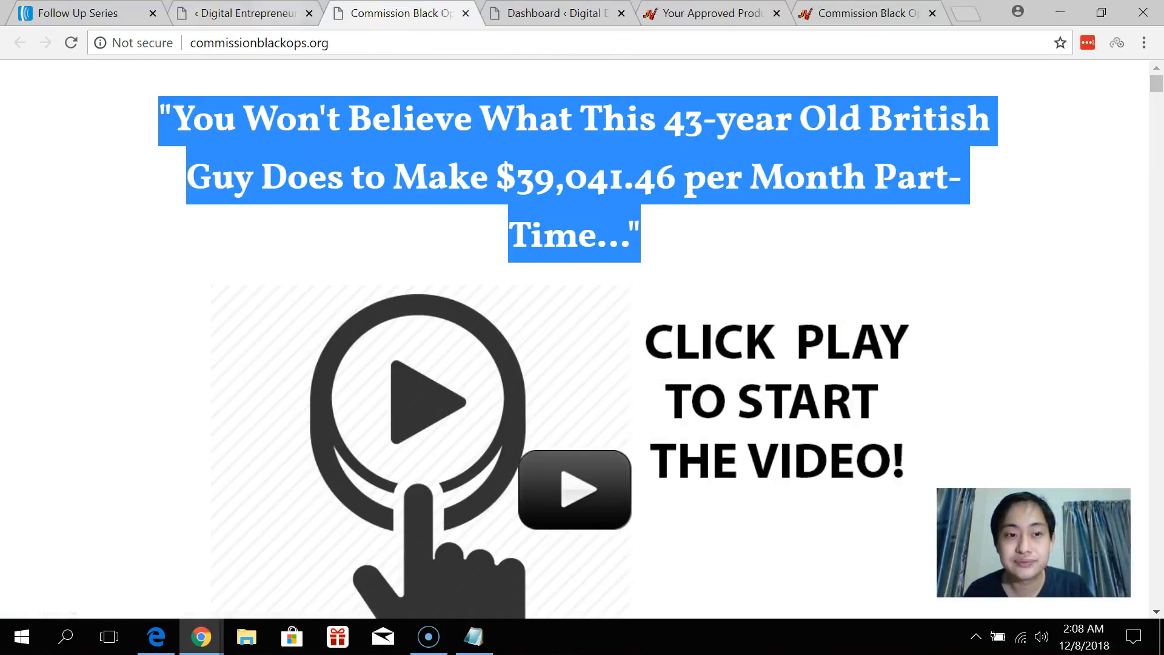
click(262, 14)
Continue the headline with 'Guy's $39041.46 Per Month Method...' matching the sales page.
text(Guy's)
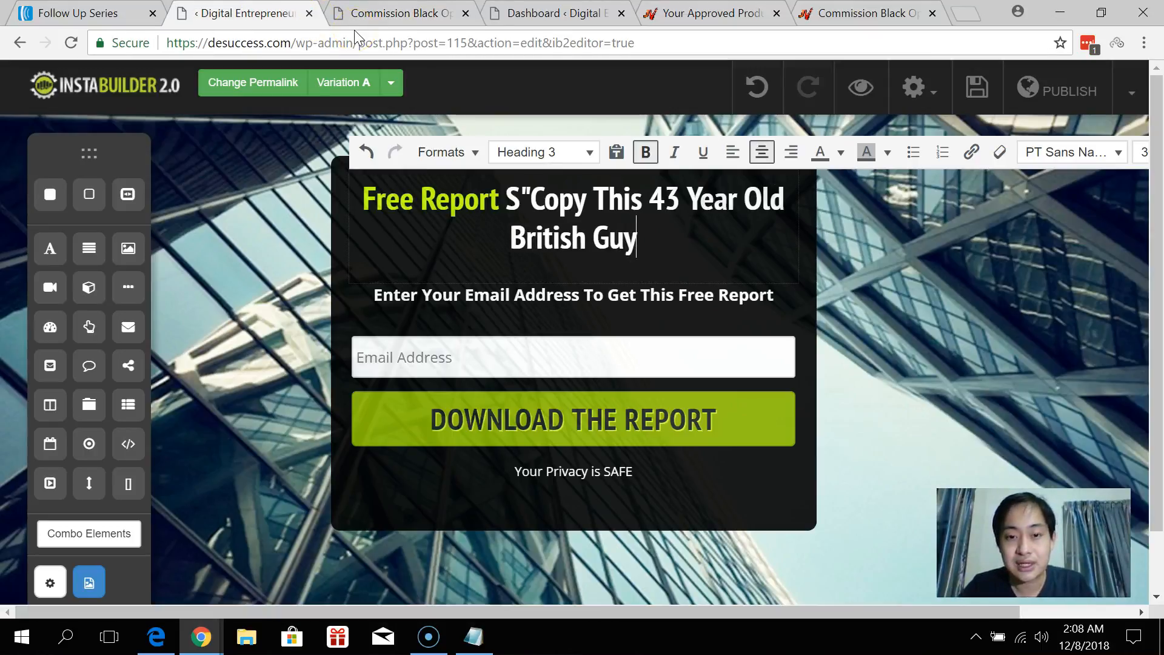
click(443, 13)
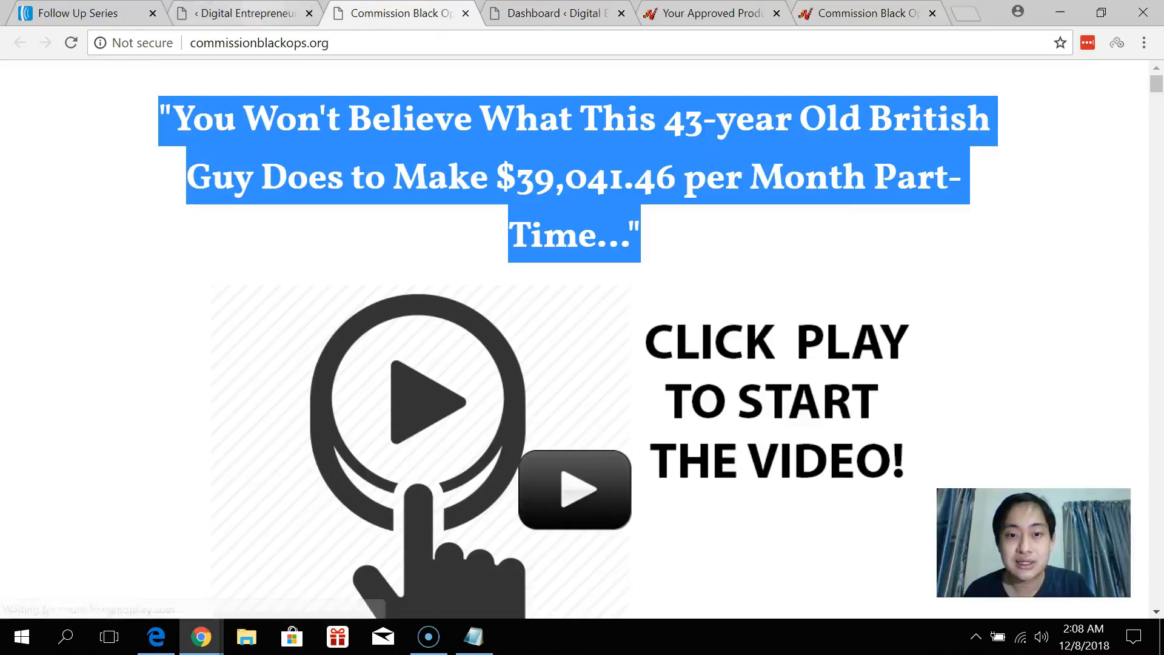
click(250, 15)
text(#)
key(BackSpace)
text($39)
click(443, 13)
click(250, 15)
text(041.46)
click(402, 13)
click(250, 14)
text(Per Month Method...")
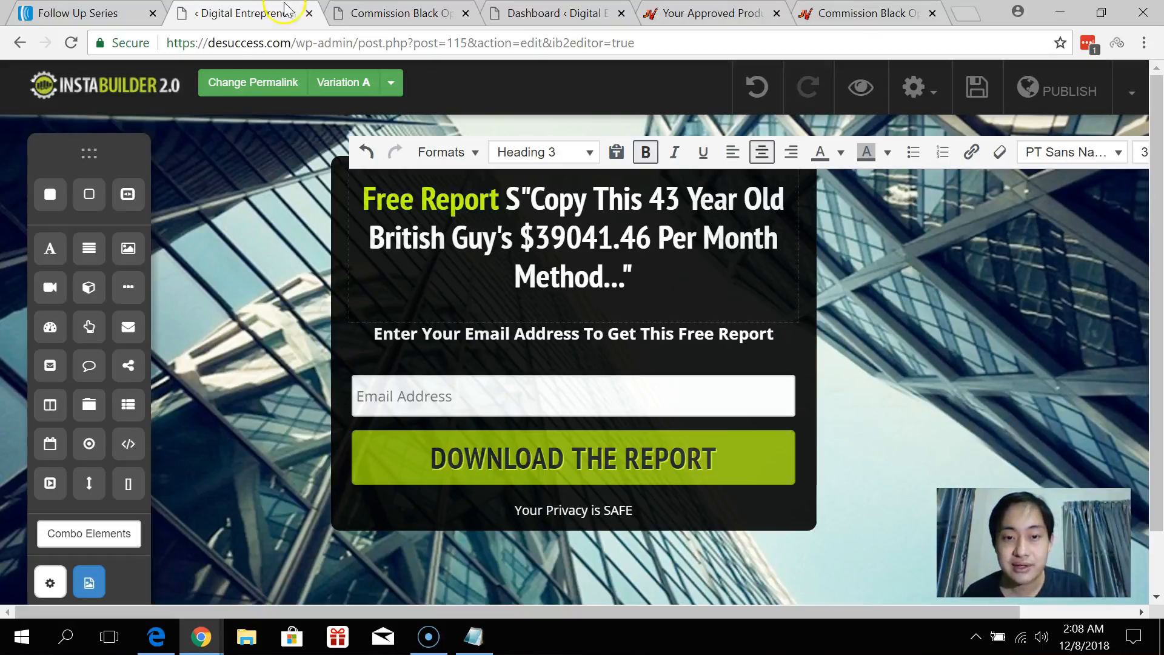
Delete the leftover 'Free Report S' text and change the opening 'Copy' to 'You Won't Believe What'.
drag(520, 200, 363, 202)
key(BackSpace)
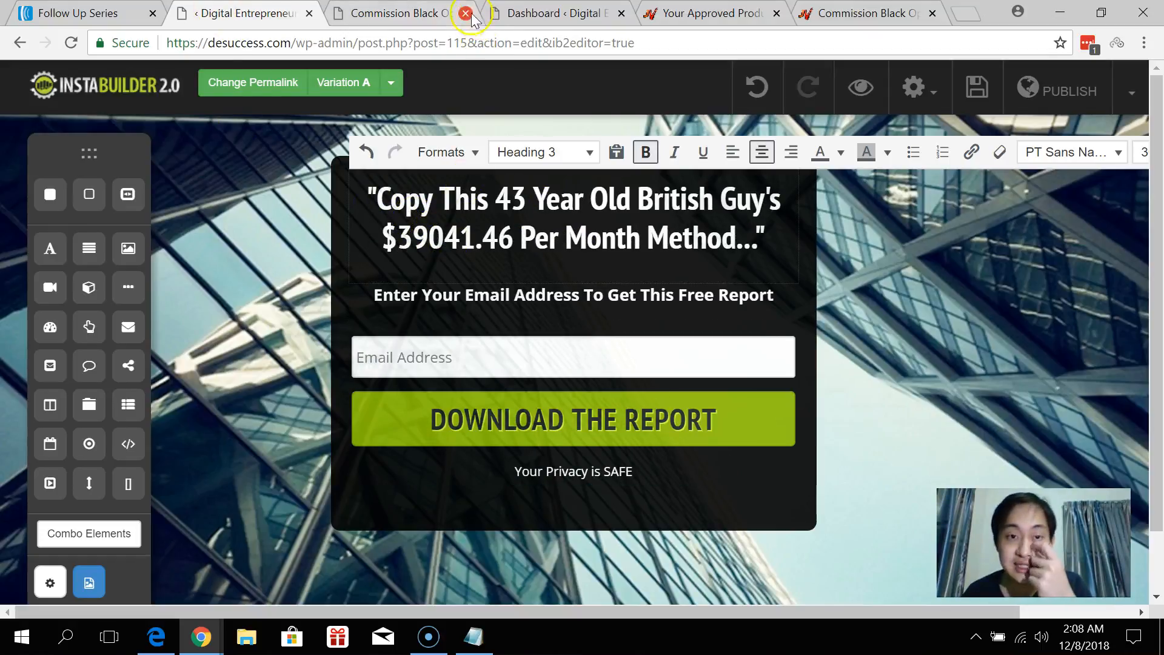
click(401, 12)
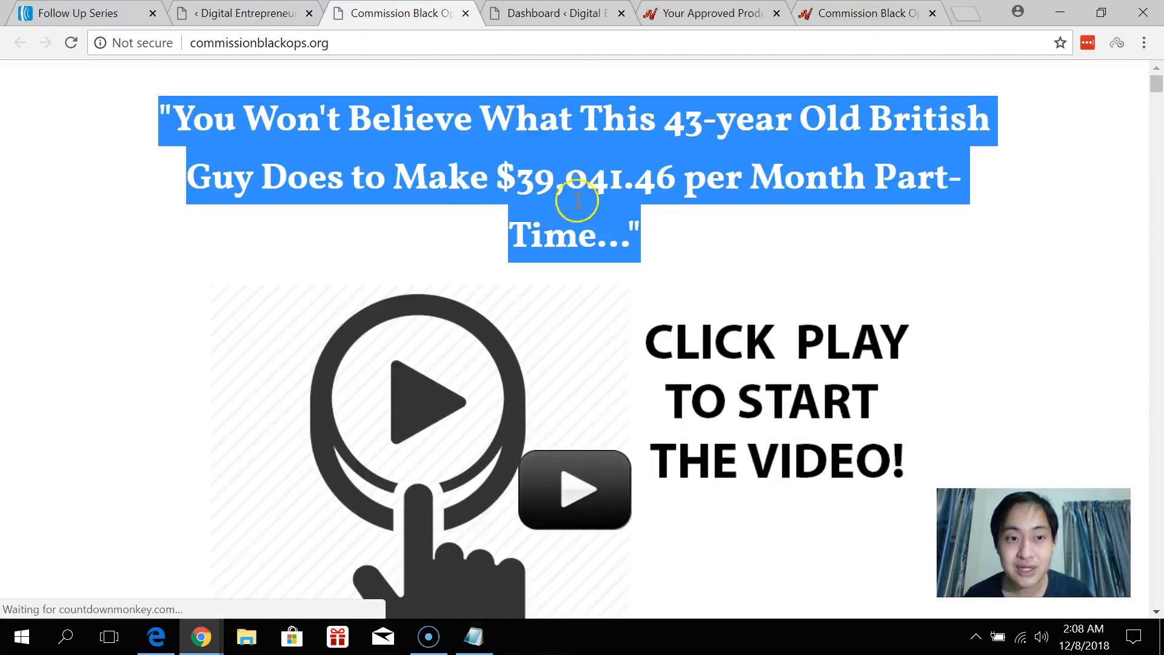
click(254, 13)
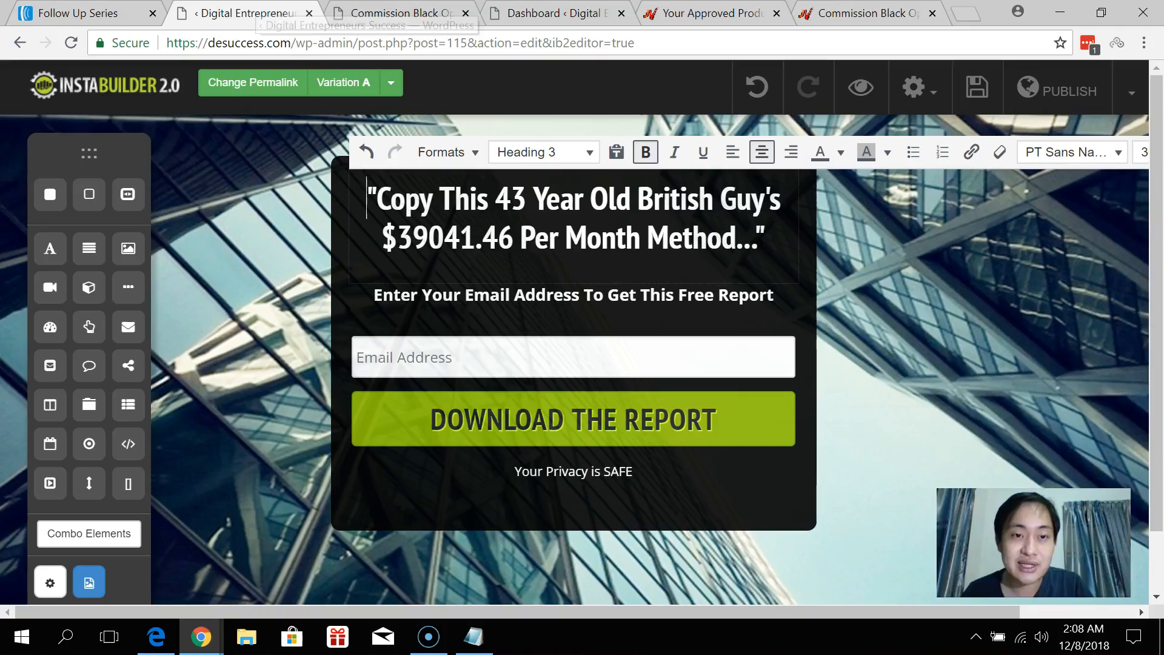
drag(376, 200, 434, 191)
text(You Won)
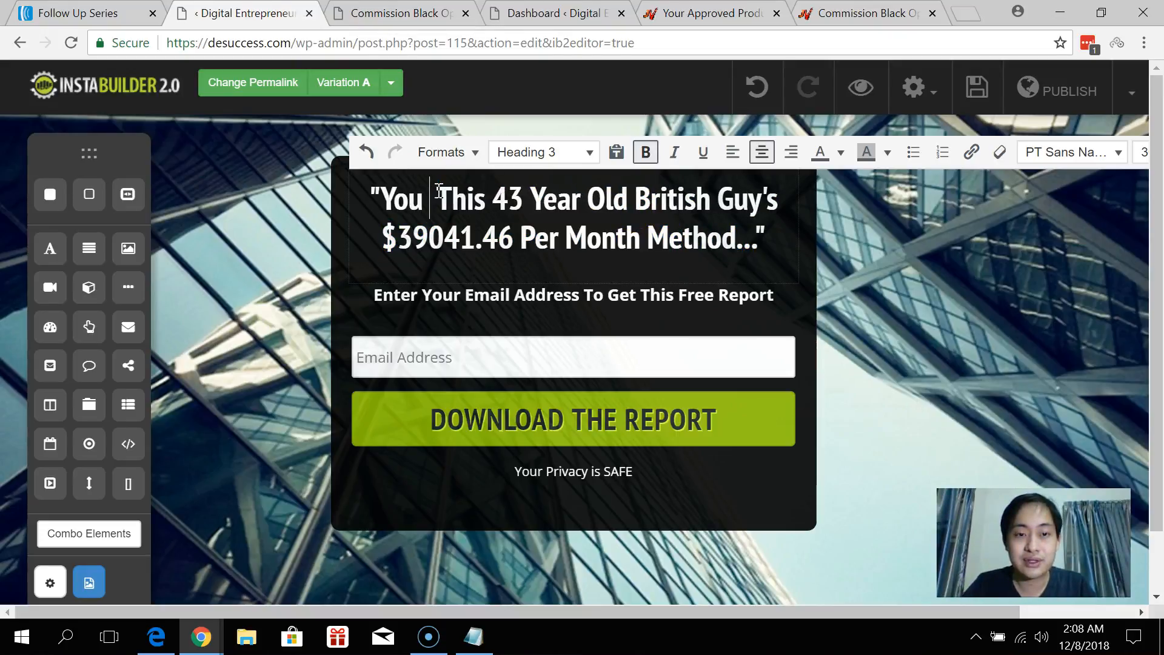
text('t Believe)
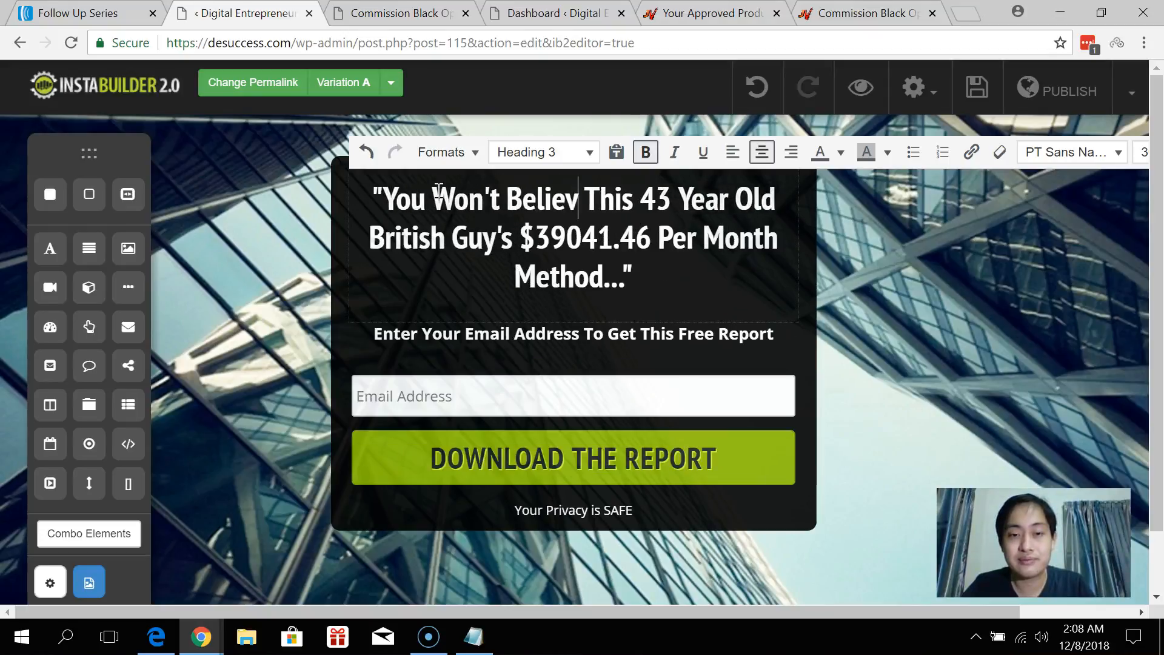
click(397, 13)
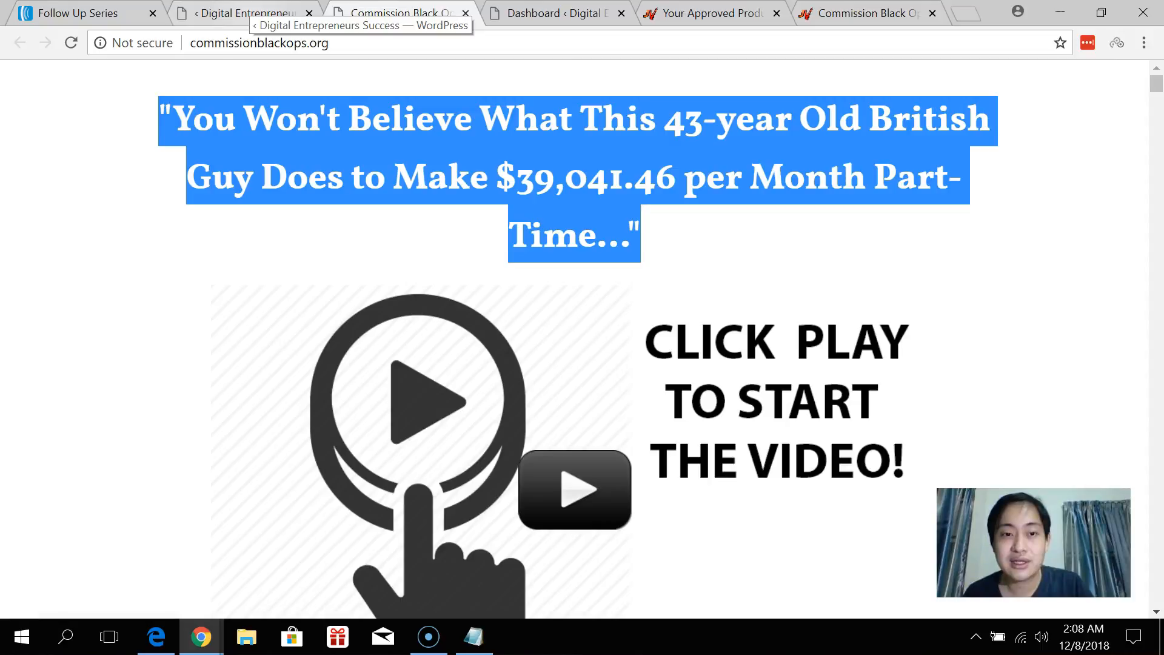
click(249, 13)
click(590, 208)
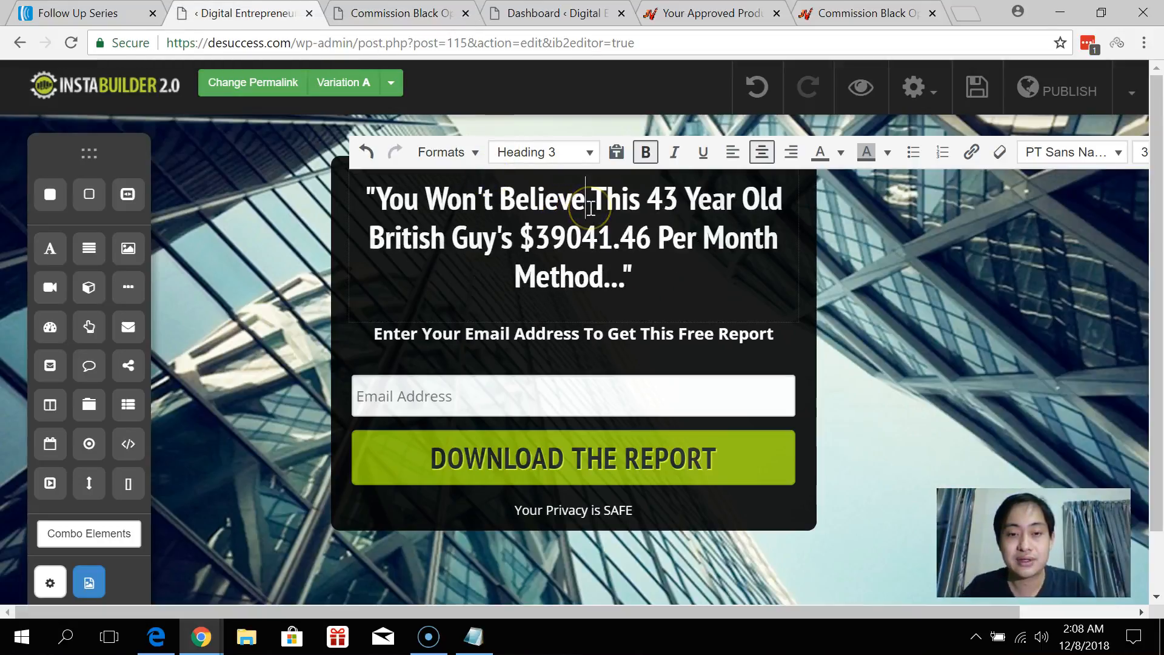
text(What)
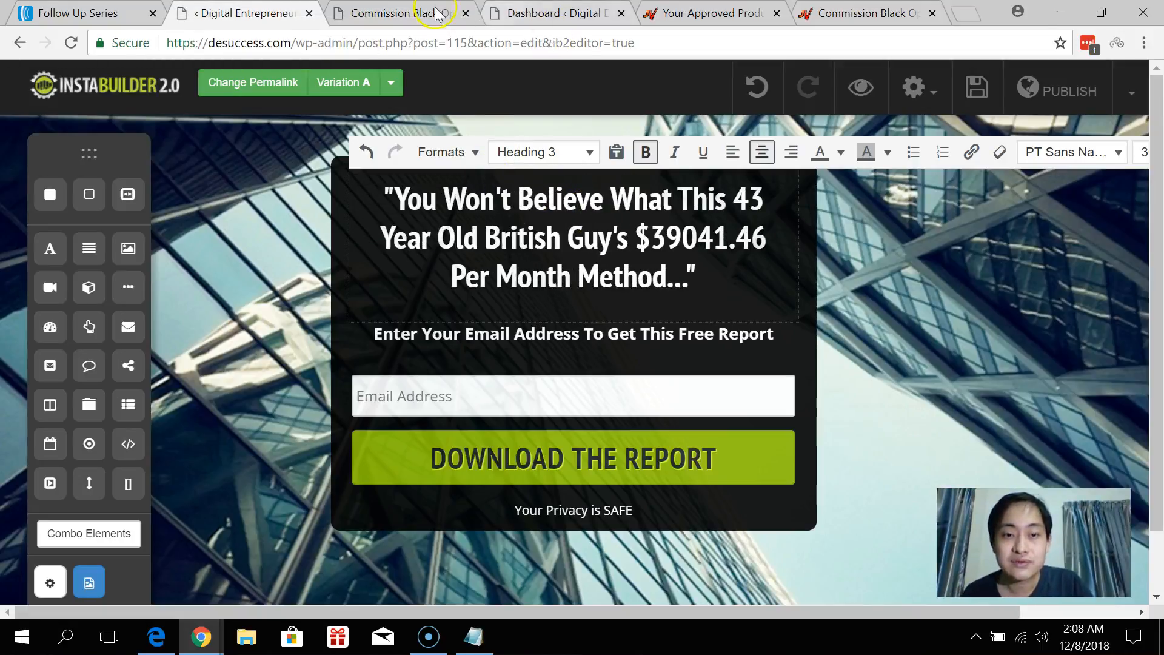
click(398, 13)
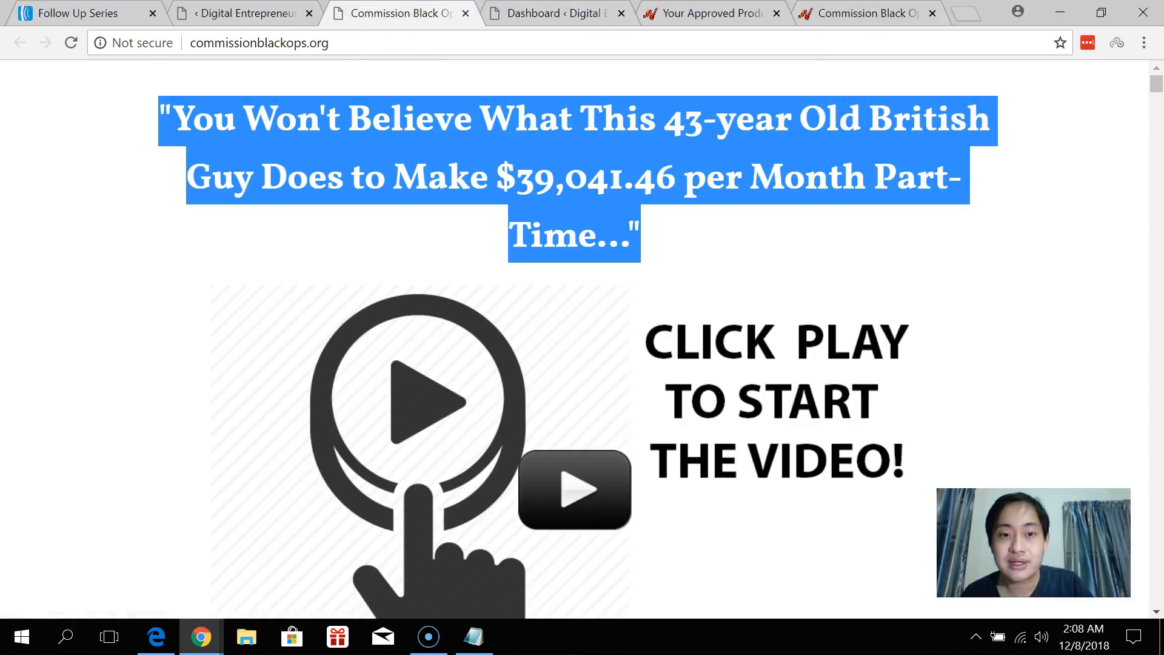
key(ctrl+shift+Tab)
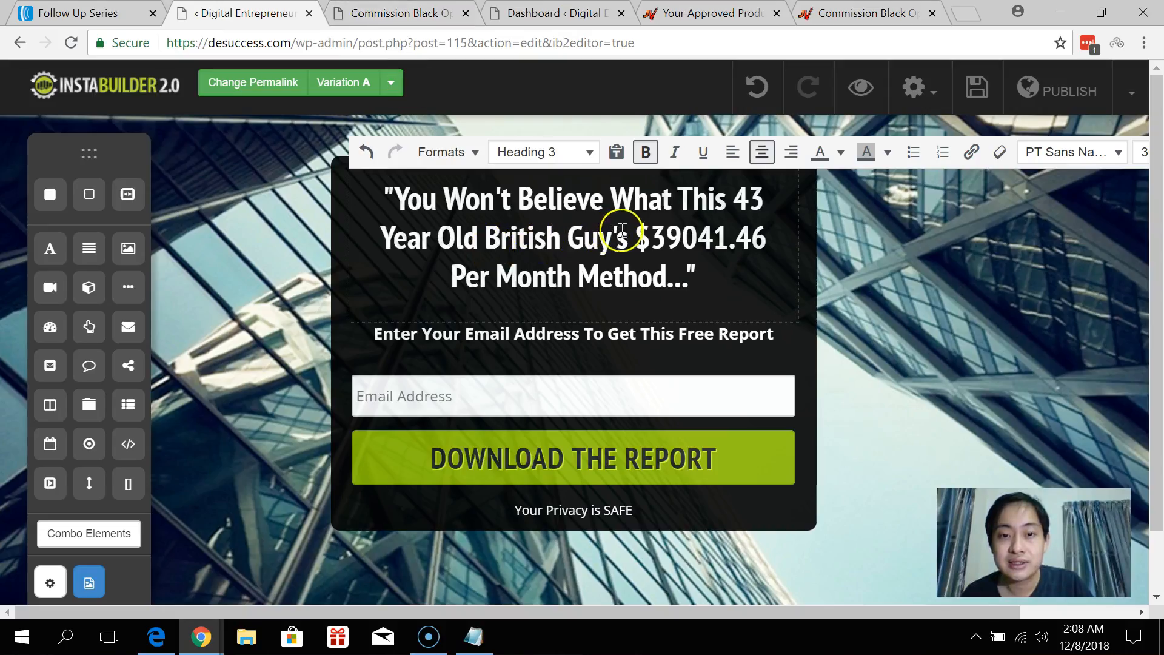
Replace the 's after Guy with 'Does To Make'.
key(BackSpace)
key(BackSpace)
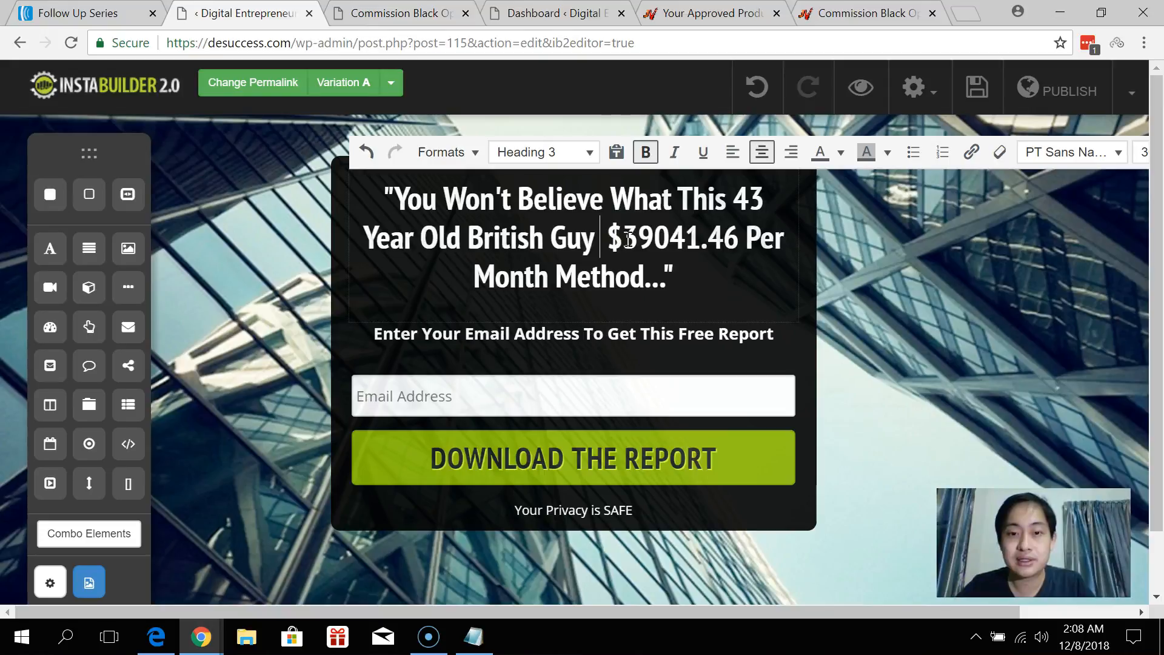
text(Does To Make)
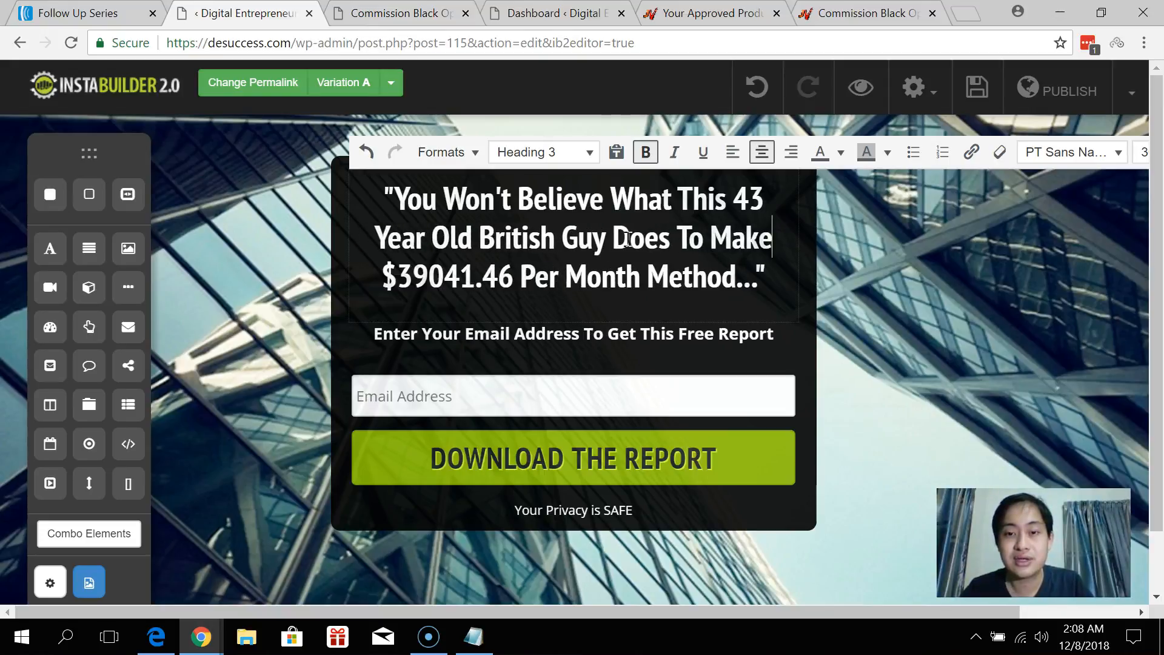
click(424, 9)
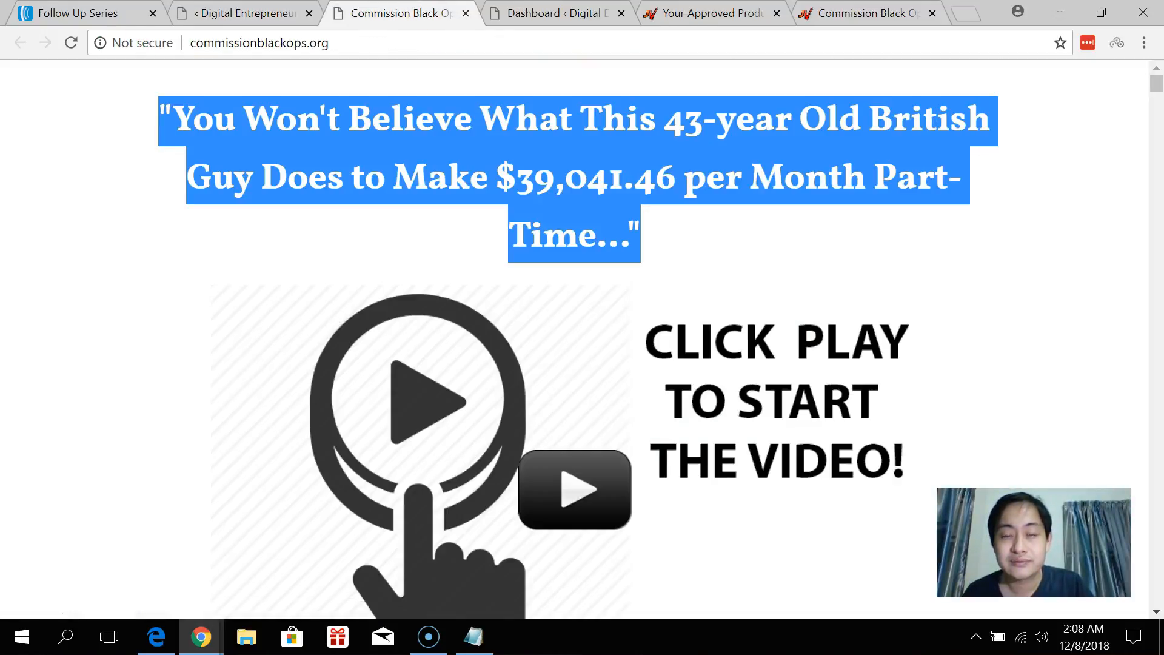
click(262, 9)
Adjust the line break before 43, then finish editing and reselect the headline box.
click(659, 238)
click(766, 202)
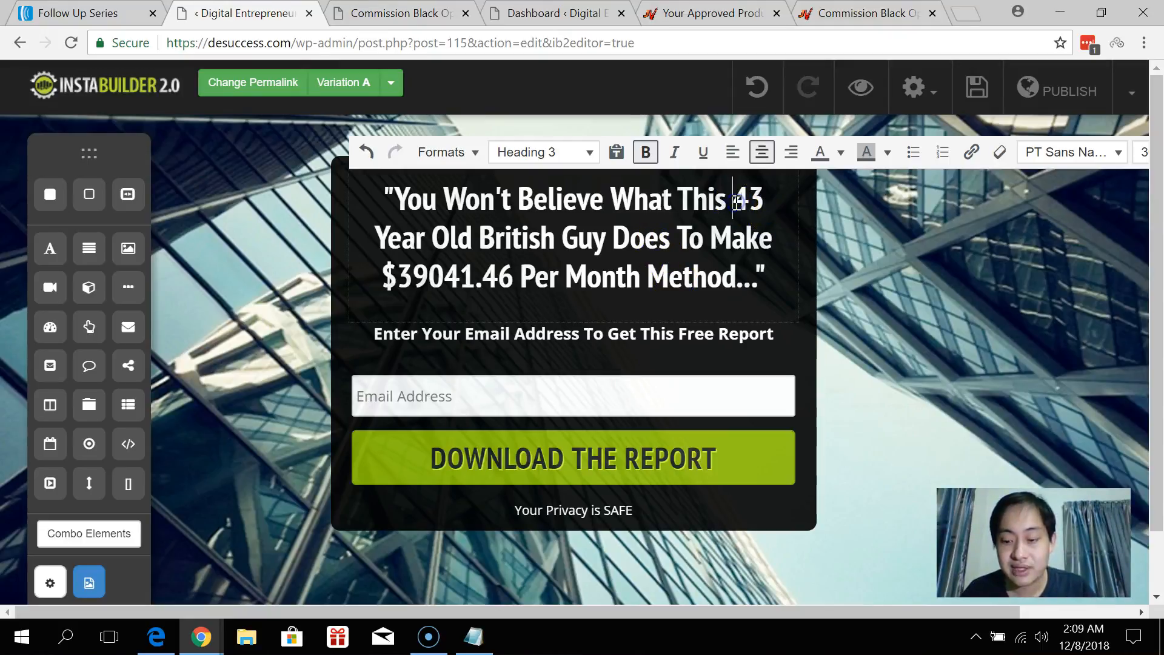
key(shift+Return)
key(Delete)
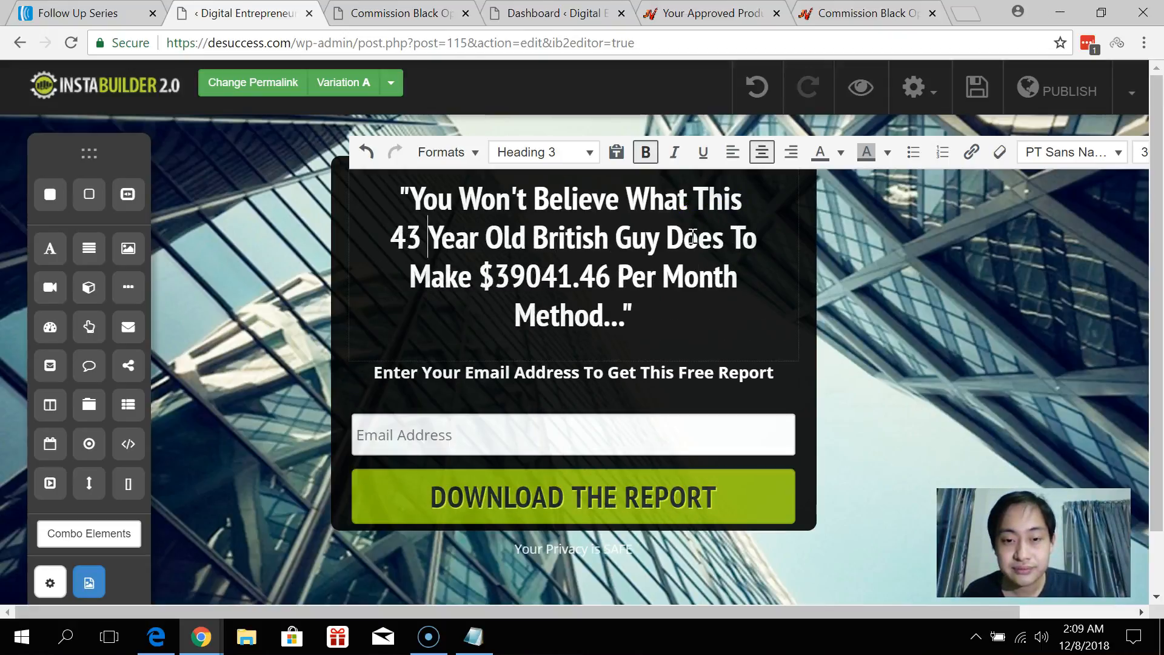
click(764, 295)
click(807, 277)
drag(820, 337, 847, 337)
click(881, 314)
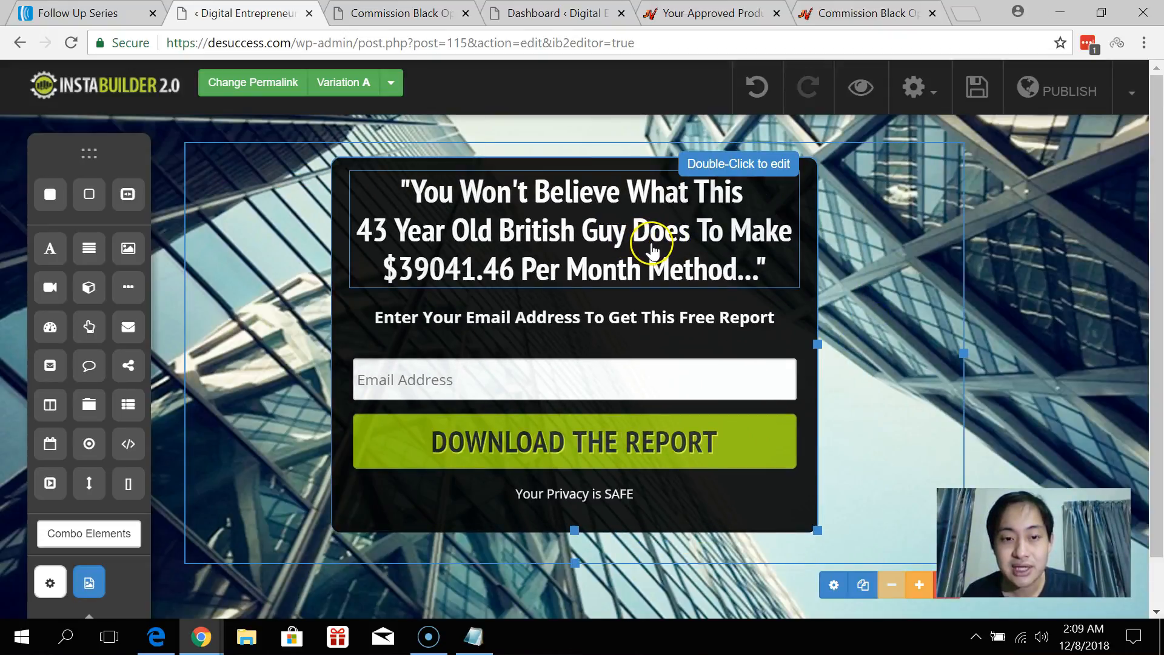
click(652, 249)
Delete the 'Your Privacy is SAFE' line below the opt-in form.
click(503, 321)
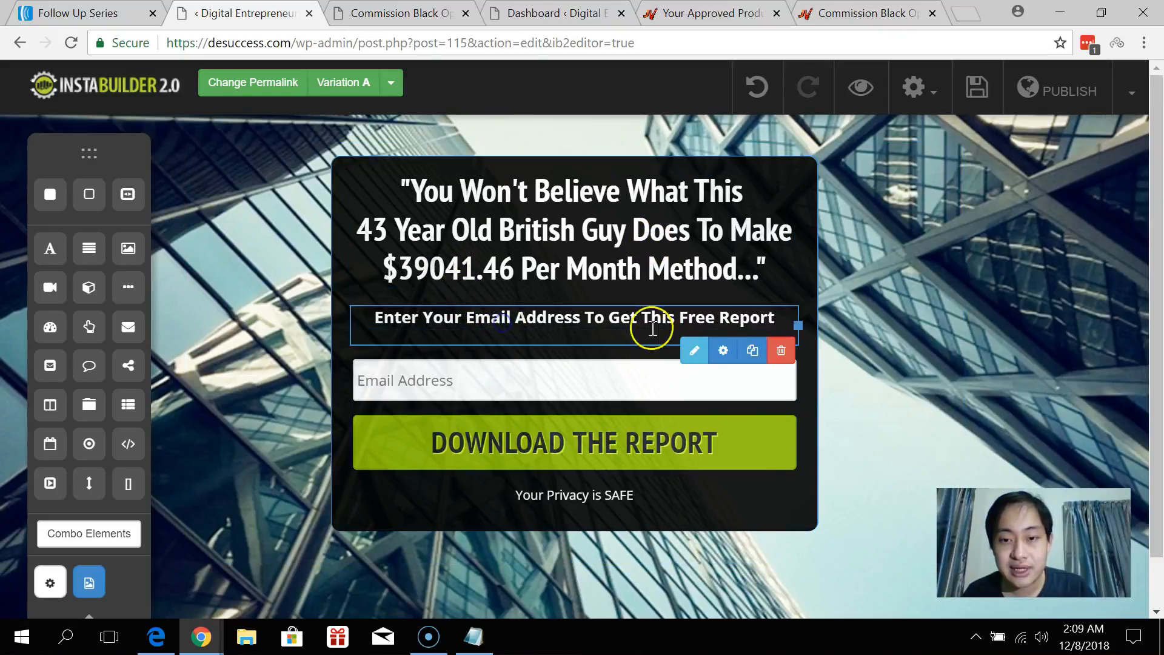
click(587, 495)
click(782, 524)
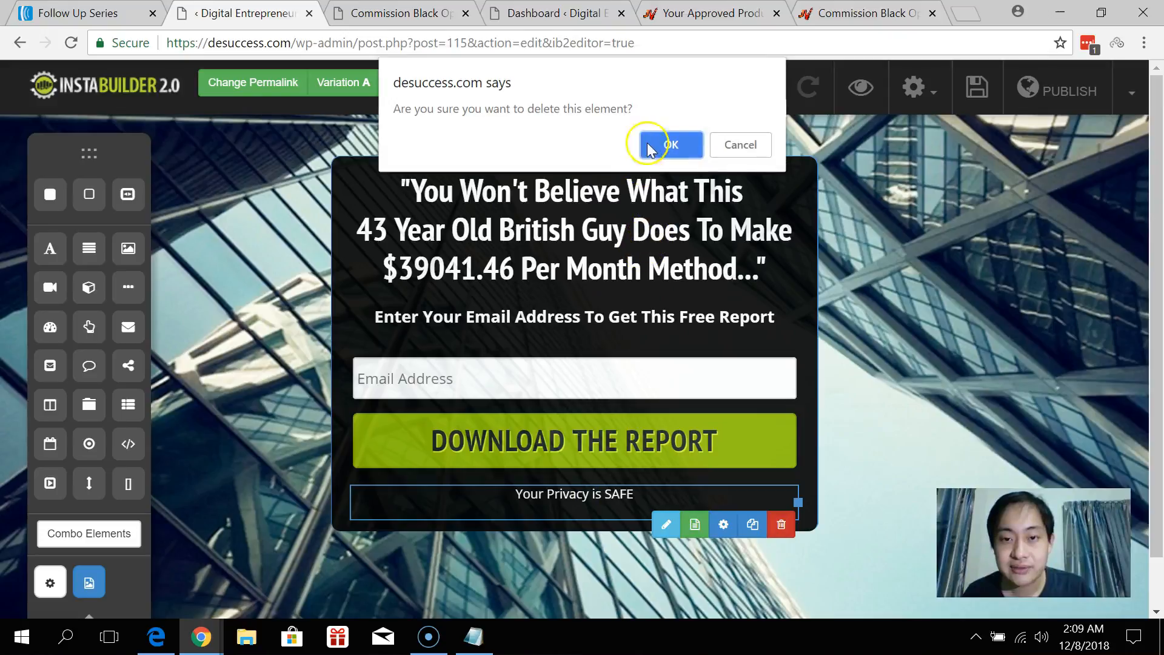
click(664, 143)
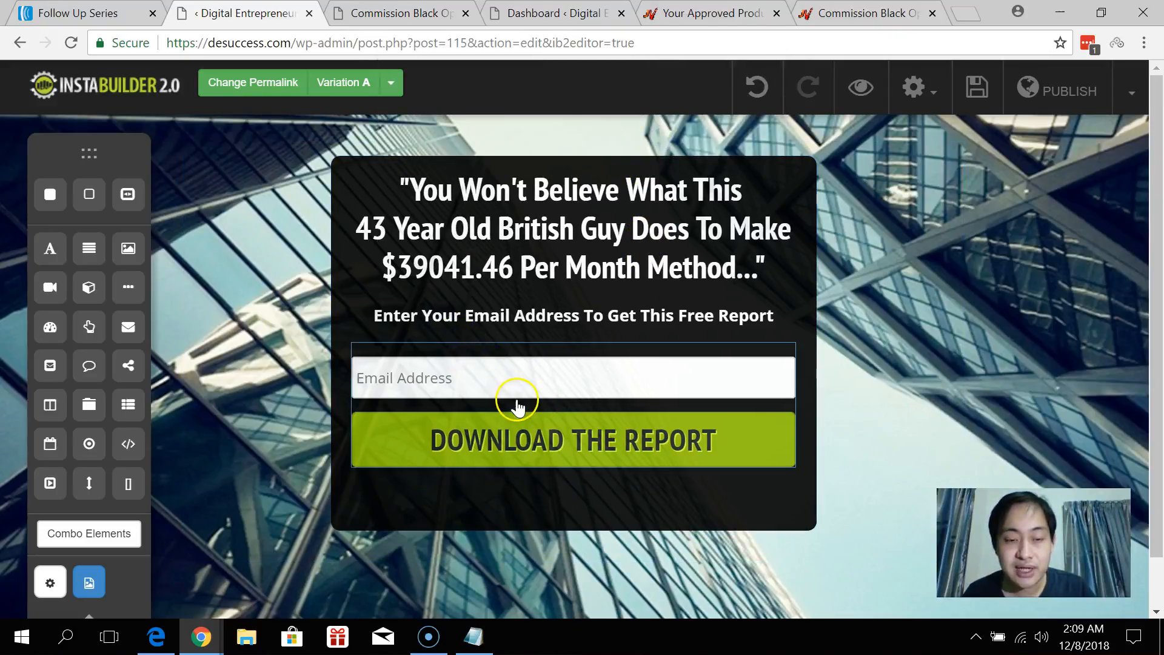
Open the email opt-in form's settings and check its HTML code section.
click(517, 401)
click(629, 491)
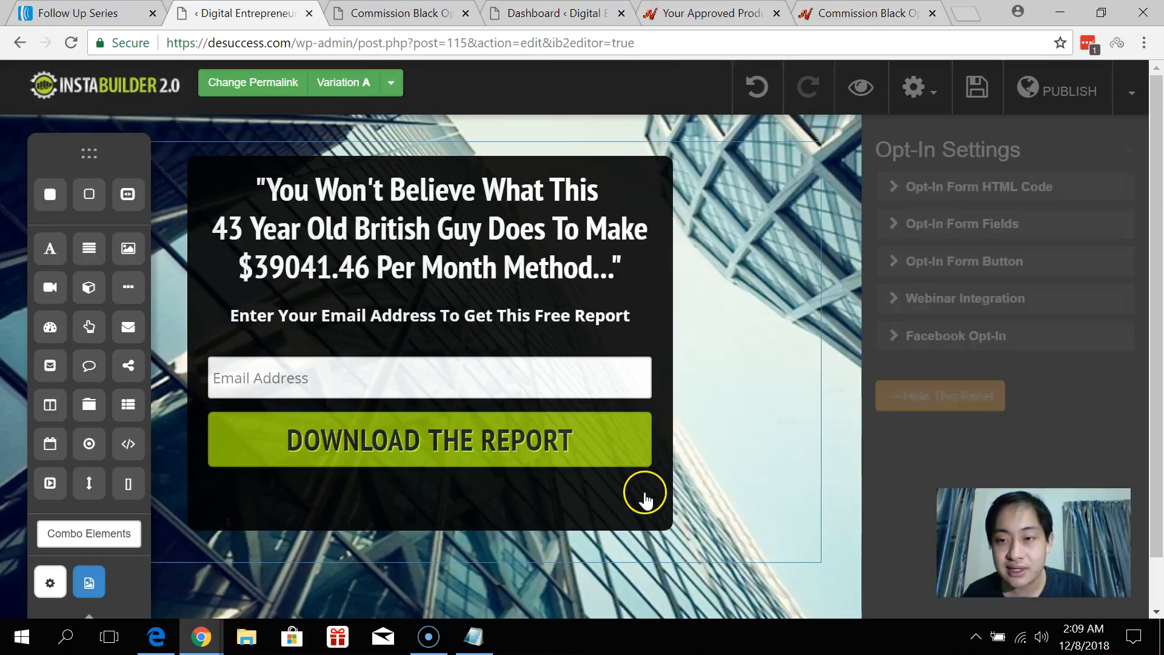
click(938, 189)
scroll(964, 369, down, 4)
scroll(993, 393, up, 4)
click(952, 193)
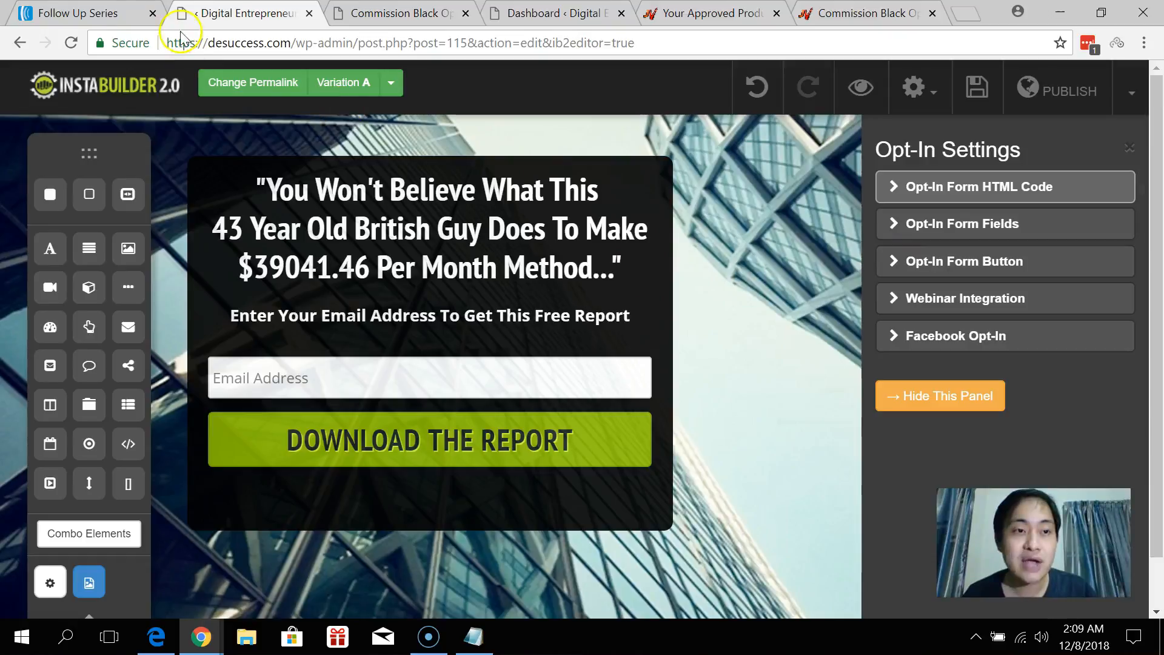
In AWeber, go to Sign Up Forms and create a new form for the Commission Black Ops list.
click(73, 12)
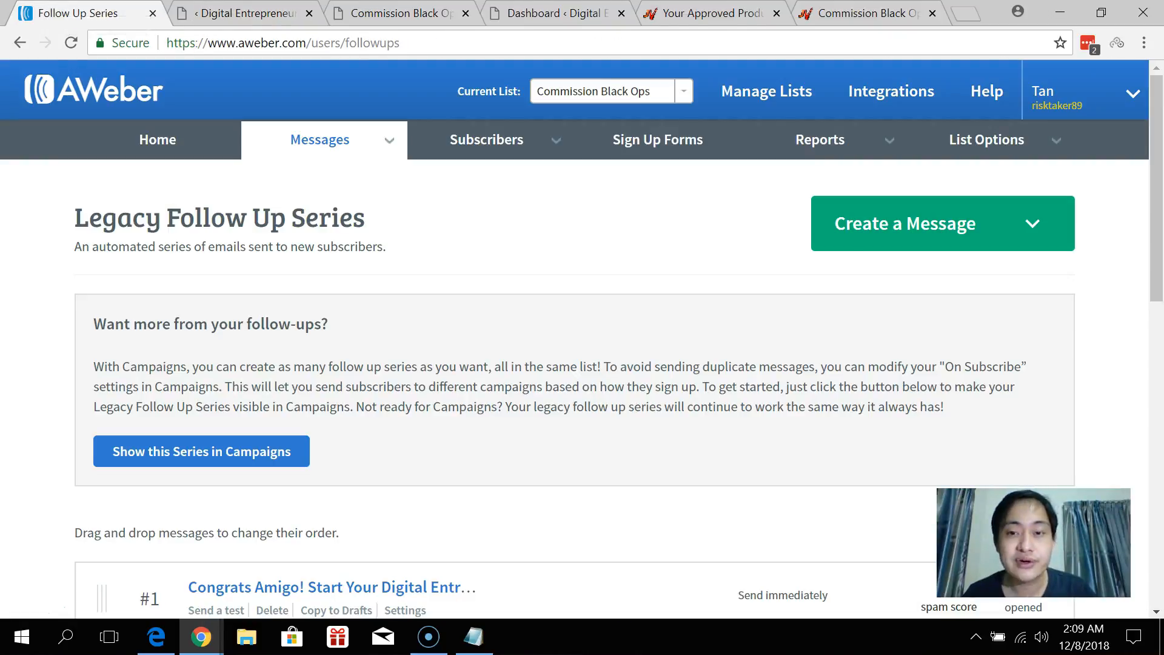
click(642, 142)
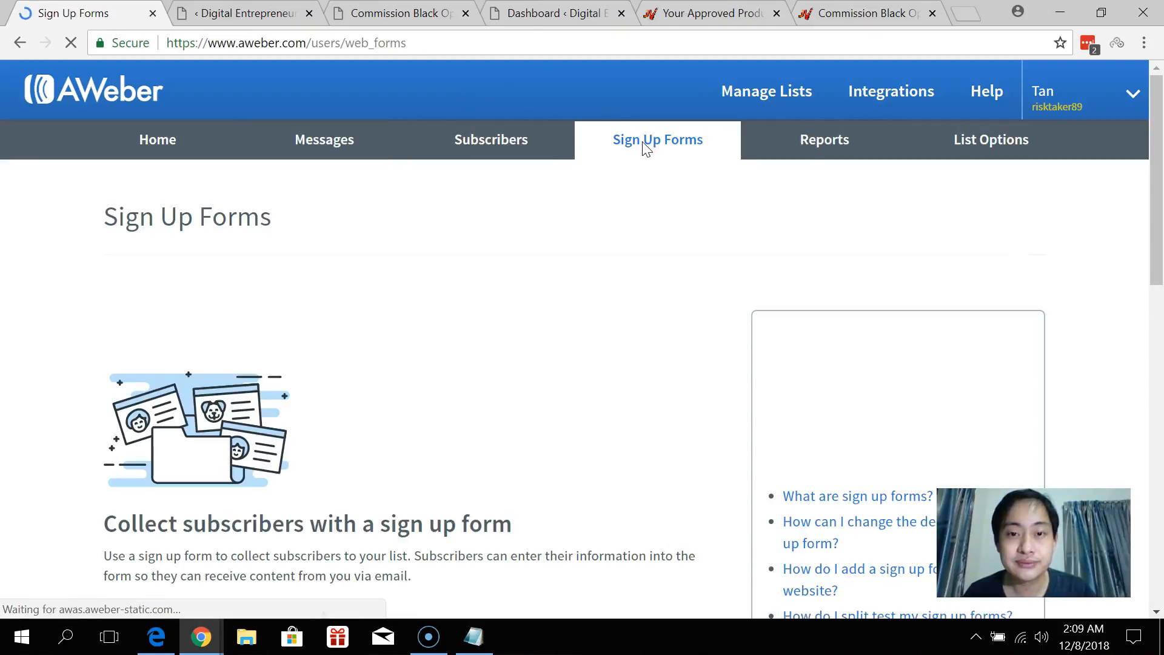
scroll(606, 242, down, 3)
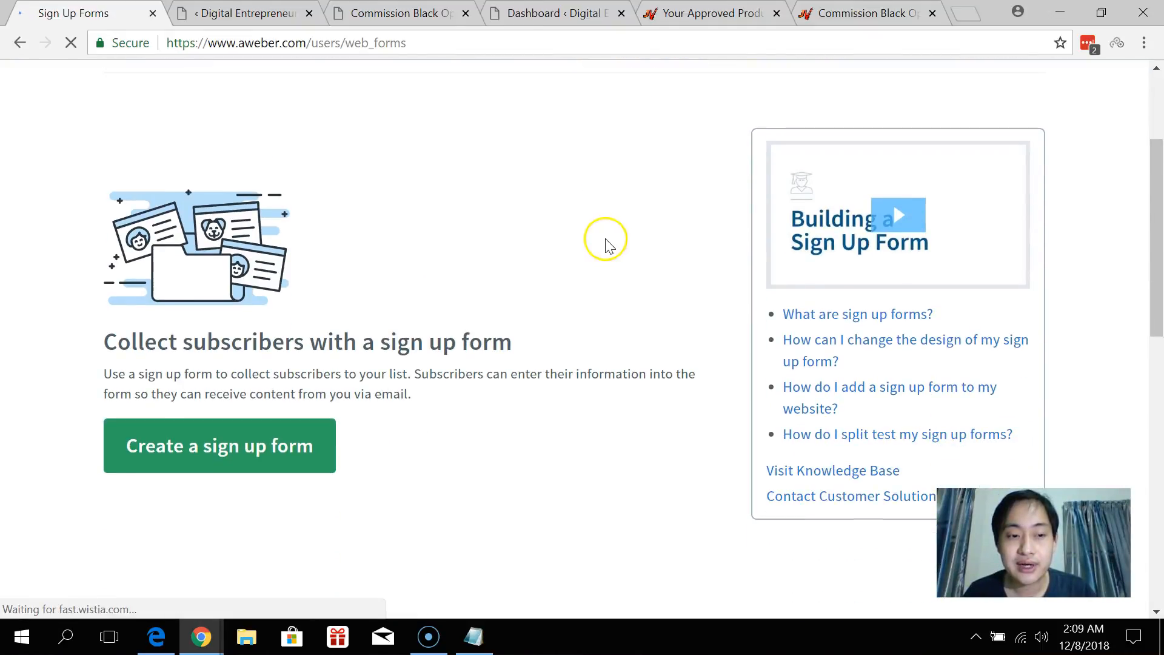
scroll(364, 291, down, 6)
click(247, 272)
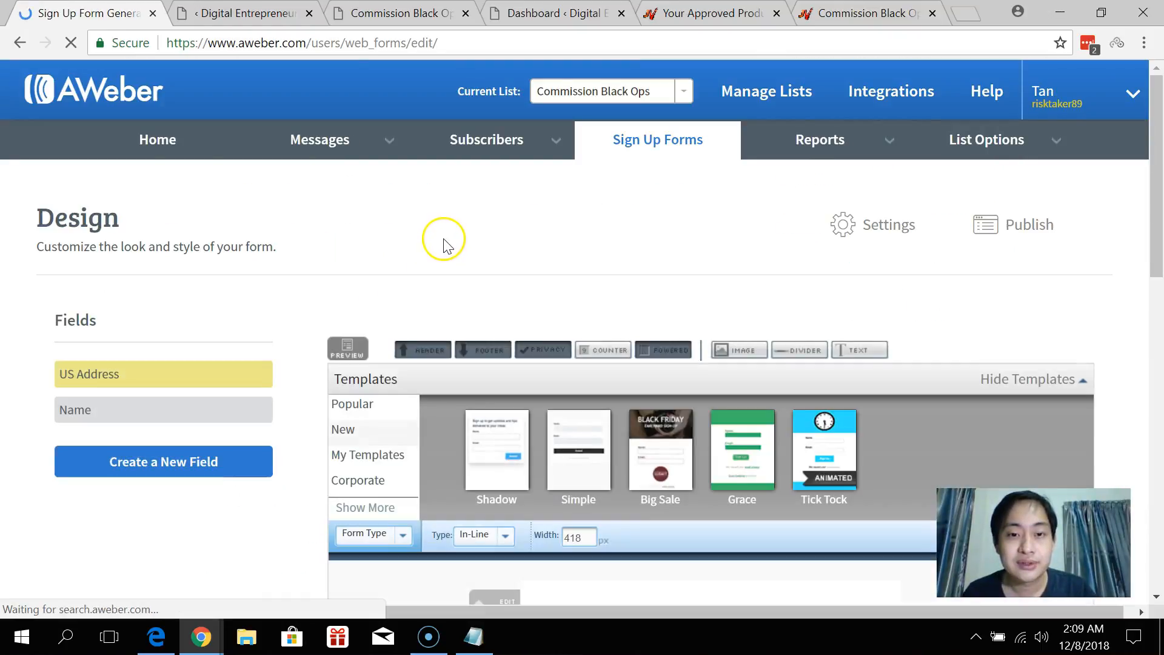
scroll(449, 237, down, 5)
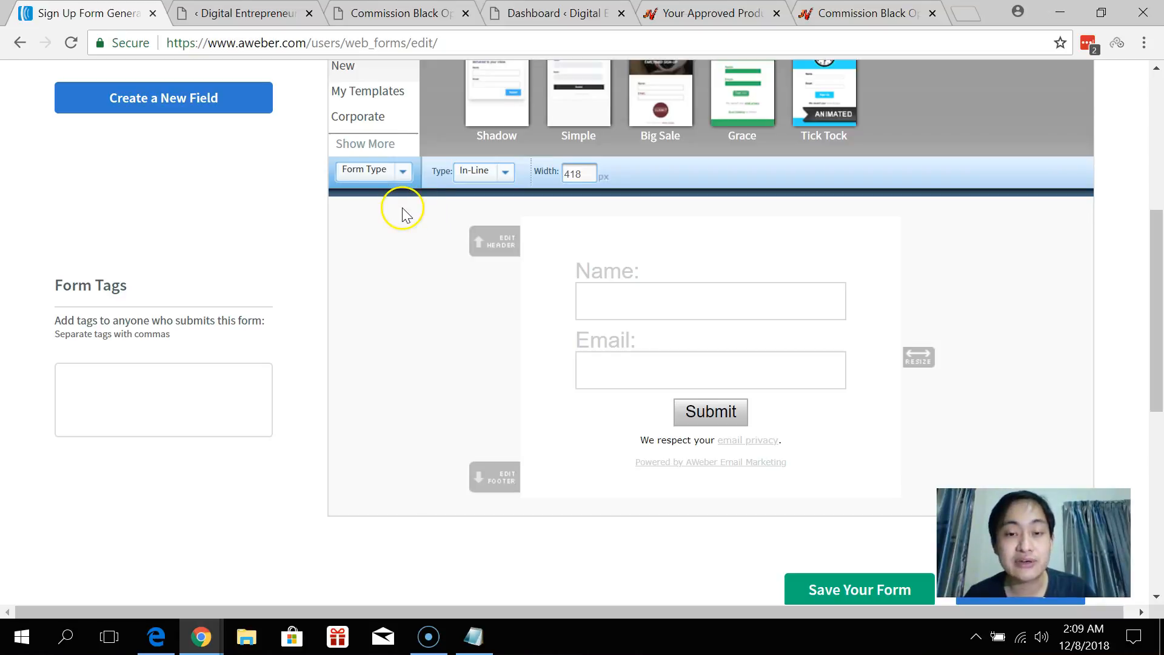
mouse_move(793, 294)
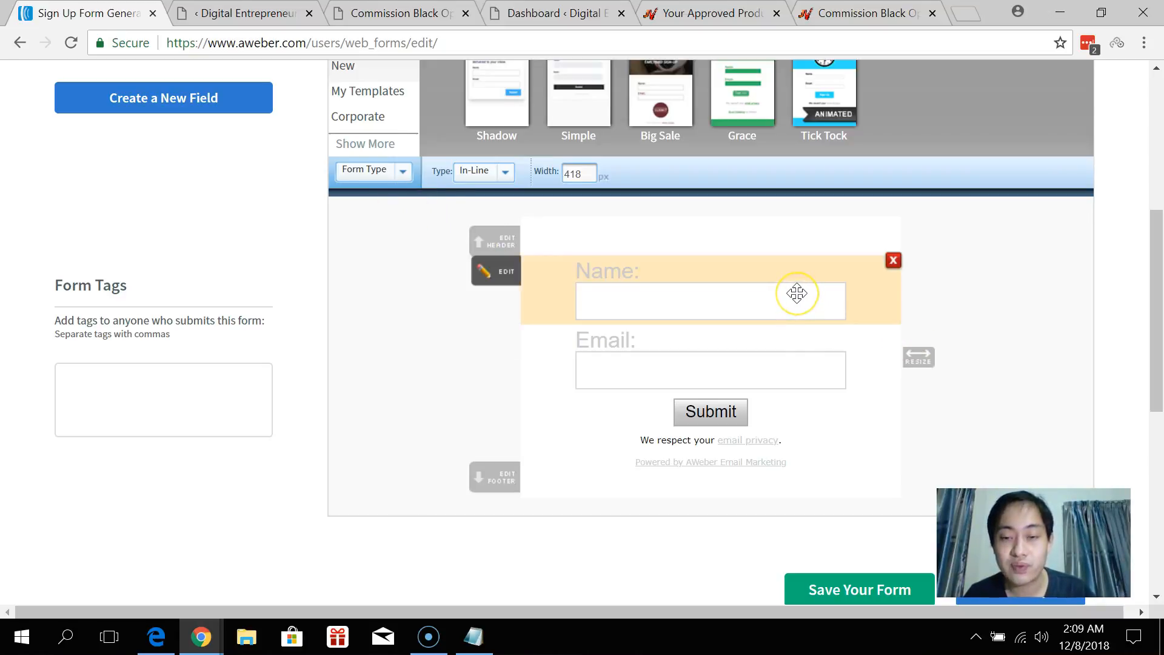
Remove the header, Name field, privacy line and Powered by AWeber footer from the form.
click(893, 261)
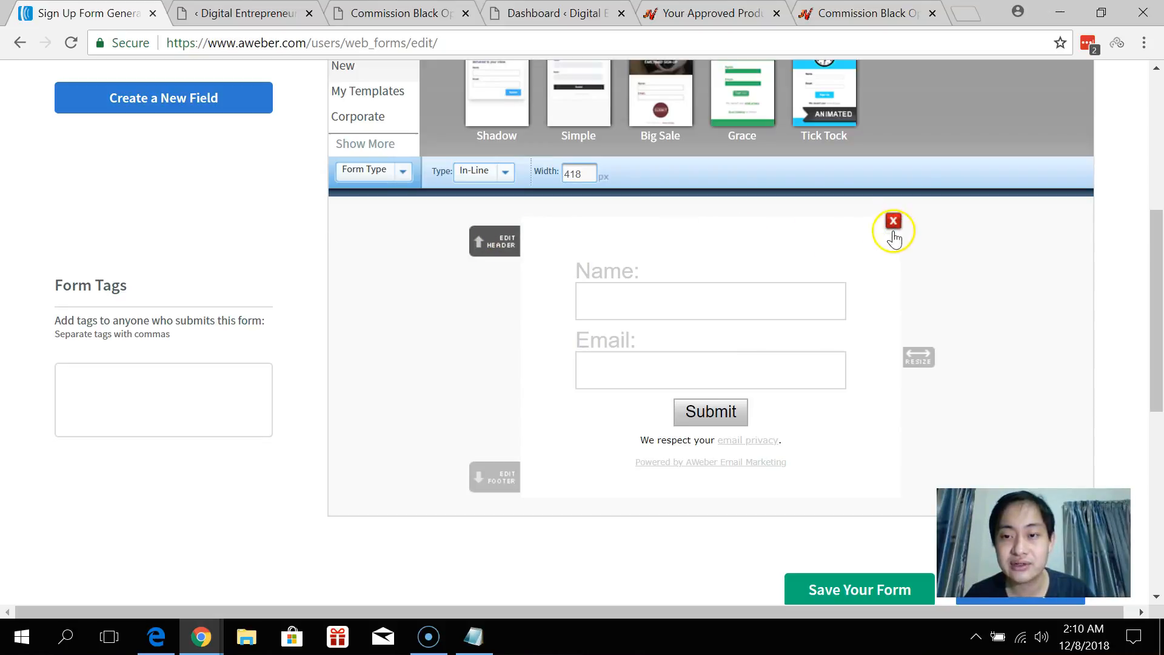
click(894, 223)
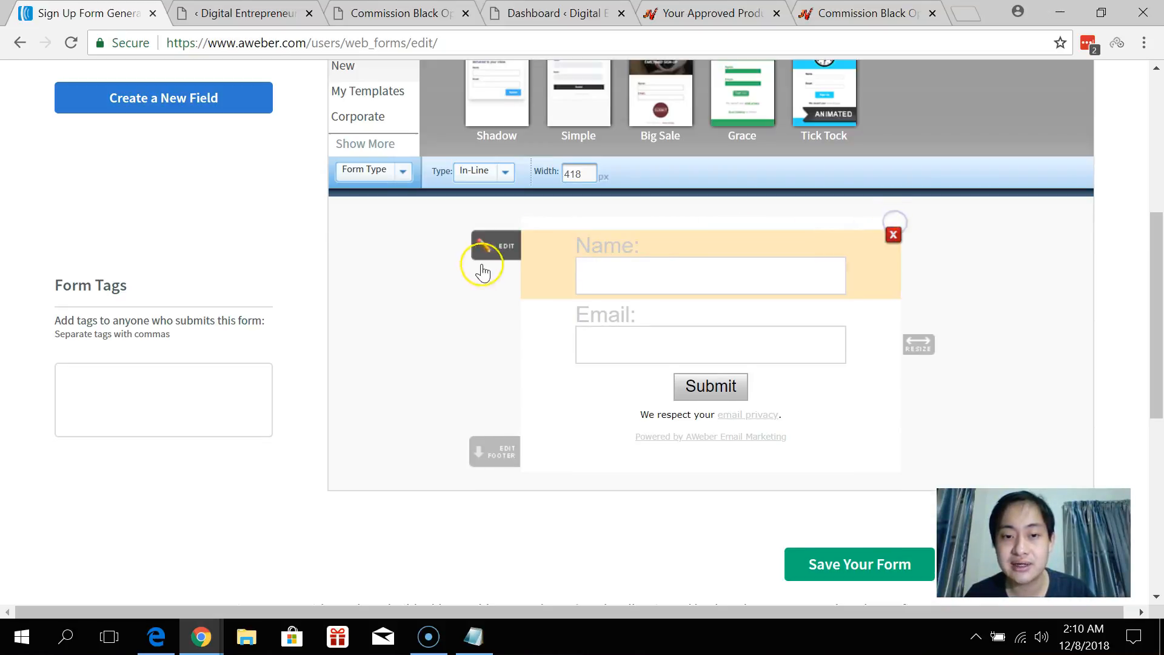
click(893, 236)
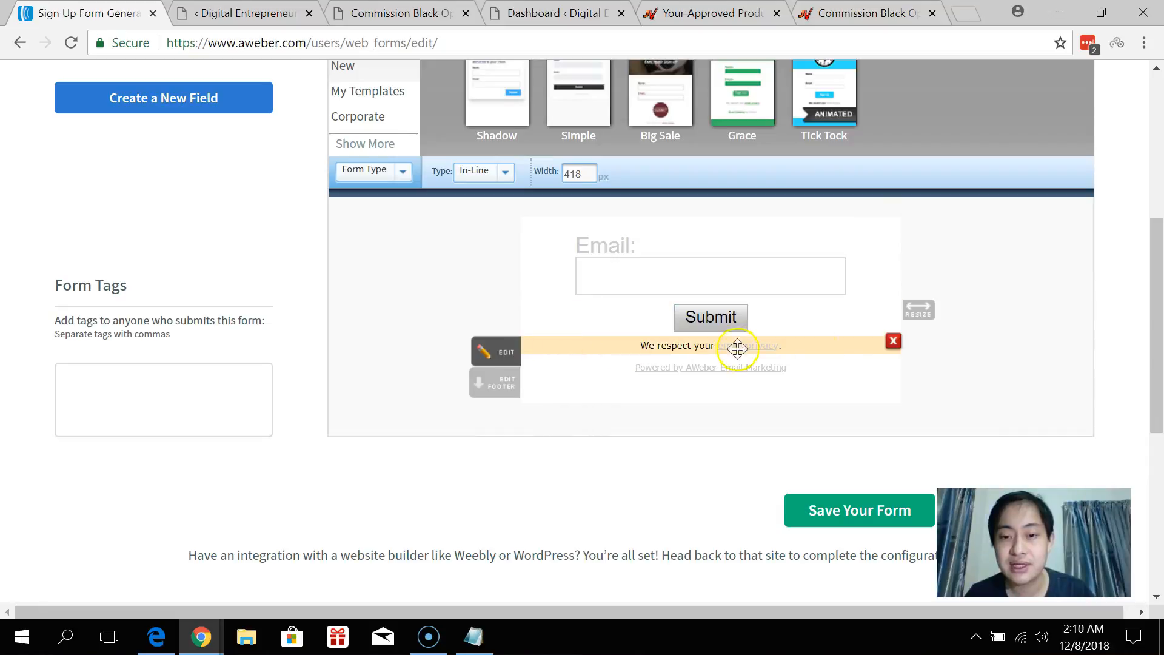
click(894, 342)
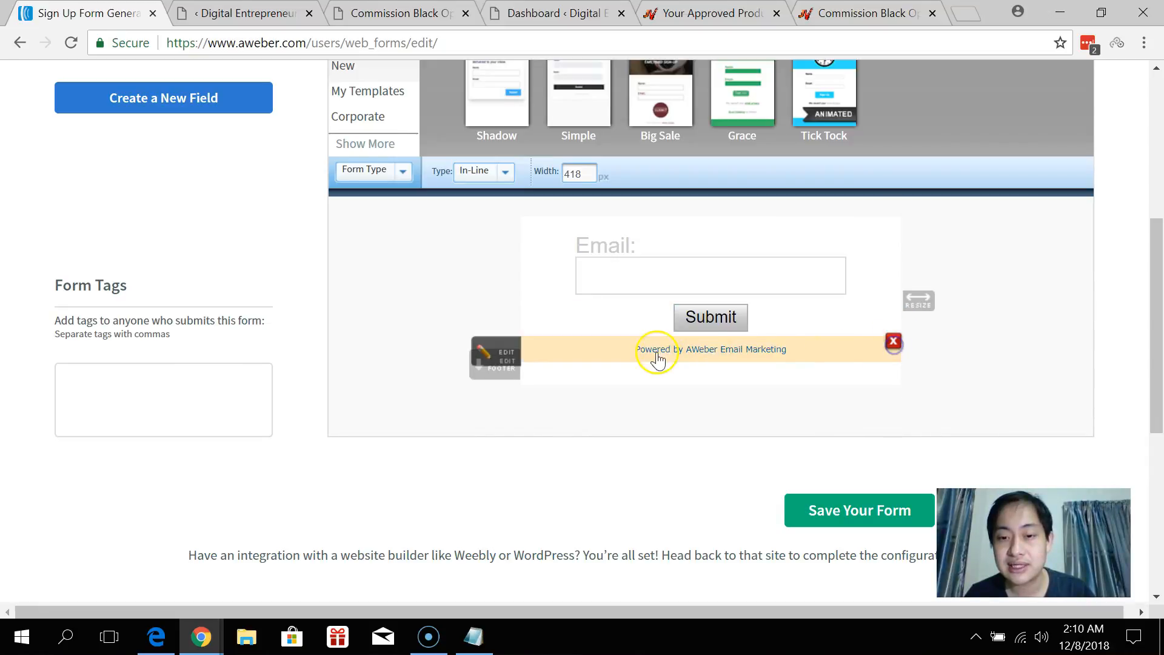
click(894, 344)
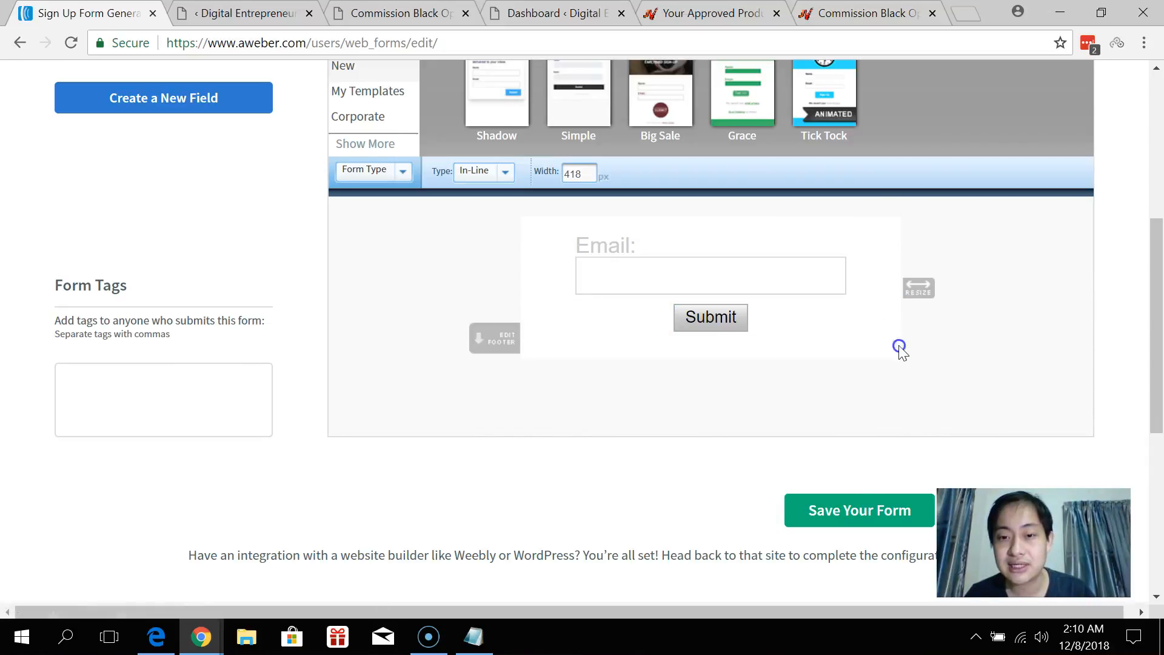
Clear the Email field's label, set its value to 'Enter Your Best Email Here...', and save the field.
click(707, 266)
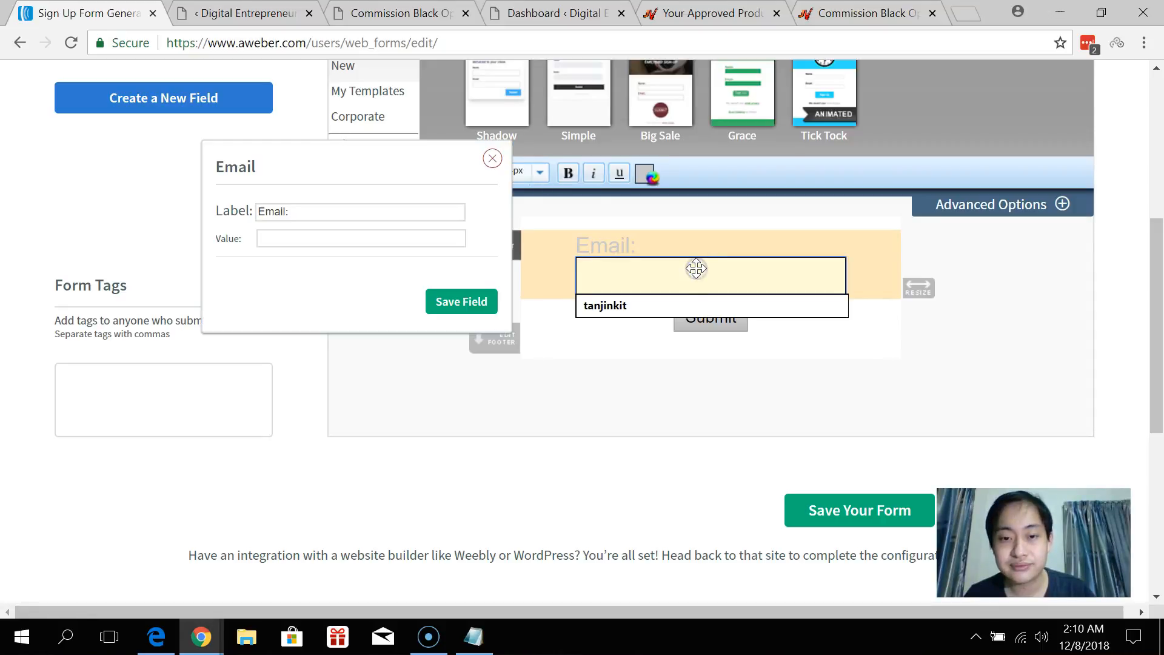
click(776, 245)
click(1008, 308)
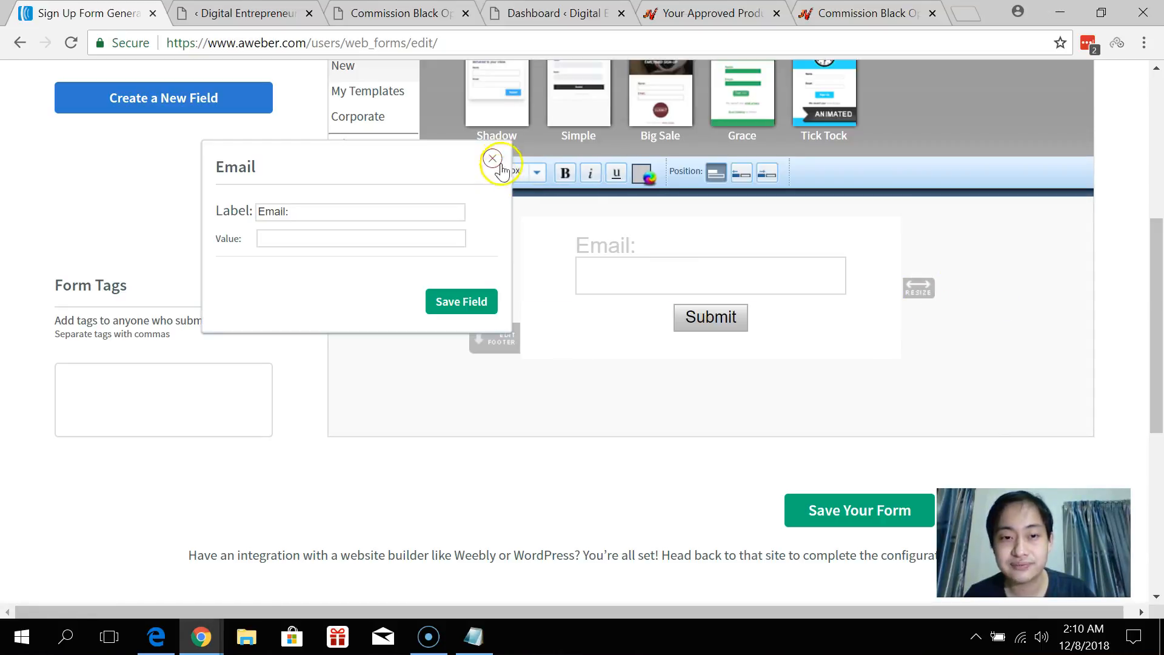
triple_click(333, 213)
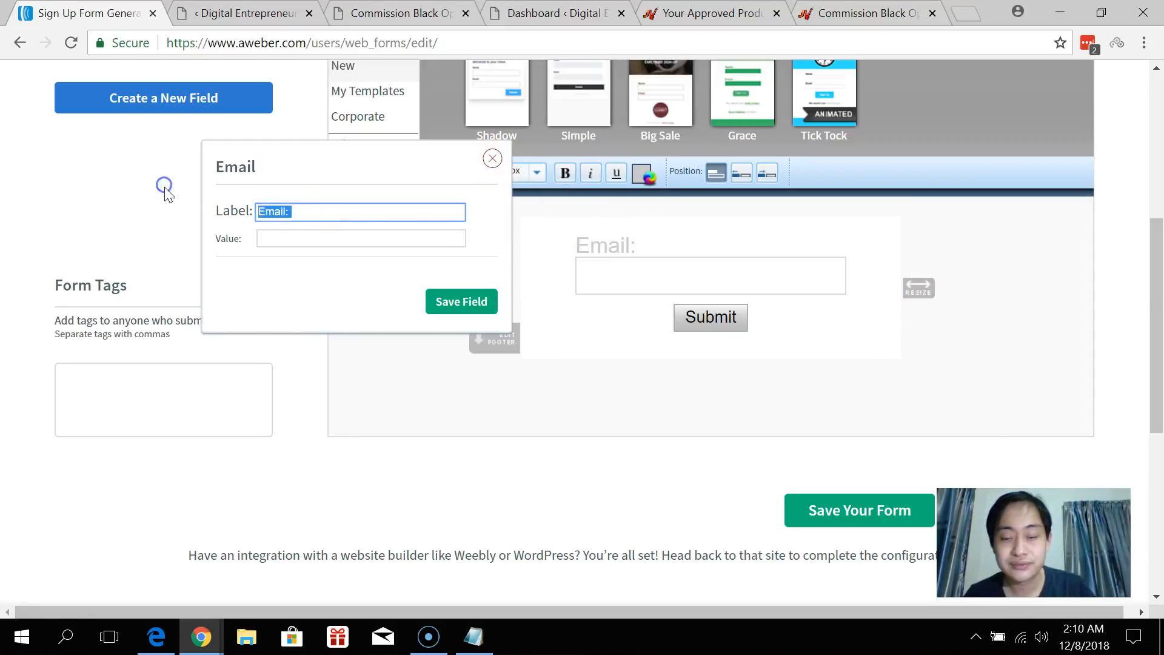
key(BackSpace)
click(350, 239)
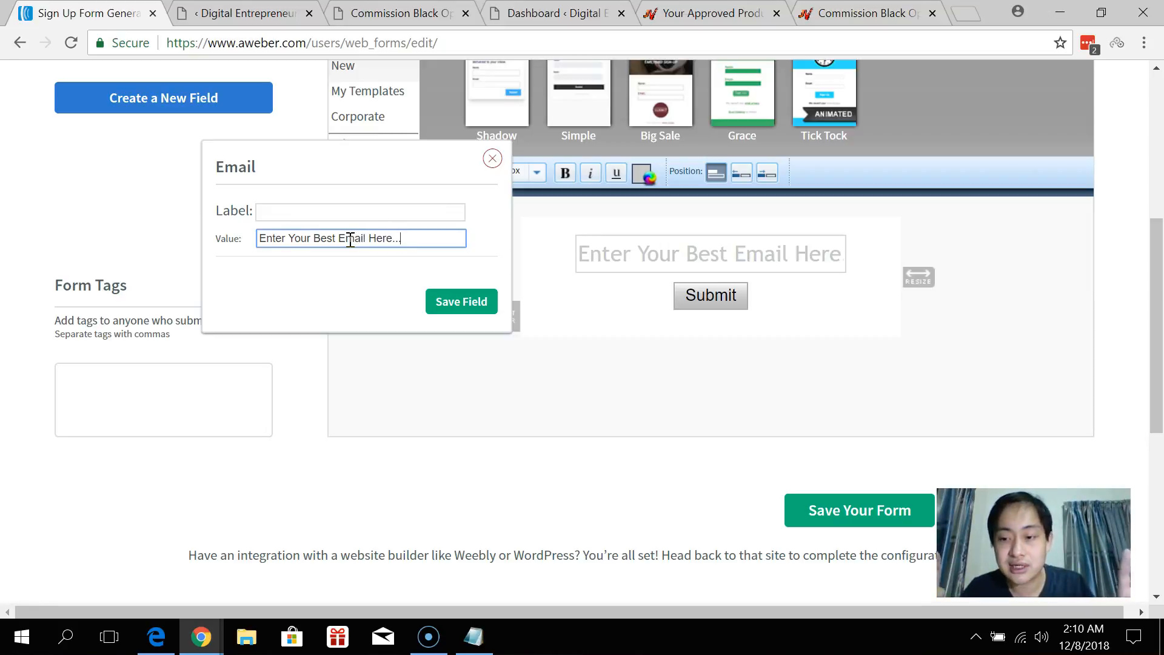
click(479, 306)
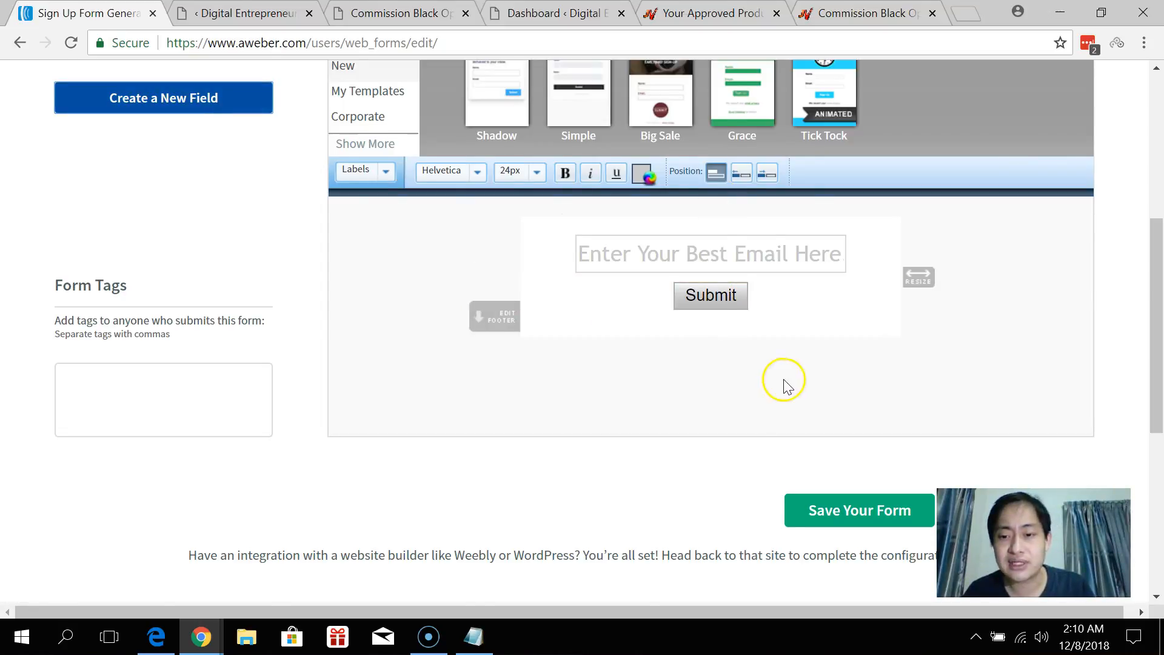
scroll(782, 383, down, 3)
Rename the AWeber web form to CBO and set its thank-you page to Custom Page.
click(866, 331)
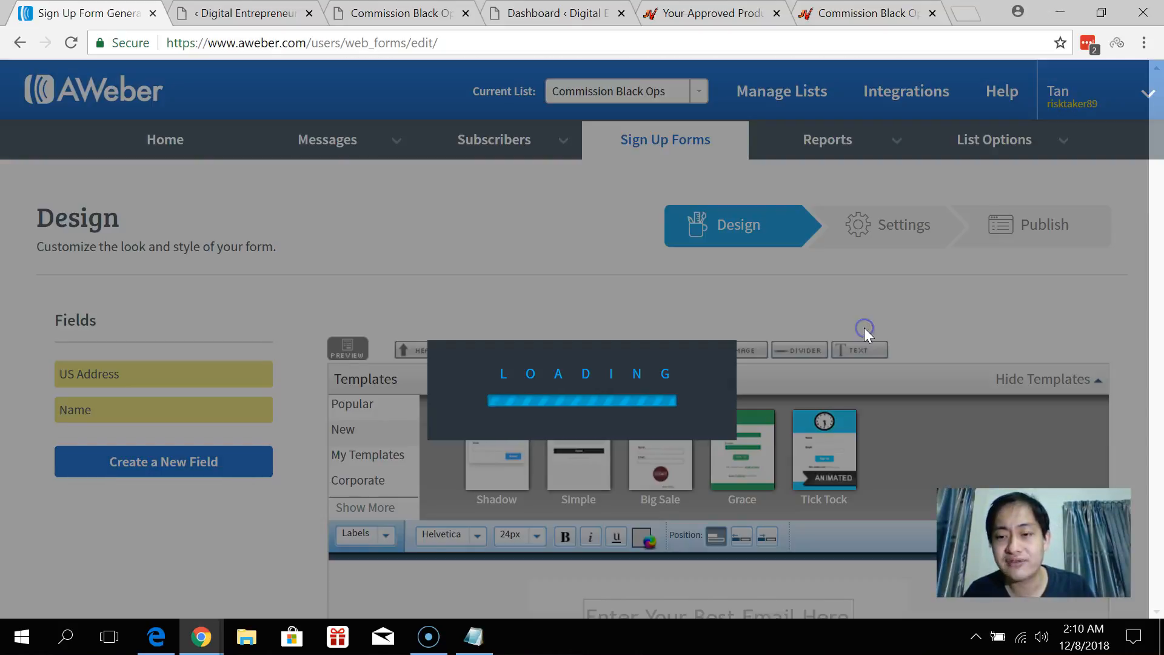
scroll(764, 322, down, 8)
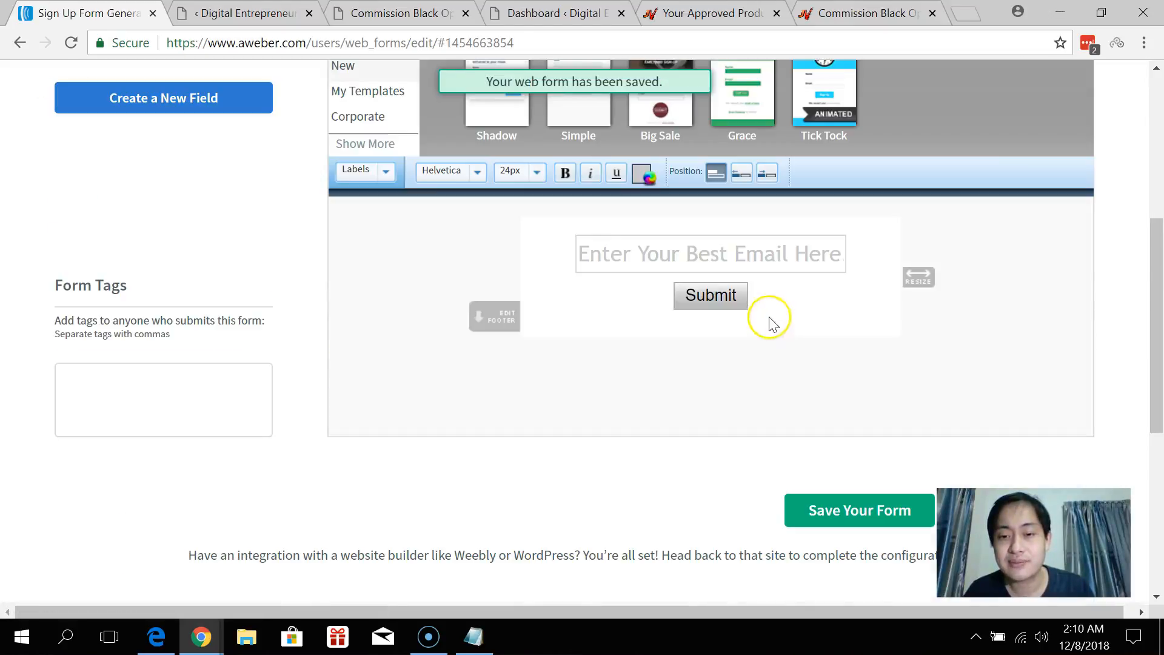
click(1024, 325)
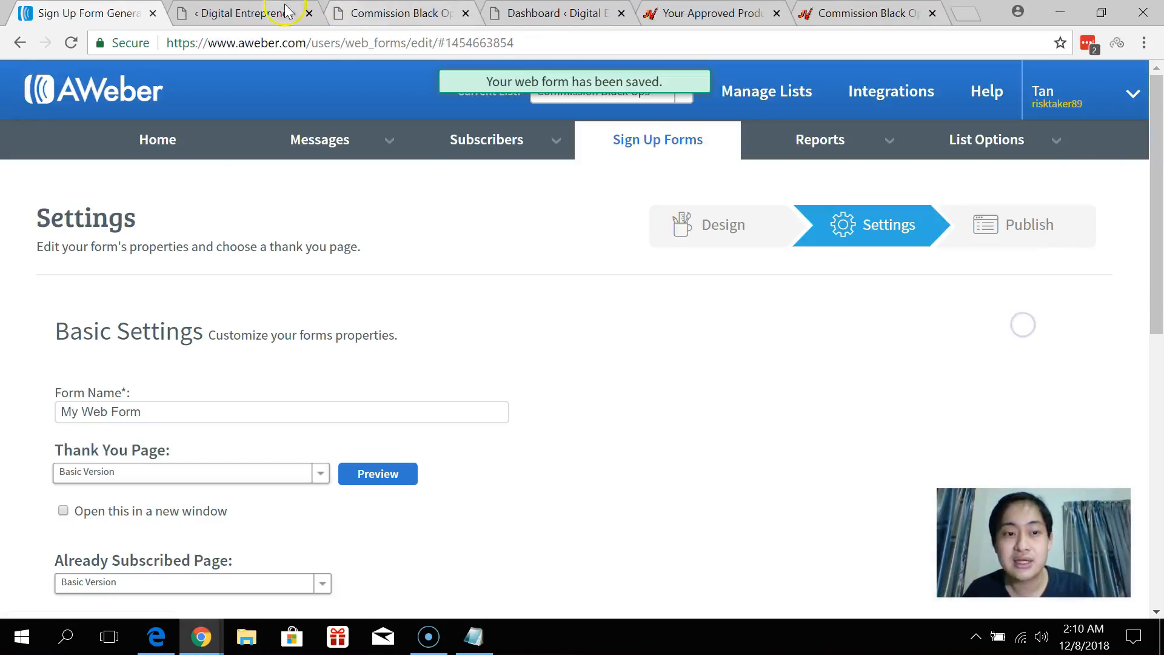
scroll(424, 255, down, 3)
drag(159, 230, 60, 230)
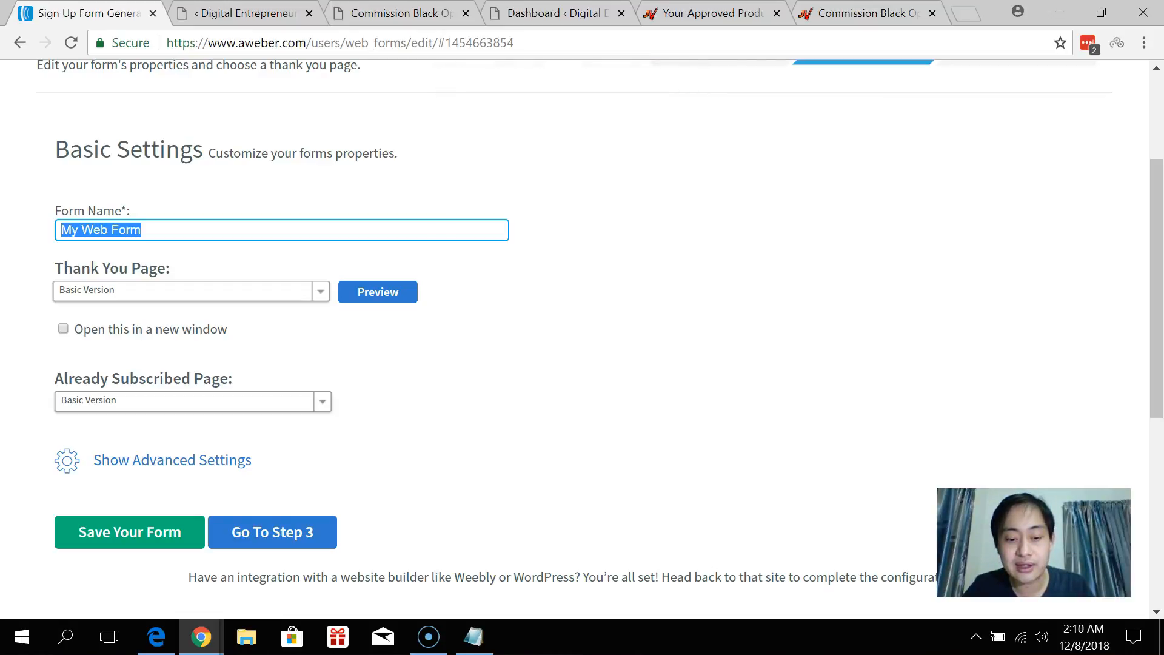
text(CBO)
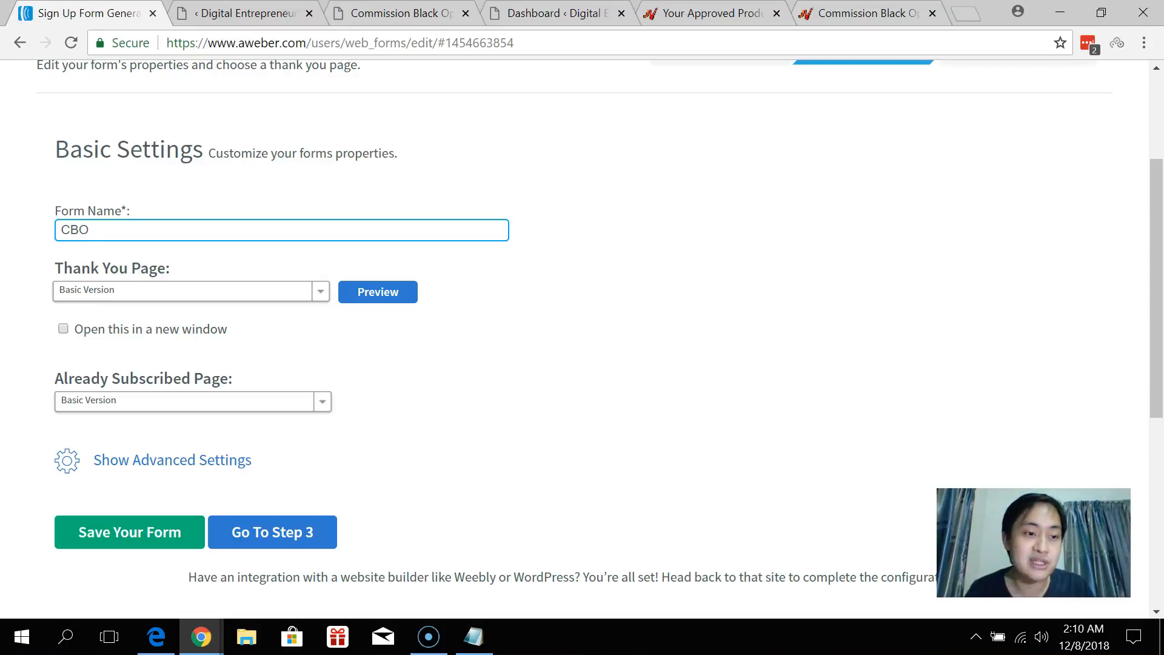
click(176, 293)
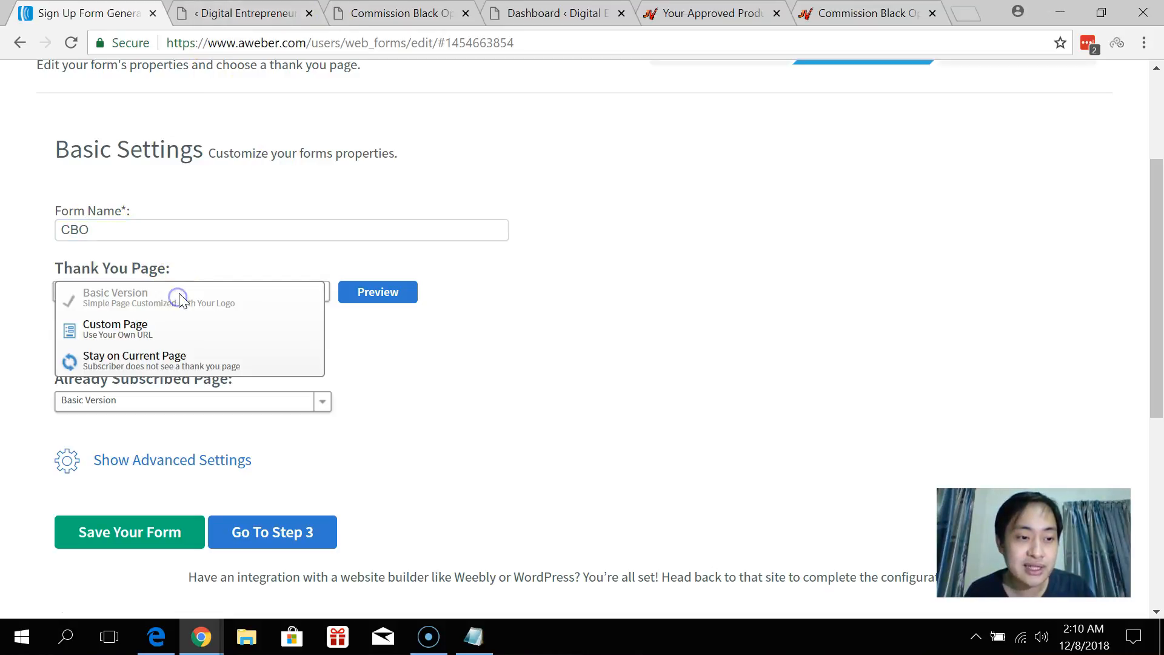
click(124, 334)
click(154, 331)
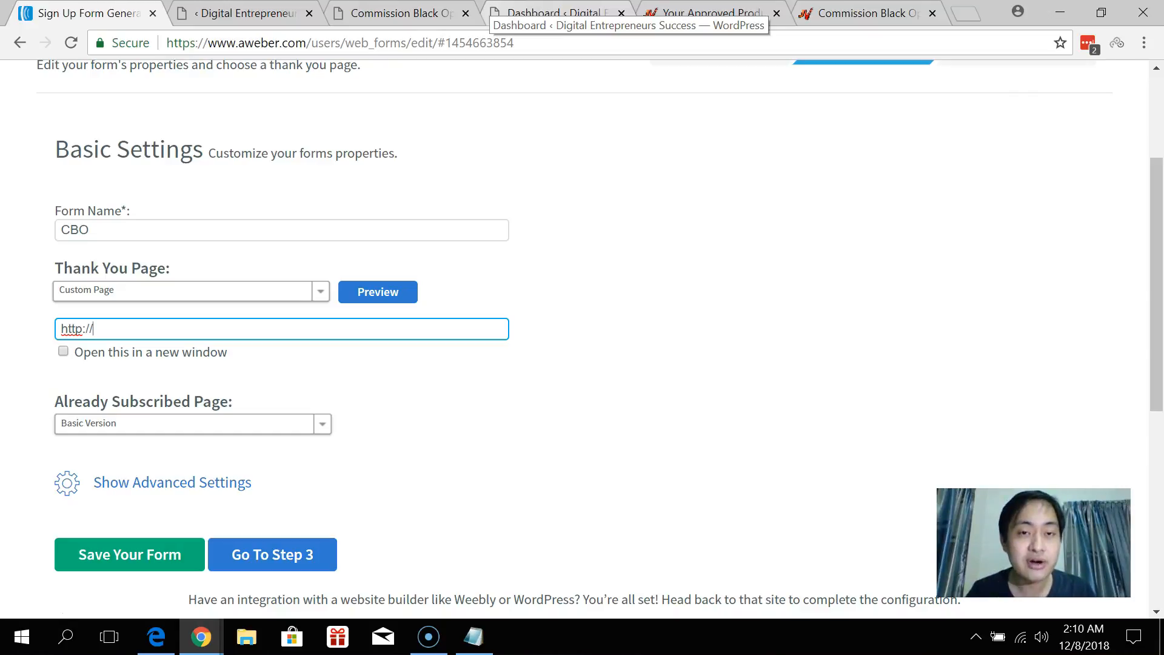
Paste the JVZoo affiliate link as the custom thank-you URL and save the form.
click(552, 13)
key(ctrl+Tab)
key(ctrl+Tab)
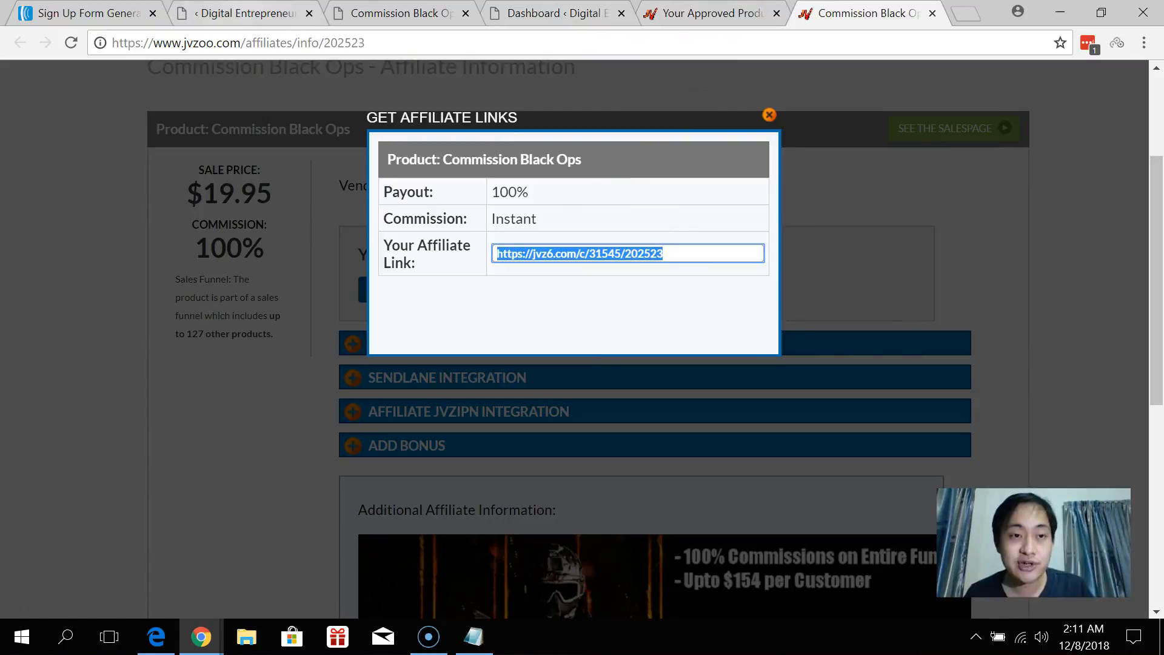
click(256, 16)
click(123, 11)
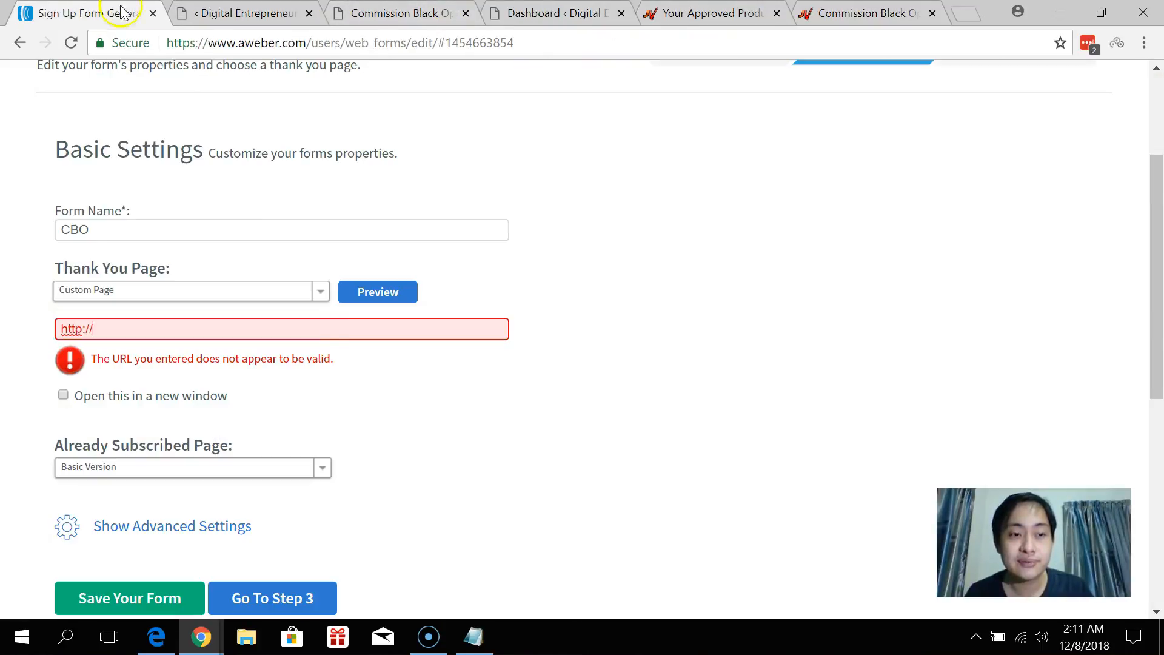
text(https://jvz6.com/c/31545/202523)
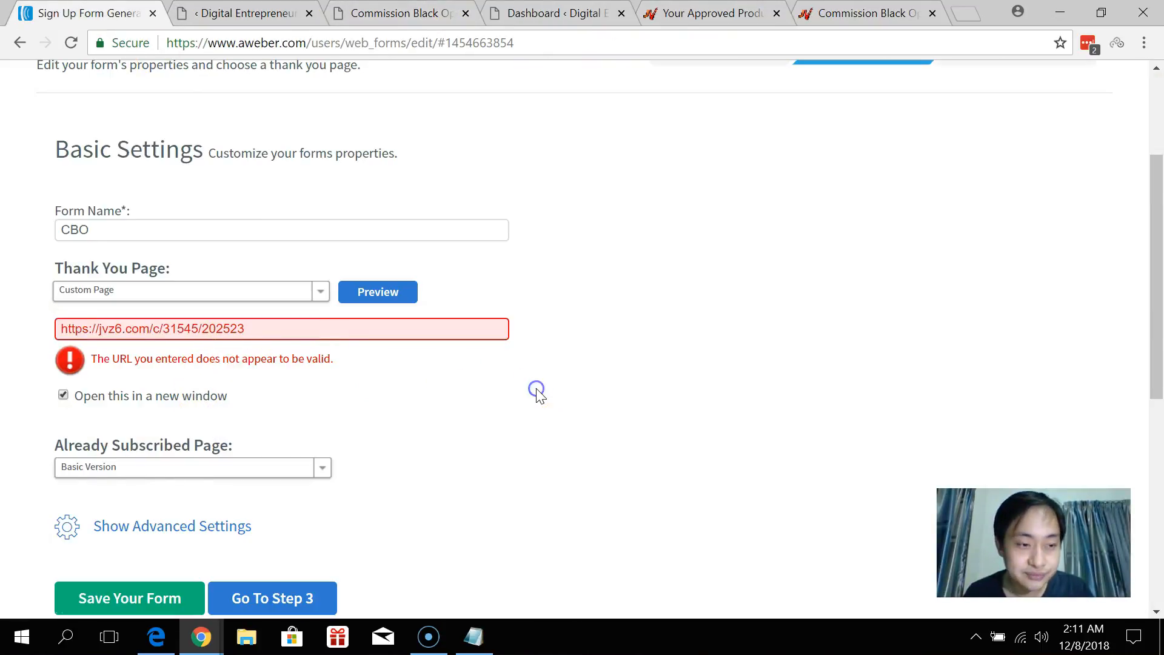
click(537, 392)
scroll(94, 364, down, 1)
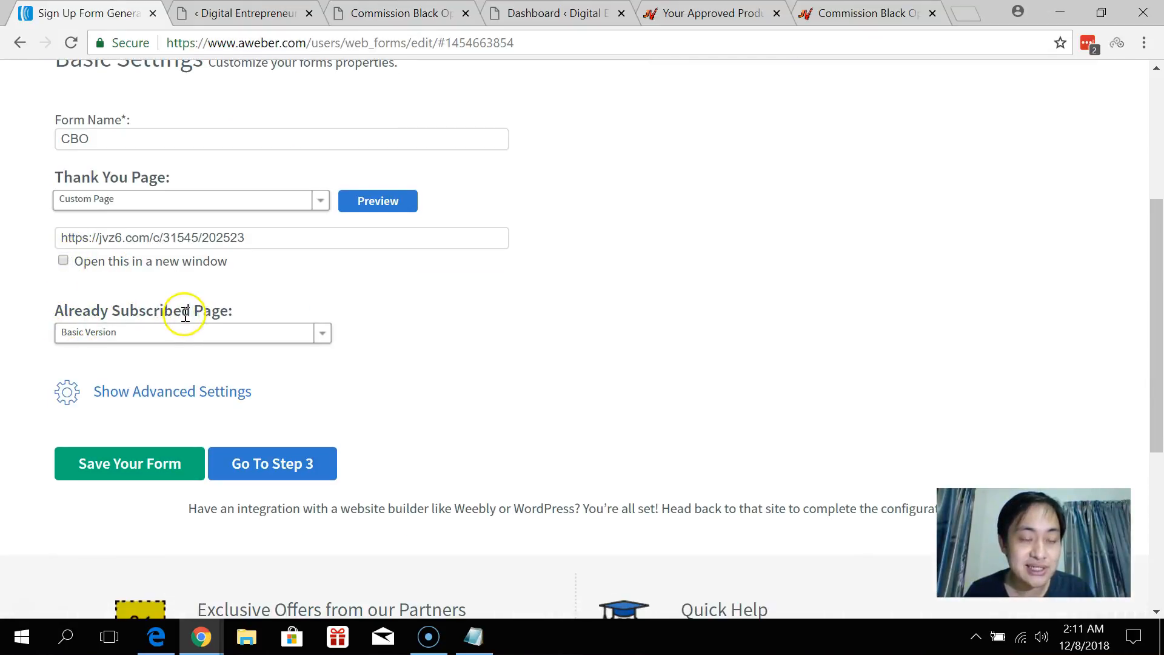
click(145, 466)
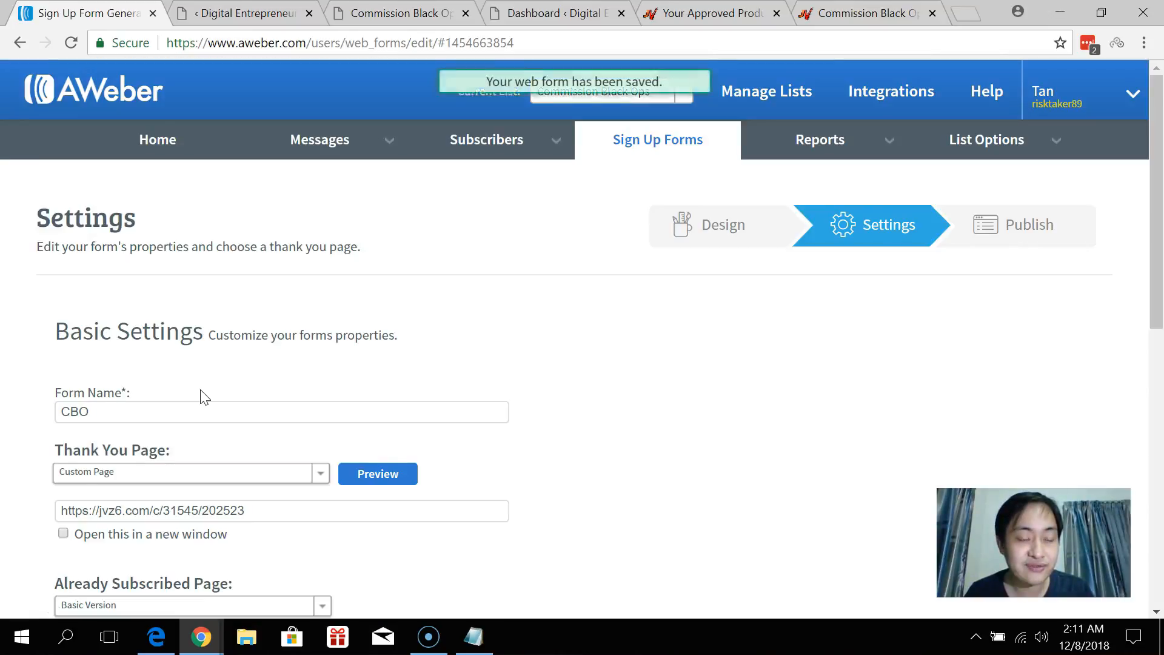
scroll(200, 391, down, 4)
Choose I Will Install My Form, copy the CBO form's raw HTML, and return to InstaBuilder.
click(283, 382)
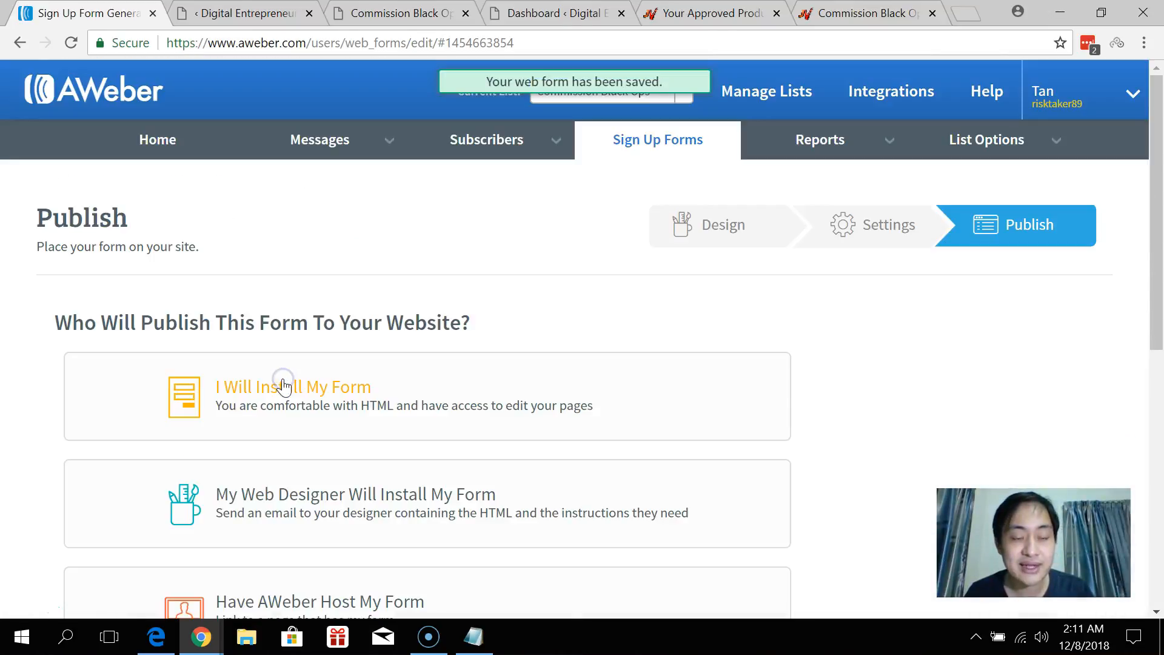
scroll(283, 387, down, 3)
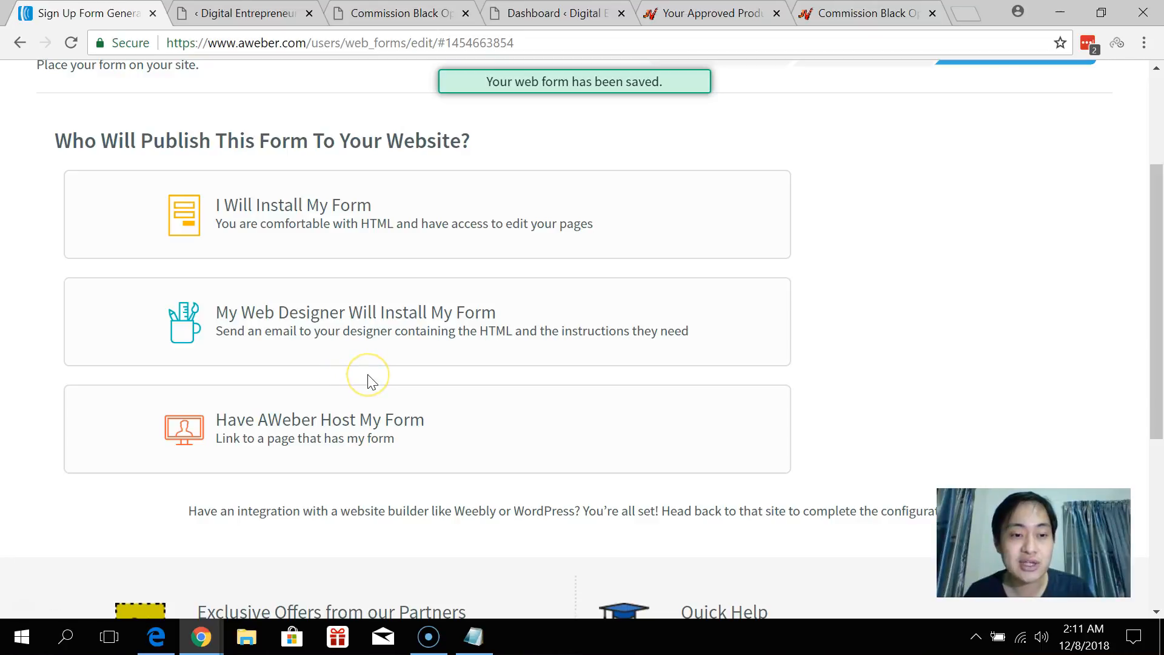
click(341, 227)
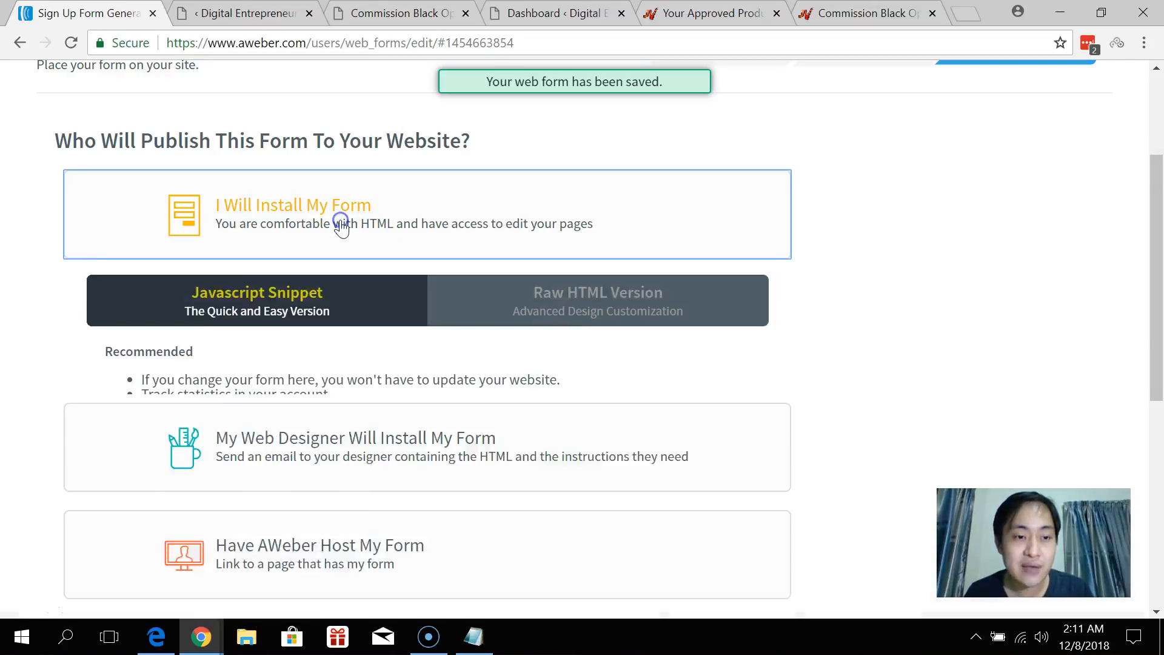
scroll(341, 227, down, 2)
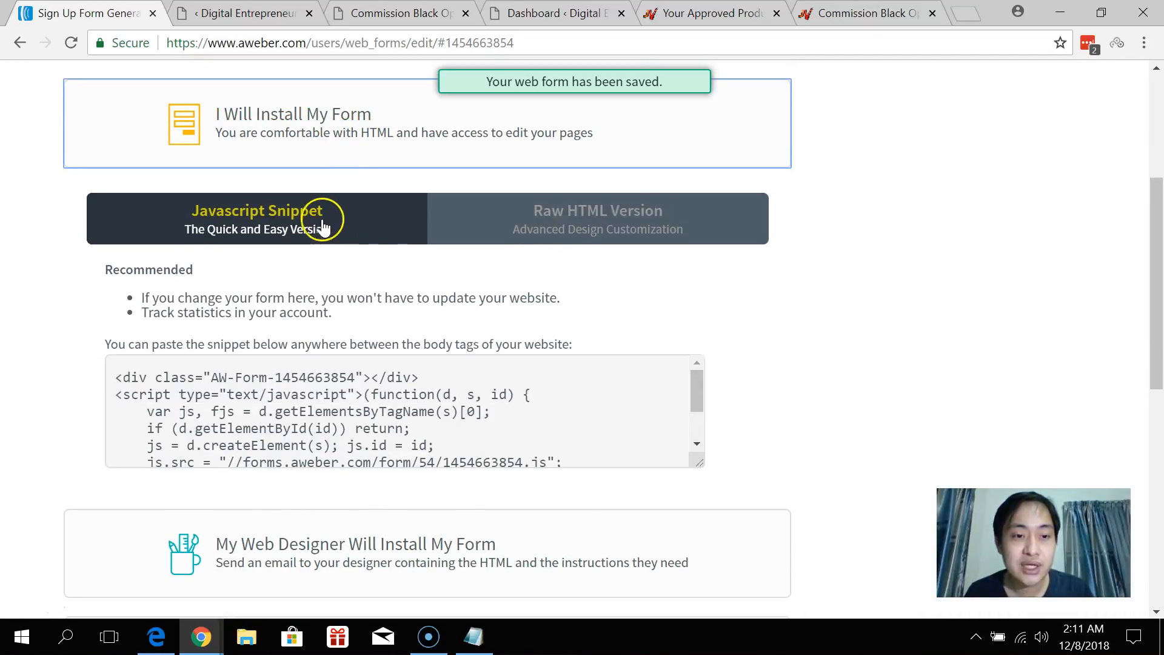
click(605, 227)
click(495, 455)
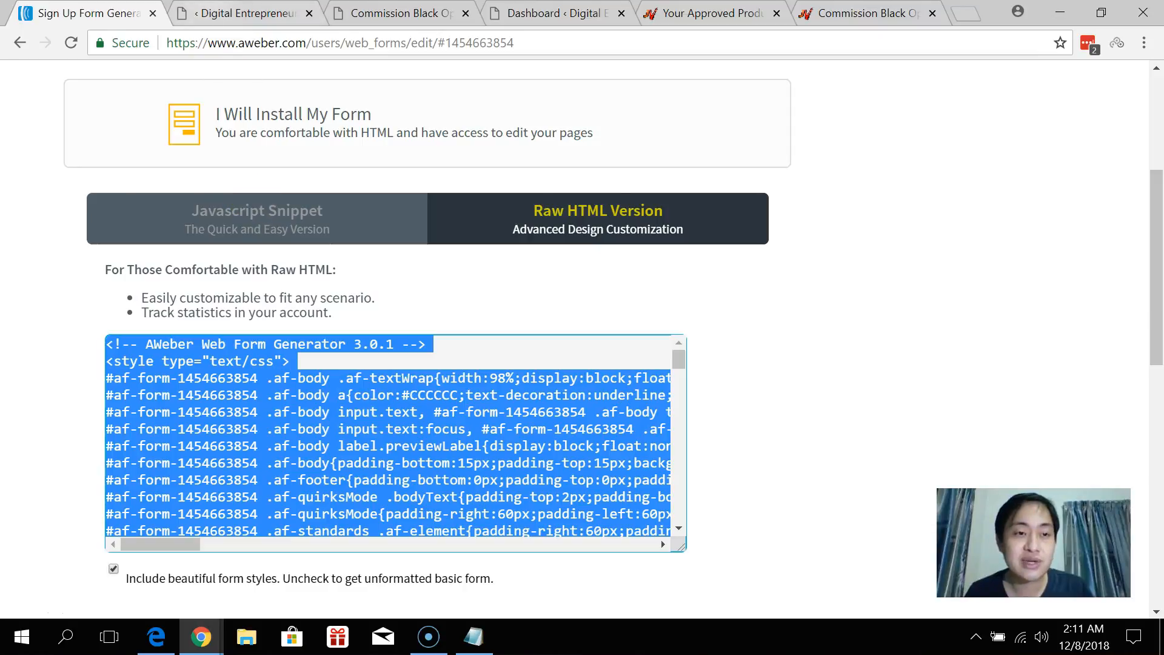
click(242, 13)
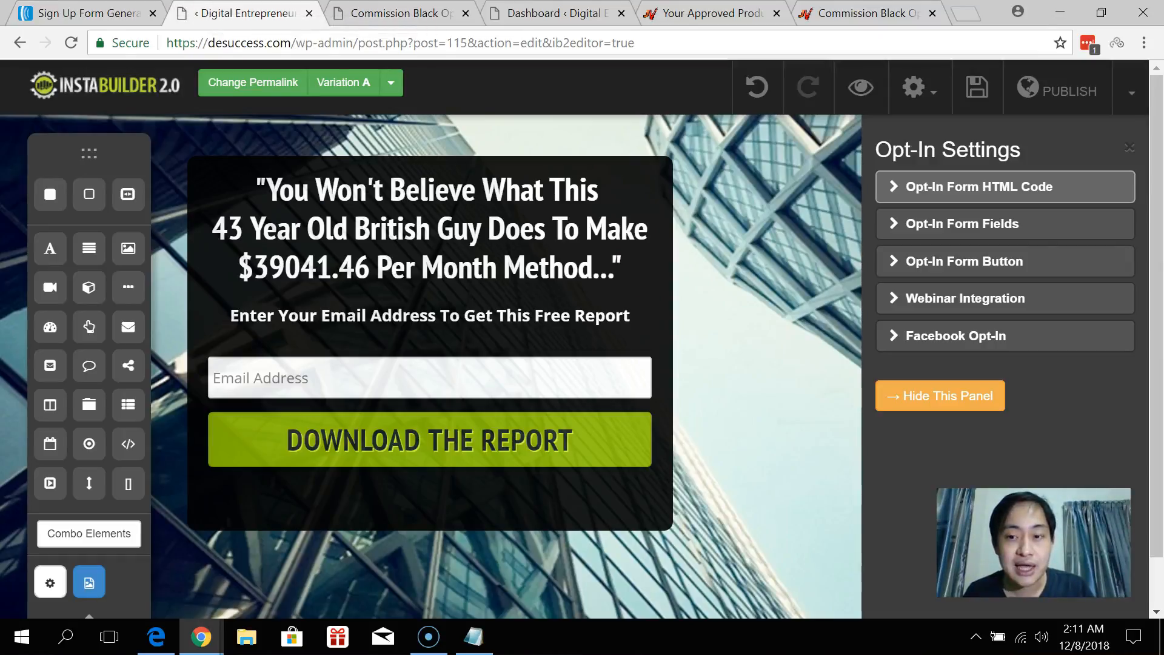
Paste the AWeber raw HTML into Opt-In Form HTML Code and process it.
click(963, 189)
scroll(976, 303, down, 4)
click(978, 350)
key(ctrl+v)
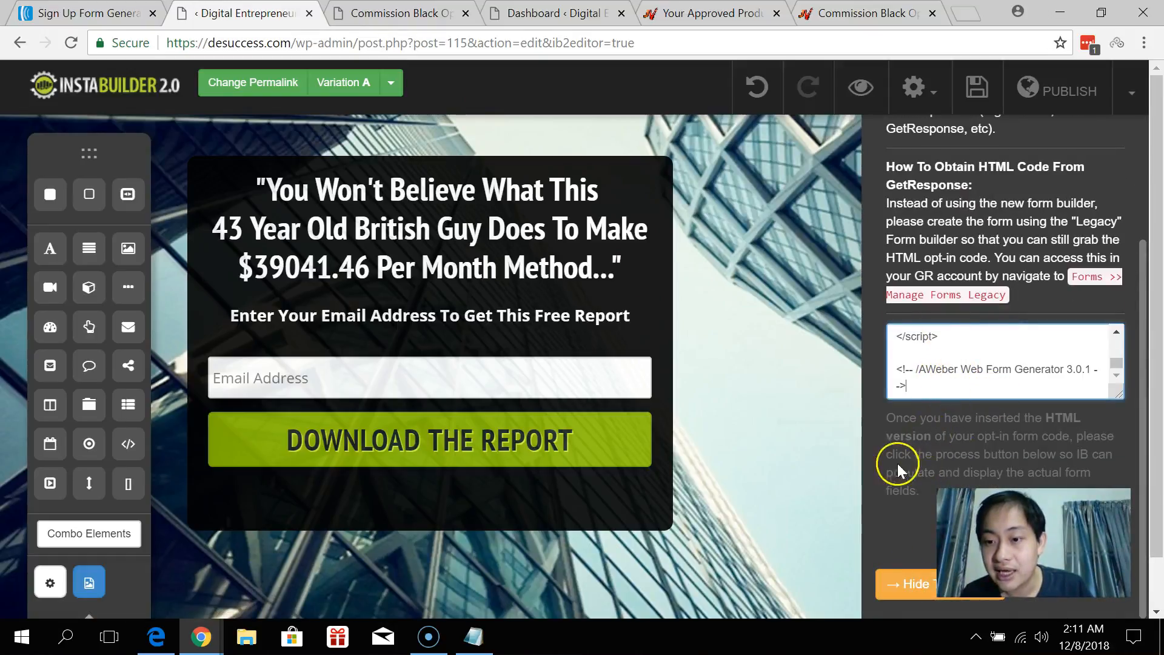
scroll(958, 273, up, 3)
click(952, 193)
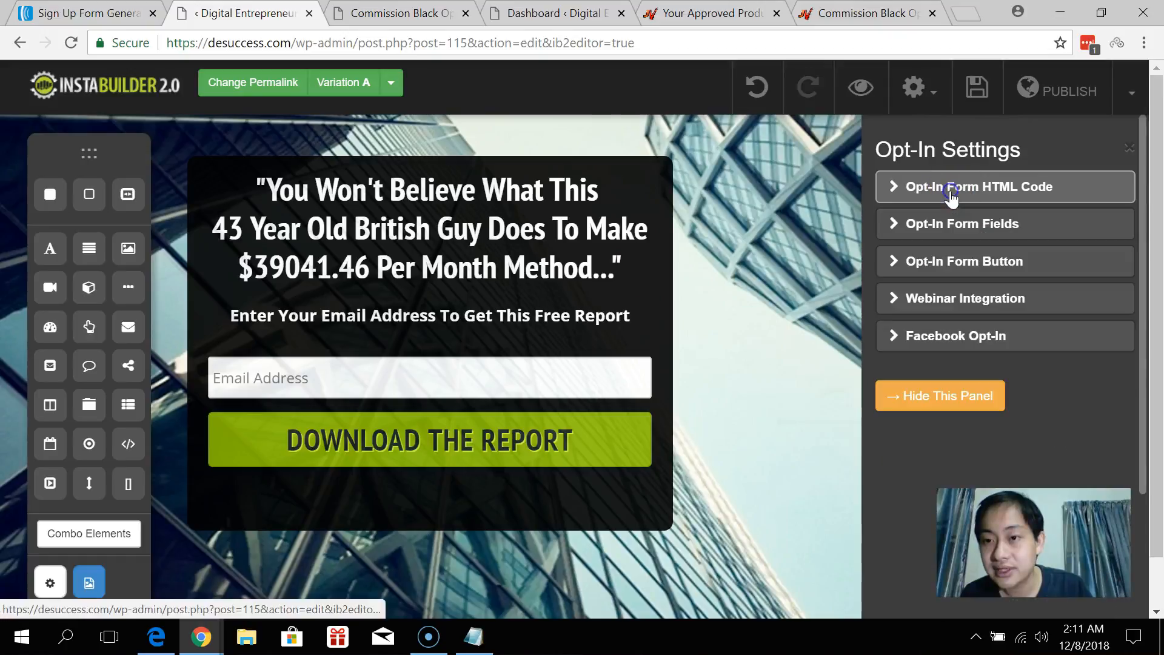
click(965, 190)
scroll(932, 500, down, 3)
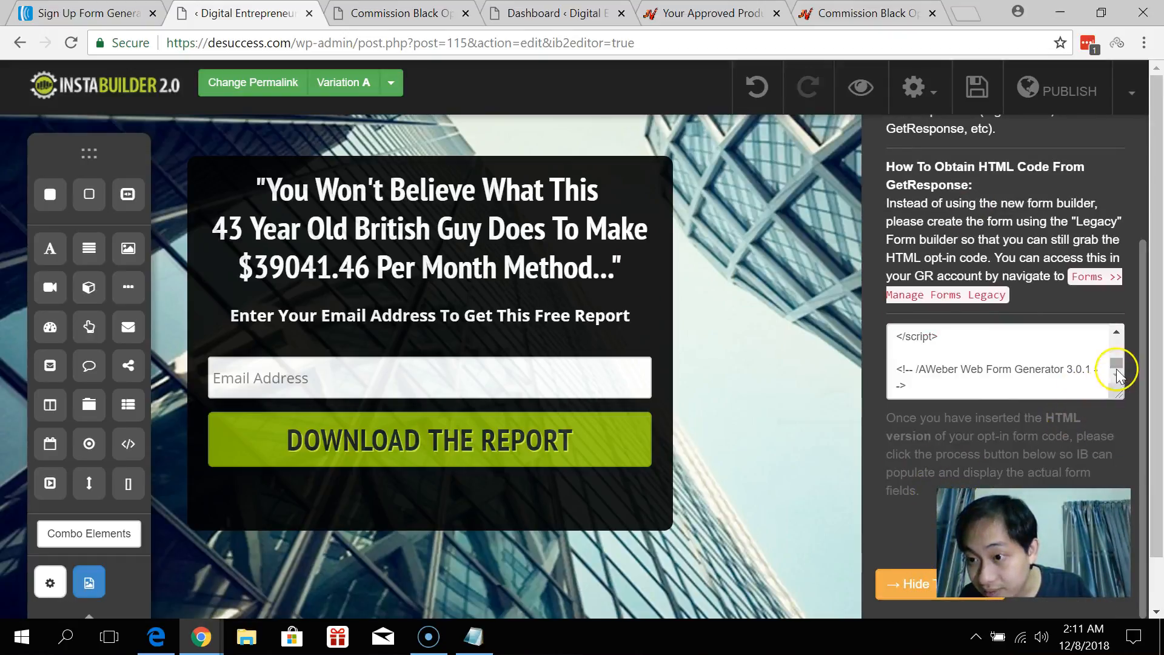
scroll(1057, 370, up, 2)
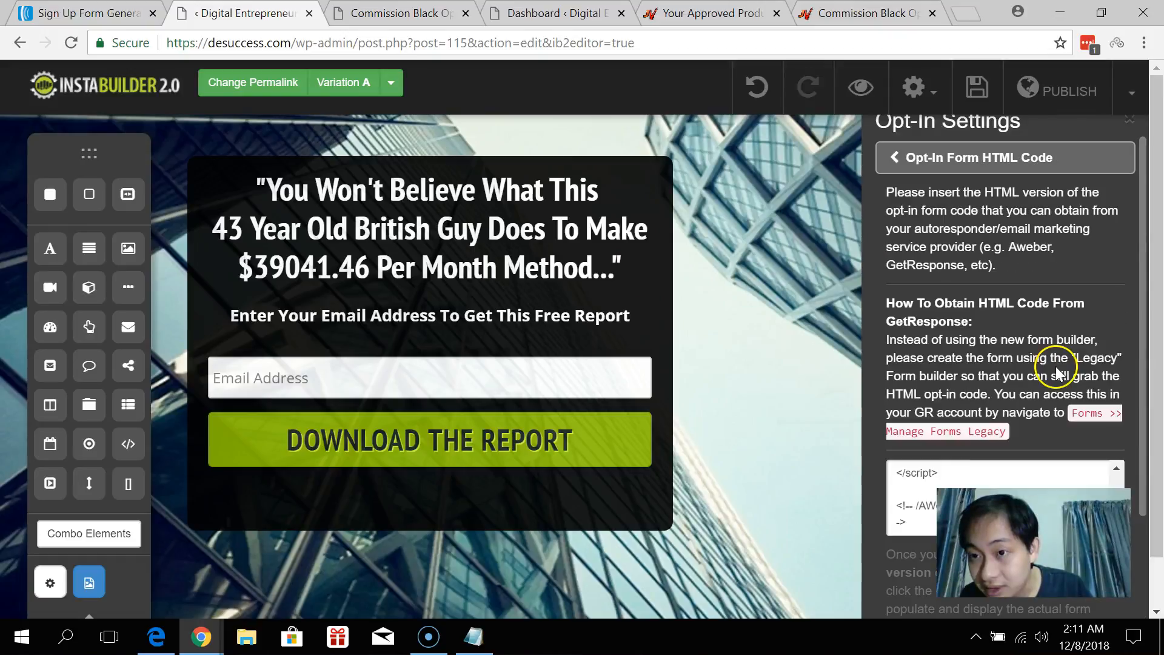
scroll(1057, 370, down, 2)
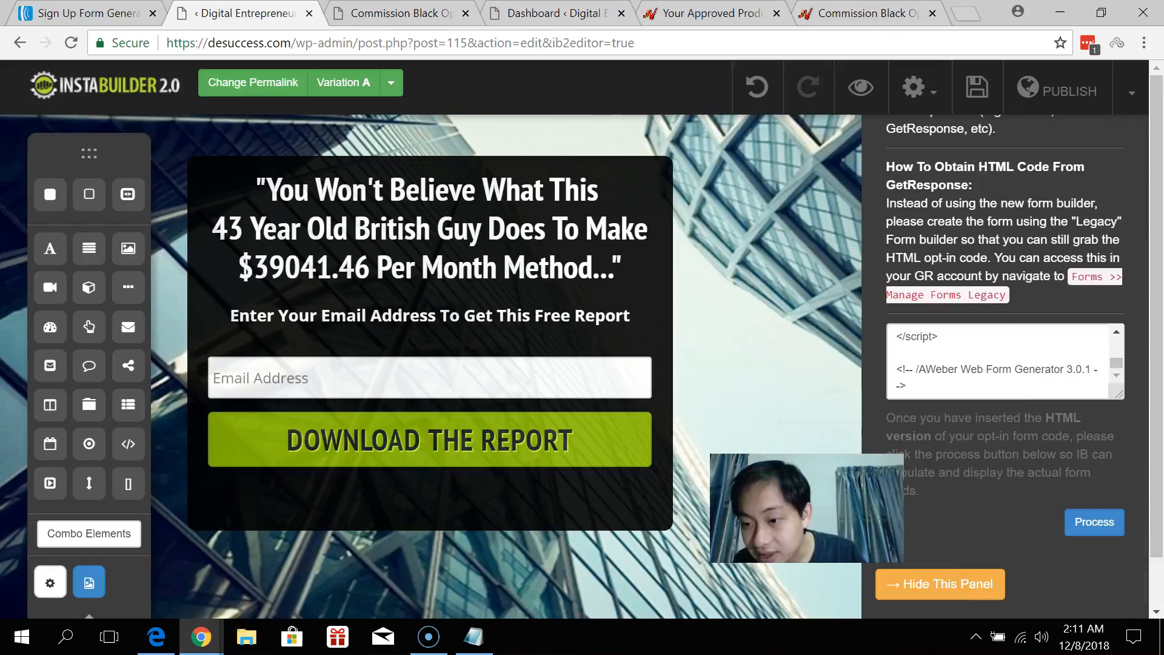
click(1095, 526)
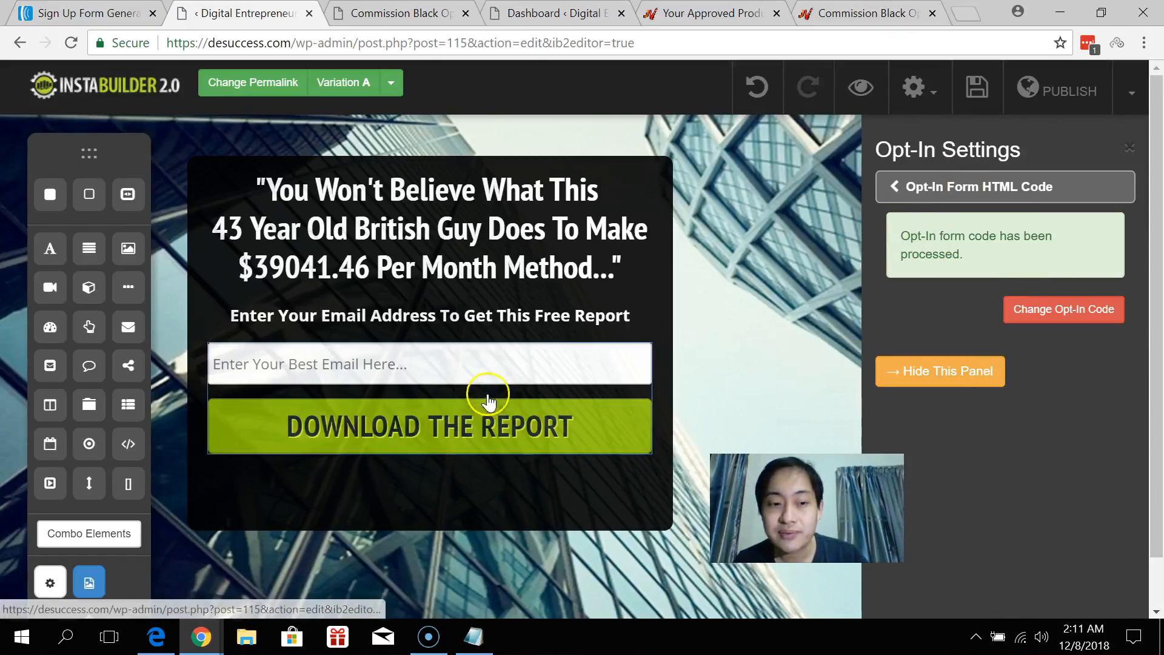
click(909, 188)
Open the opt-in button's Button Text settings.
click(913, 227)
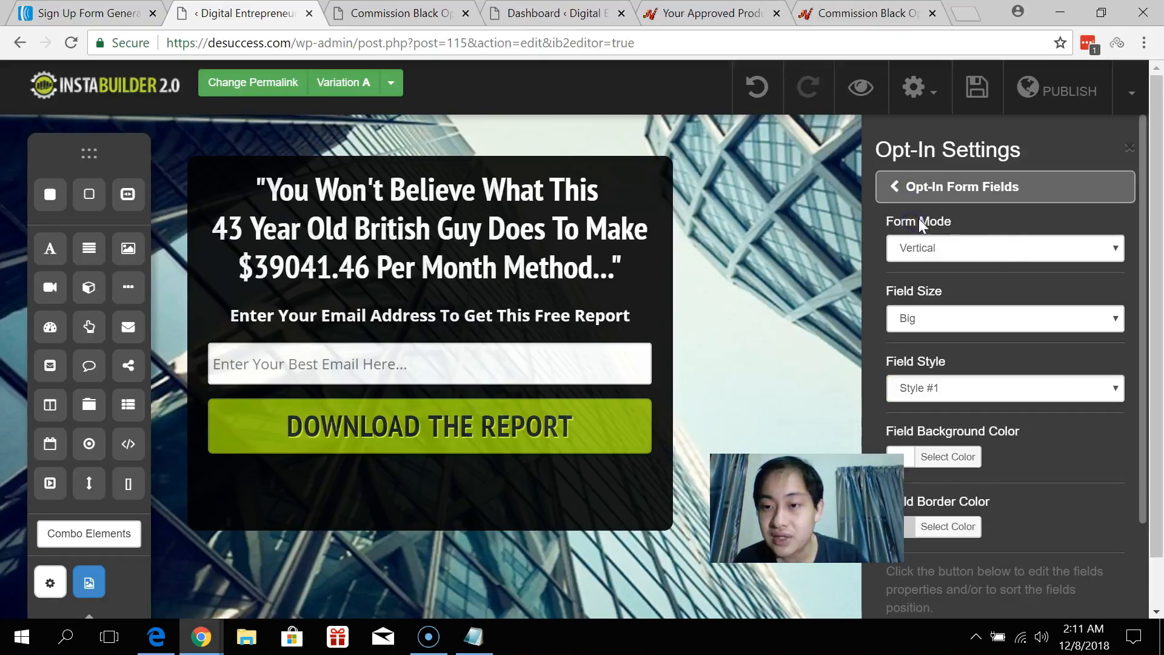
scroll(1006, 241, down, 3)
scroll(1006, 241, up, 3)
click(967, 187)
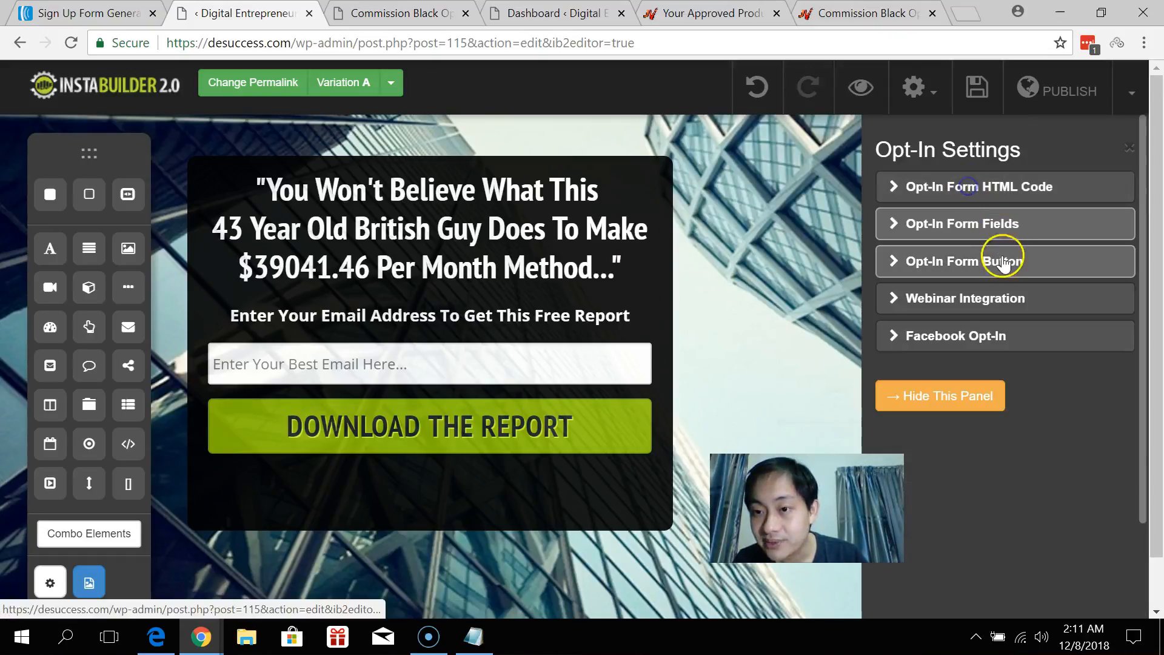
click(1002, 257)
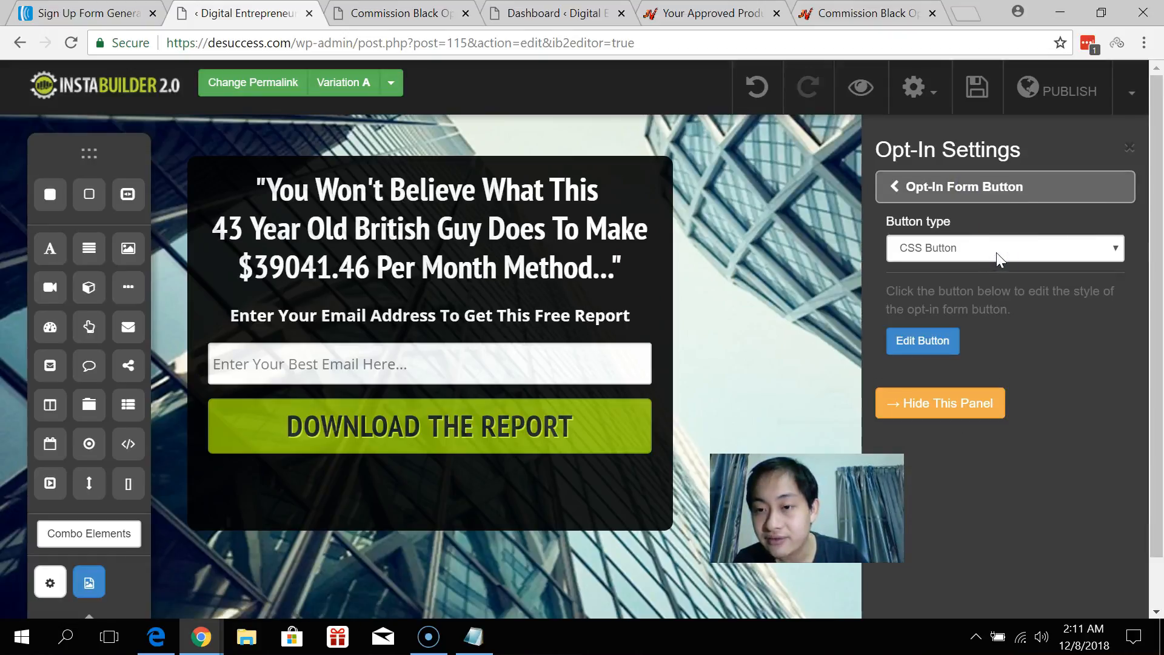
click(932, 340)
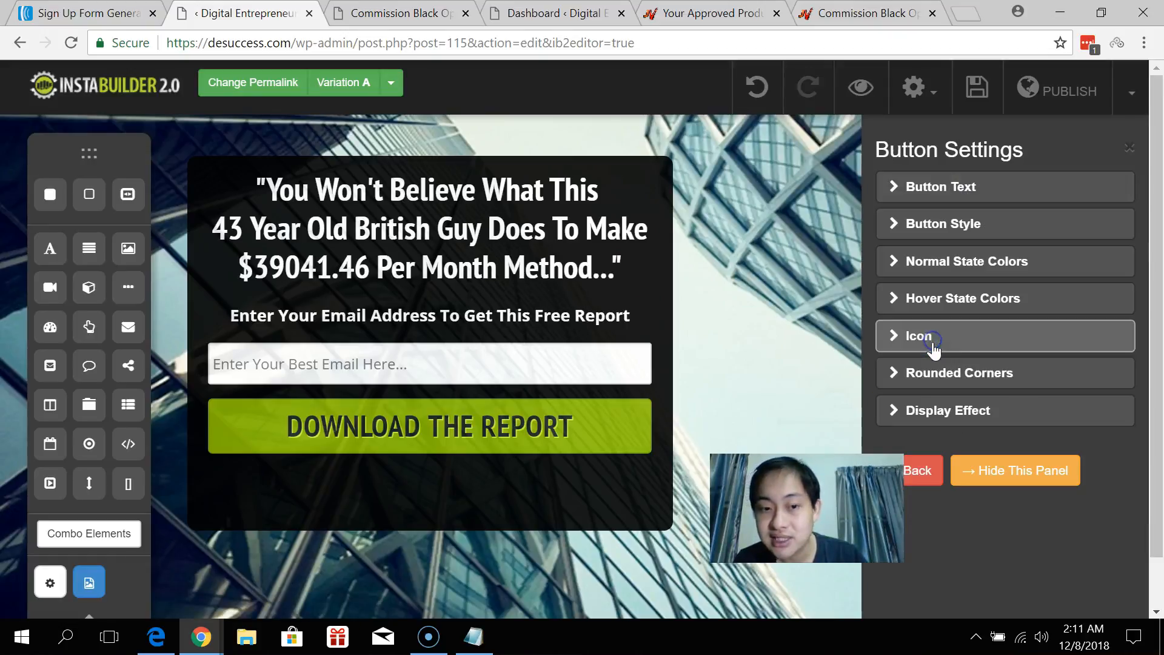
click(989, 203)
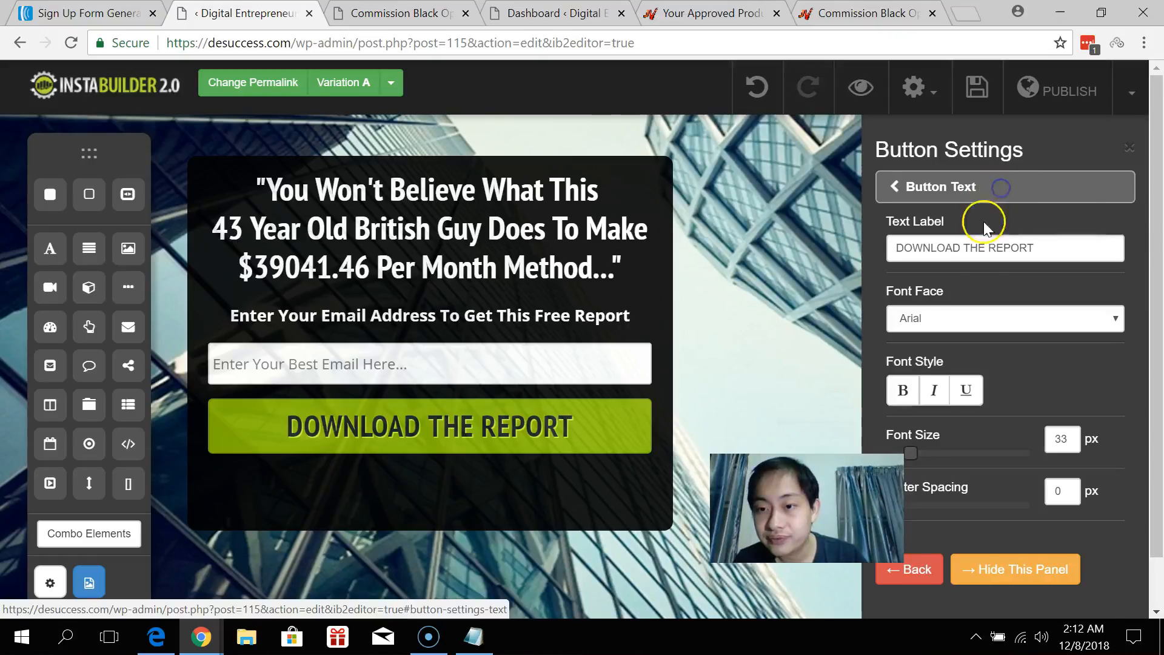
Replace the DOWNLOAD THE REPORT label with 'YES! Give Me The Secret Right Now!'.
drag(1055, 247, 815, 241)
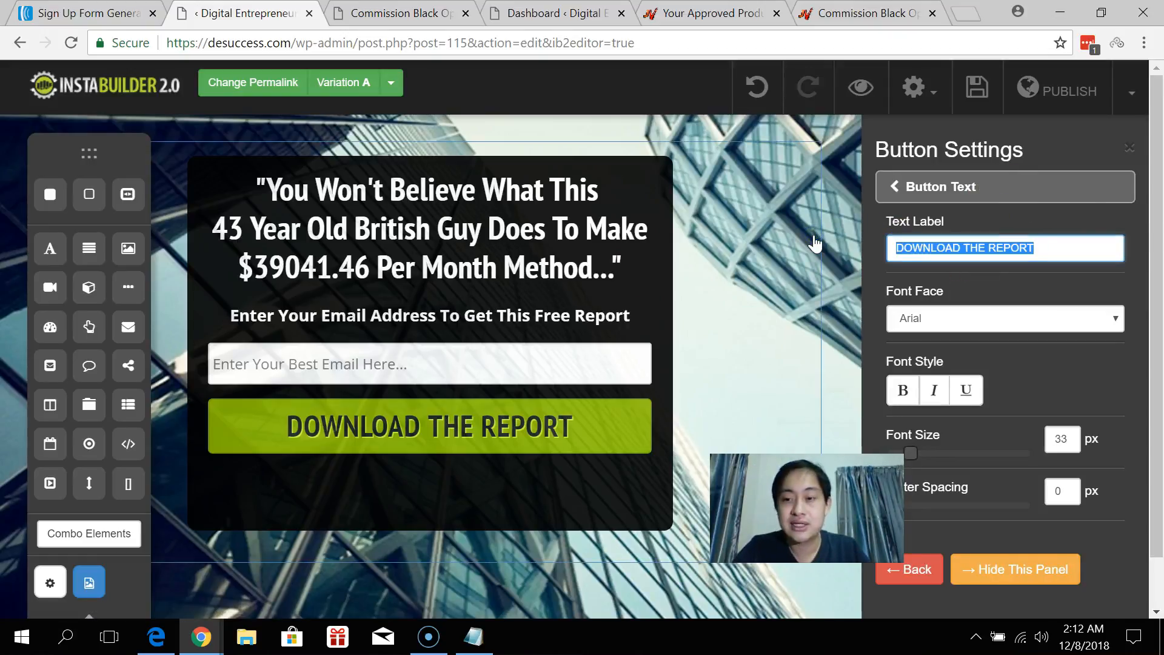
text(YES! )
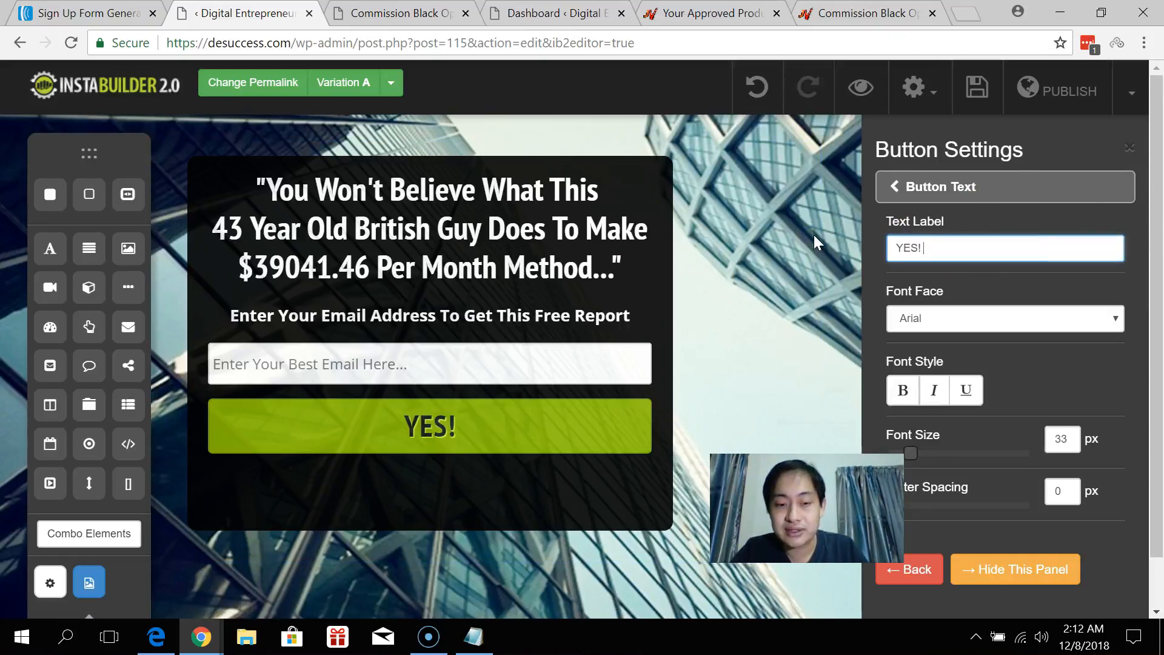
text(L)
key(BackSpace)
text(Give ME The S)
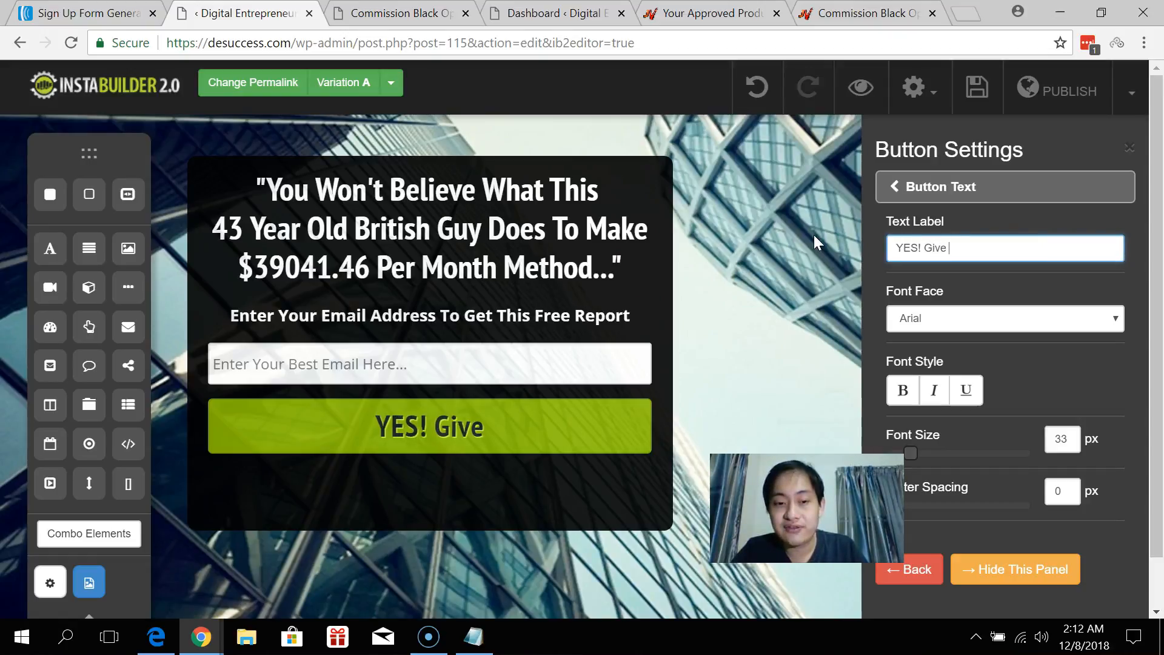
key(BackSpace)
key(BackSpace)
key(BackSpace)
key(BackSpace)
key(BackSpace)
key(BackSpace)
key(BackSpace)
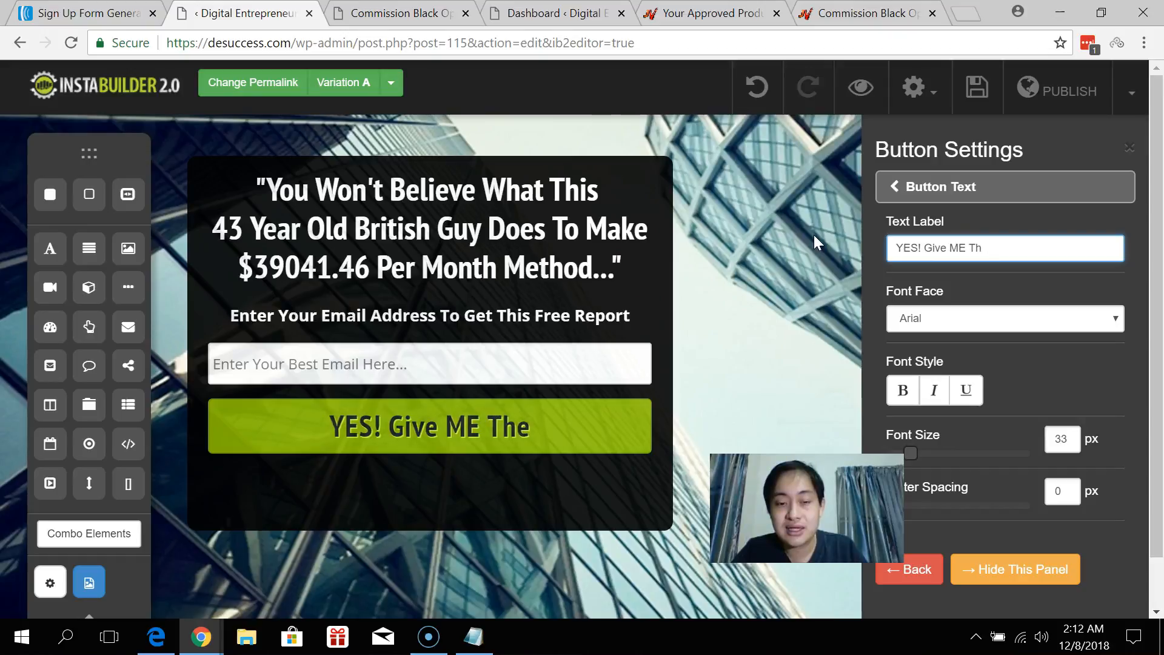
text(e The)
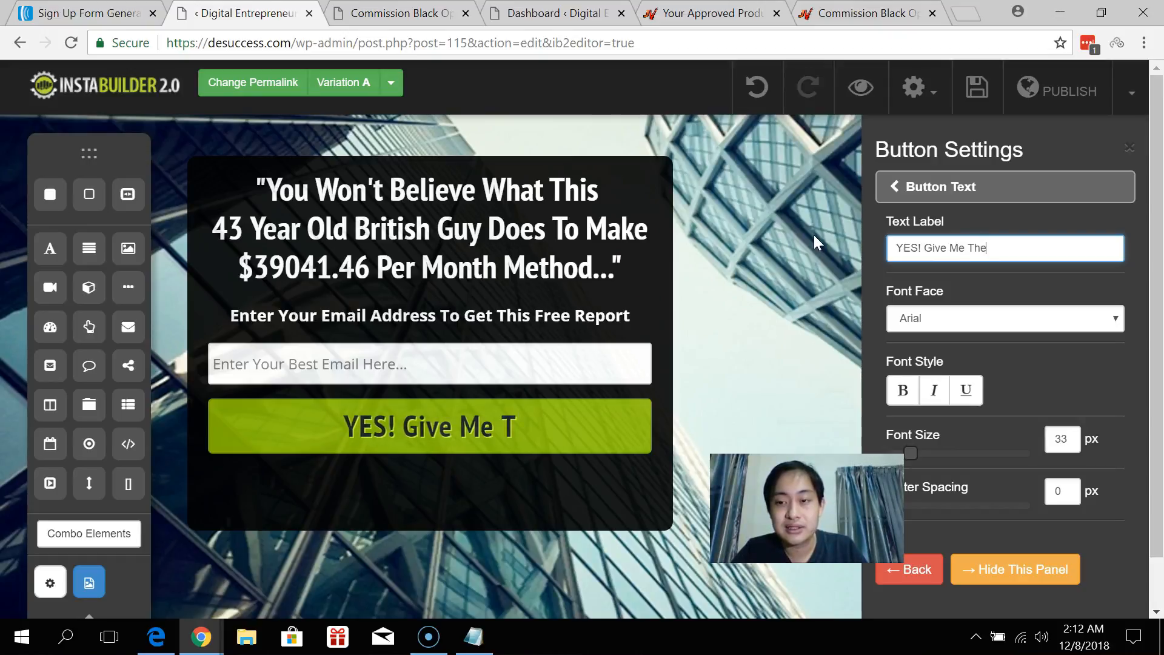
text( Secret Right Now!)
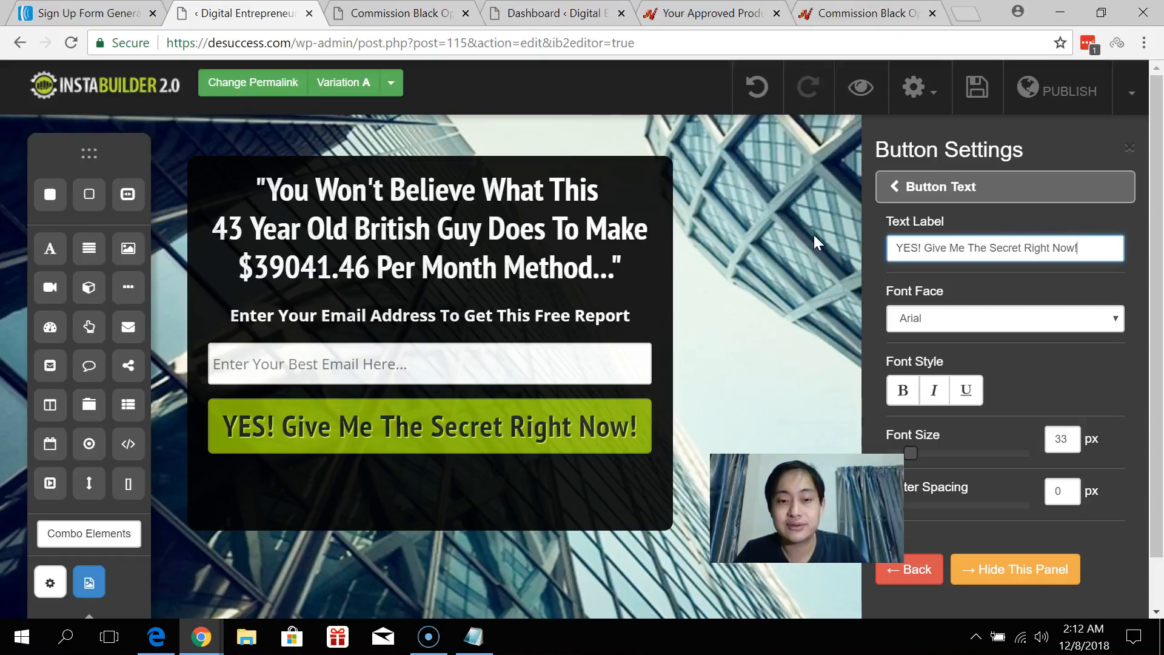
click(1056, 238)
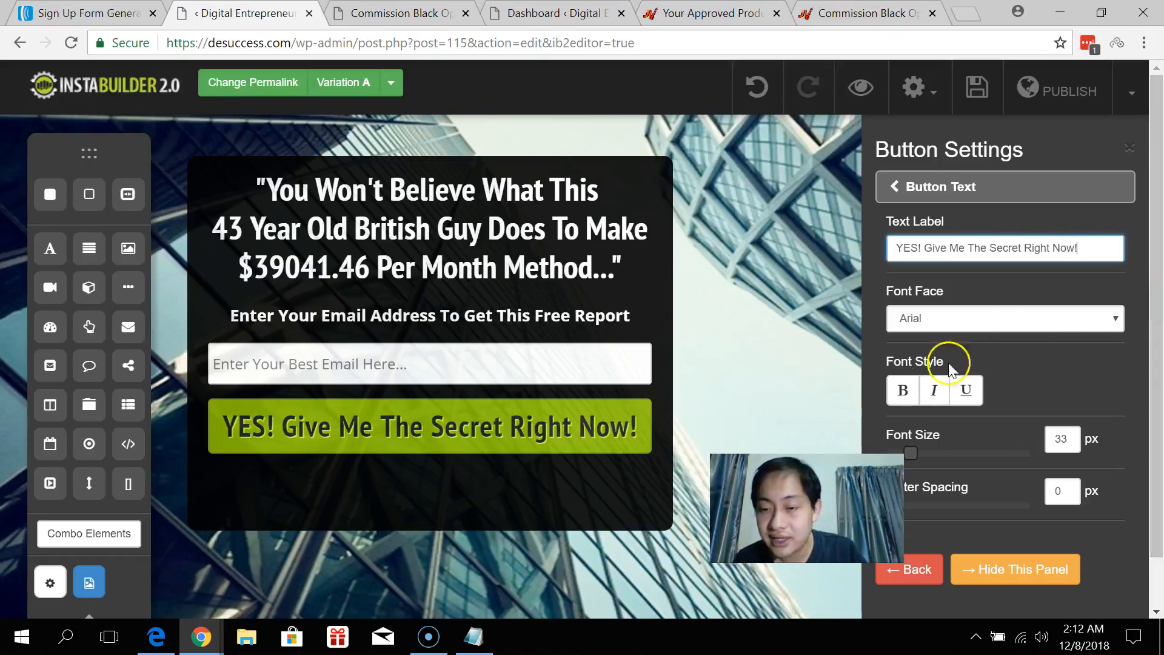
Try Arial Black, then Impact at 30 px for the button text.
click(982, 319)
scroll(998, 407, down, 9)
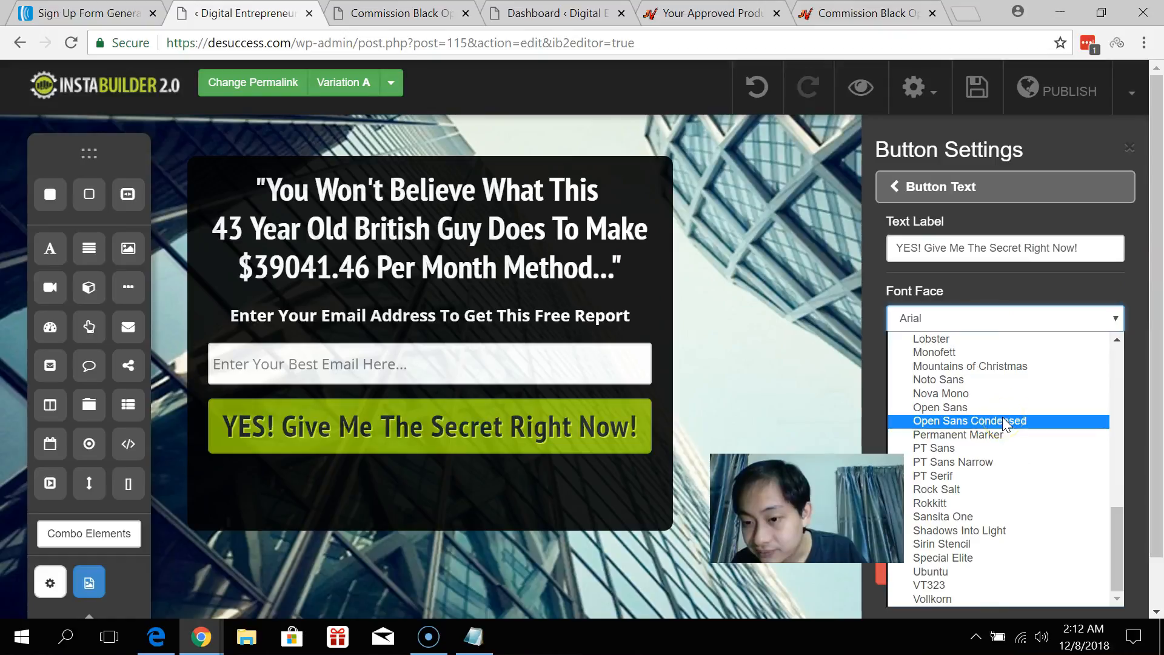
scroll(1004, 422, up, 3)
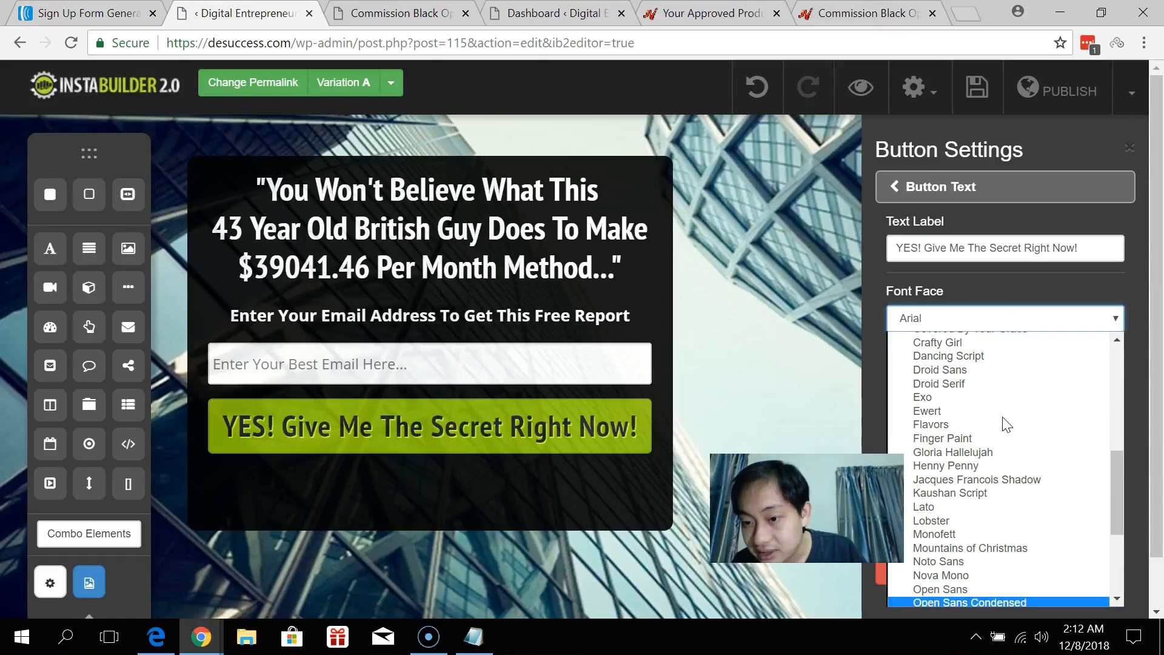
scroll(1007, 424, down, 3)
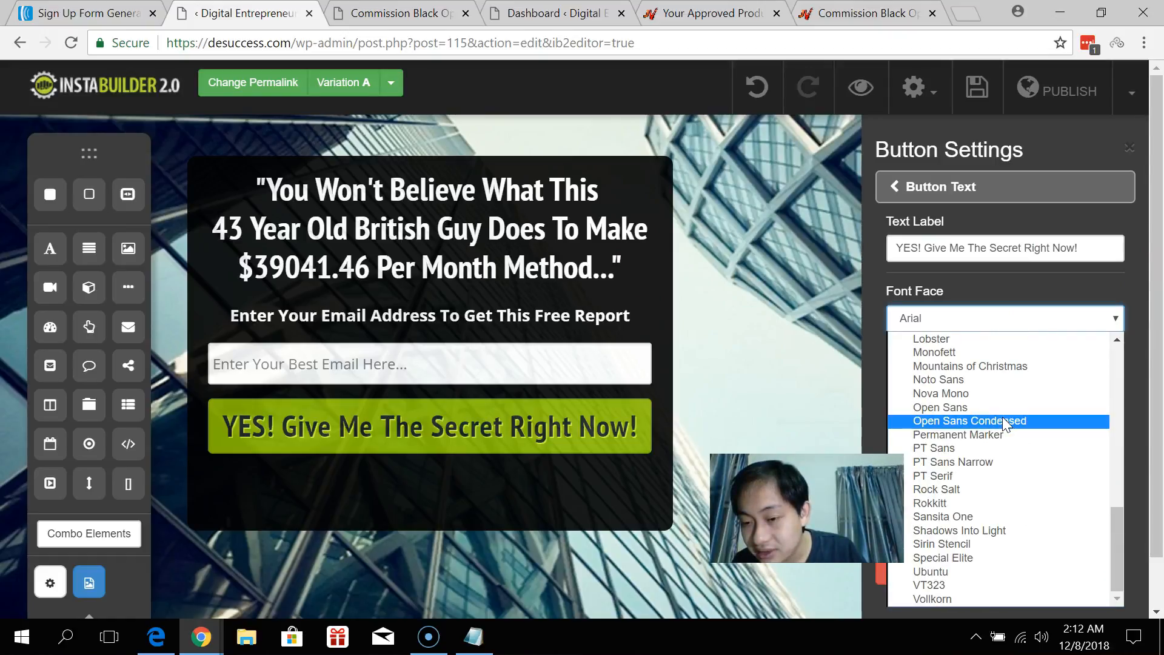
scroll(1004, 423, up, 9)
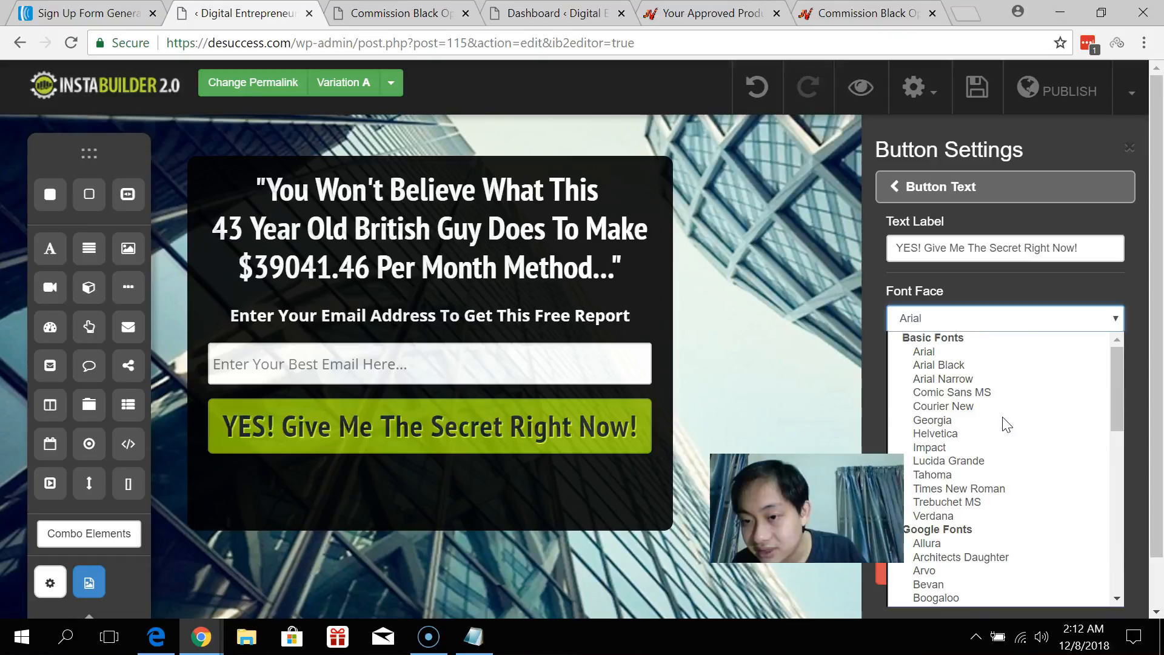
click(946, 366)
click(979, 320)
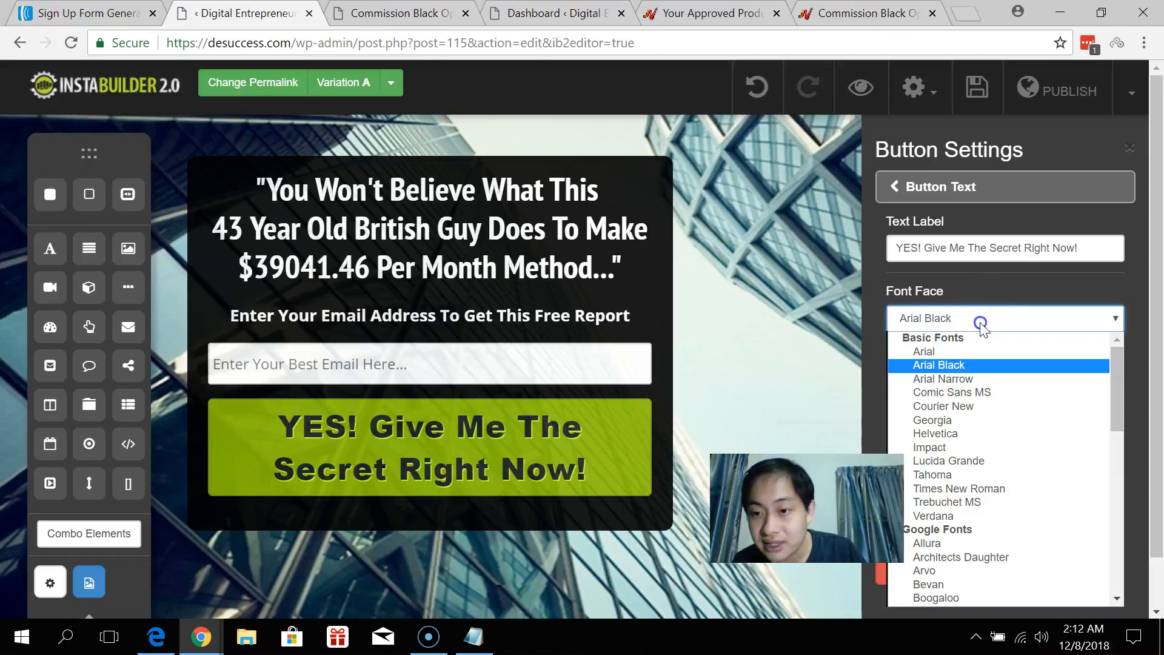
click(955, 448)
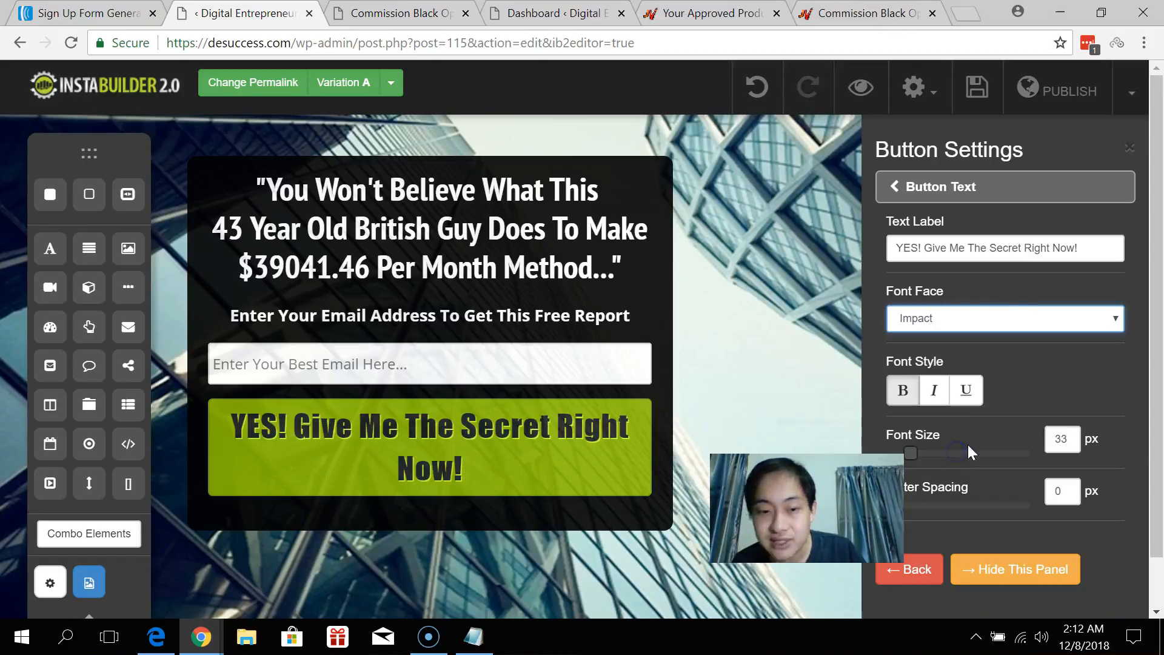
double_click(1069, 439)
text(32)
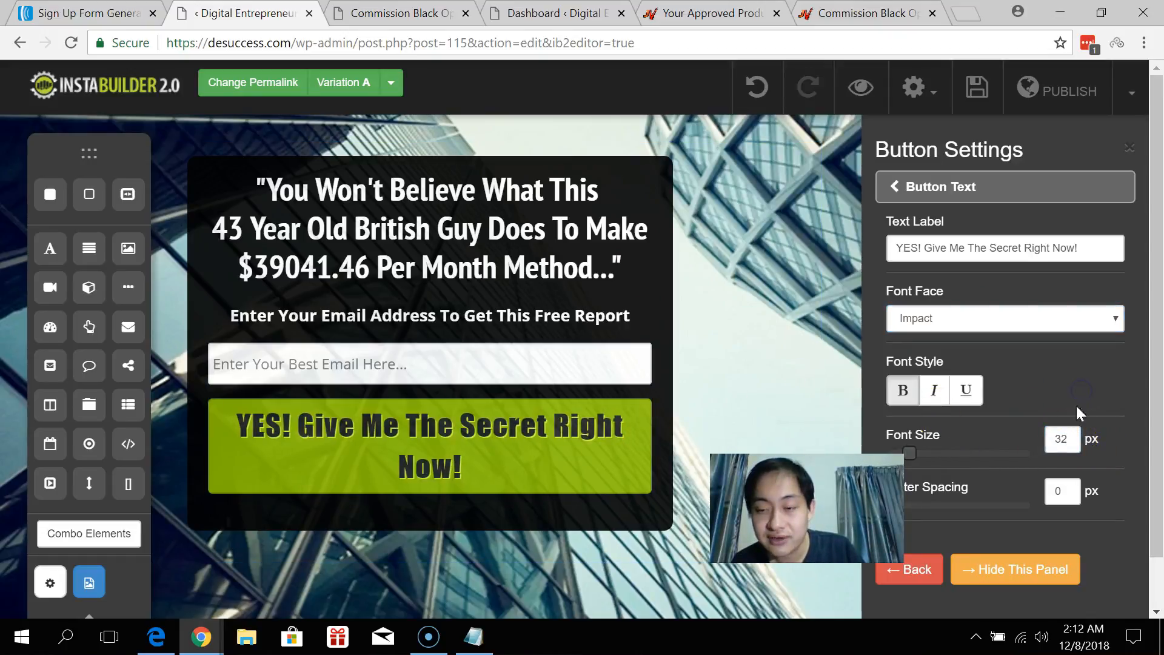
text(0)
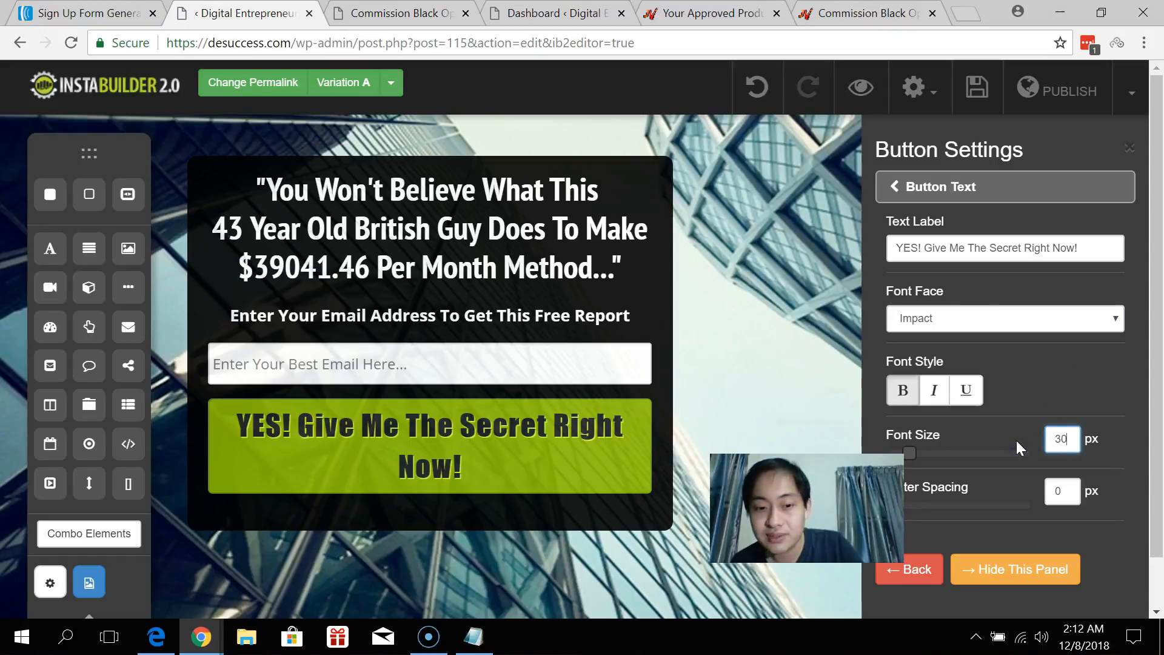
click(1079, 397)
Try Arial at 23 px, then settle on Impact at 26 px for the button text.
click(989, 316)
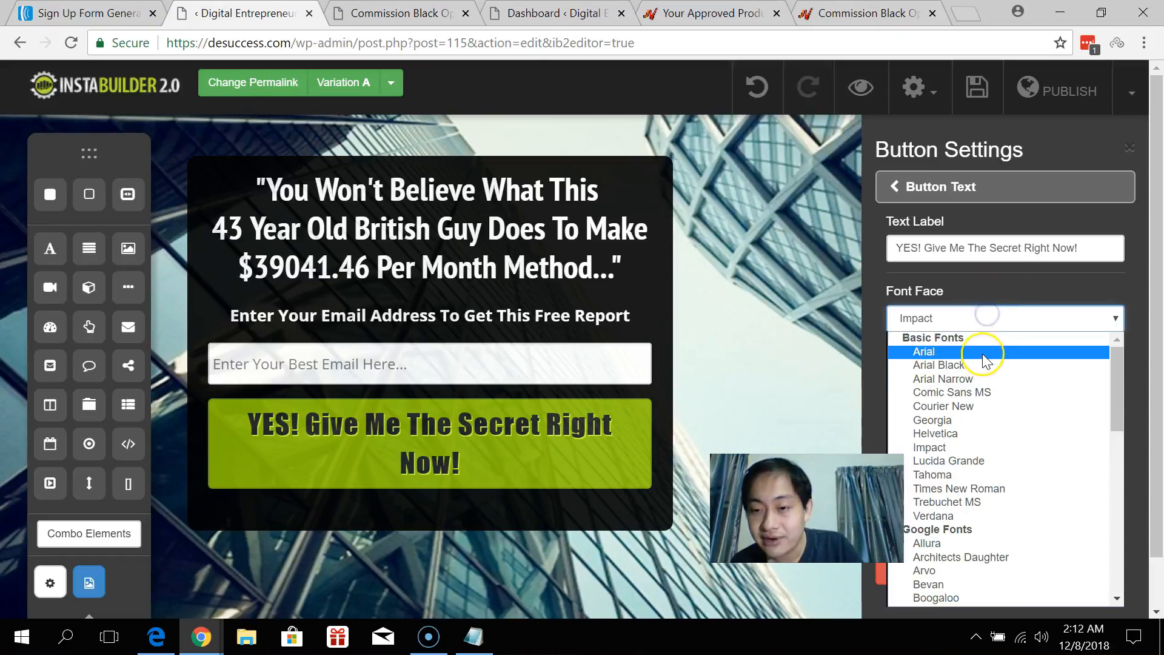
click(982, 354)
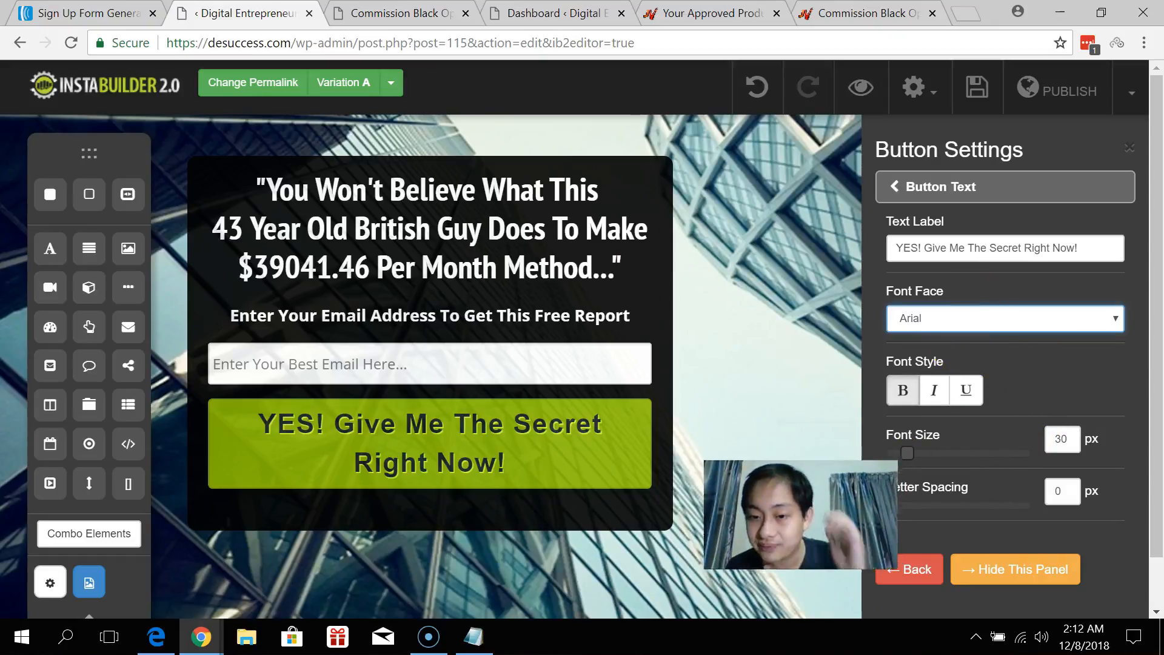
drag(914, 452, 900, 457)
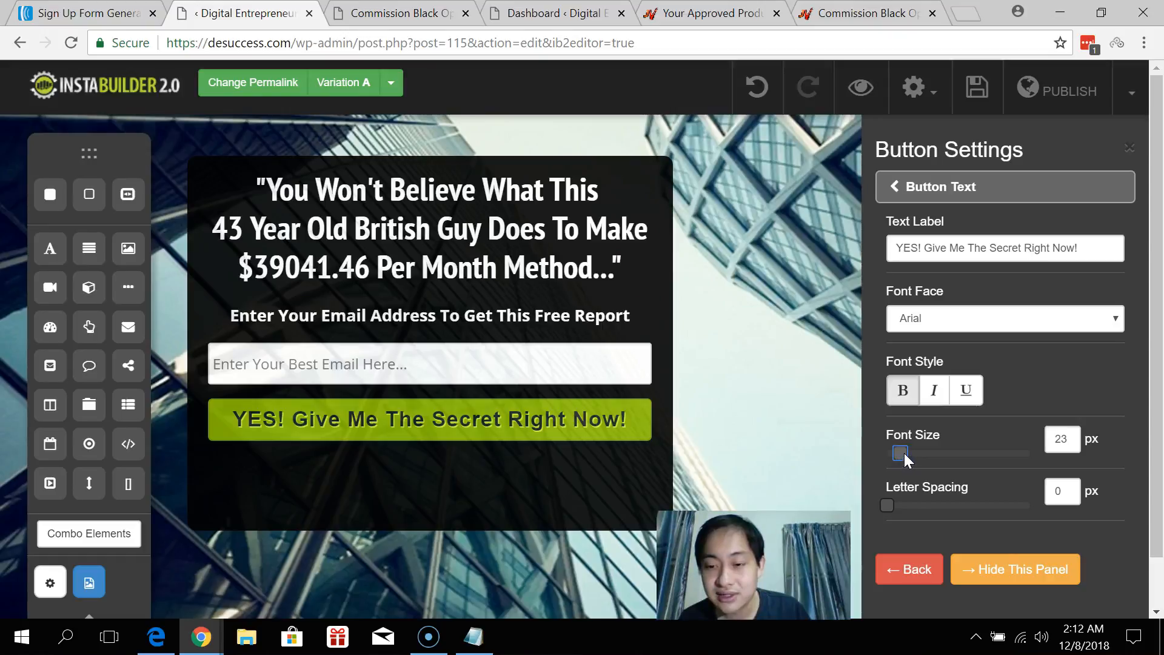
click(948, 335)
click(949, 445)
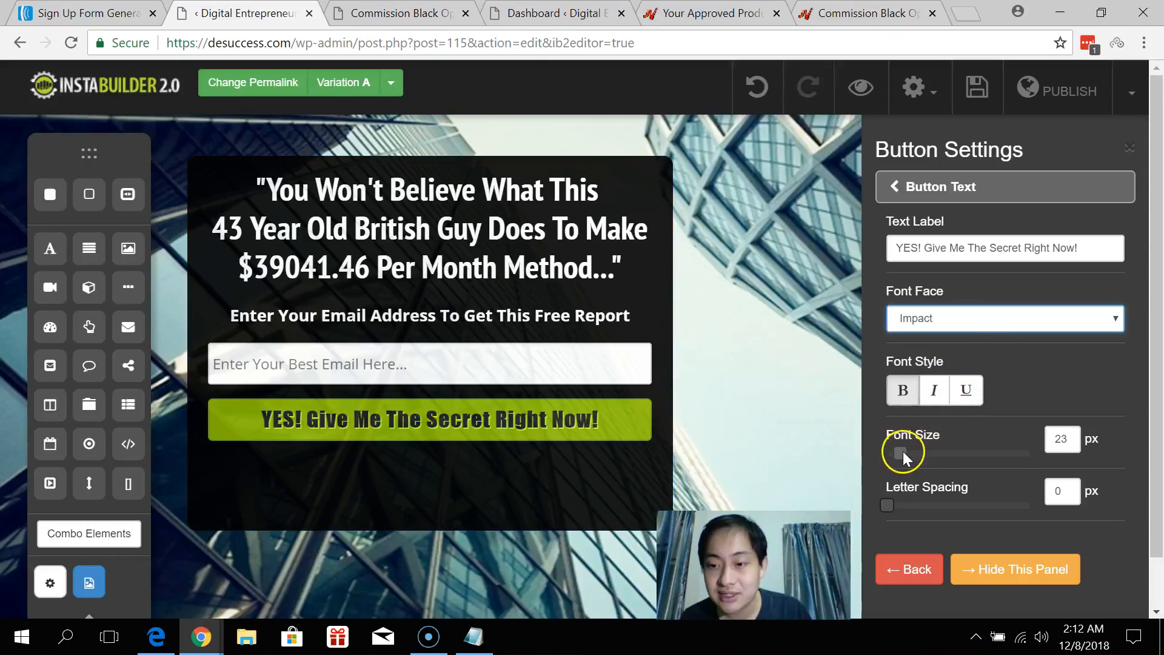
double_click(1048, 440)
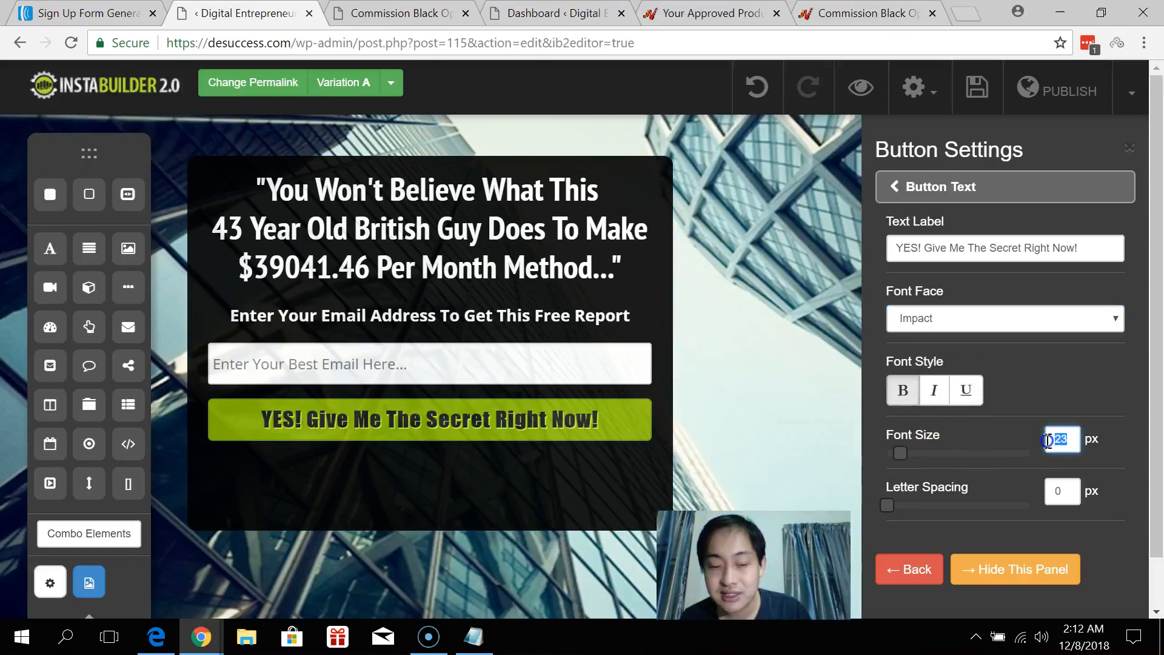
text(26)
click(1091, 387)
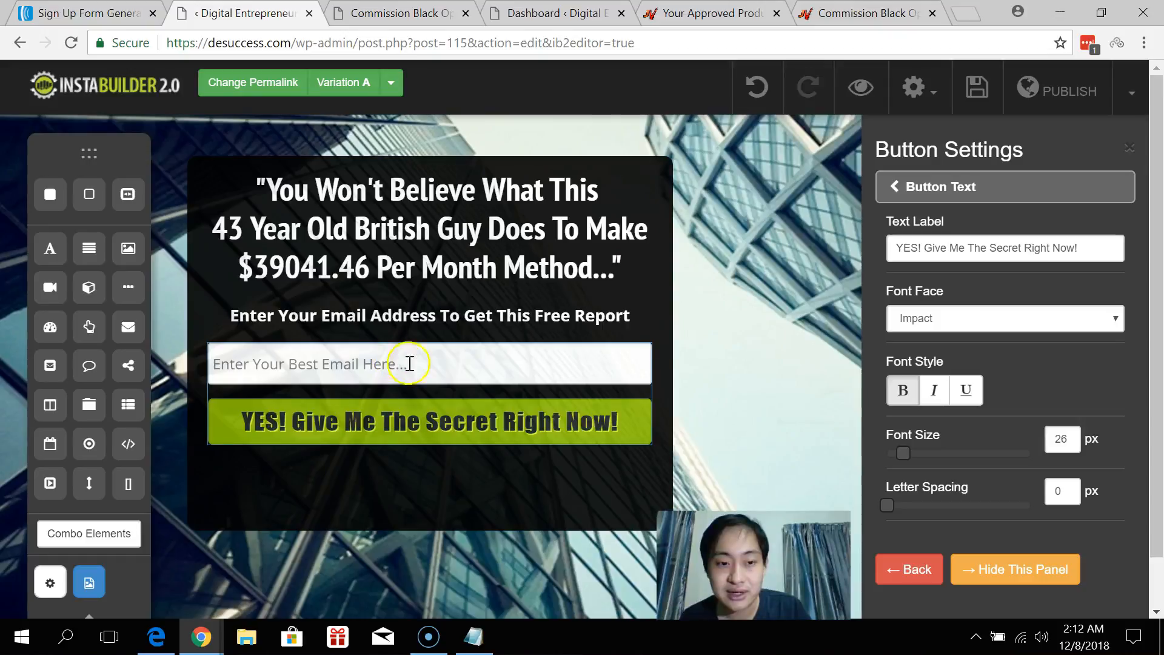
Go back through the opt-in sections to the Opt-In Form Fields settings.
click(904, 184)
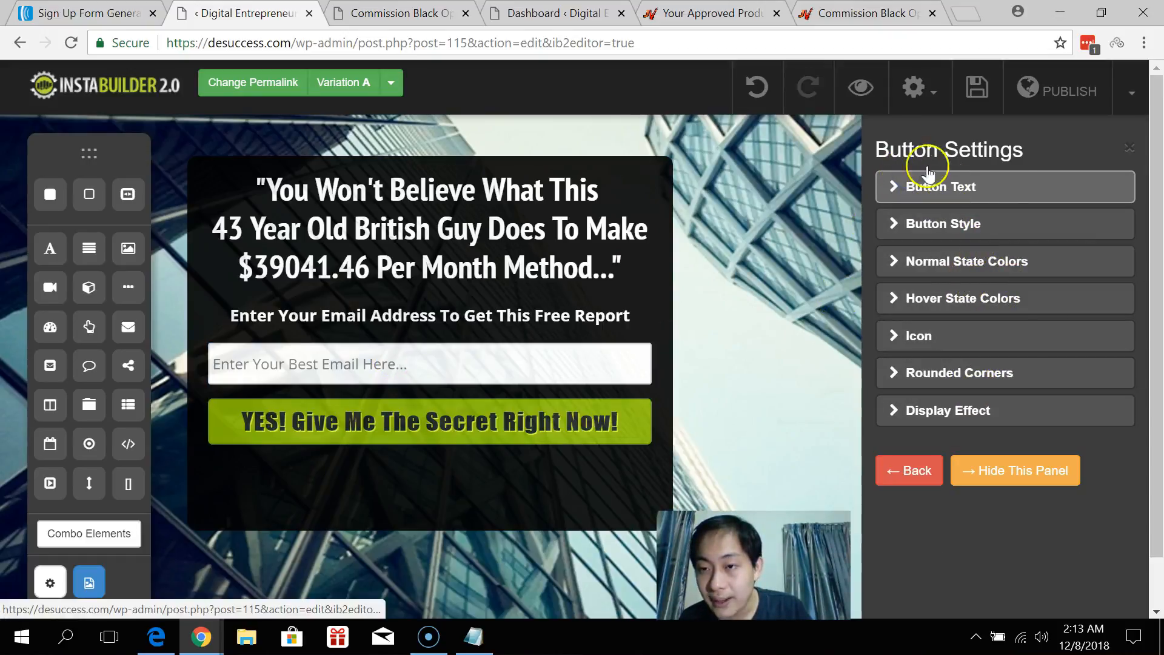
click(946, 462)
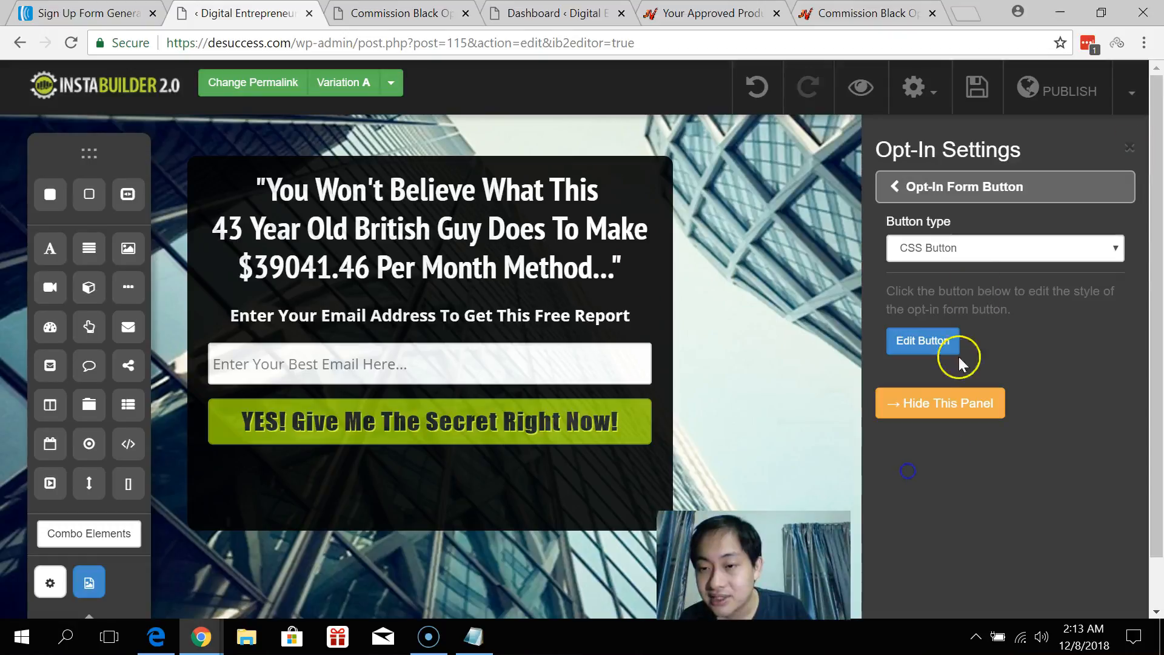
click(952, 194)
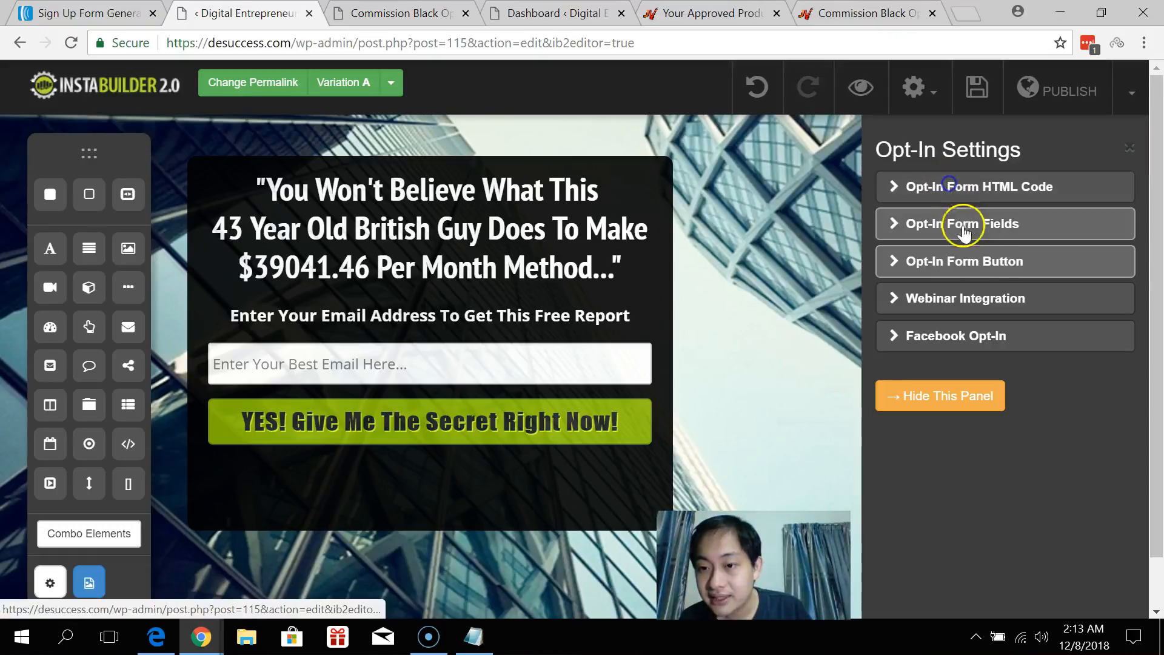
click(1016, 229)
scroll(1013, 291, down, 2)
scroll(1021, 300, up, 2)
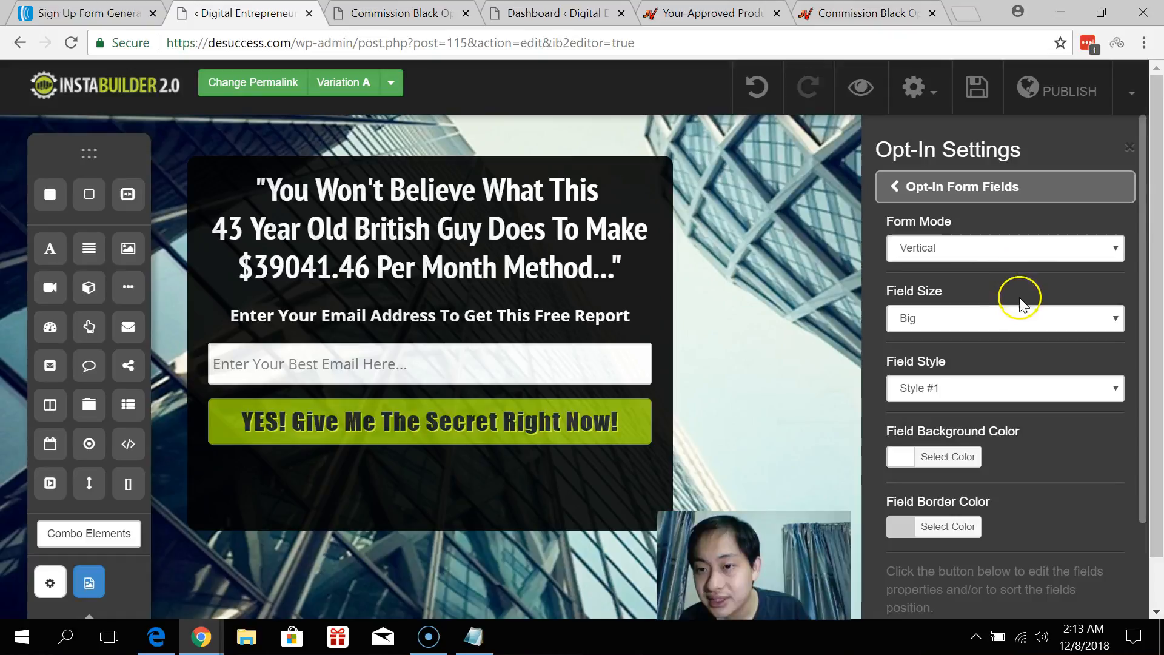
scroll(1021, 294, down, 2)
scroll(1021, 293, up, 2)
scroll(982, 230, down, 2)
Review the email field in Manage Fields and save it unchanged.
click(943, 522)
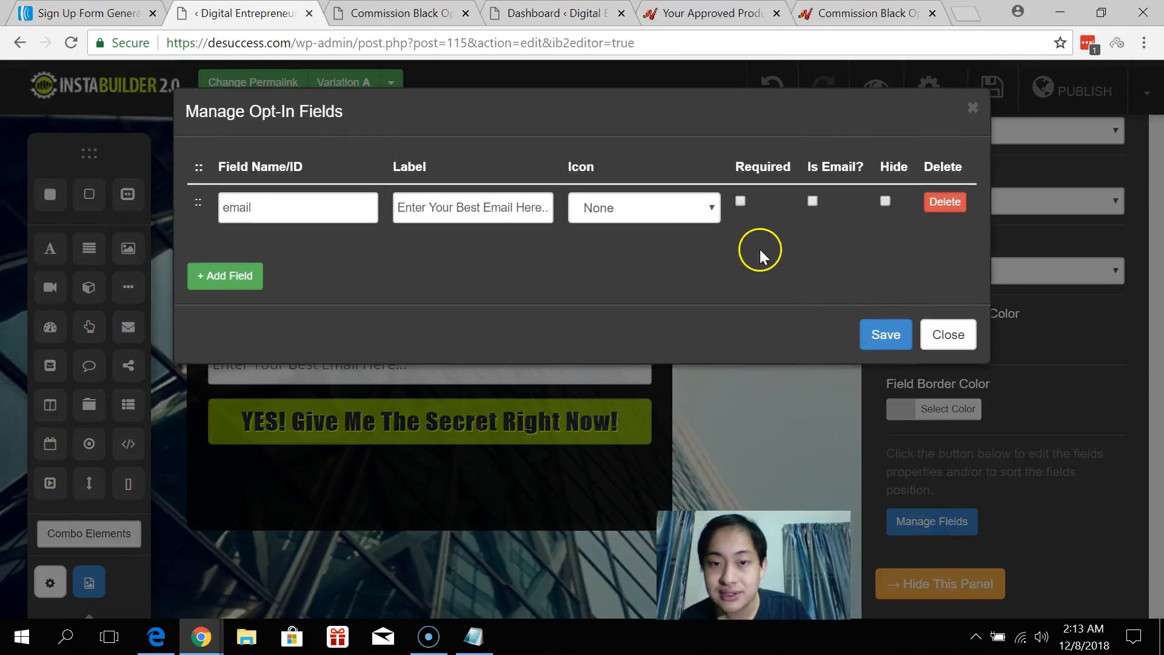
drag(413, 208, 520, 213)
click(520, 212)
click(884, 333)
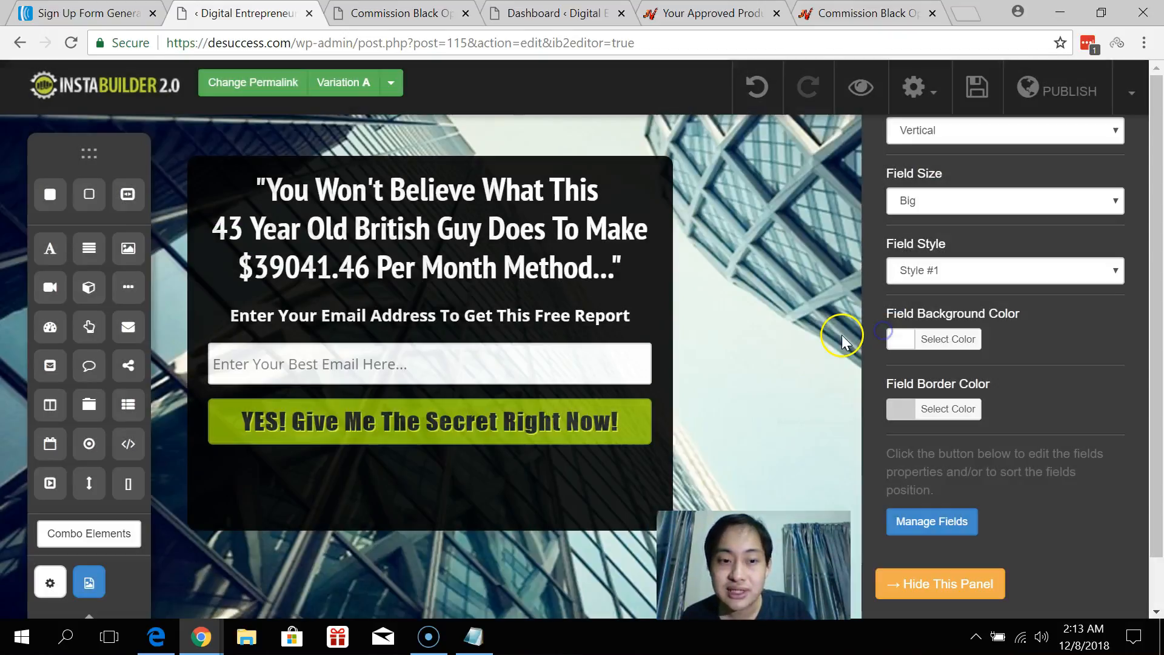
Hide the settings panel and drag the opt-in box's bottom edge up to just below the button.
click(460, 490)
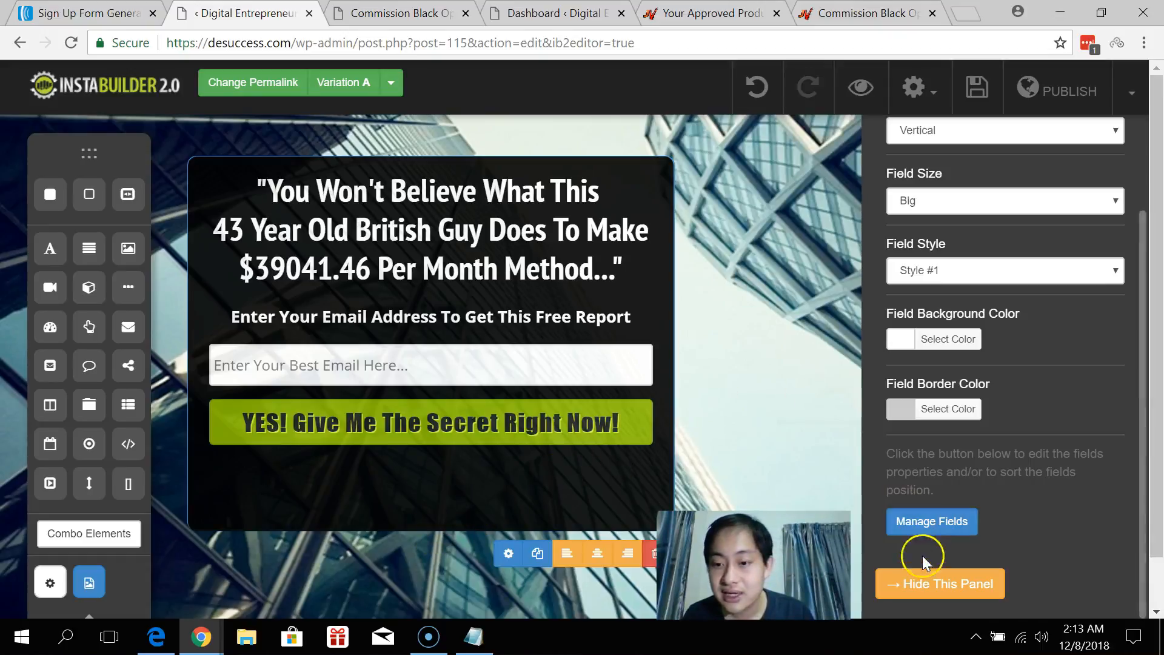
click(925, 573)
drag(574, 531, 581, 473)
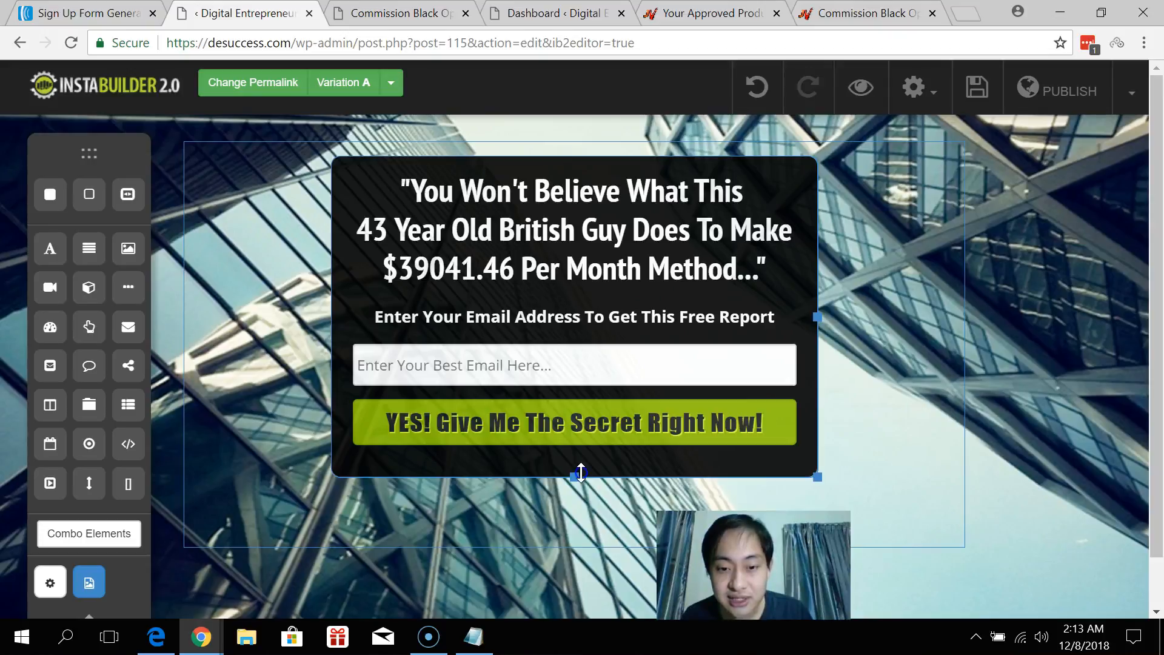
click(614, 418)
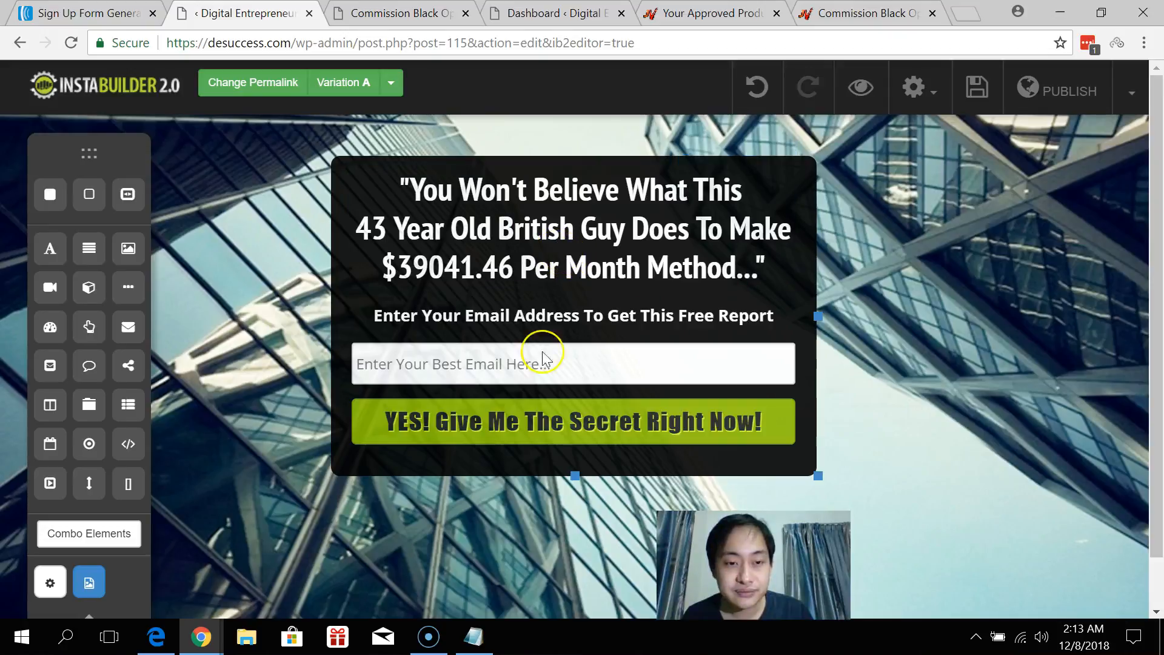
click(532, 416)
Set the button's normal-state colour to orange #f3960b.
click(625, 468)
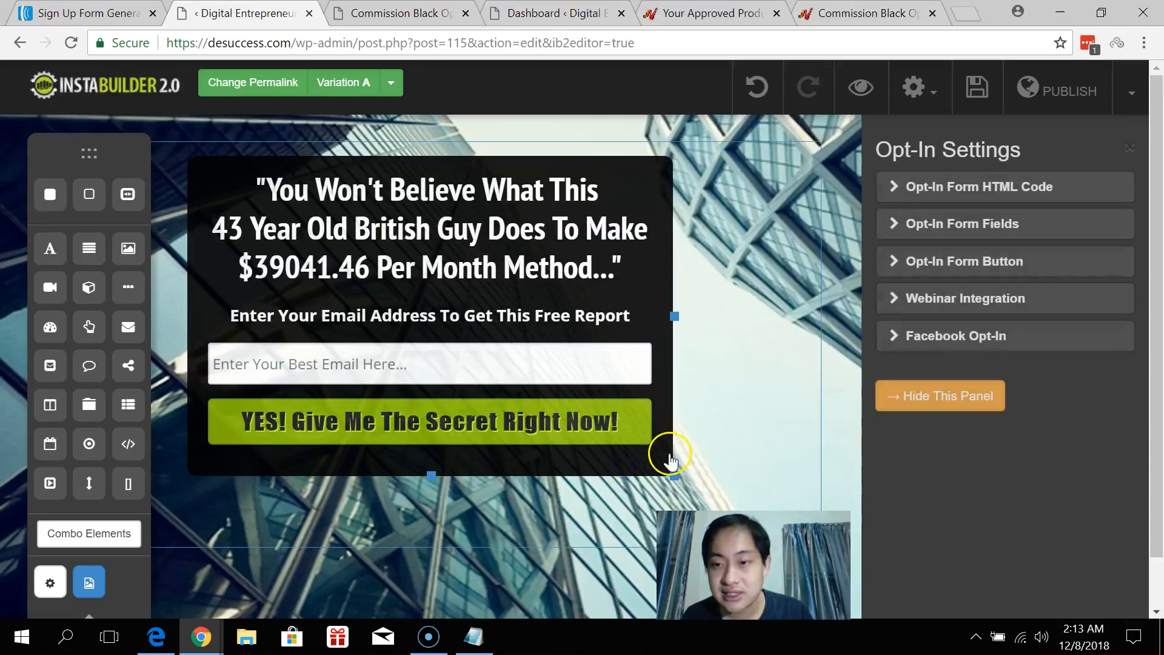
click(1001, 261)
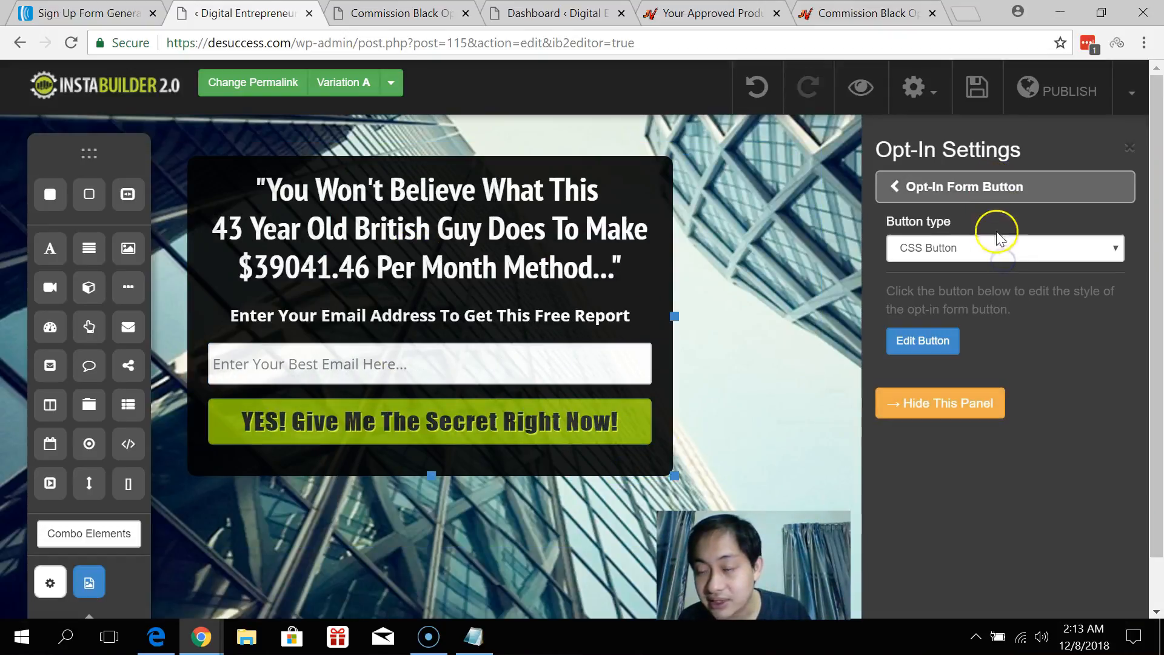
click(944, 343)
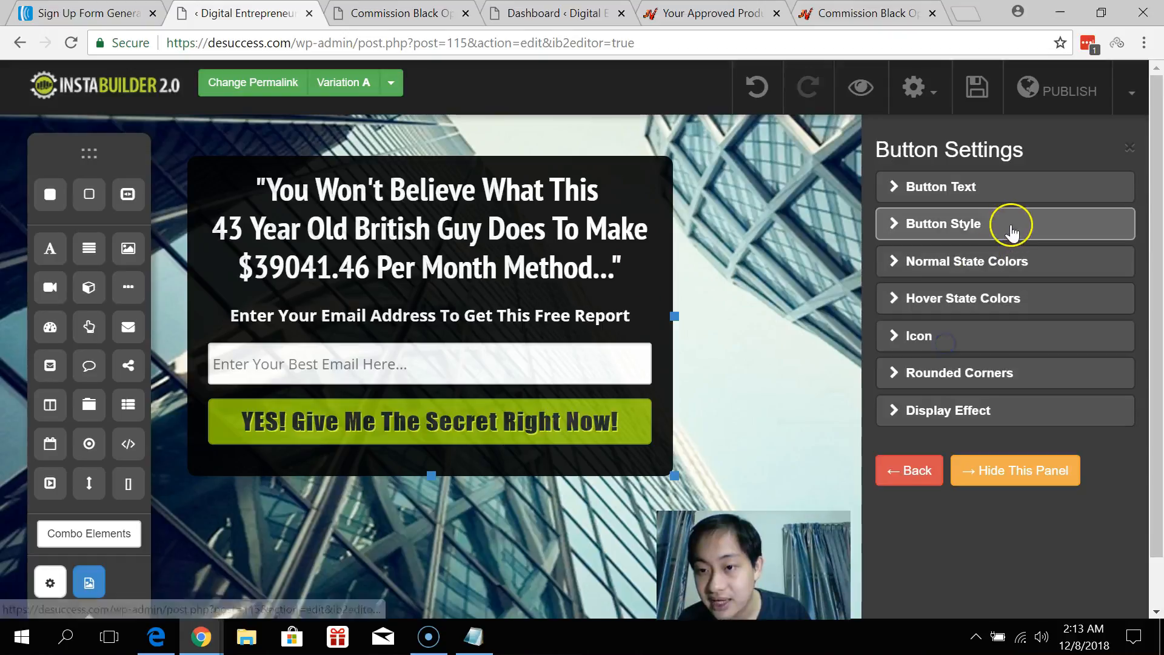
click(1007, 265)
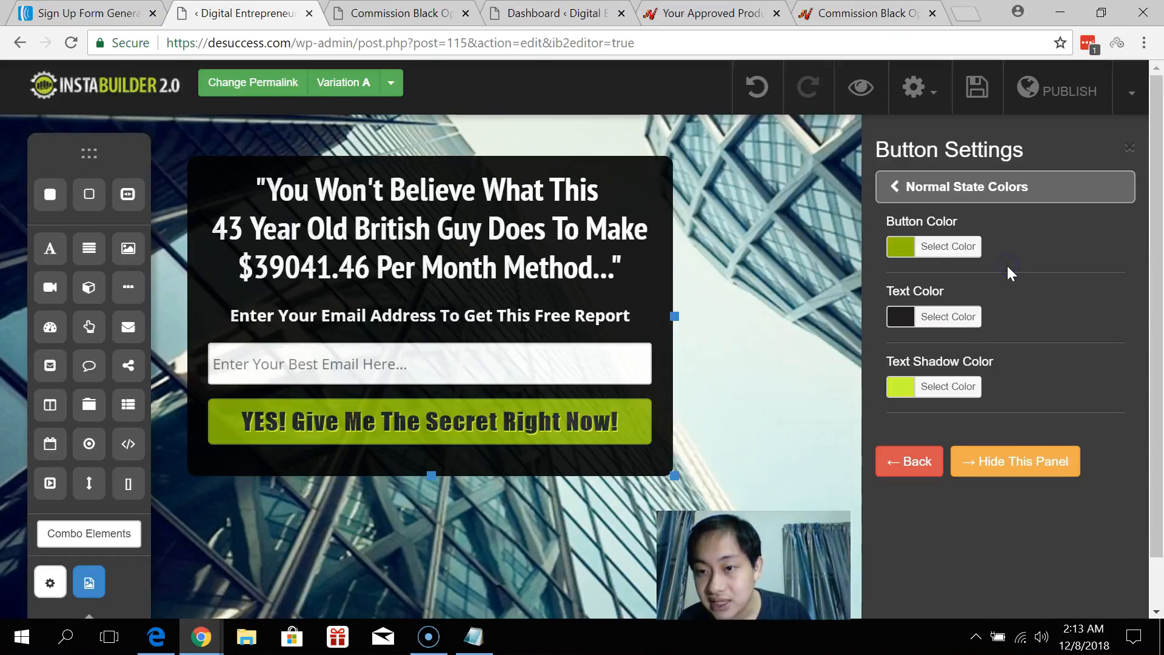
click(901, 246)
mouse_move(1050, 343)
mouse_down()
mouse_move(1053, 316)
mouse_move(1056, 329)
mouse_up()
drag(1007, 366, 1008, 368)
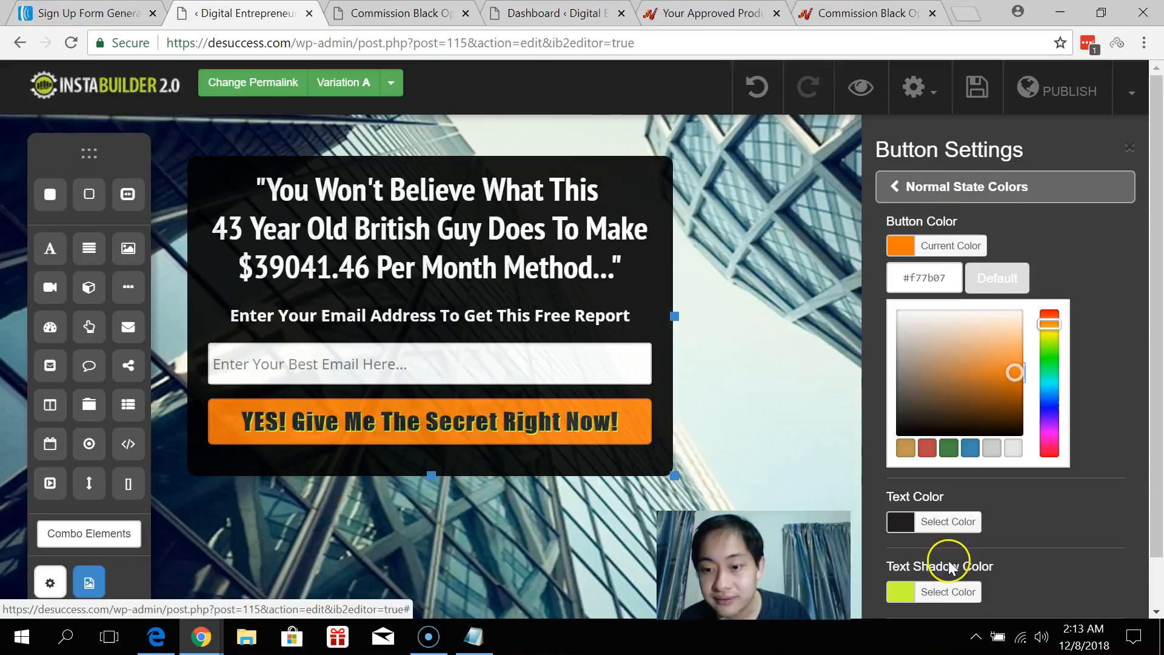
click(938, 587)
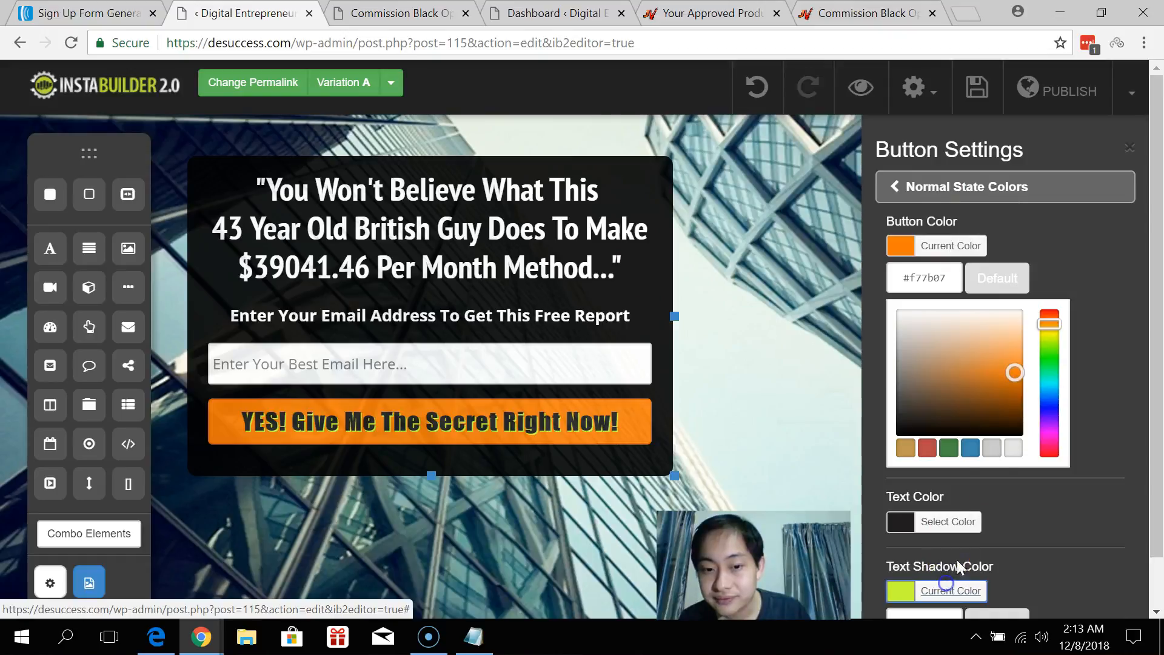
click(1049, 338)
drag(1049, 344, 1059, 335)
click(936, 594)
drag(1014, 385, 1008, 371)
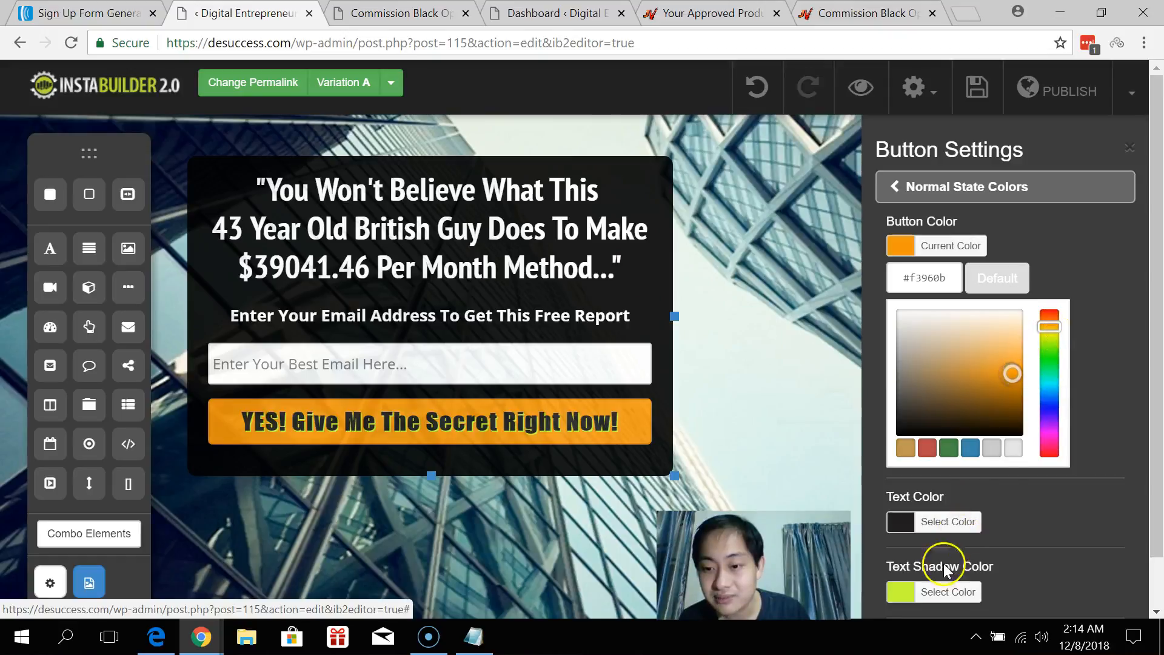
Set the normal-state text shadow colour to light orange #fbc583.
click(928, 591)
scroll(1043, 497, down, 5)
mouse_move(1055, 398)
mouse_down()
mouse_move(1055, 368)
mouse_move(1055, 382)
mouse_up()
click(999, 447)
drag(1000, 448, 1017, 399)
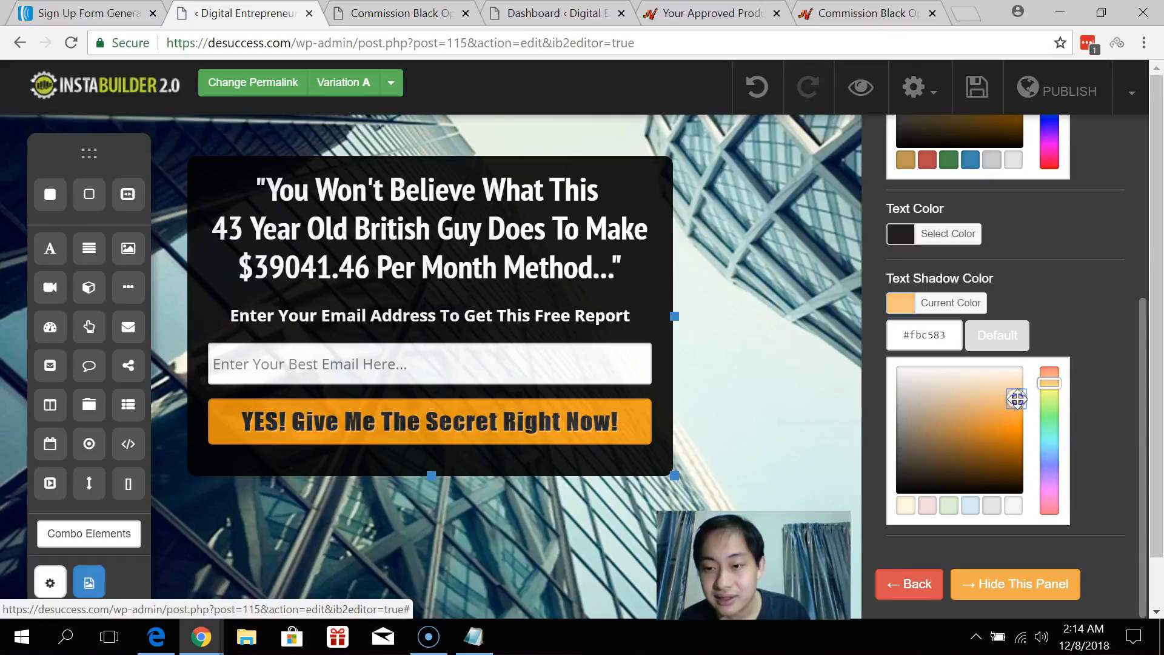
scroll(1099, 401, up, 5)
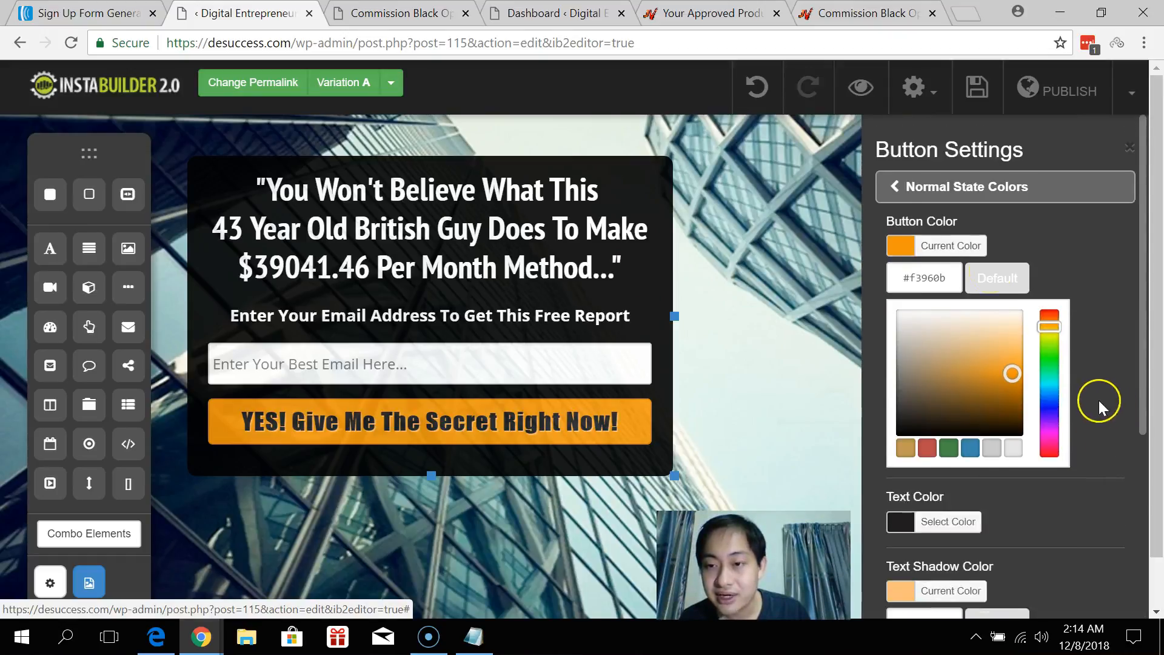
click(928, 185)
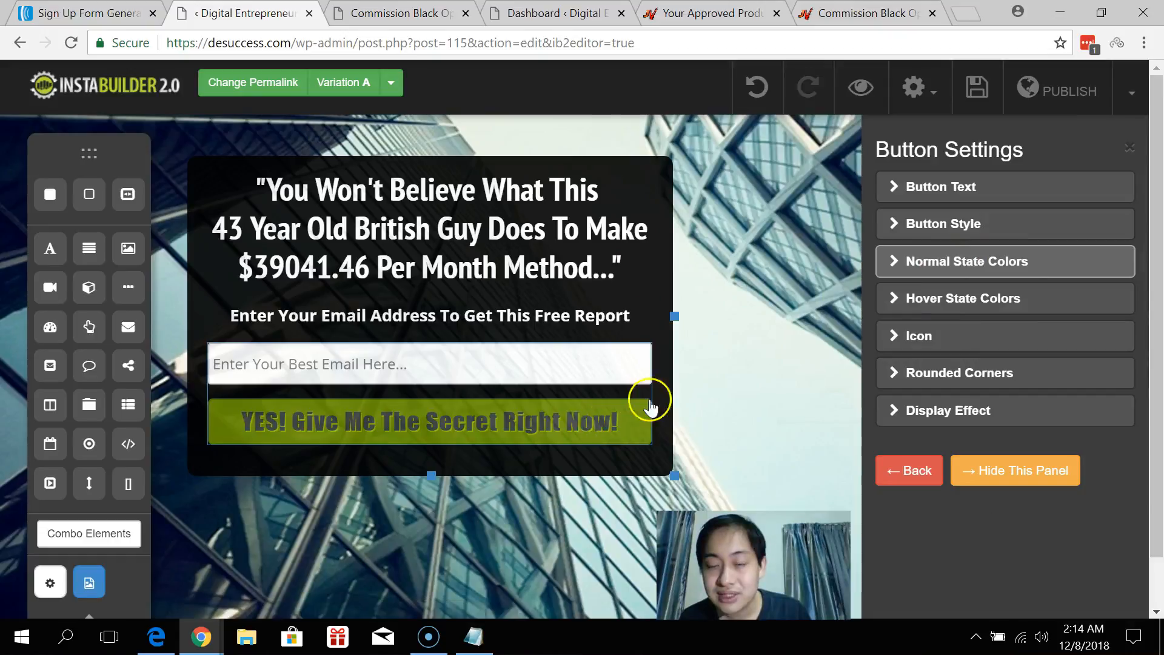
Set the hover button colour to darker orange #df6f05 with an orange #f68d0d text shadow.
click(934, 298)
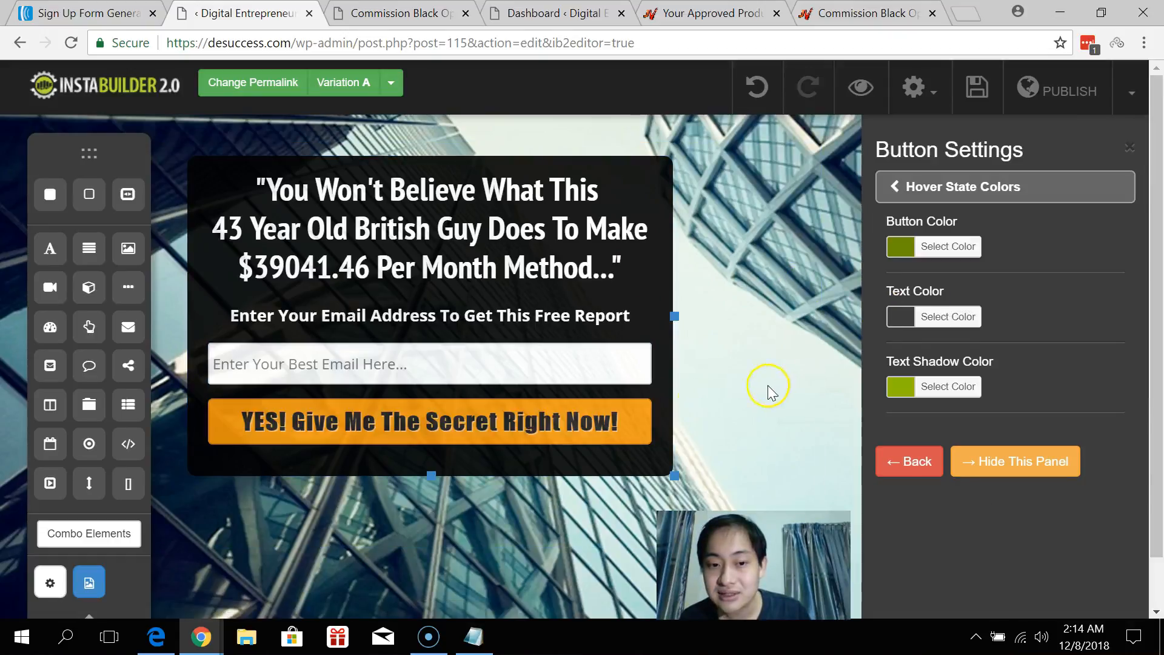
click(901, 247)
drag(1049, 338, 1049, 327)
mouse_move(1016, 364)
mouse_down()
mouse_move(1016, 352)
mouse_move(1028, 379)
mouse_up()
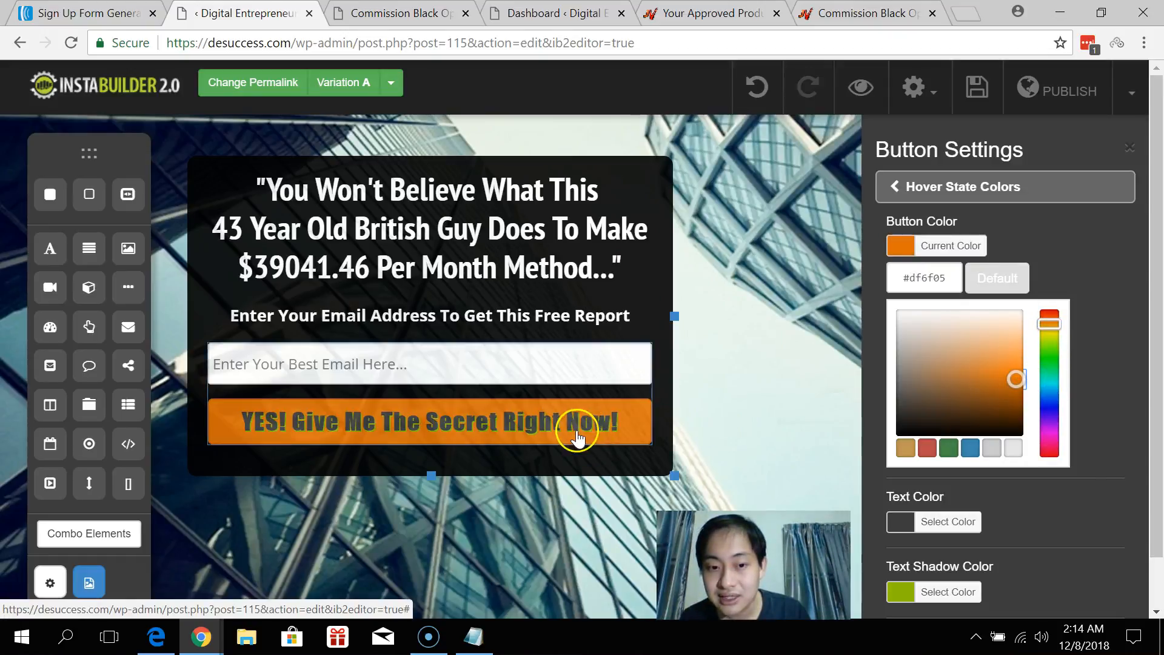
click(949, 591)
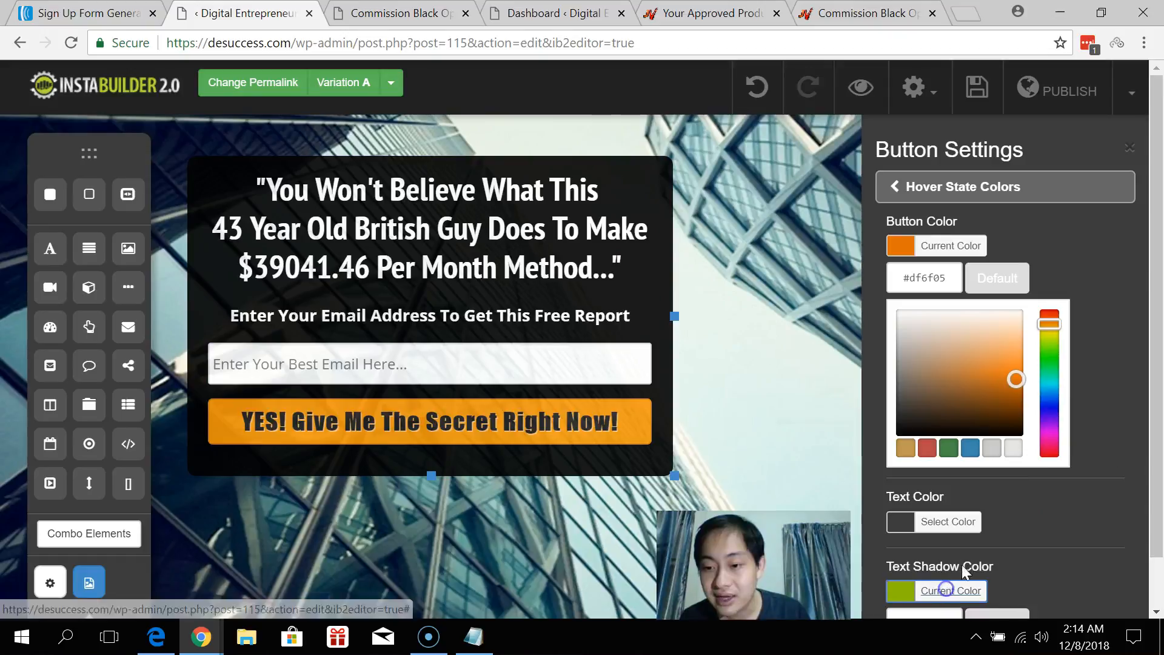
scroll(1112, 391, down, 5)
drag(1051, 400, 1050, 385)
mouse_move(1012, 425)
mouse_down()
mouse_move(1024, 413)
mouse_move(1031, 429)
mouse_up()
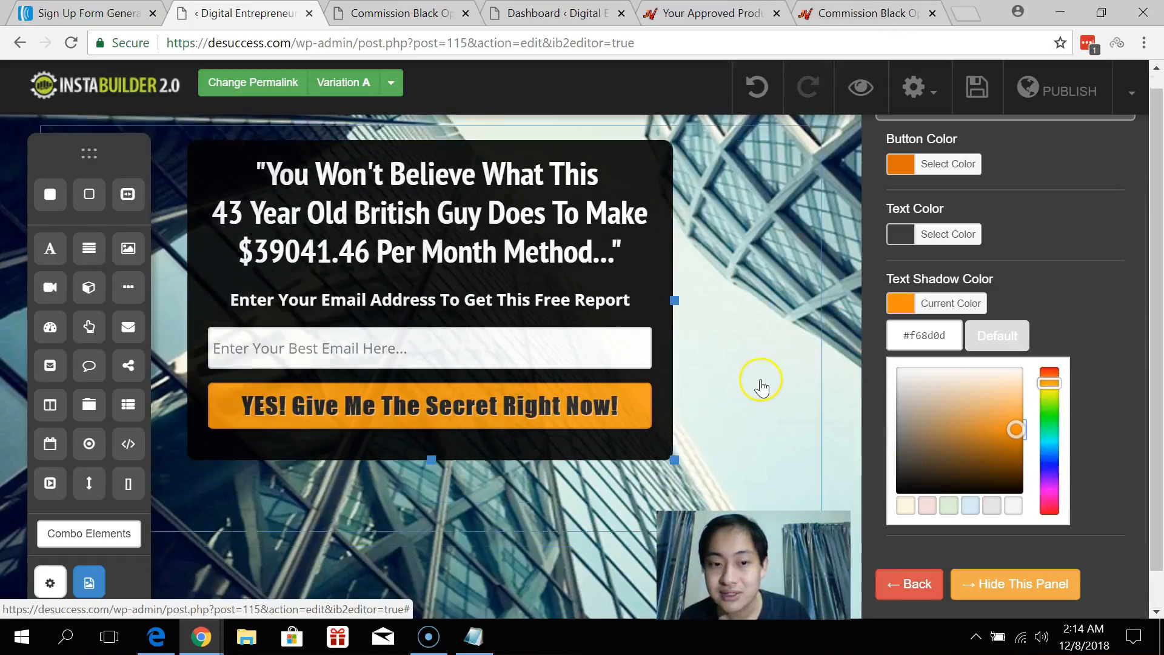
scroll(927, 176, up, 2)
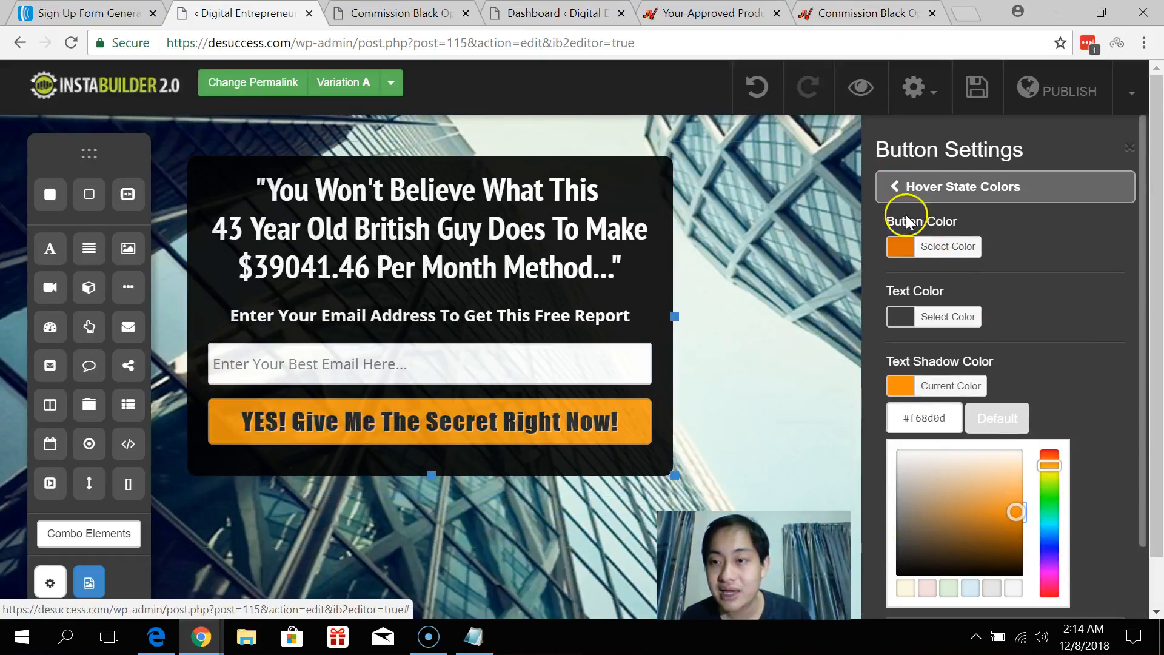
click(909, 188)
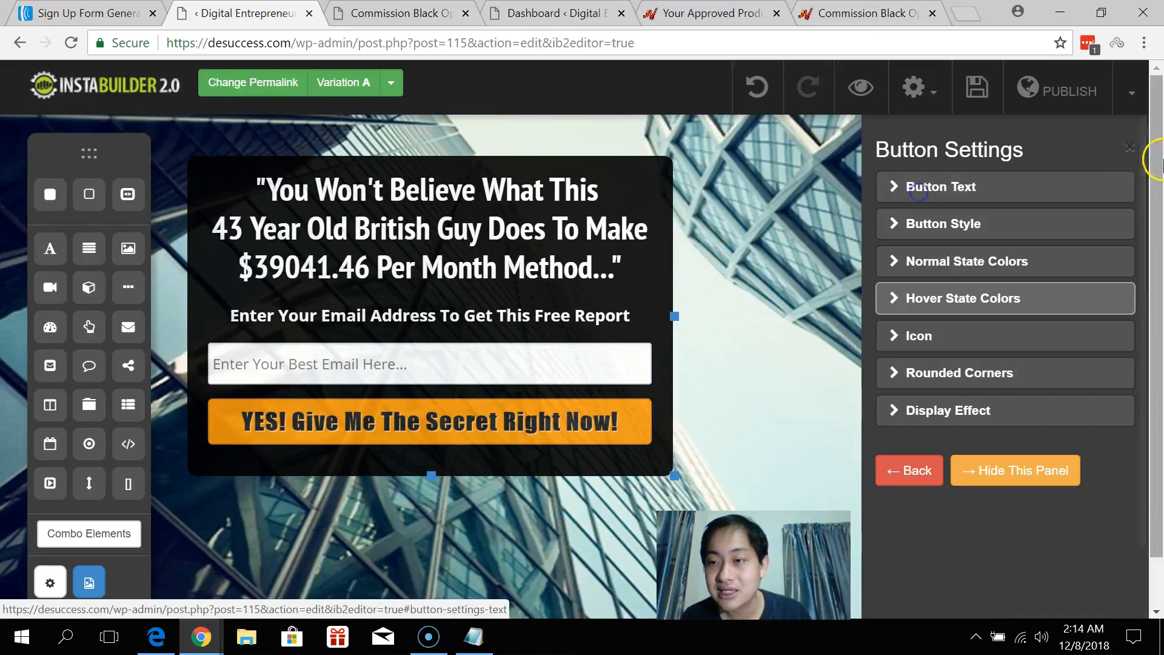
Close Button Settings, select $39041.46 in the headline, and apply orange text colour.
click(1130, 150)
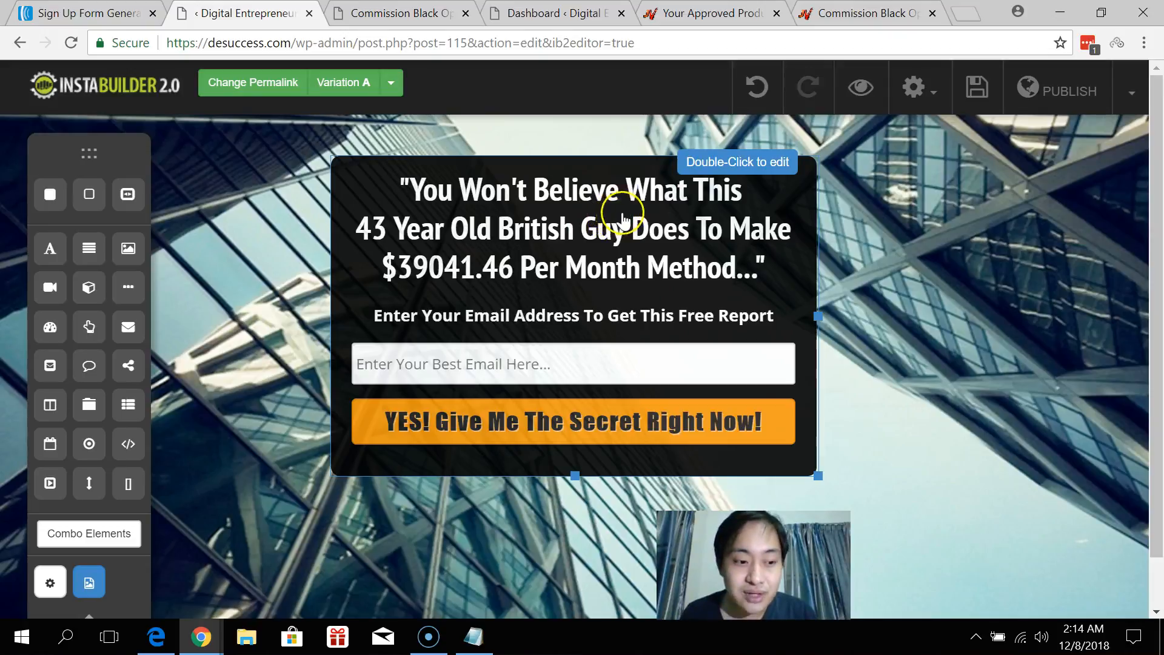
click(582, 226)
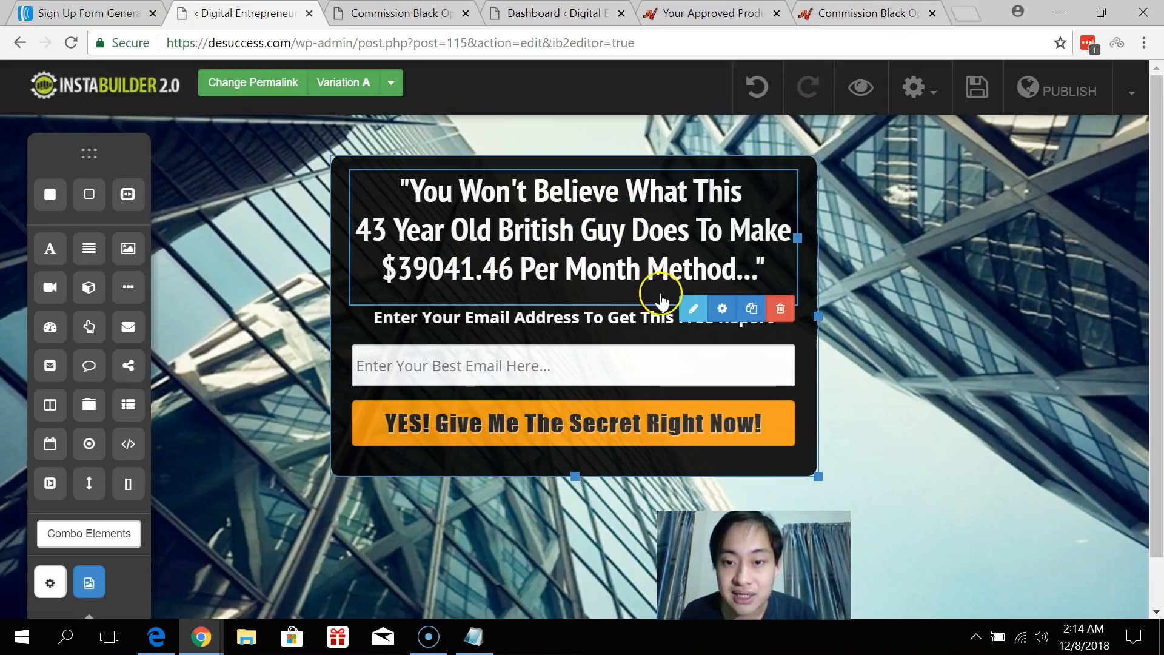
click(691, 309)
drag(487, 276, 619, 278)
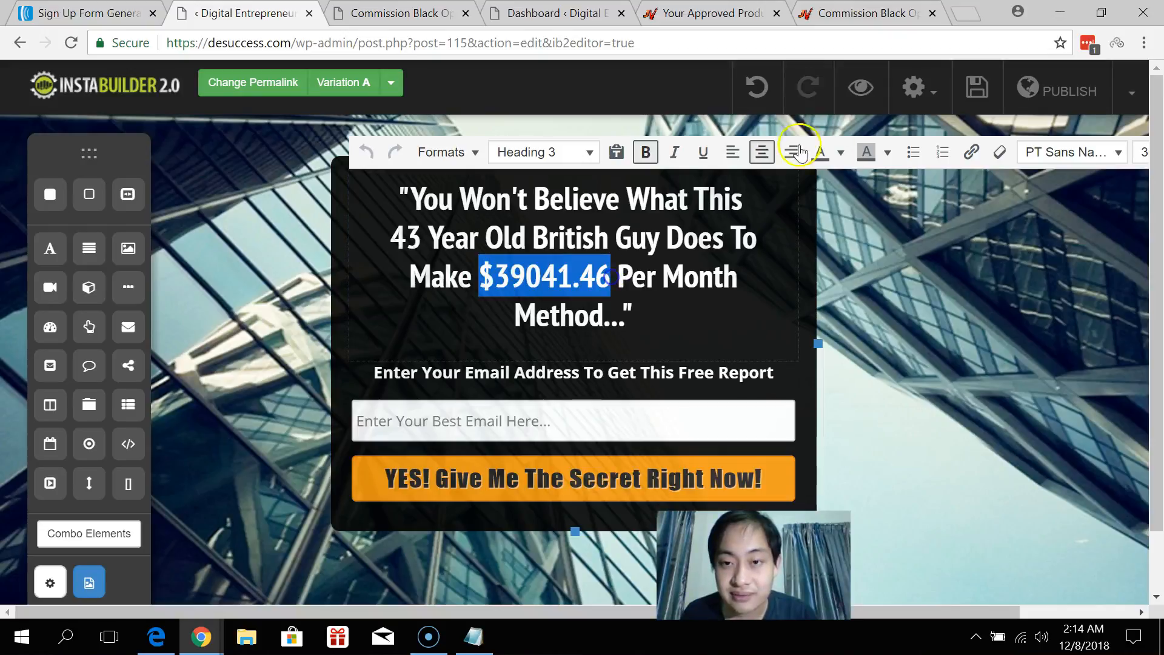
click(842, 154)
click(848, 222)
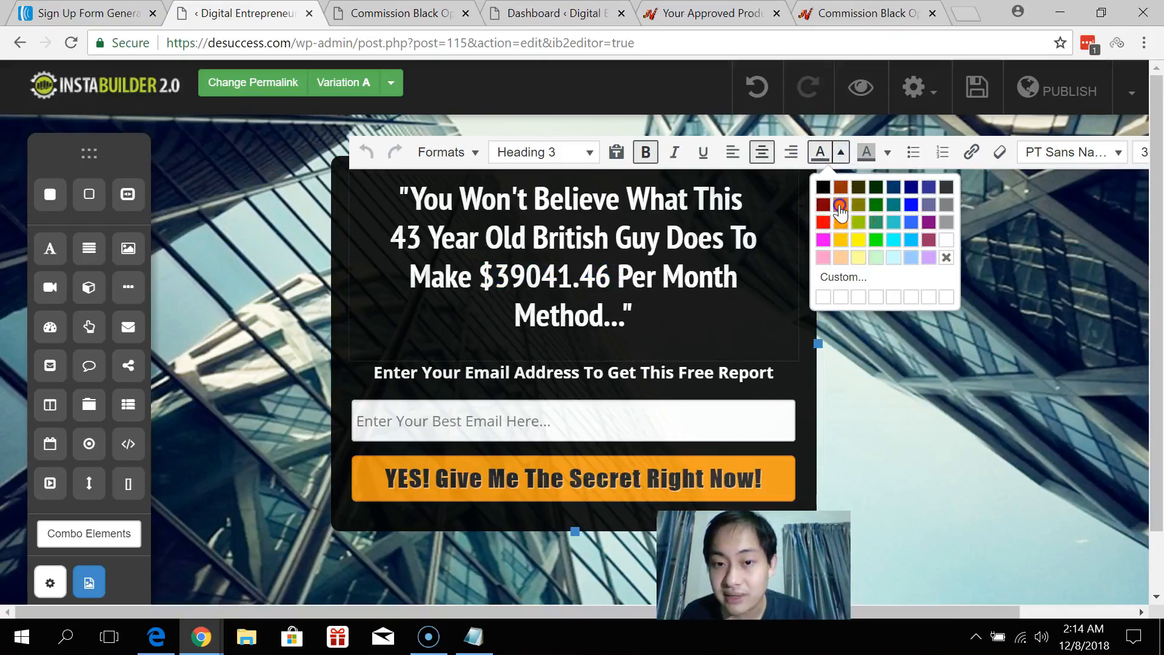
click(900, 272)
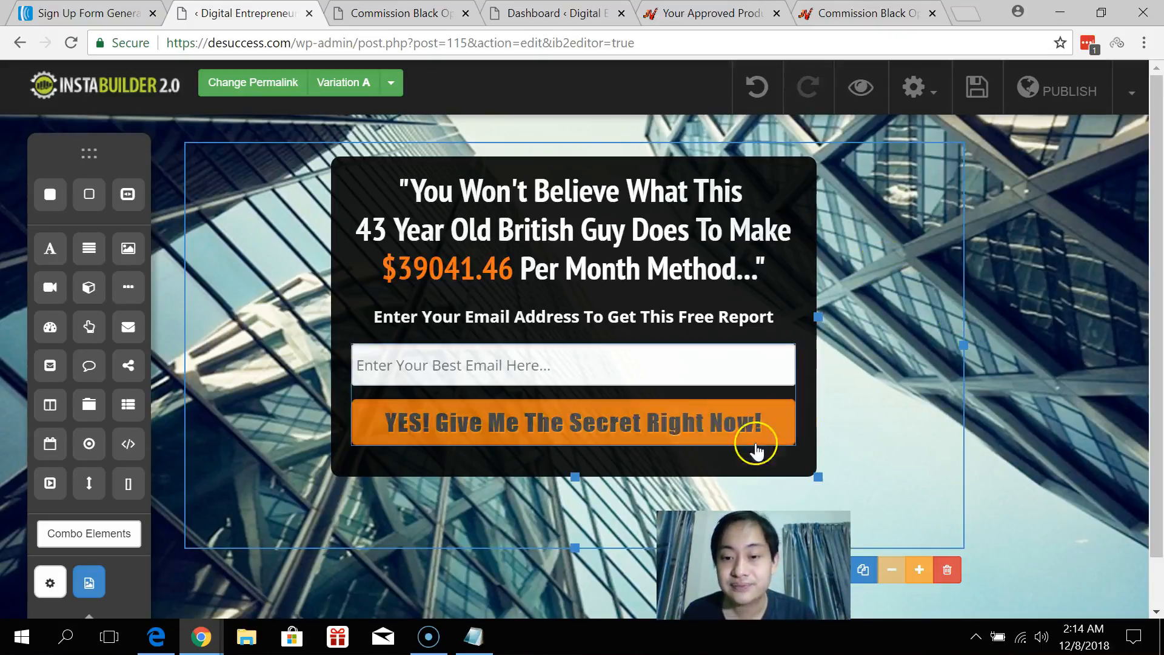
Edit the permalink from buildingoptin to blackops, confirm it, and close the success message.
click(262, 82)
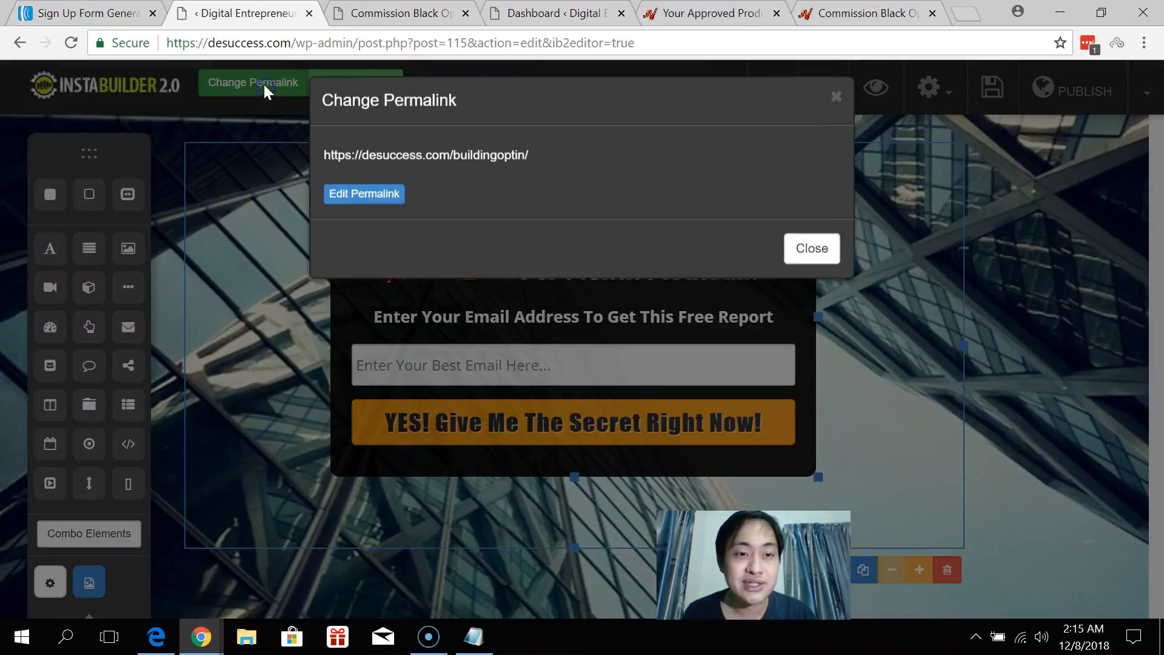
click(365, 206)
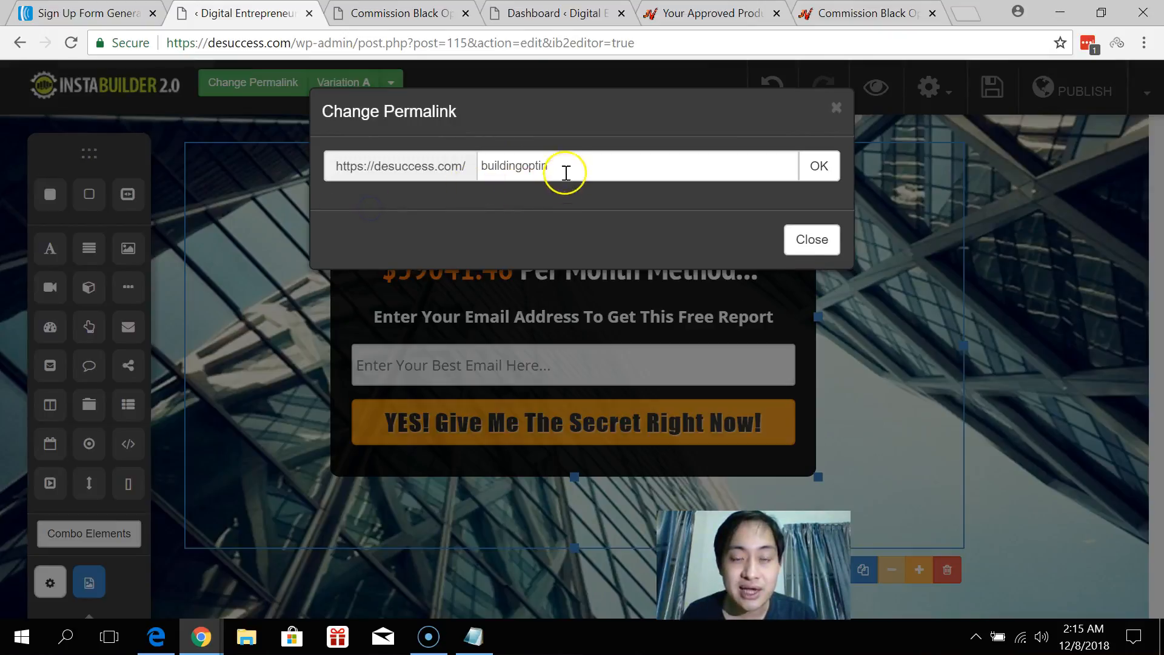
drag(561, 169, 418, 167)
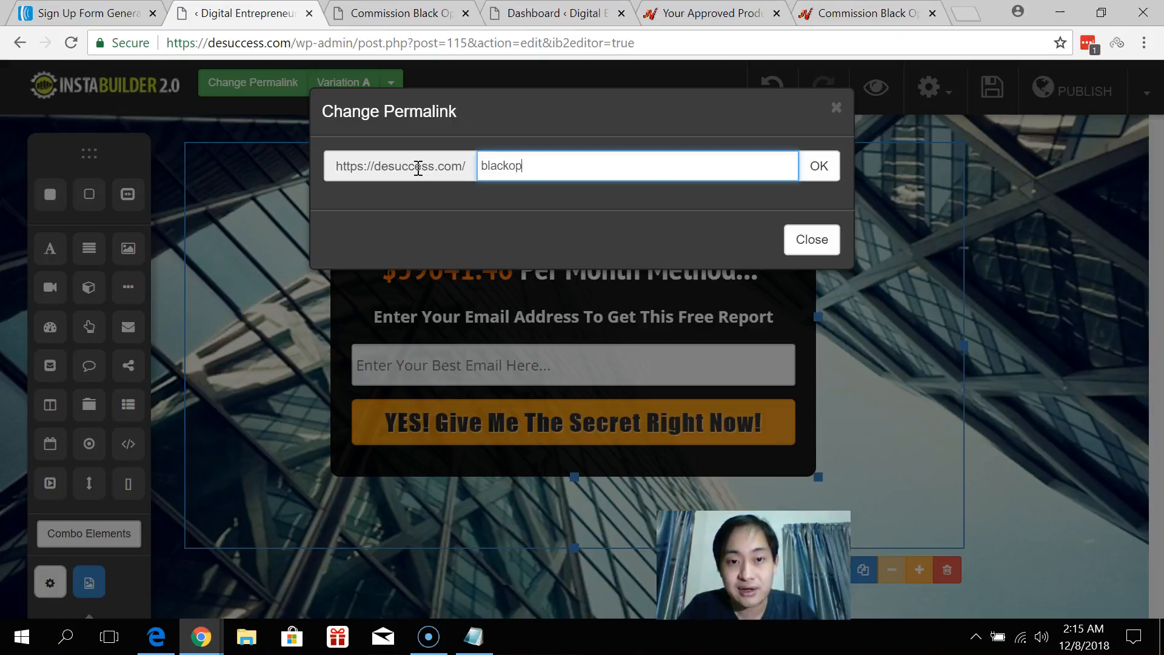
click(813, 166)
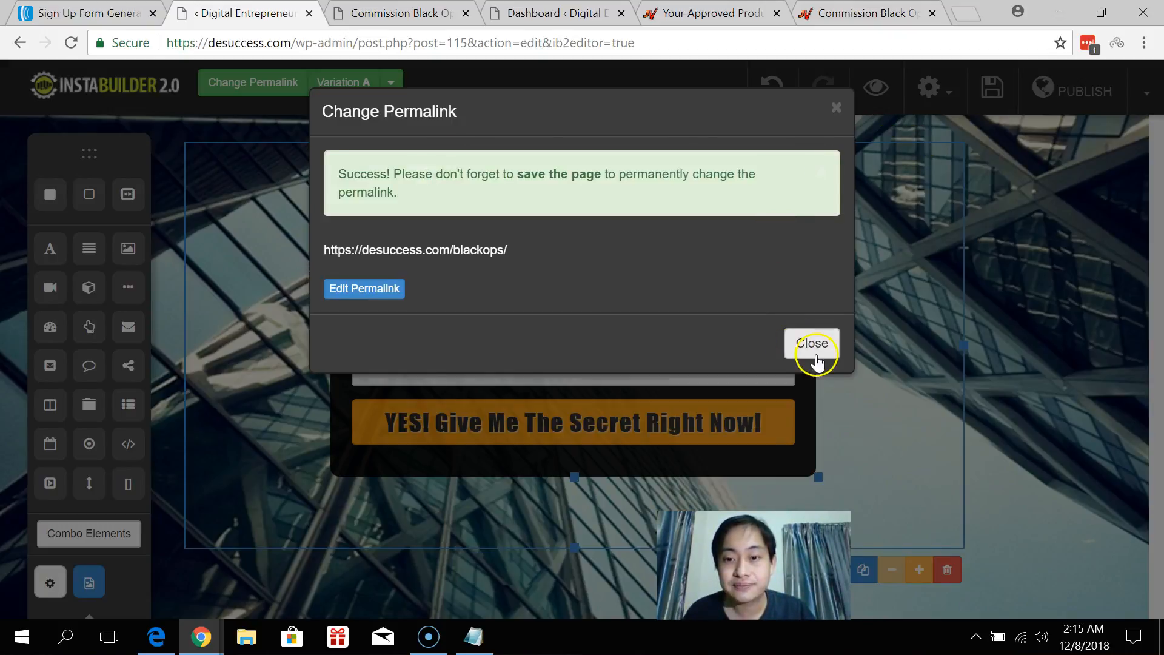
click(812, 342)
Save and publish the updated page, then open its variant A preview in a new tab.
click(992, 91)
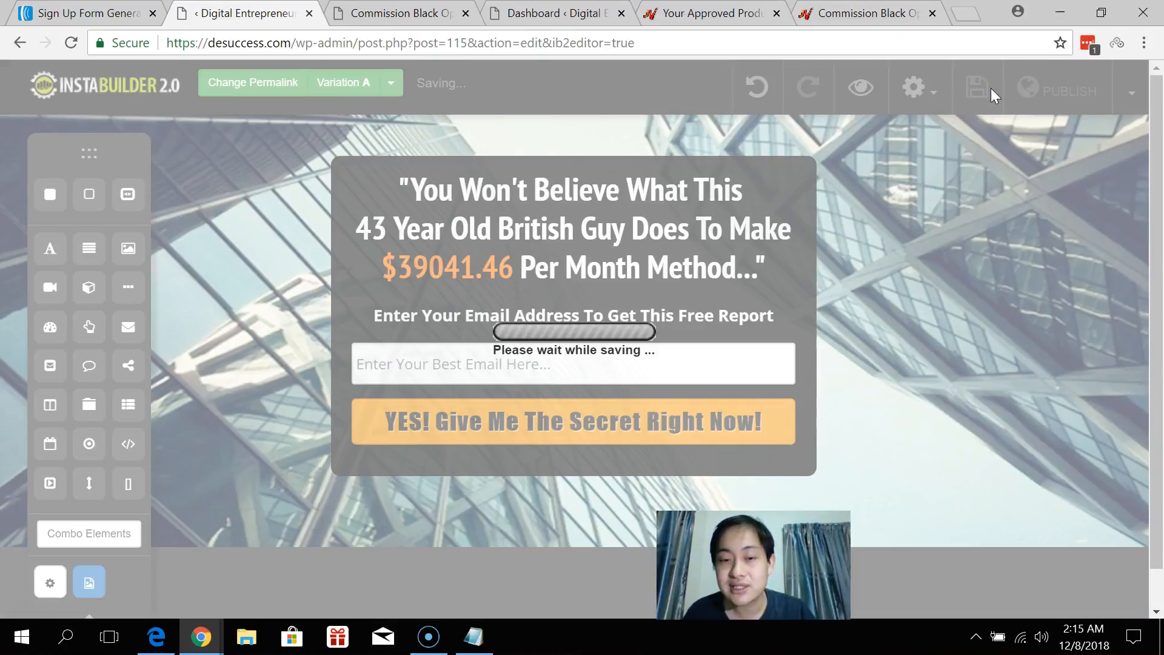
click(1048, 92)
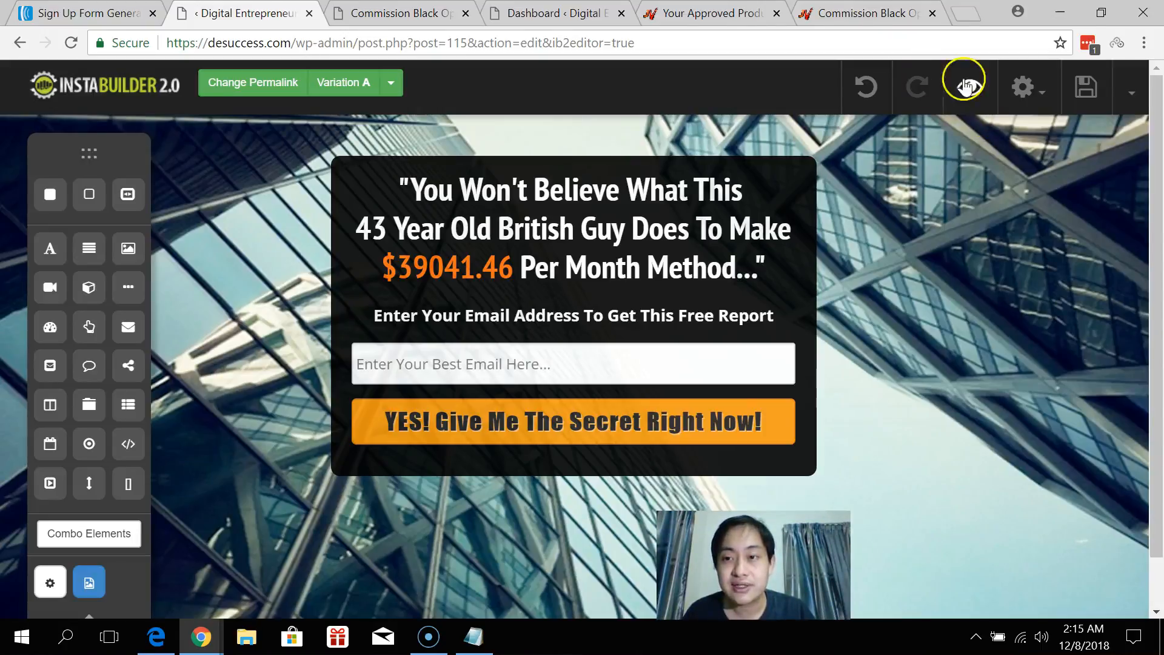
click(977, 88)
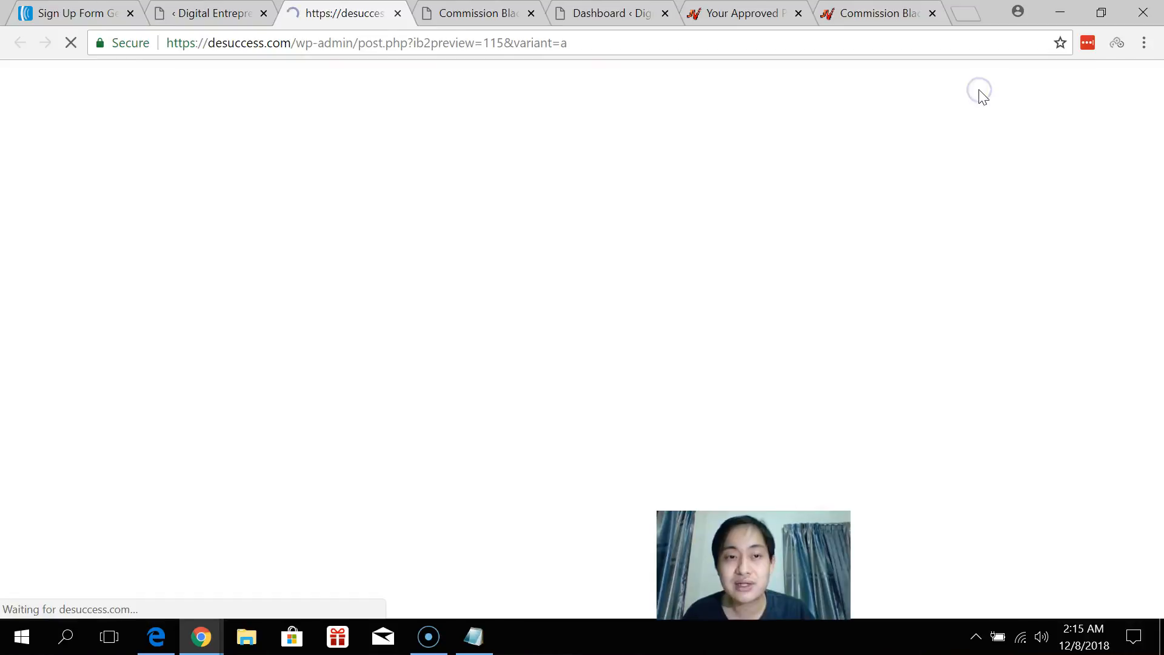
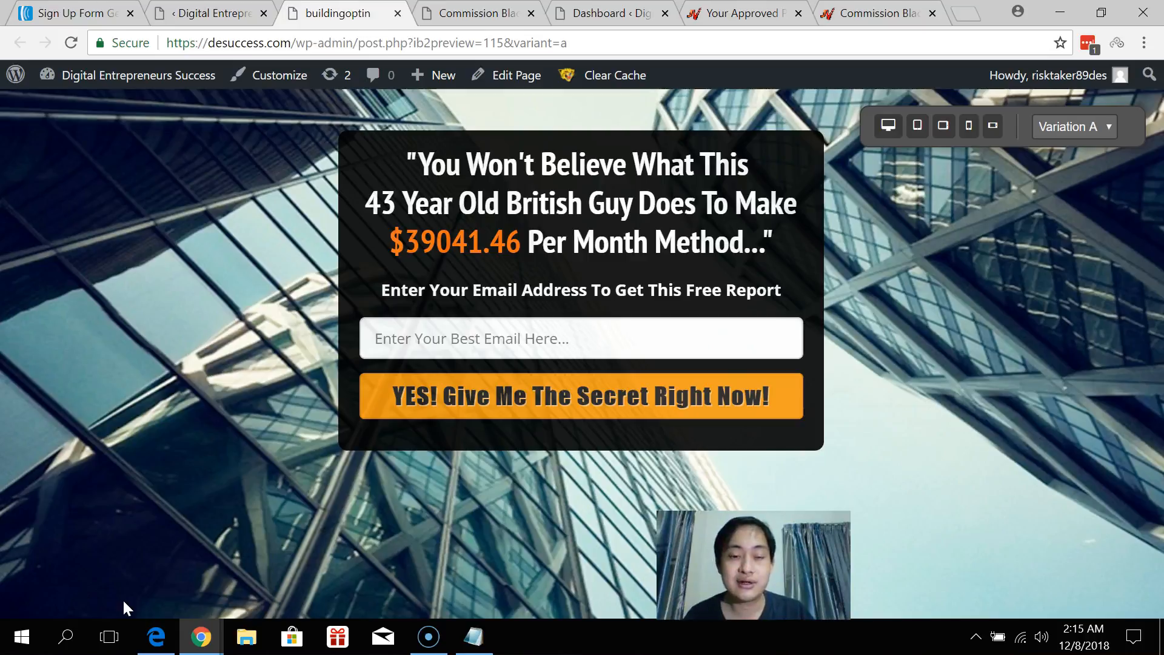
Submit a saved test email through the live preview's opt-in form, then close the preview tab.
click(534, 337)
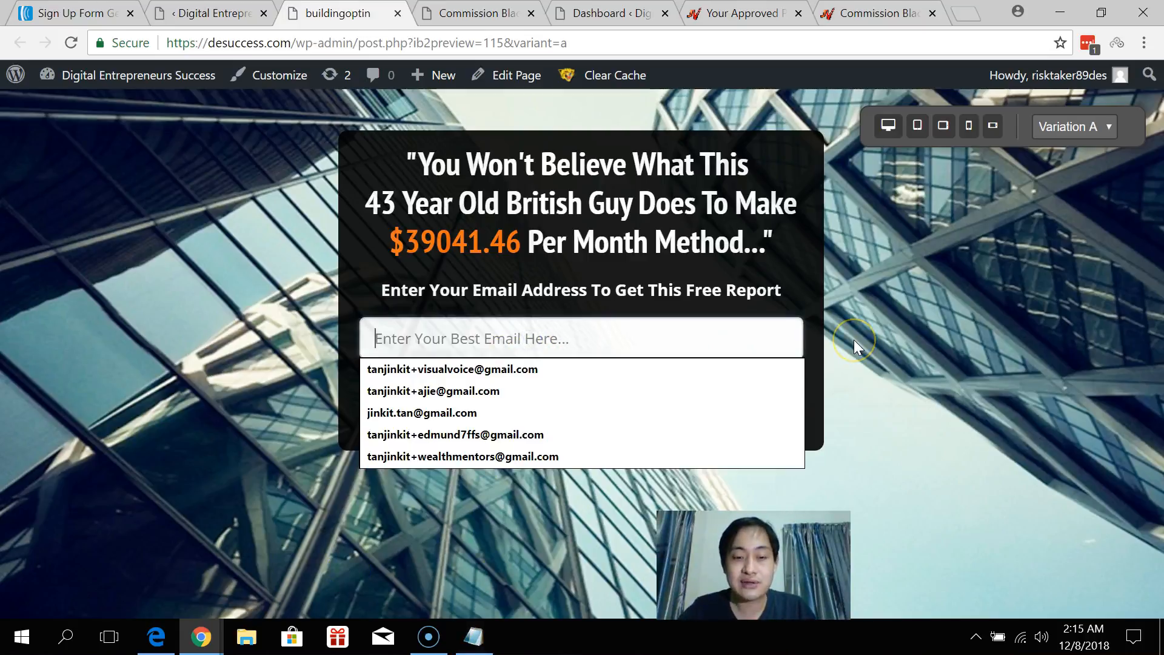
click(440, 411)
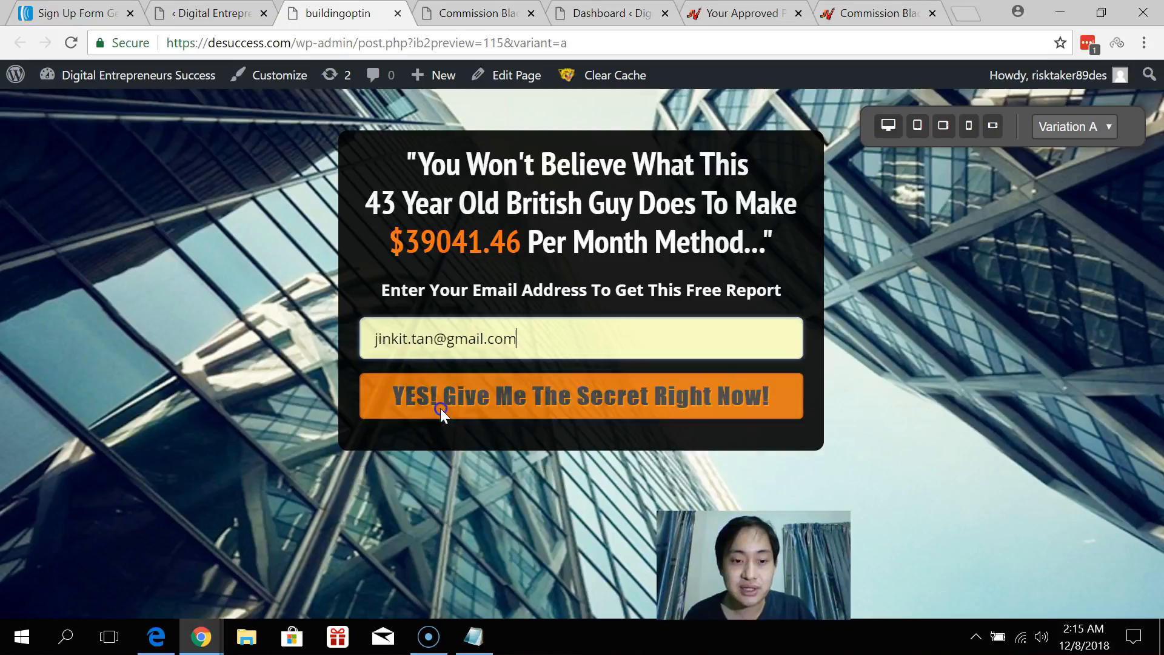
click(574, 391)
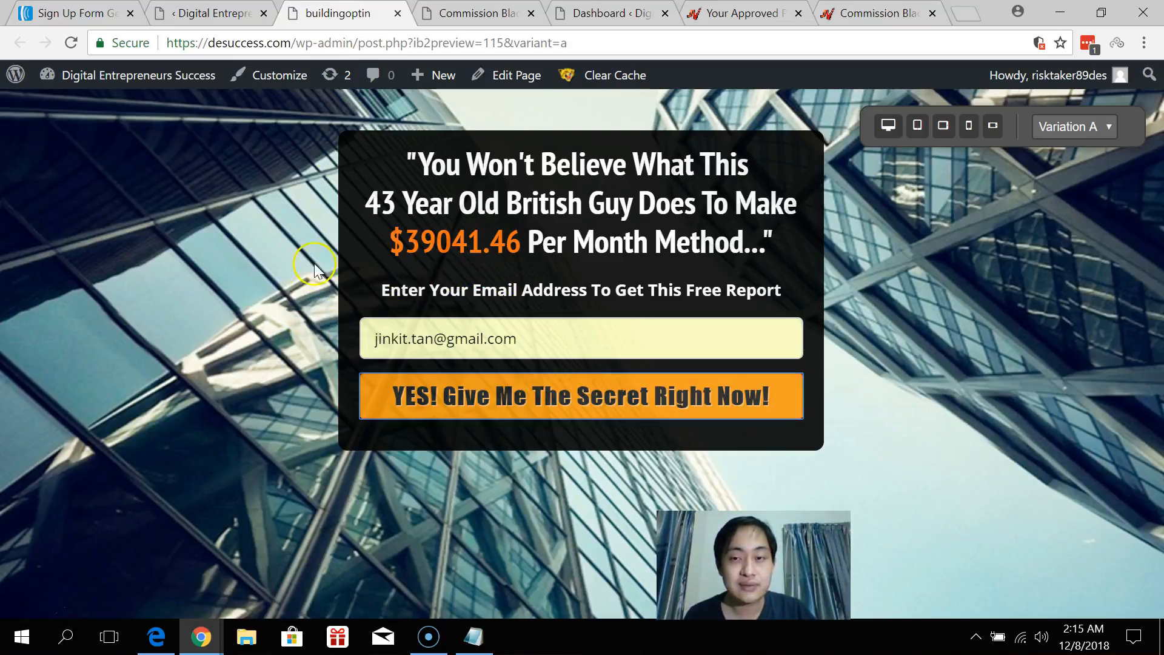
click(399, 13)
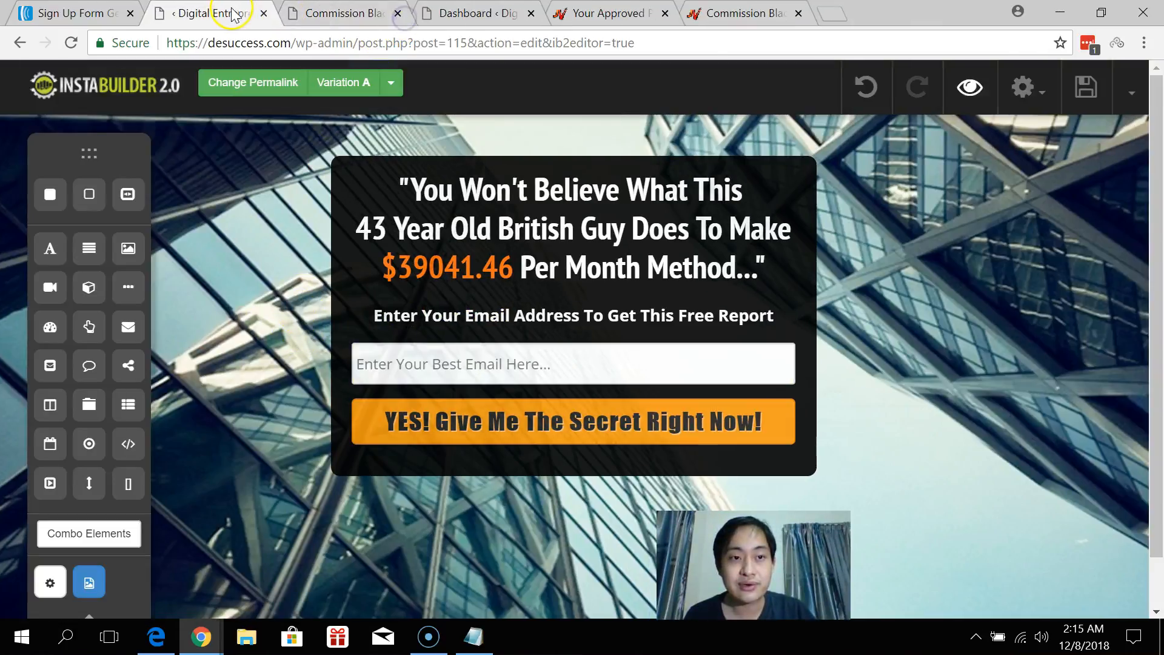
Save the squeeze page, open InstaBuilder 2.0 from the WordPress dashboard, and move the Commission Black Ops tab to the end.
click(1086, 91)
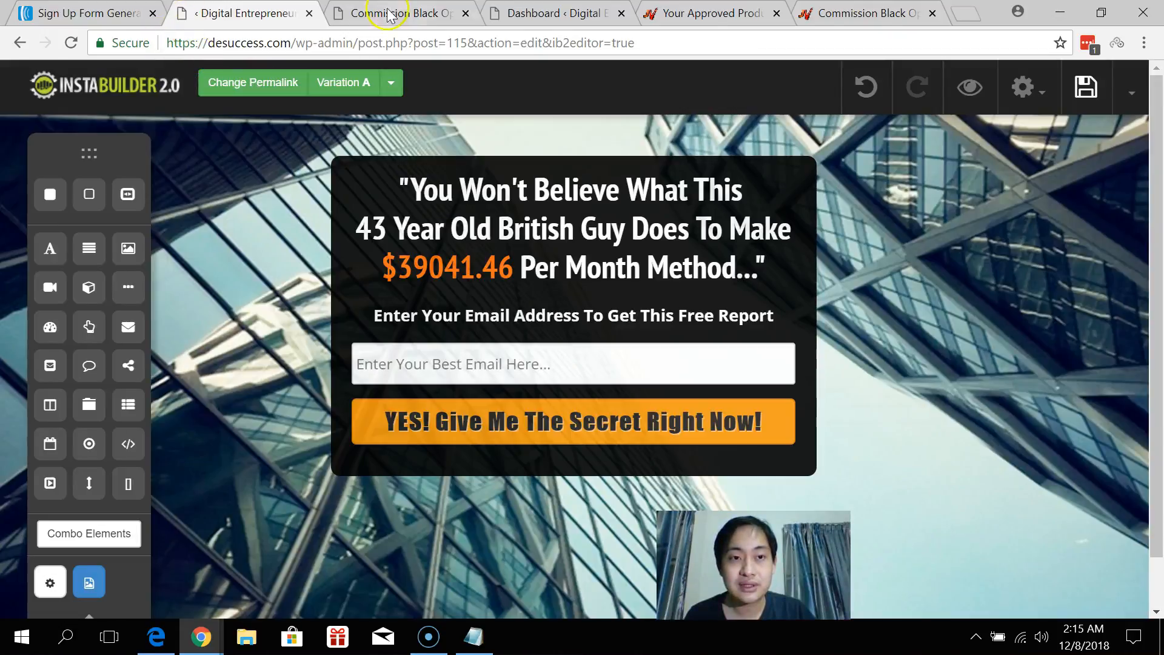
click(388, 14)
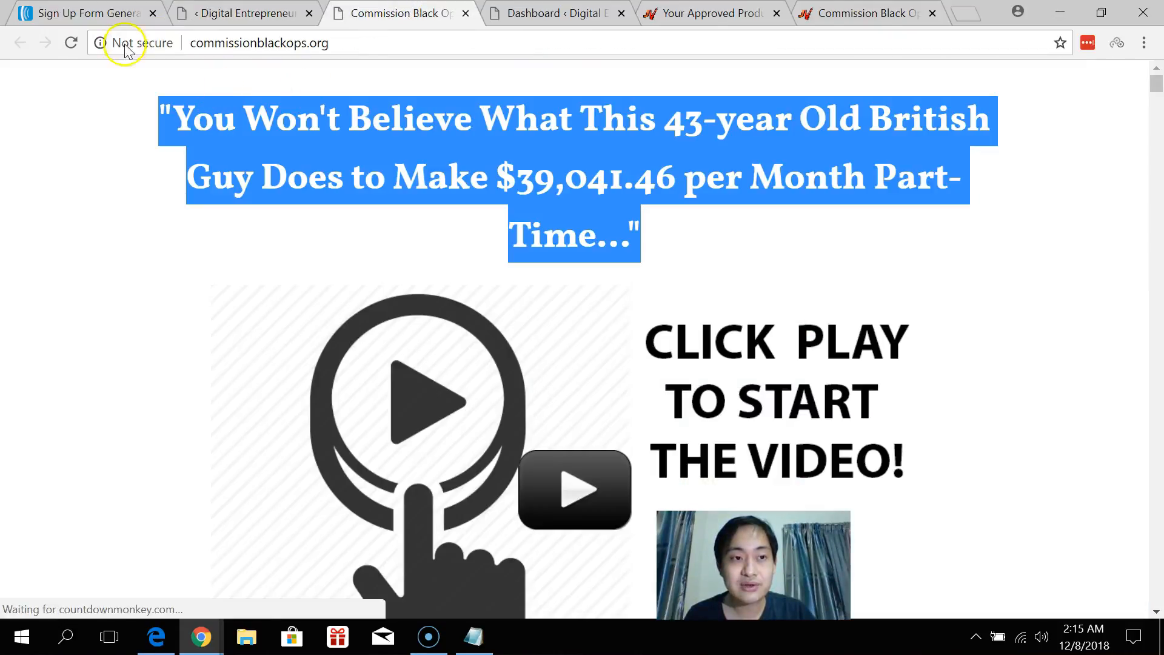
click(549, 9)
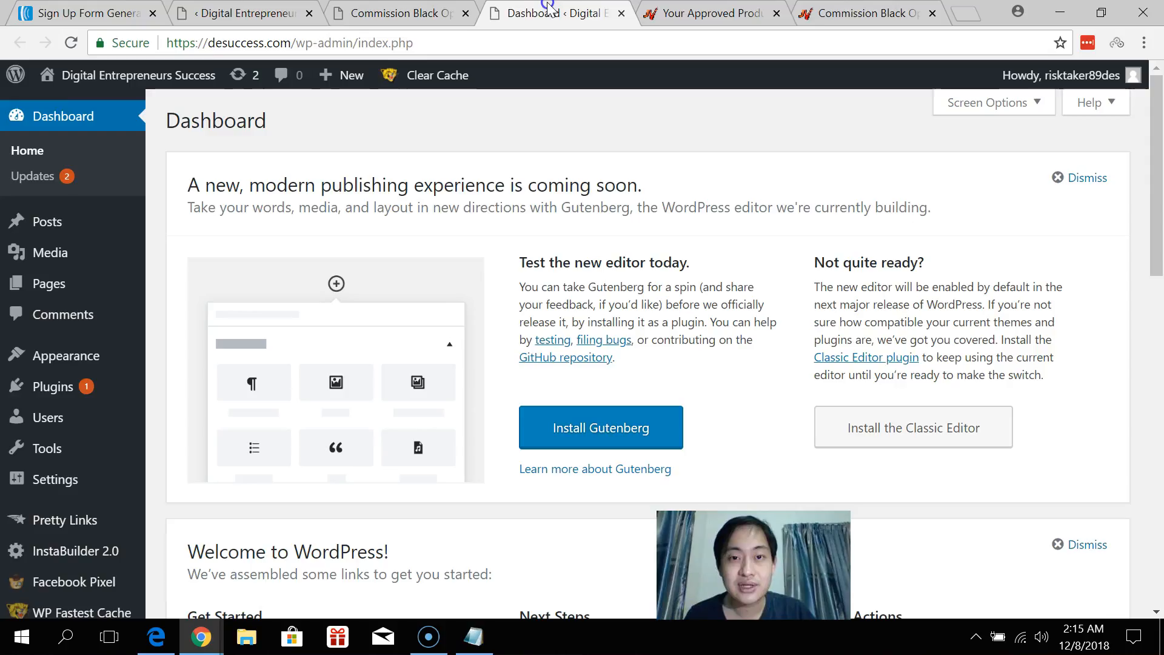
click(73, 553)
drag(397, 12, 882, 13)
Open the buildingoptin page at /blackops/ in a new tab from the page list, then return to the editor.
click(400, 14)
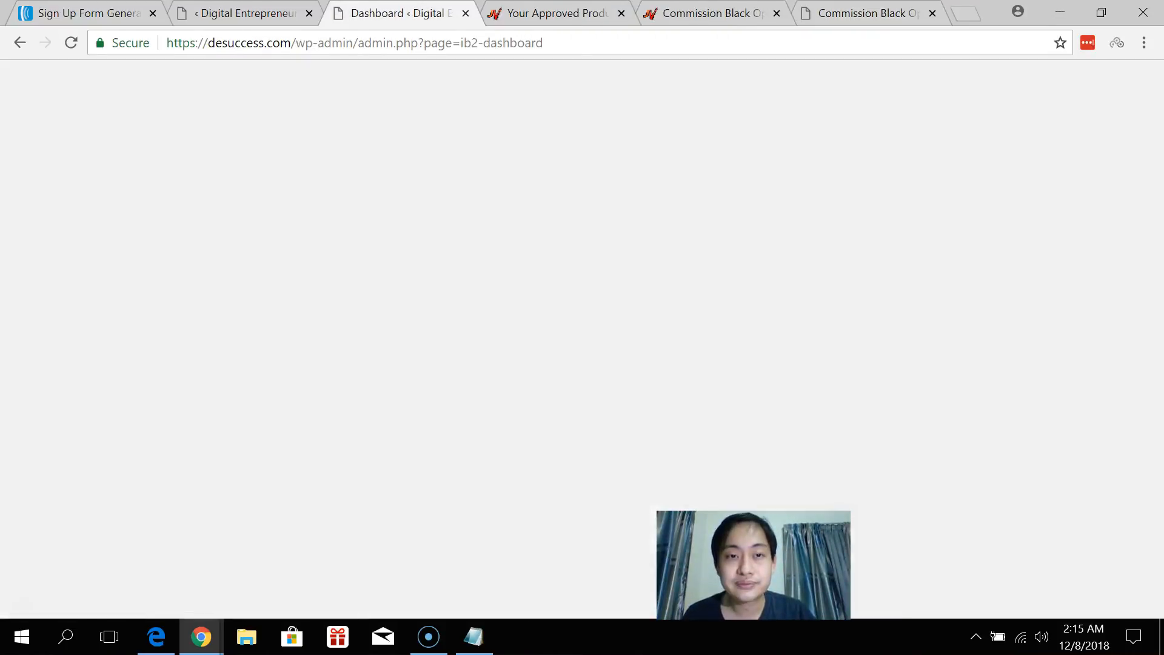
scroll(598, 234, down, 10)
scroll(551, 227, down, 3)
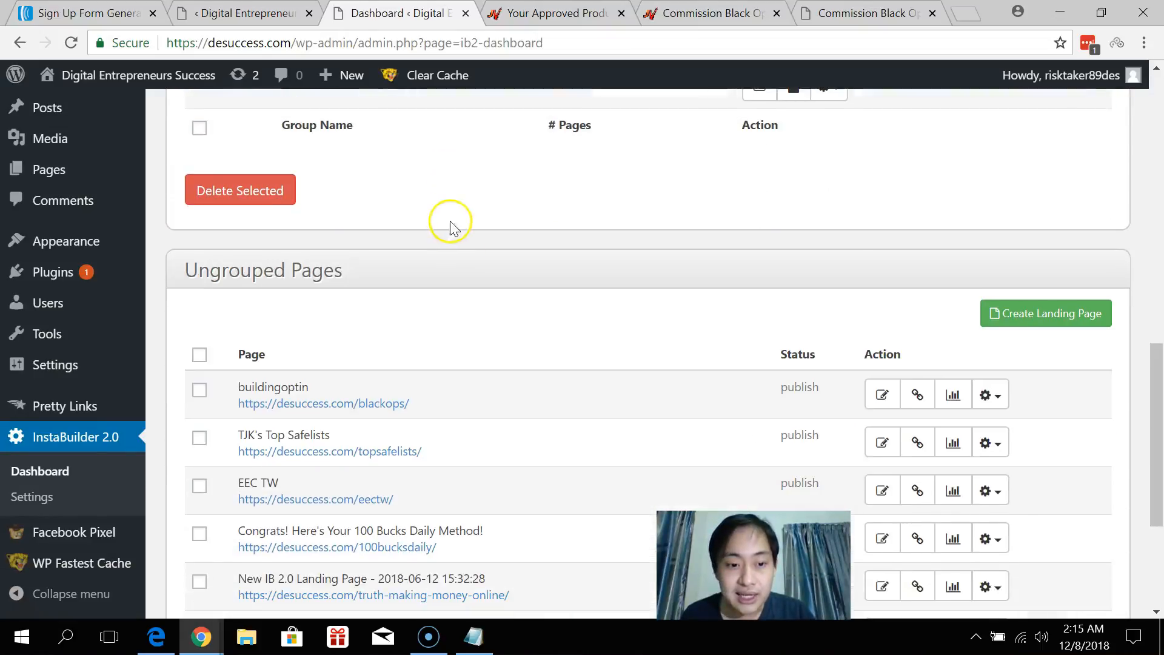
middle_click(389, 405)
click(511, 15)
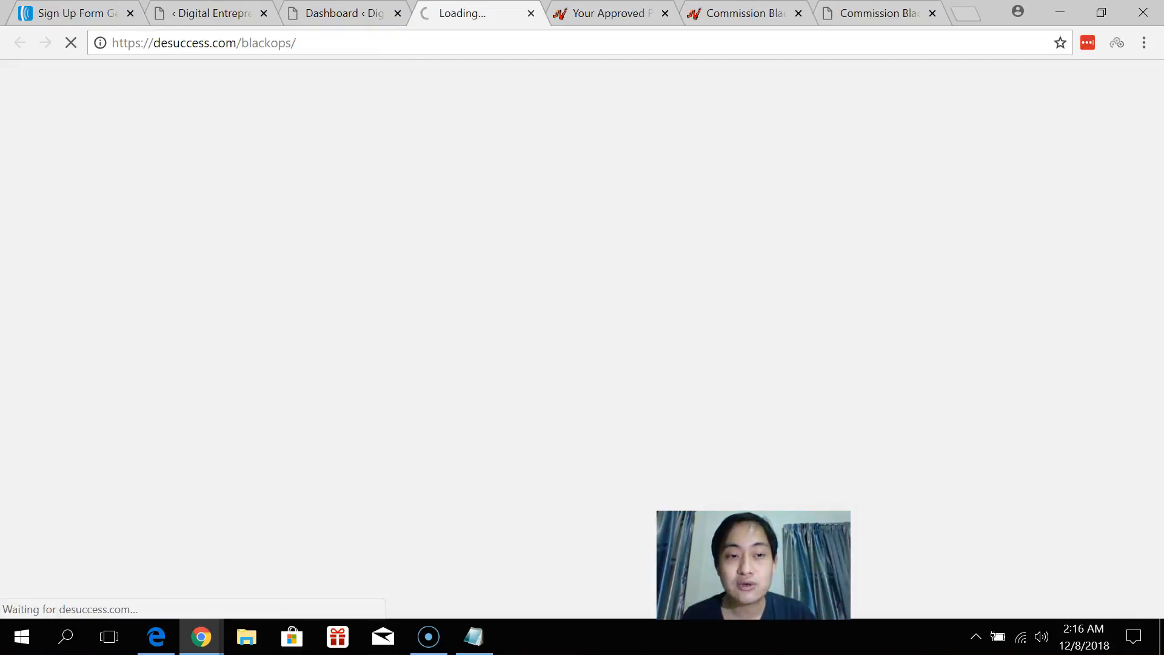
click(213, 13)
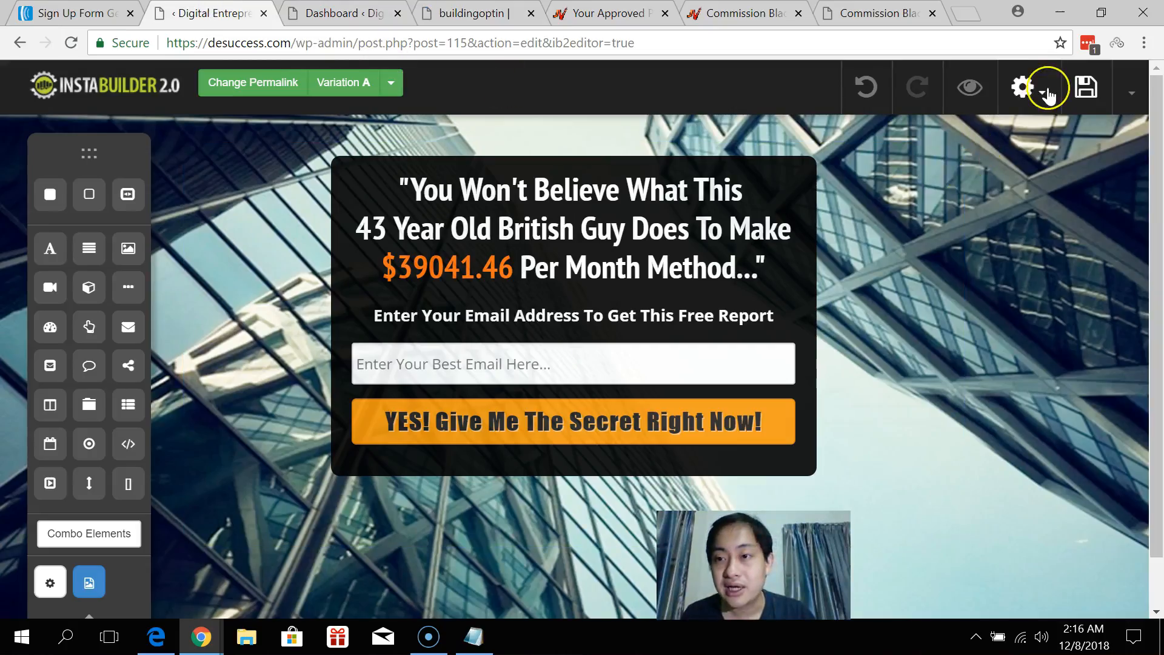
Enable the popup and set it to load on 'Page unfocus (about to leave the page)'.
click(1049, 96)
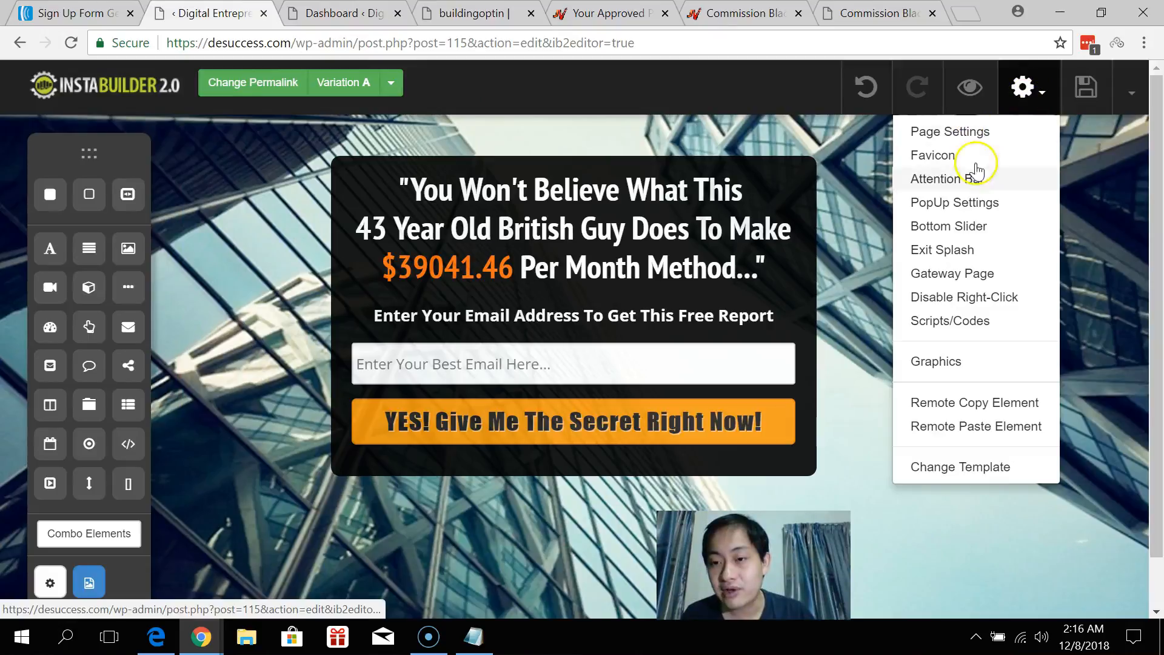
click(972, 206)
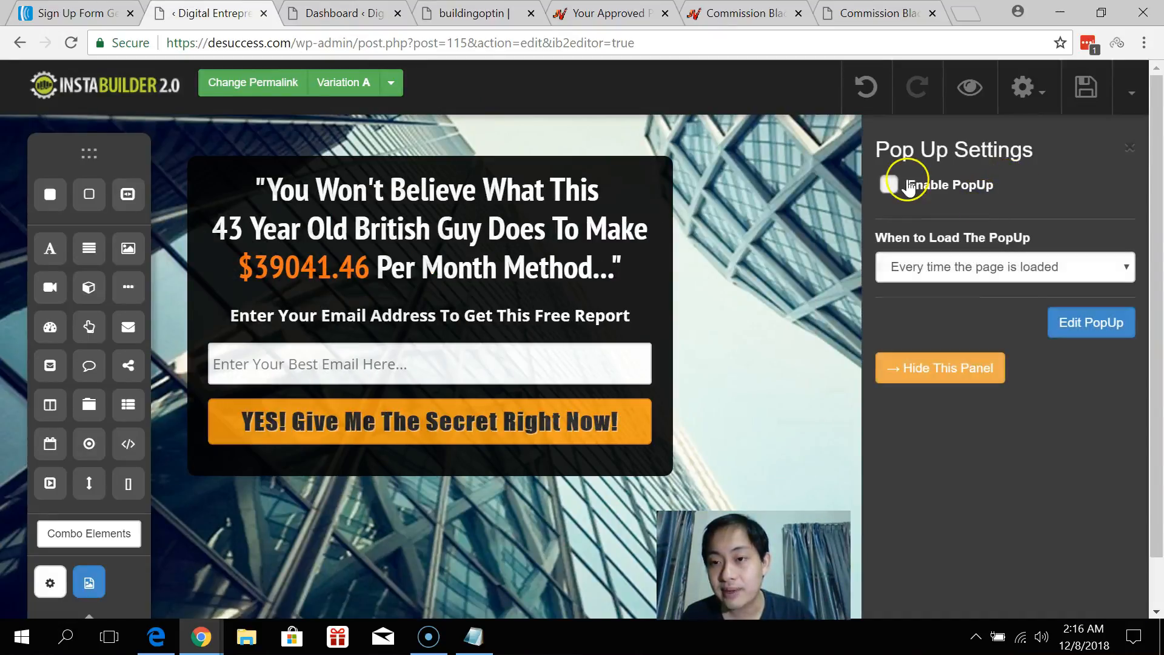
click(1086, 321)
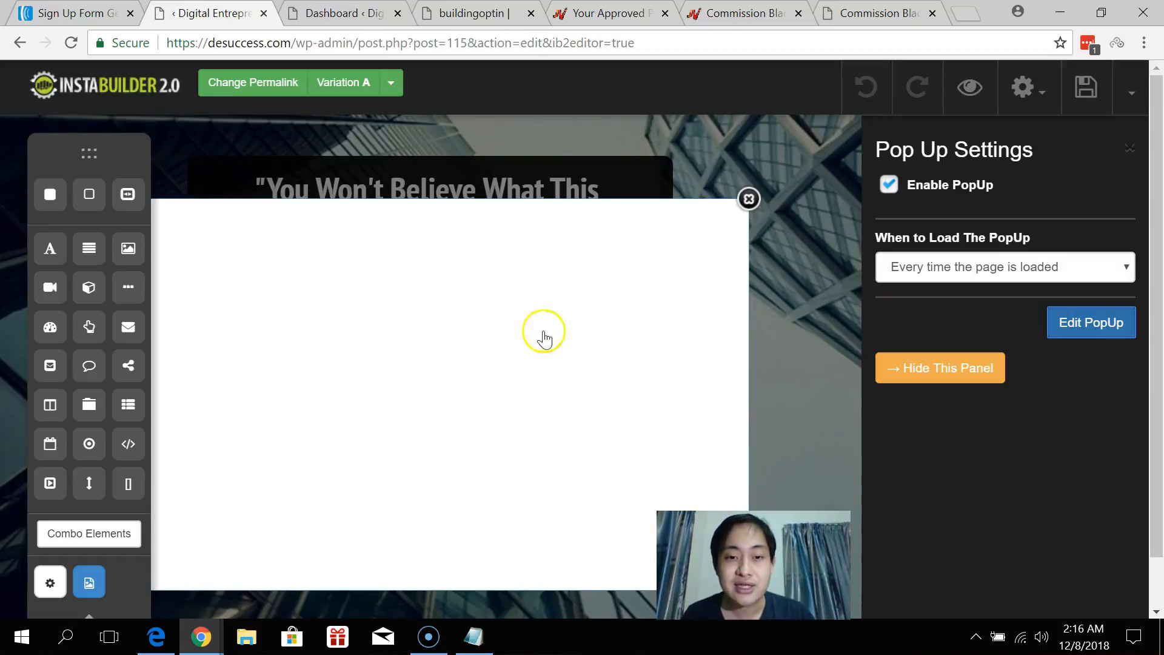
click(995, 262)
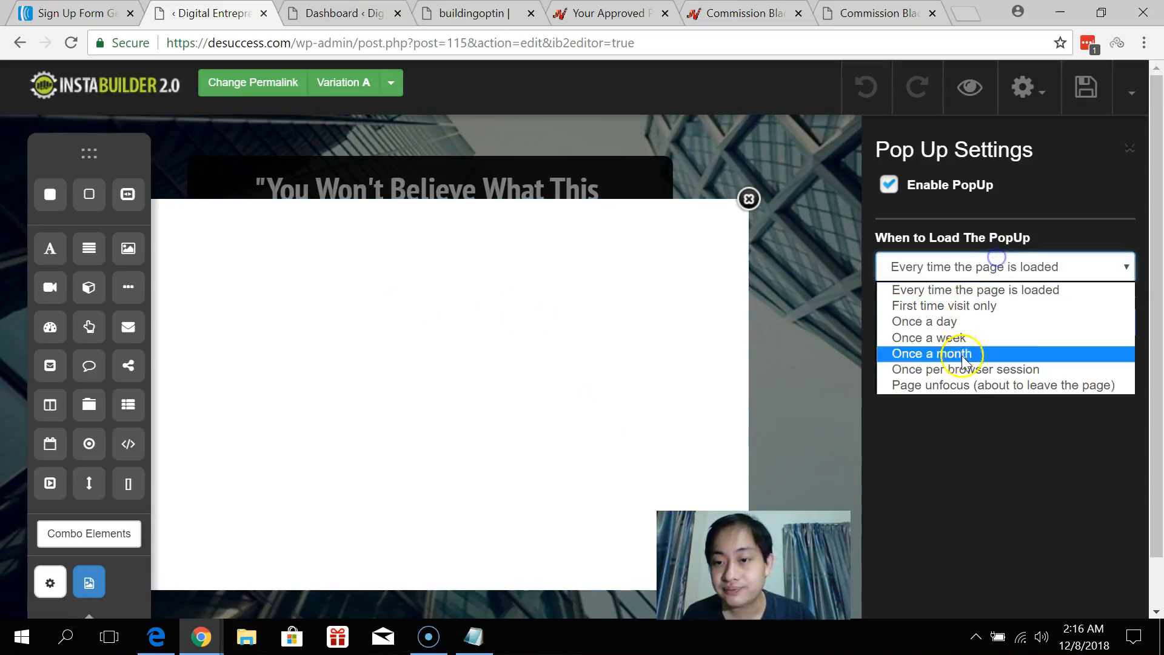
click(966, 386)
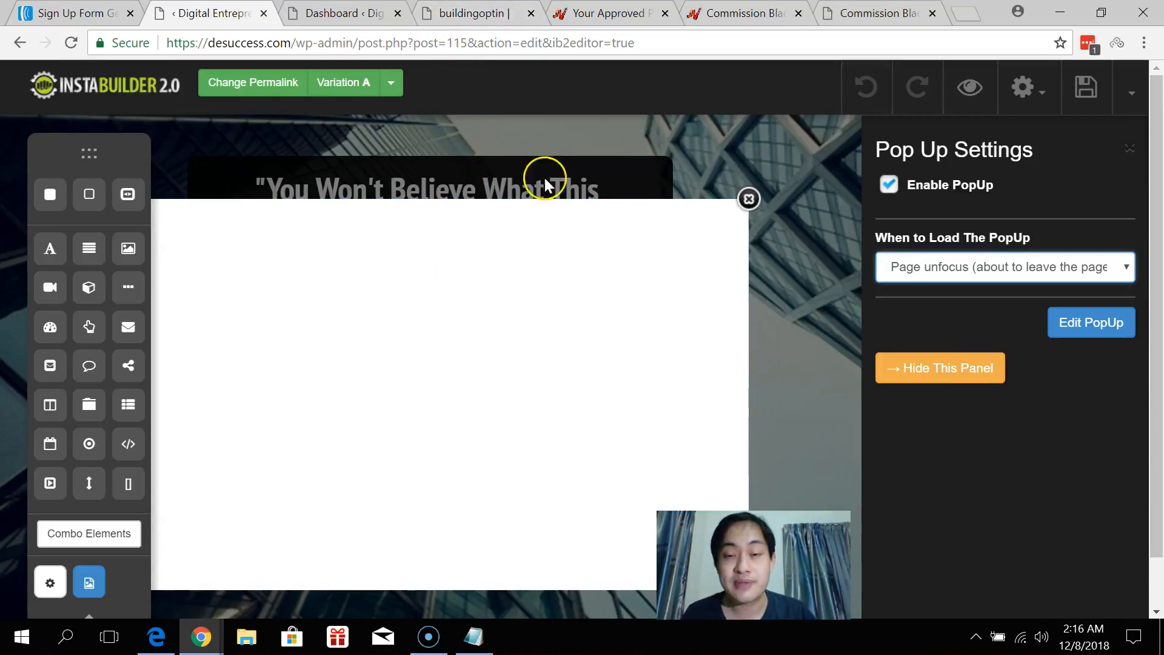
Close the popup editor, disable the popup again, and save the page.
click(749, 201)
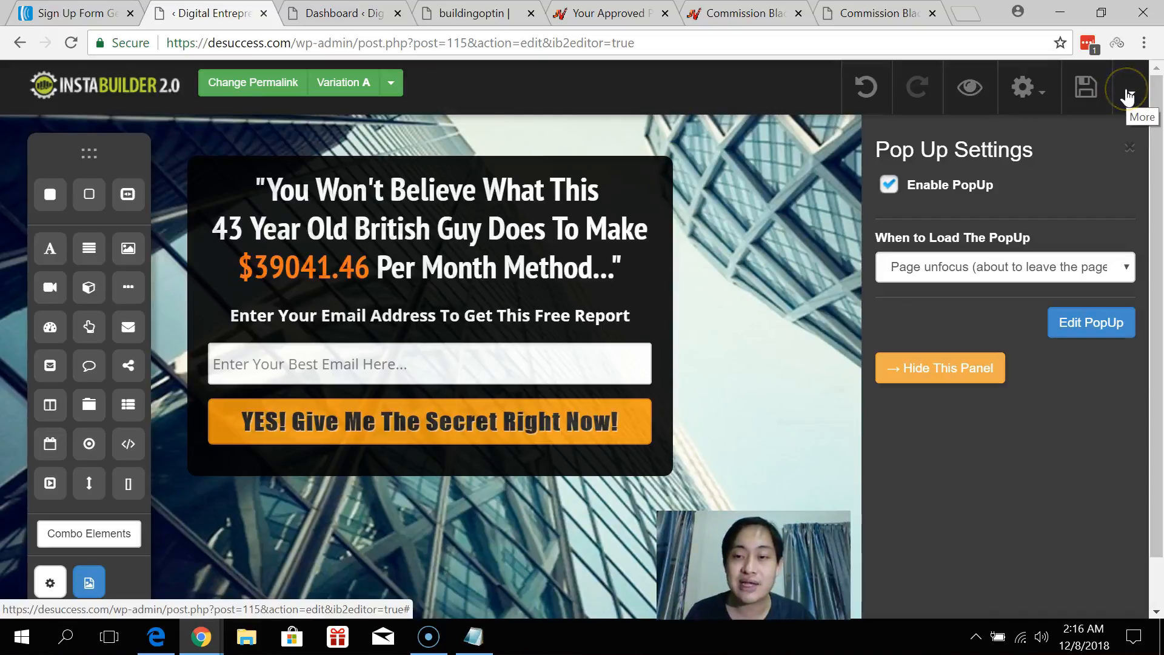
click(890, 185)
click(1086, 86)
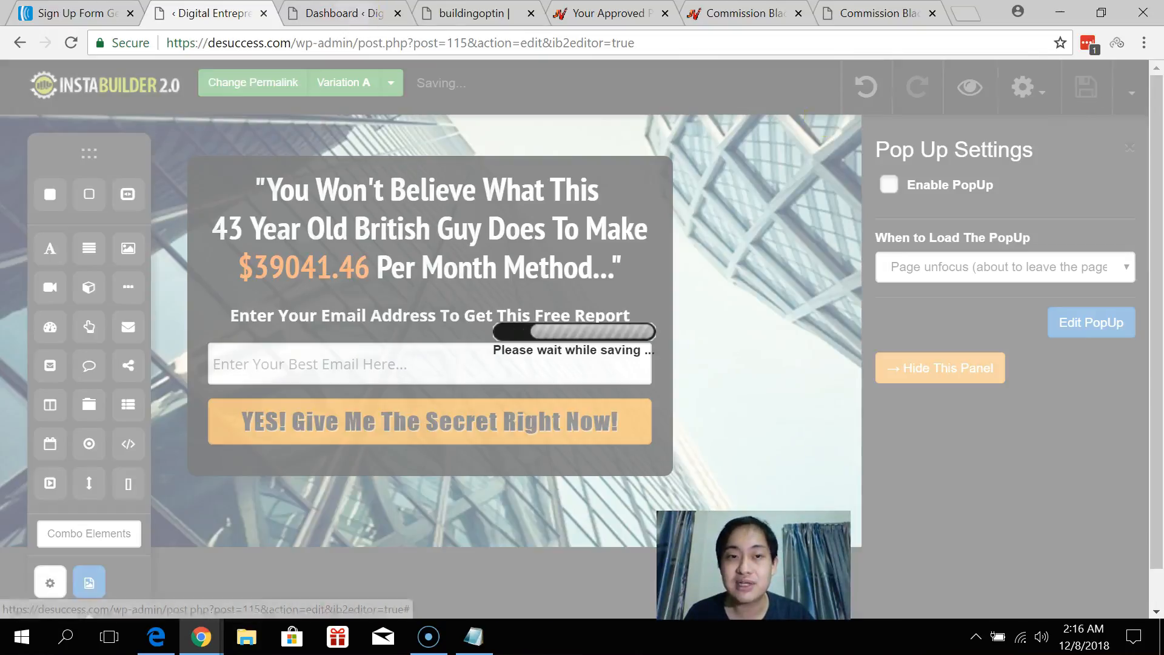
click(376, 13)
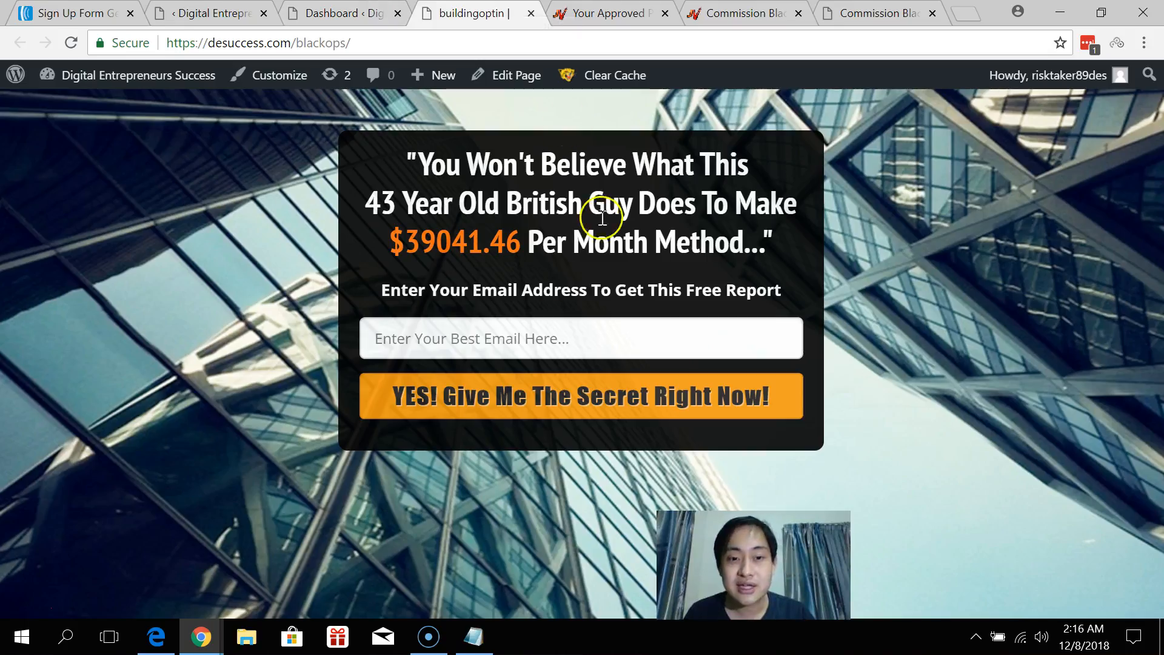
Subscribe with a saved test email address on the /blackops opt-in form.
click(554, 338)
text(ji)
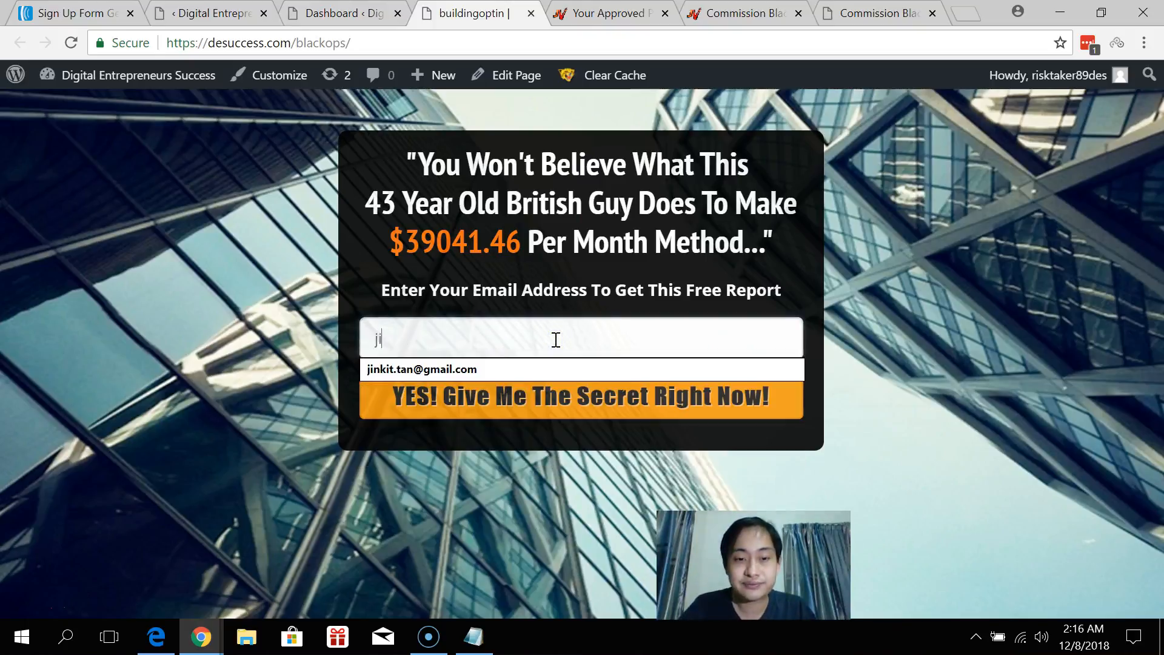
click(554, 367)
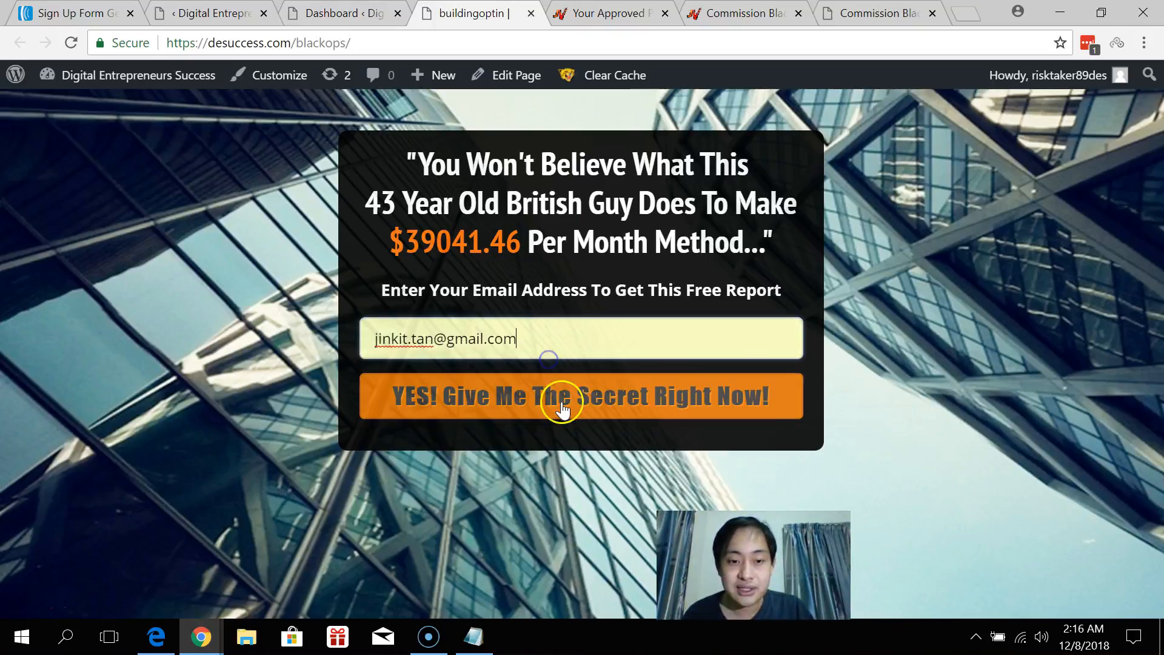
click(561, 408)
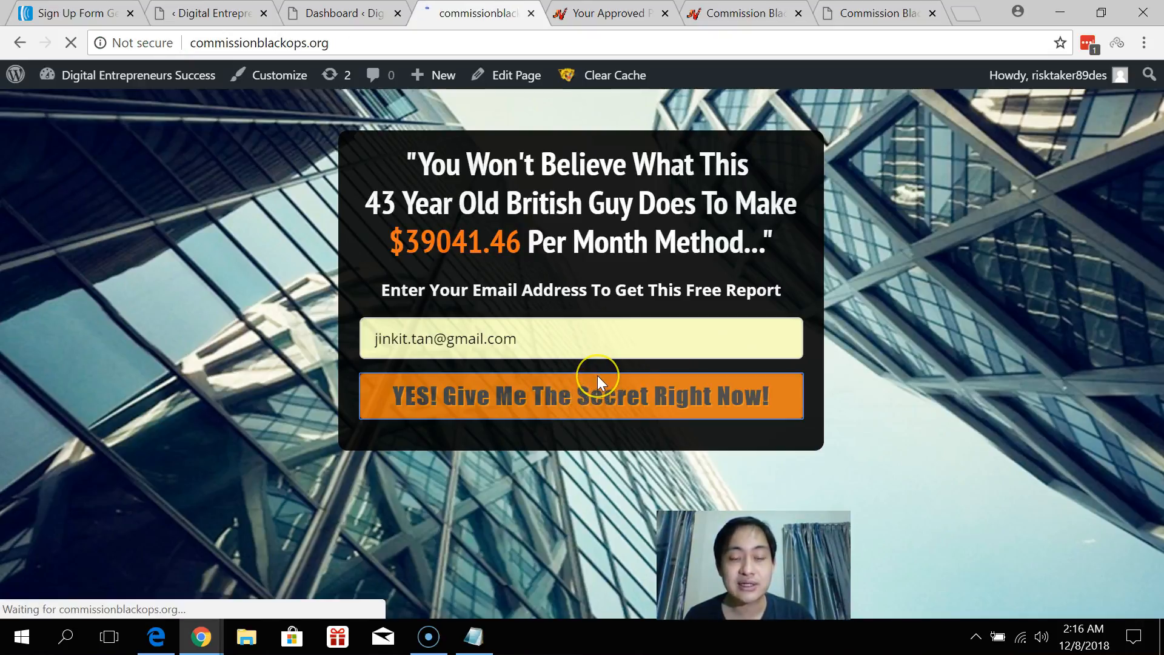
Scroll through the commissionblackops.org sales page shown after the redirect.
scroll(597, 383, down, 10)
scroll(598, 376, down, 20)
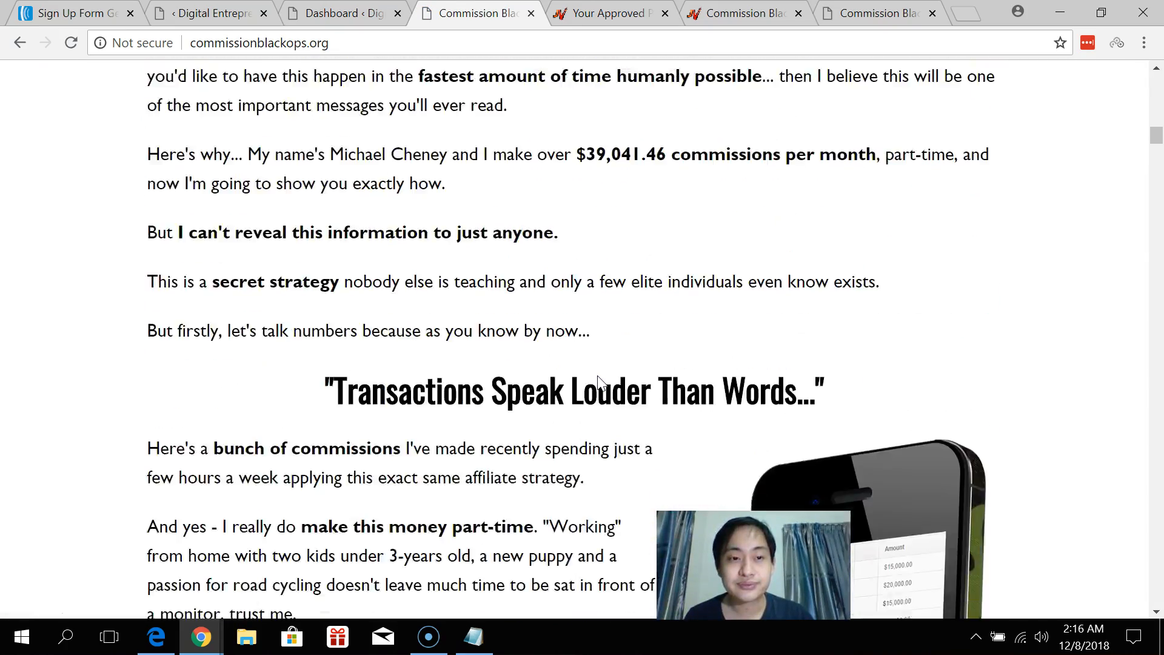
scroll(598, 376, down, 5)
drag(1155, 185, 1156, 72)
drag(788, 546, 1084, 532)
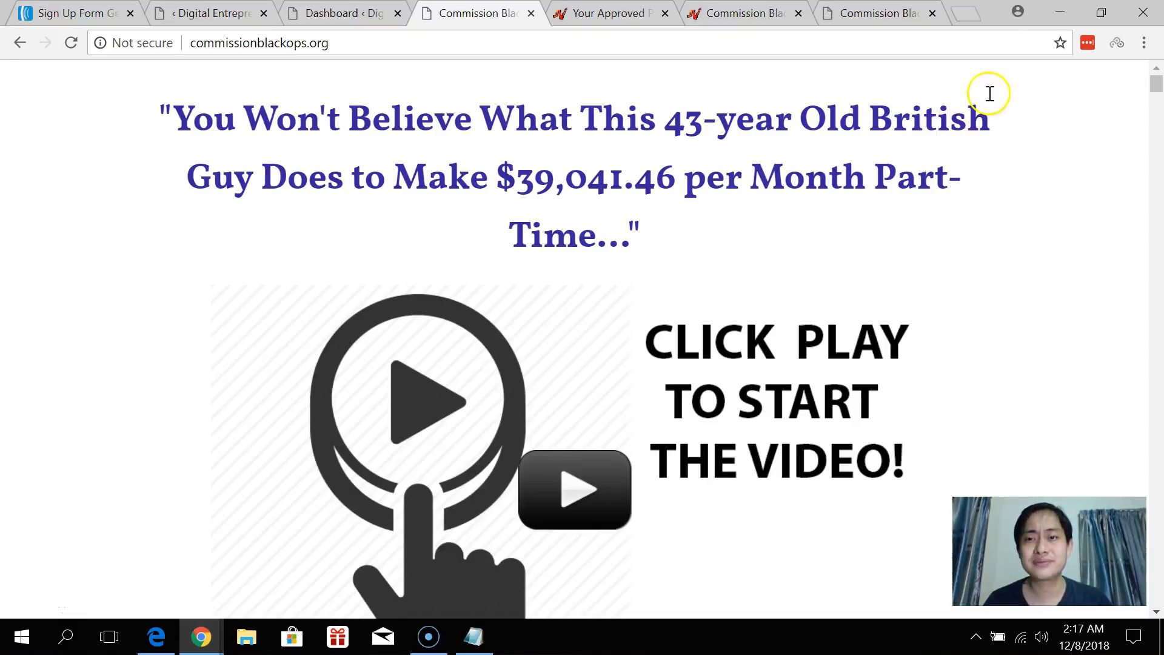
click(970, 18)
Load gmail.com, open the 'Congrats Amigo!' email, and follow its 'Generate more moolah over here!' link.
text(gm)
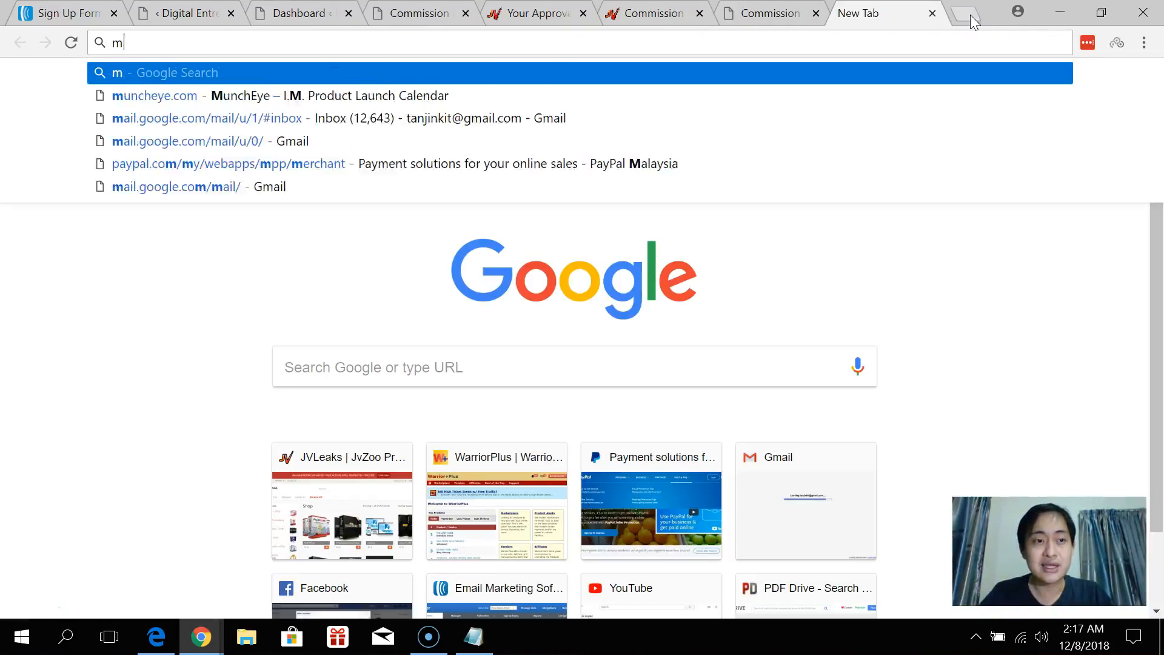
text(ail.com)
key(Return)
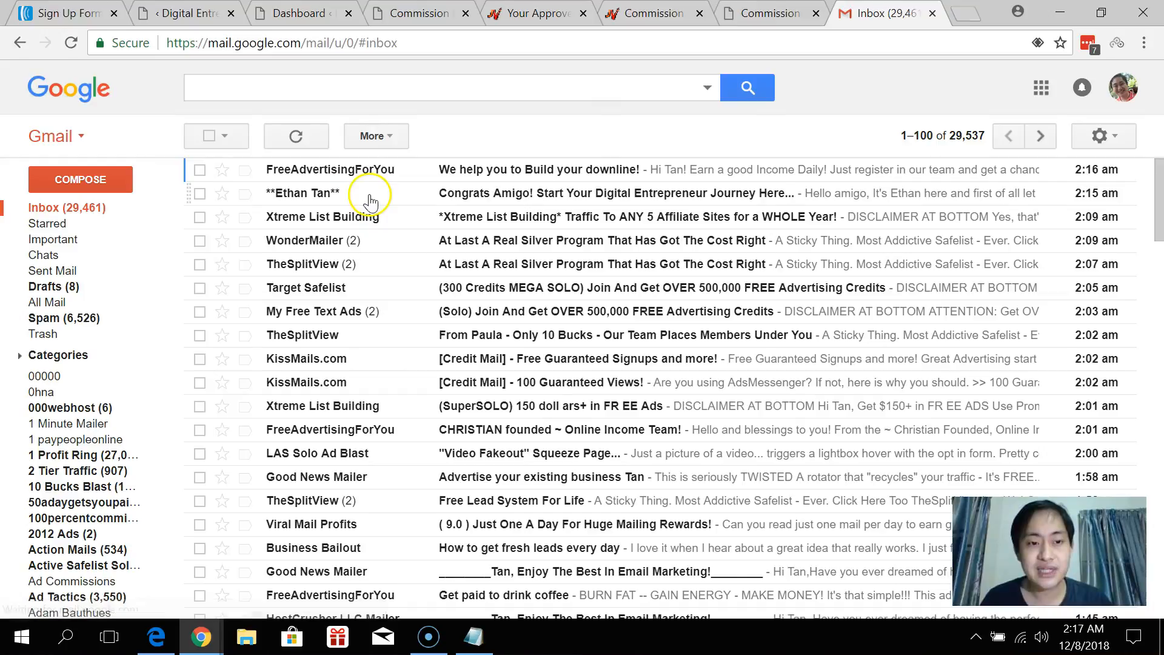
click(388, 194)
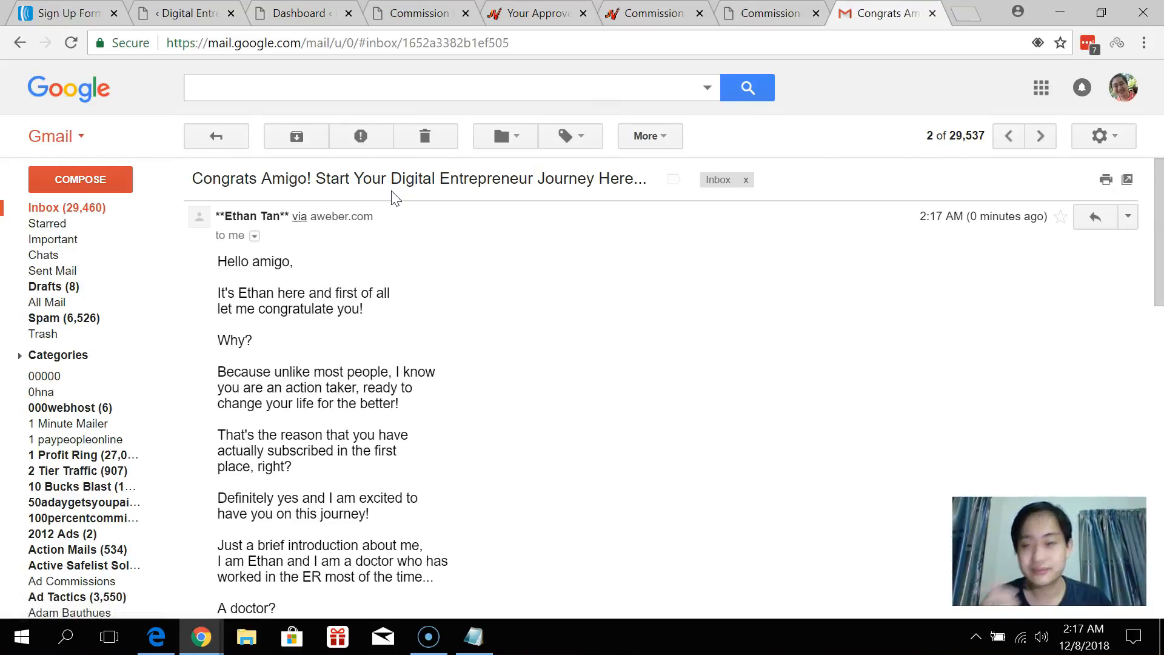
scroll(429, 234, down, 3)
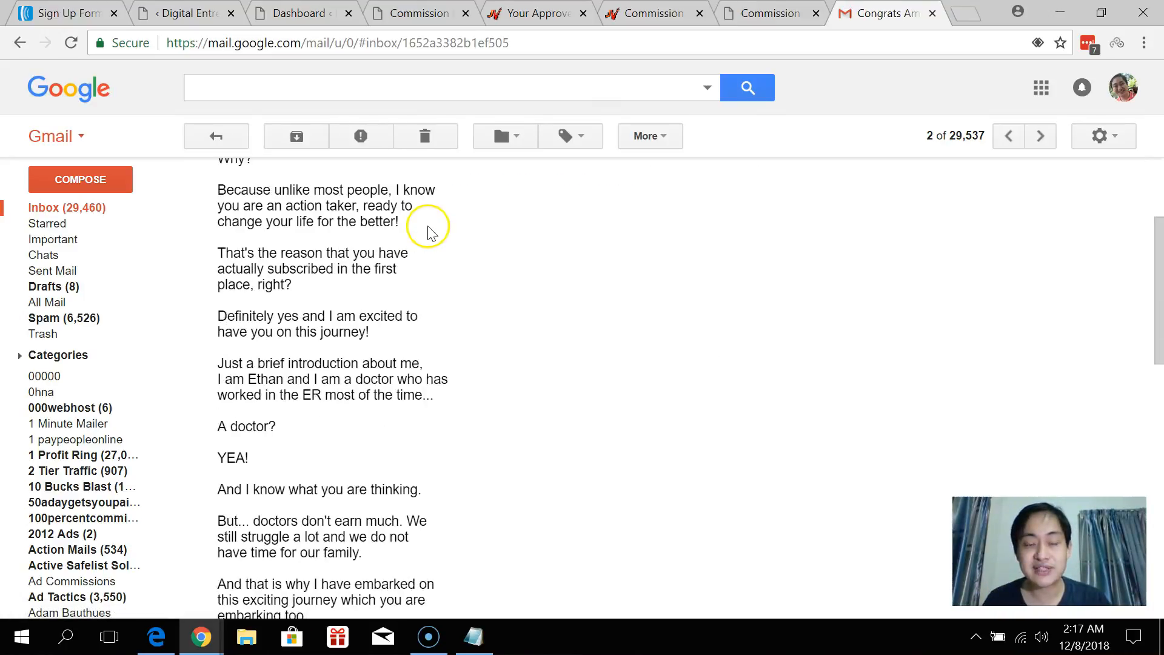
scroll(429, 234, down, 8)
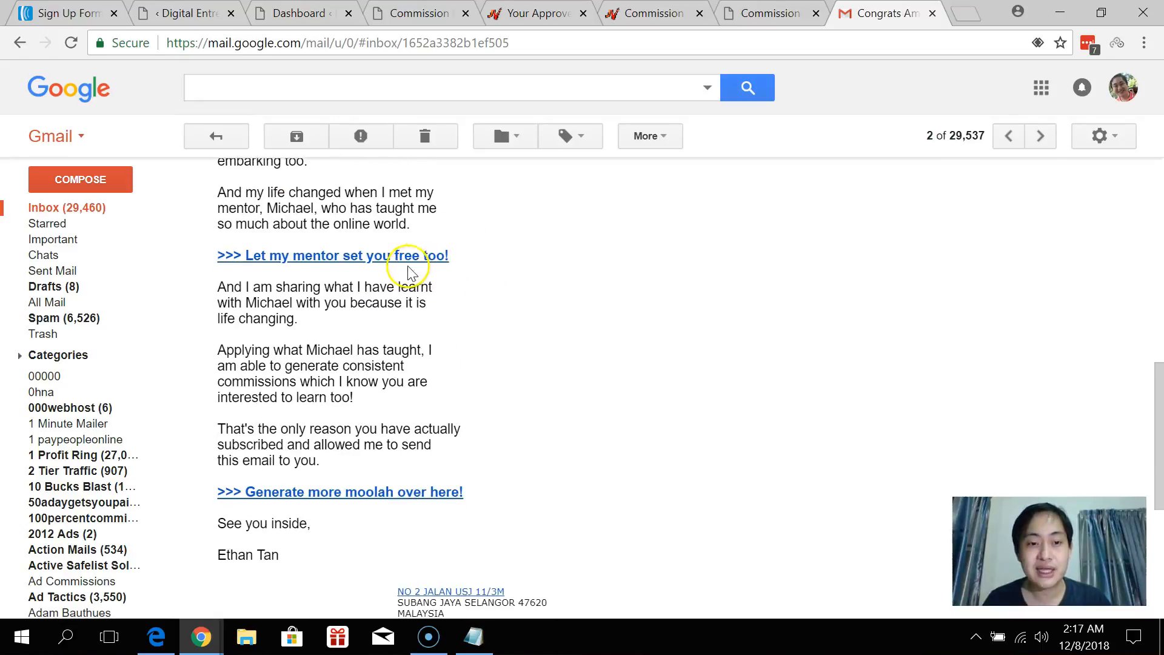
click(400, 494)
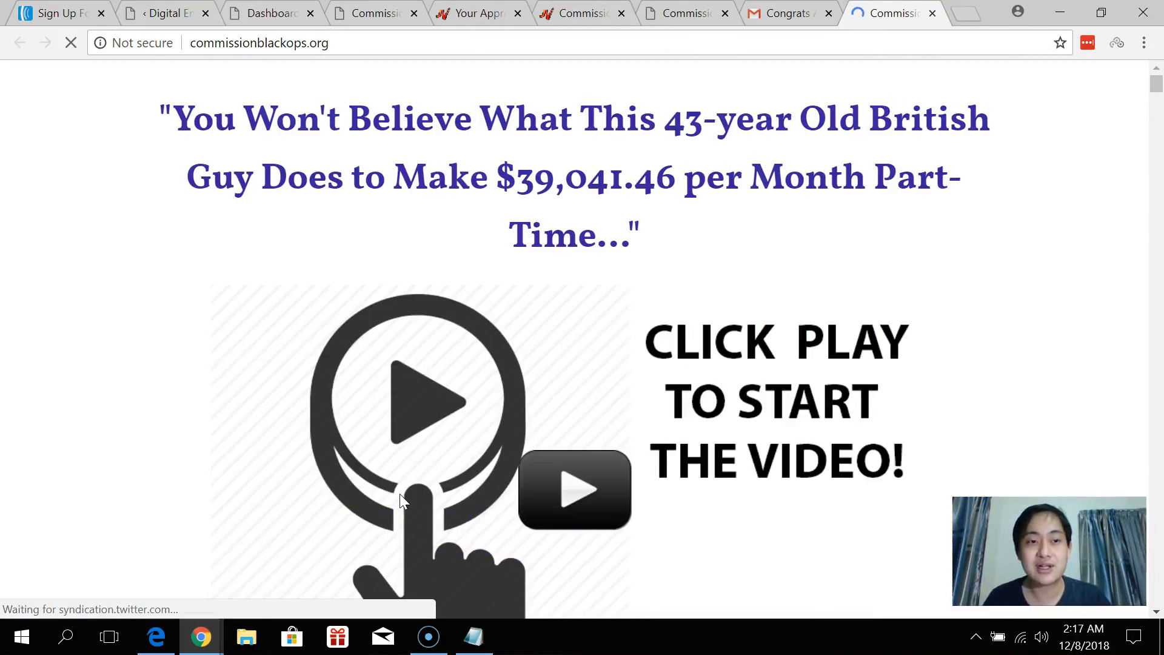
click(443, 500)
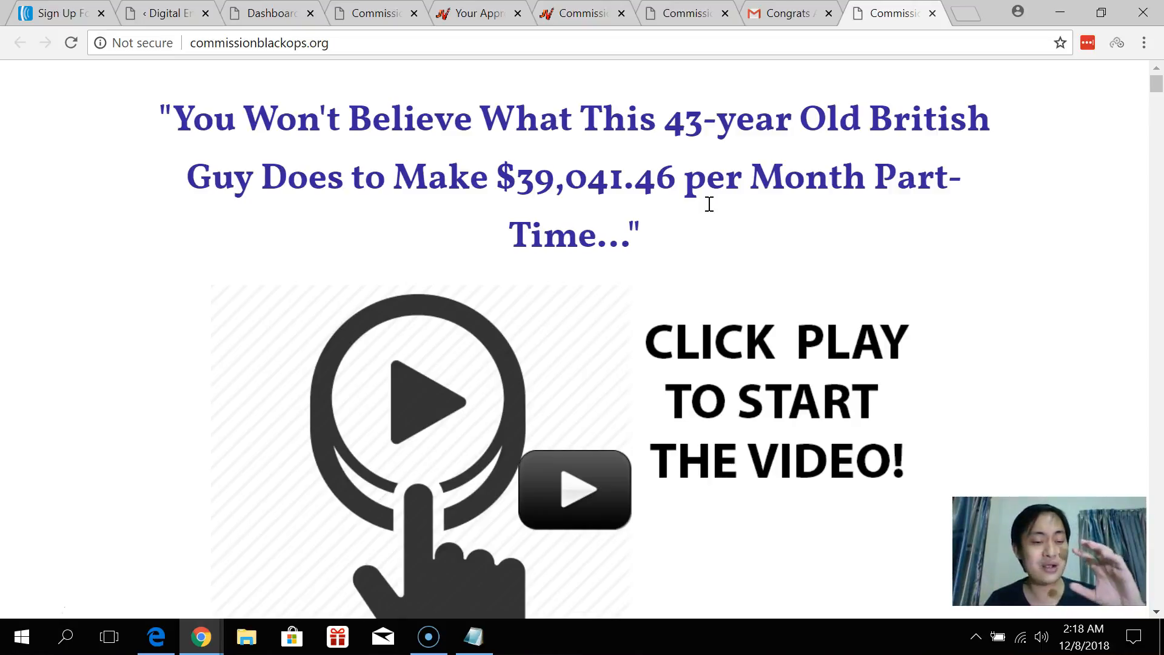
click(787, 14)
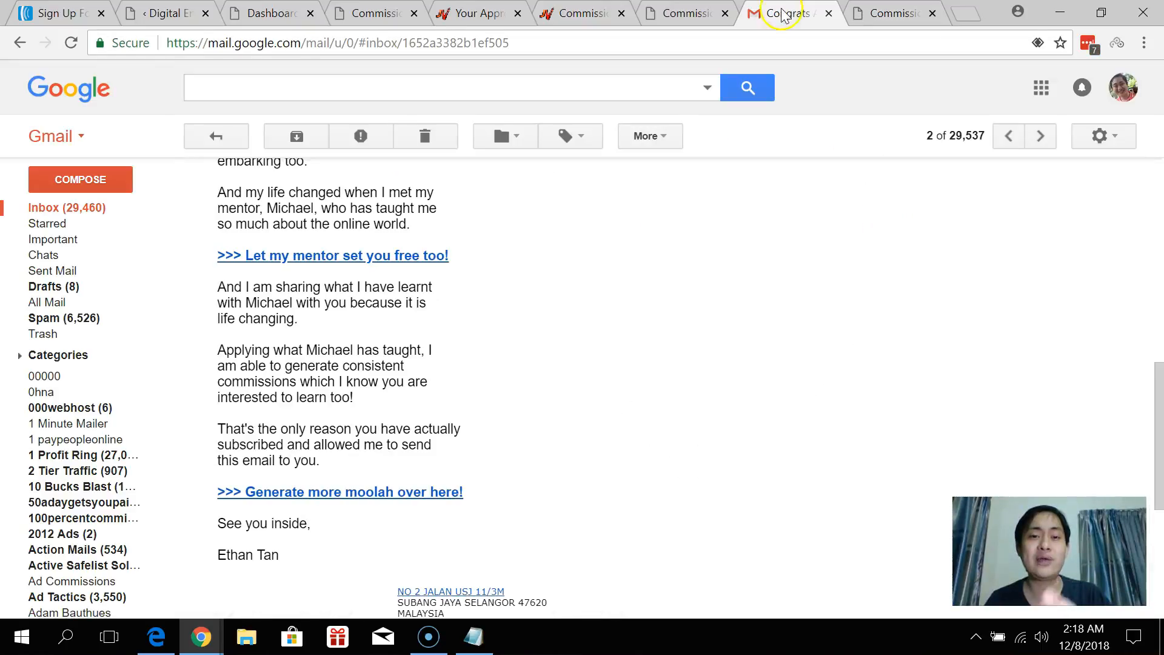
click(196, 141)
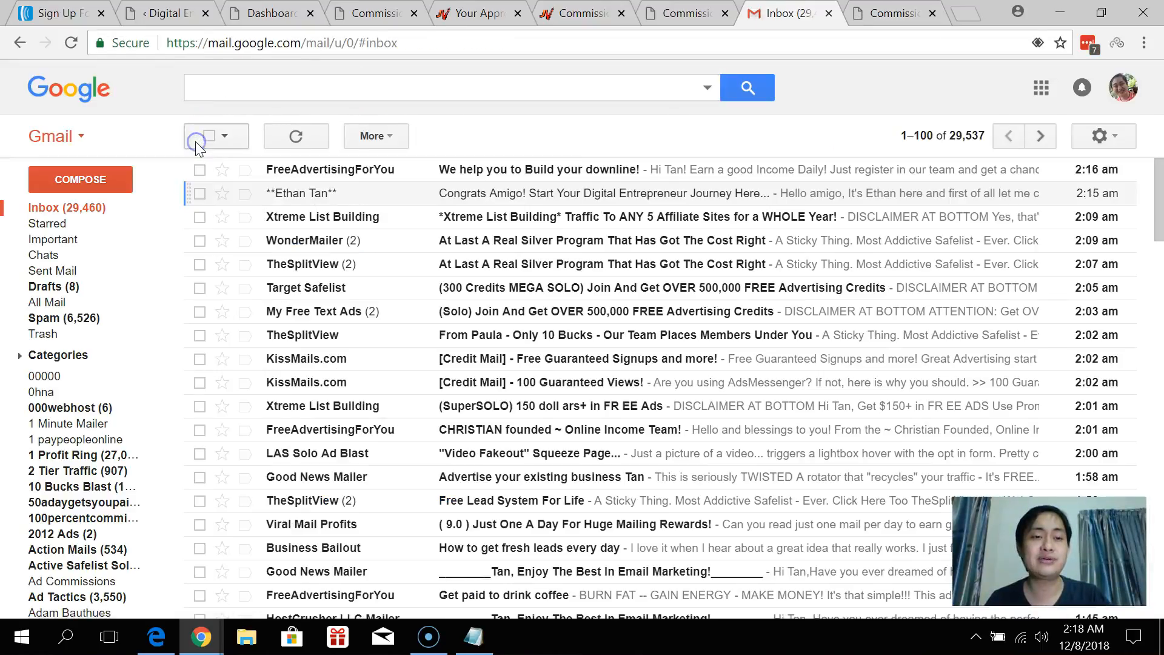
click(355, 194)
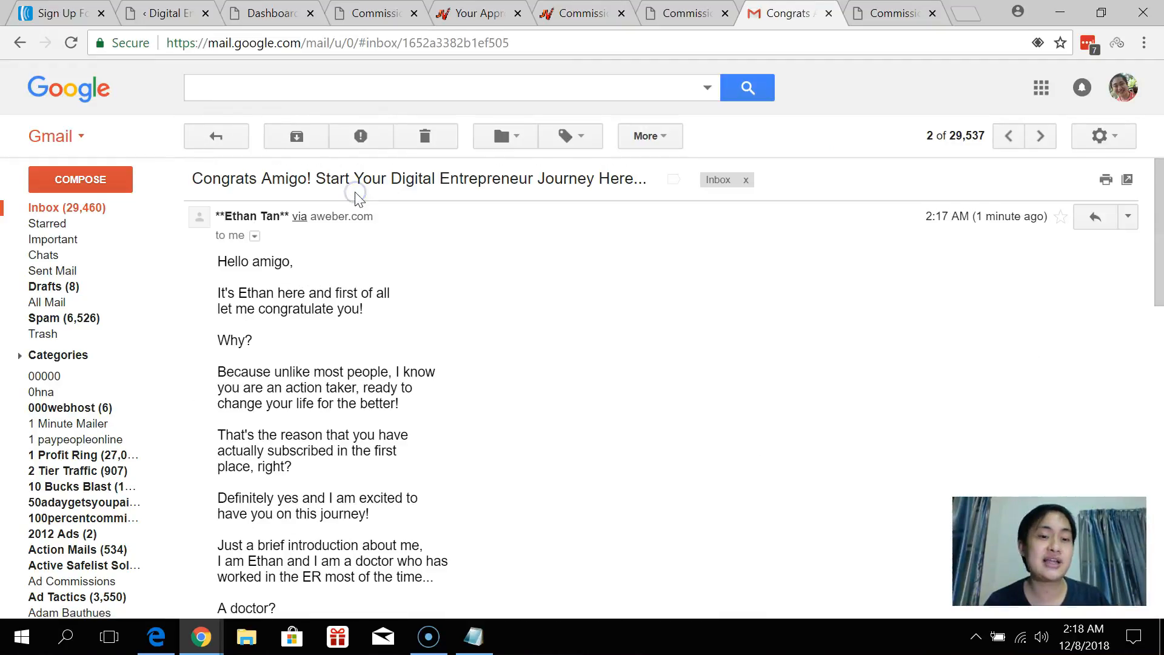
scroll(437, 279, down, 7)
scroll(440, 294, down, 4)
scroll(467, 301, up, 3)
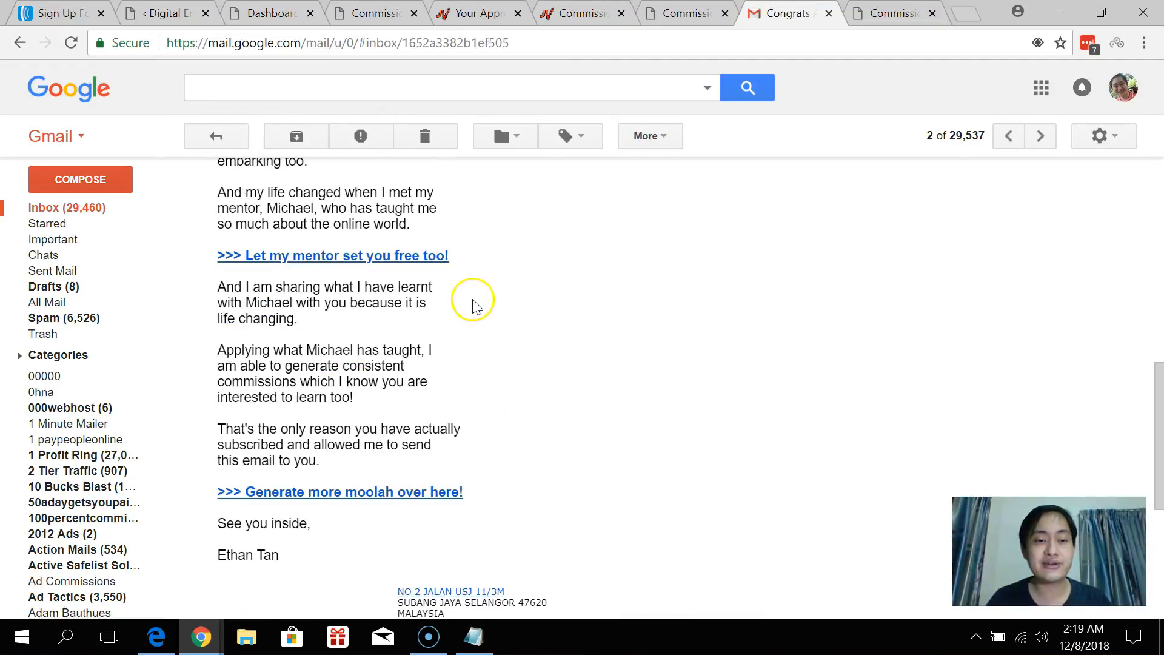
scroll(388, 388, down, 2)
click(361, 404)
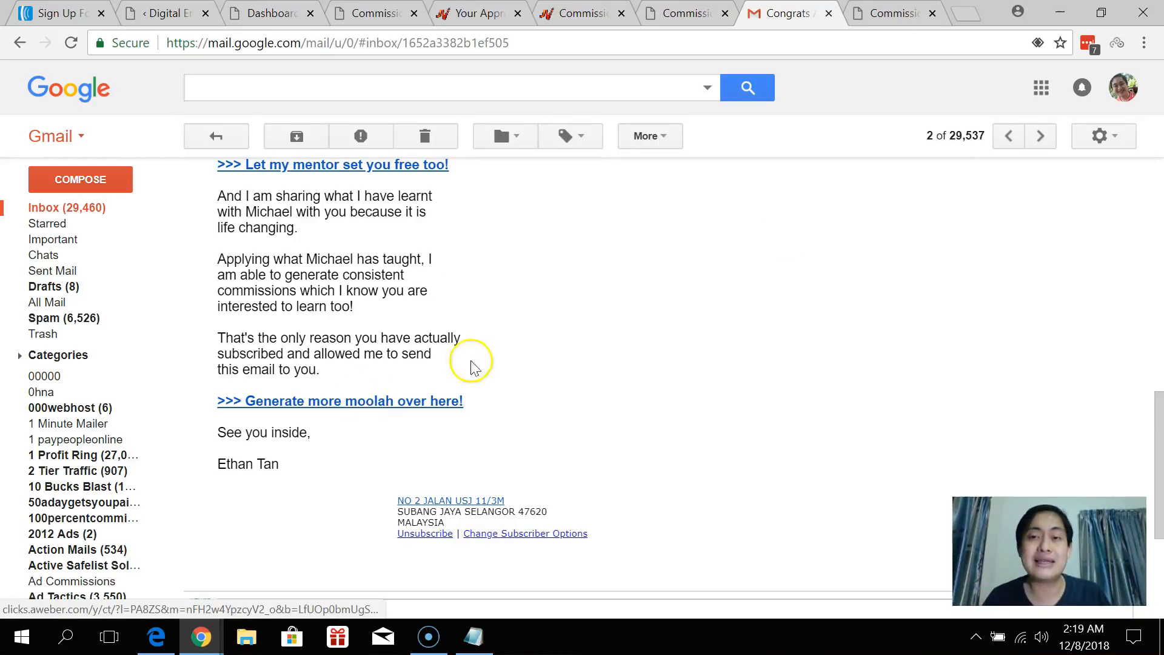